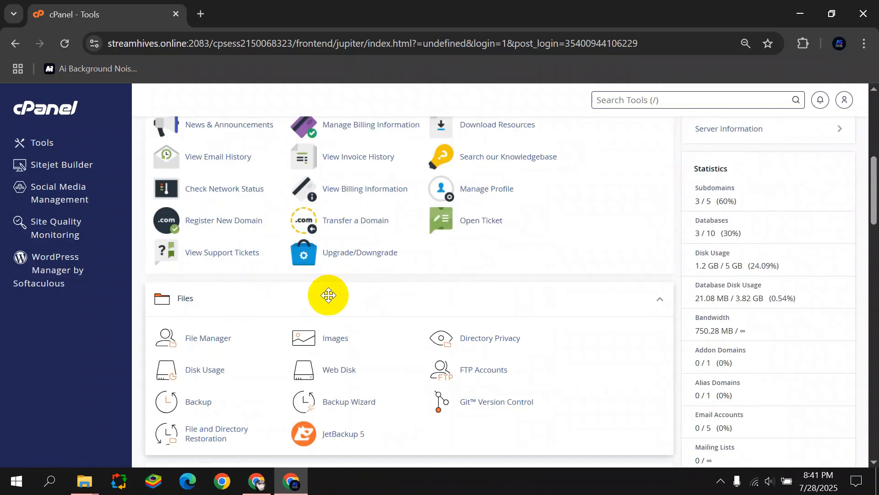
pyautogui.scroll(3, 324, 299)
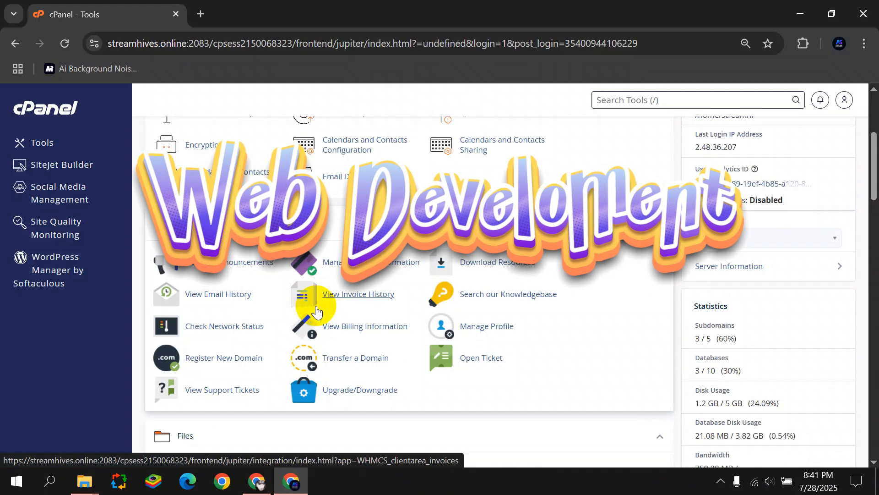
# Search cPanel tools for 'Dom' and open the Domains page.
pyautogui.scroll(3, 289, 344)
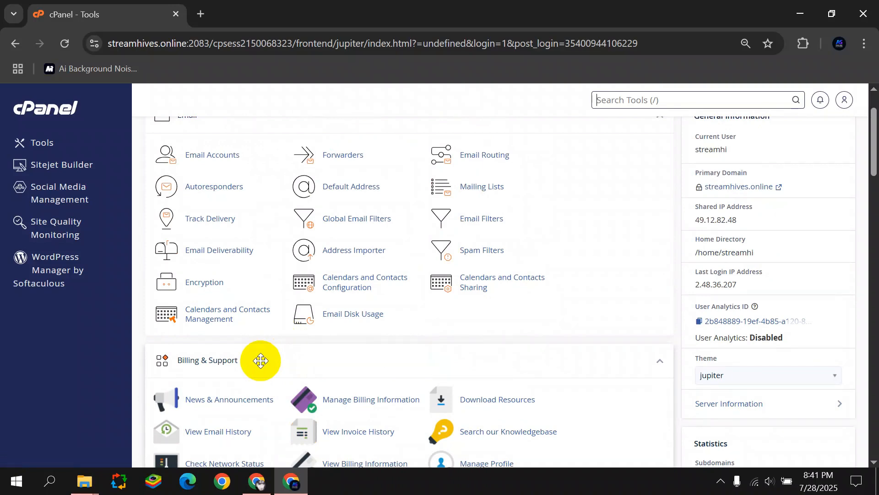
pyautogui.scroll(-3, 259, 352)
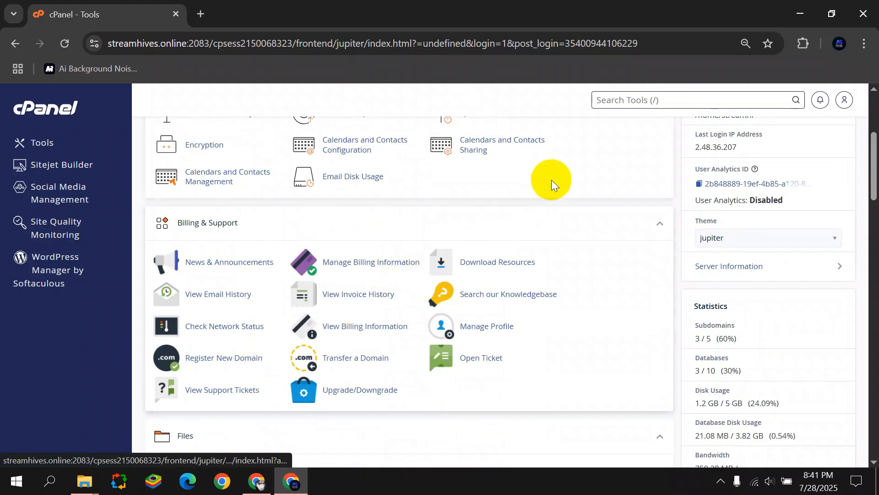
pyautogui.press('/')
pyautogui.write('Dom')
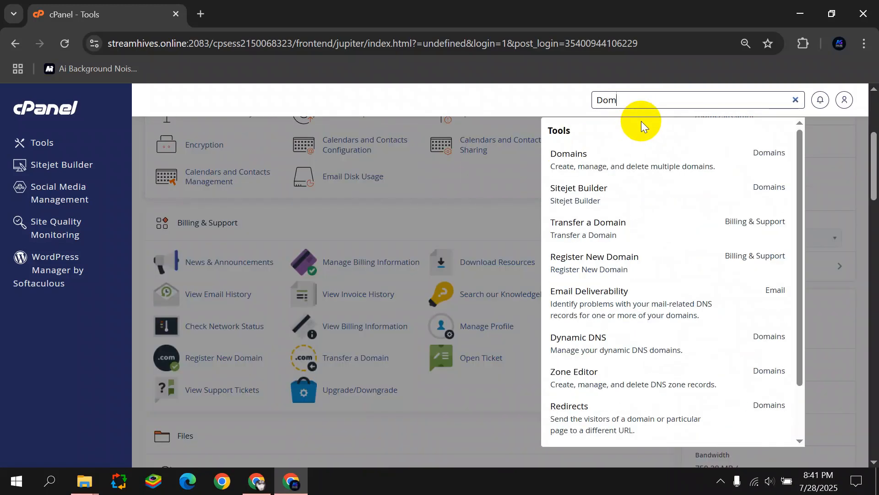
pyautogui.click(617, 168)
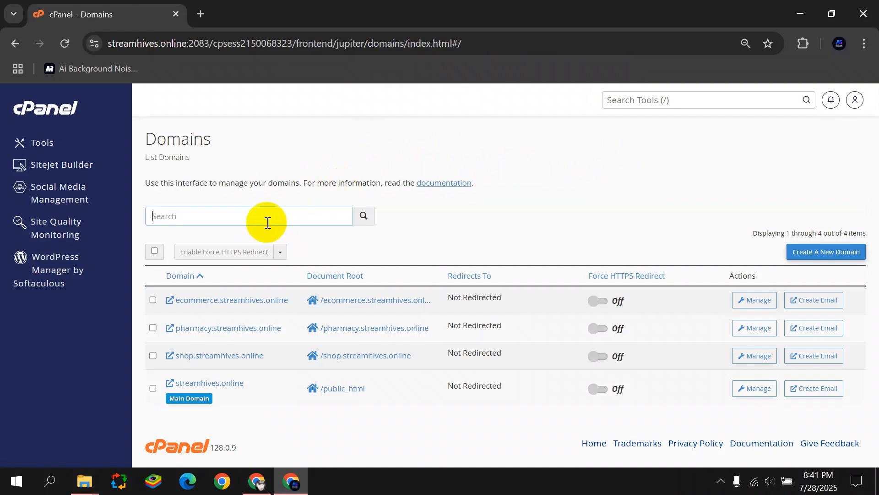
# Create the domain buildwithbytes.streamhives.online and return to the Tools page.
pyautogui.click(818, 253)
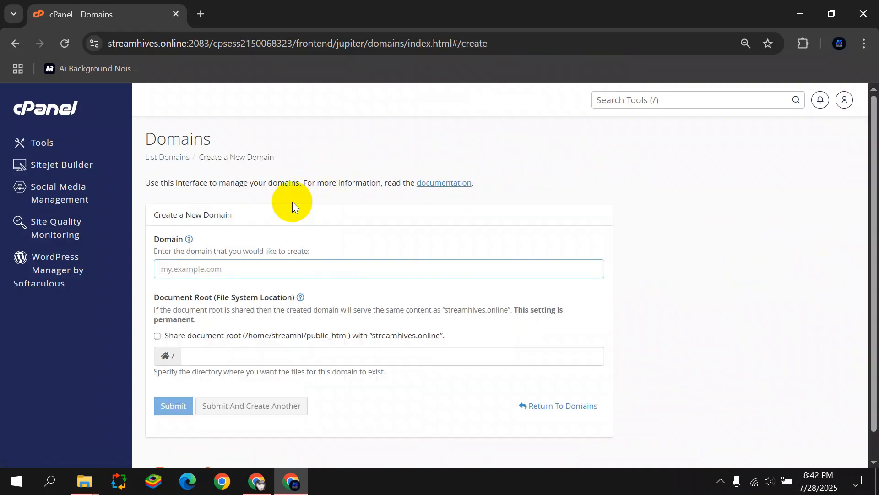
pyautogui.write('build')
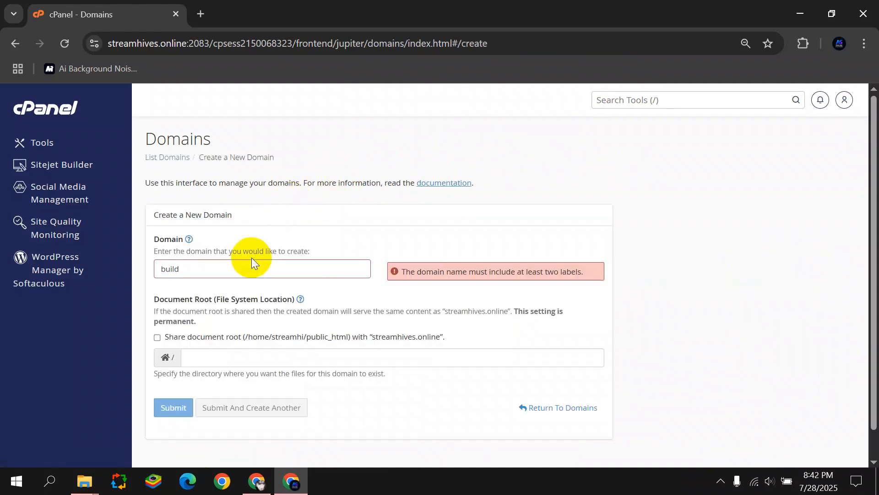
pyautogui.write('withbytes')
pyautogui.moveTo(371, 338); pyautogui.dragTo(440, 337)
pyautogui.hotkey('ctrl', 'c')
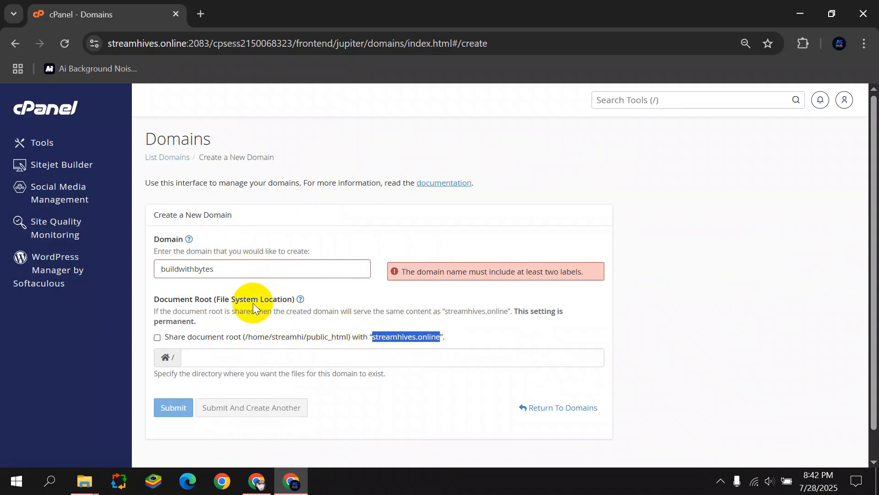
pyautogui.click(232, 273)
pyautogui.write('.')
pyautogui.hotkey('ctrl', 'v')
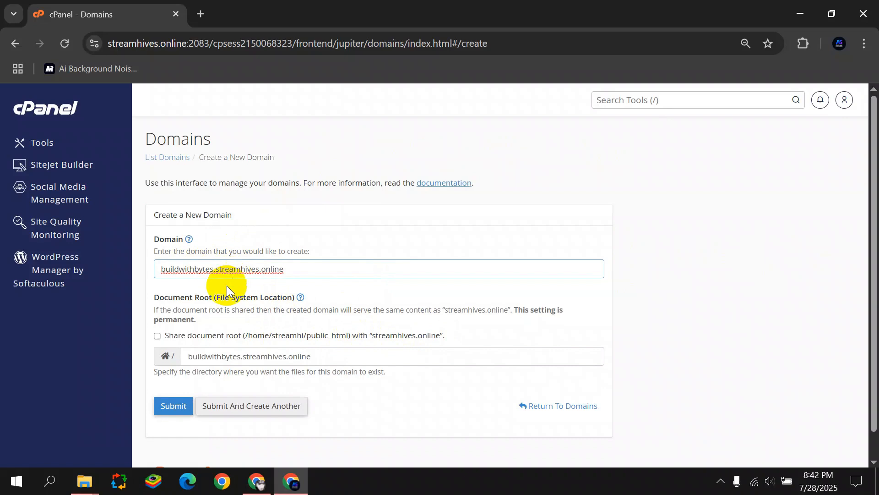
pyautogui.click(167, 406)
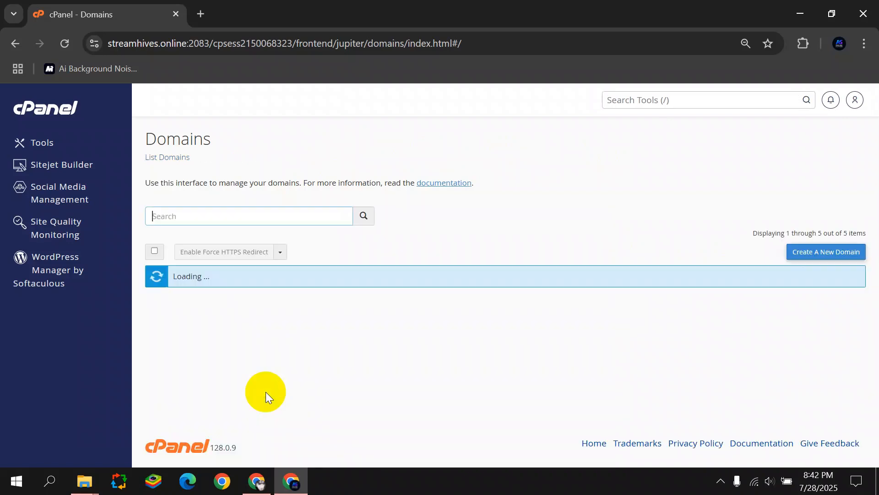
pyautogui.moveTo(619, 138); pyautogui.dragTo(669, 138)
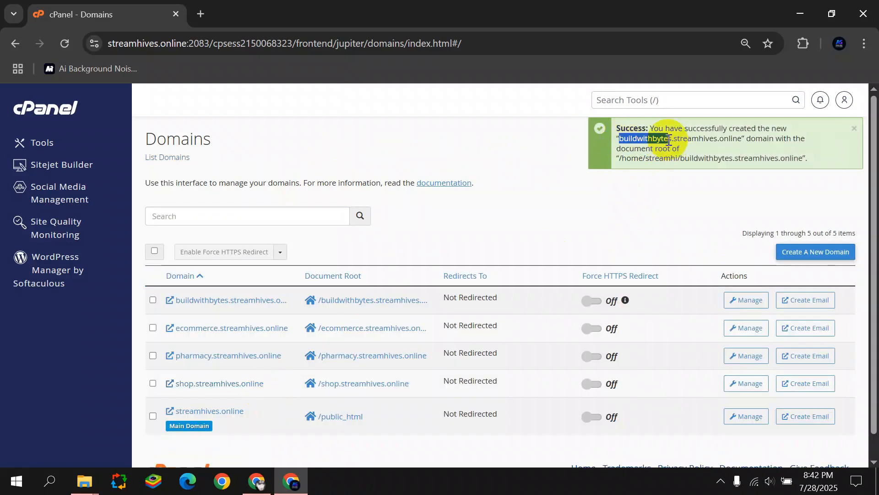
pyautogui.click(71, 150)
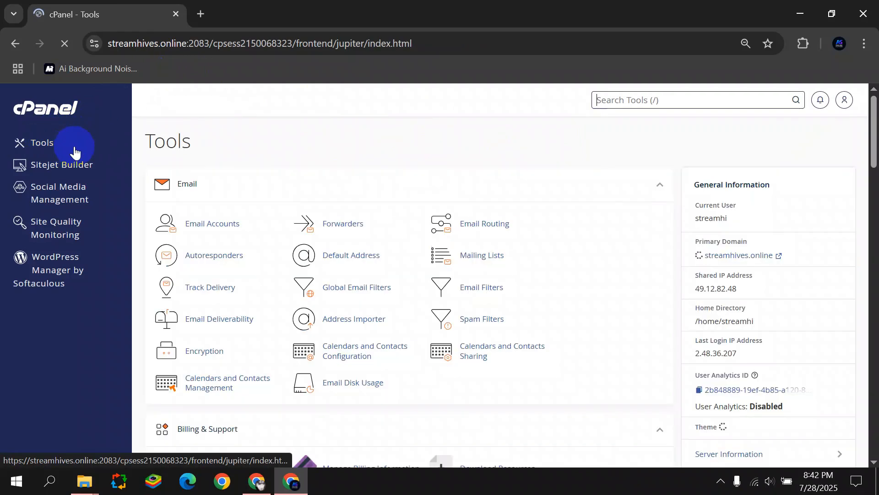
# Open WordPress Manager by Softaculous under Software and start a new WordPress install.
pyautogui.scroll(-9, 271, 196)
pyautogui.scroll(-20, 273, 198)
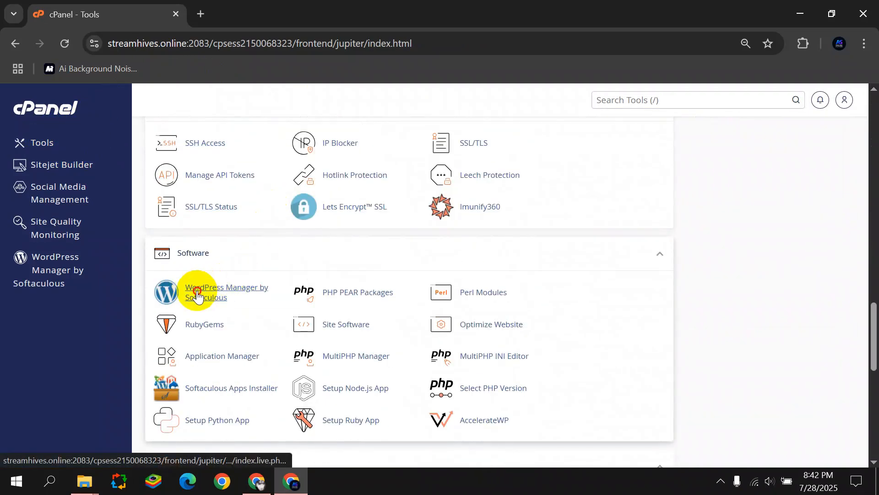
pyautogui.click(204, 292)
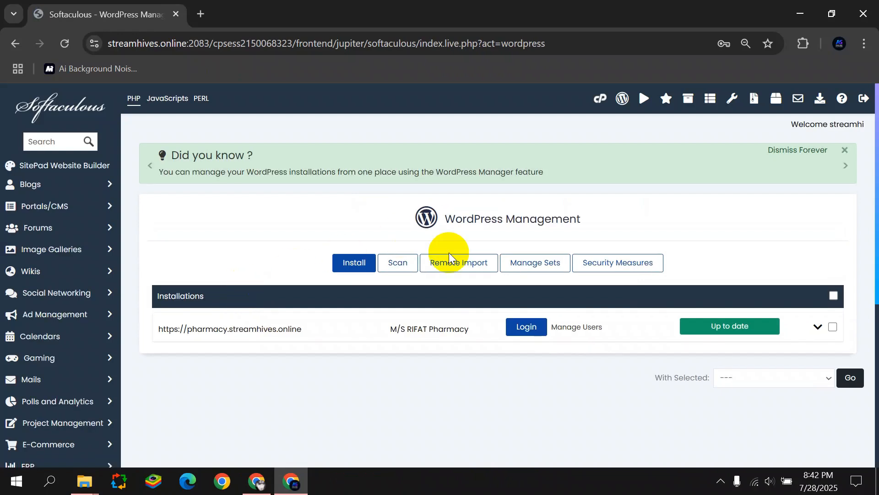
pyautogui.click(355, 263)
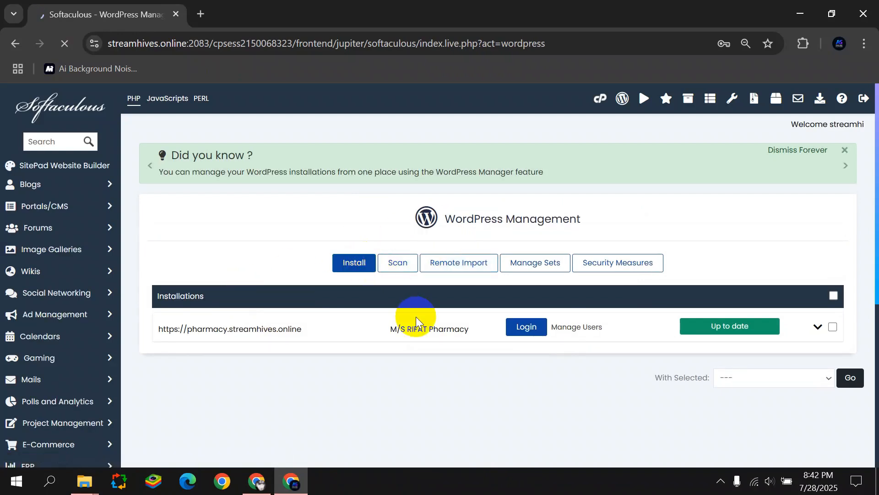
pyautogui.scroll(-2, 366, 313)
# Target buildwithbytes.streamhives.online, with an e-mail as admin username and a new password.
pyautogui.click(361, 317)
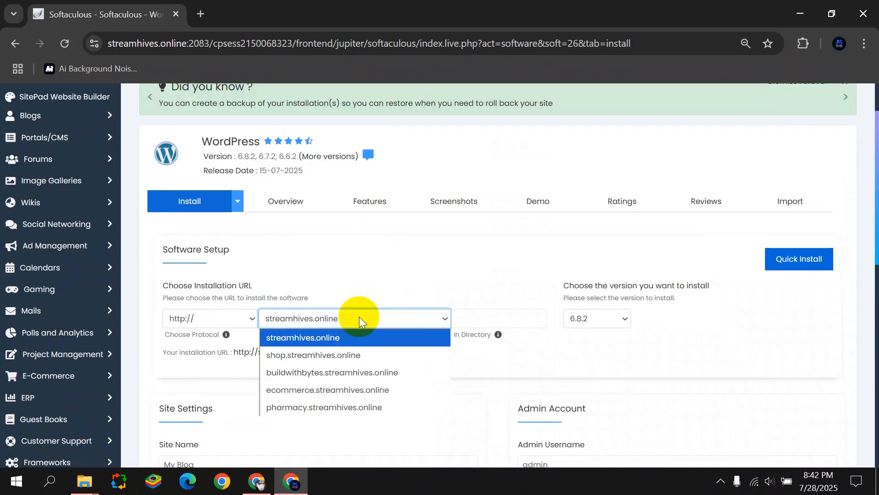
pyautogui.click(353, 372)
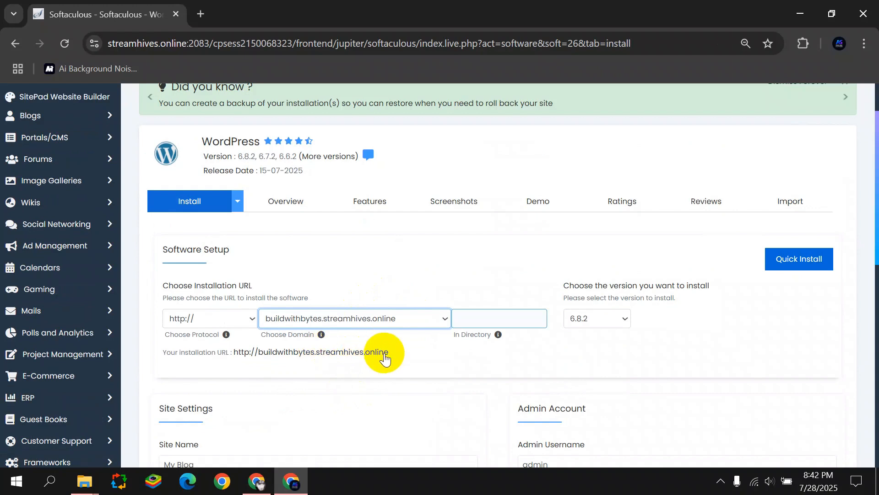
pyautogui.scroll(-3, 383, 355)
pyautogui.doubleClick(563, 331)
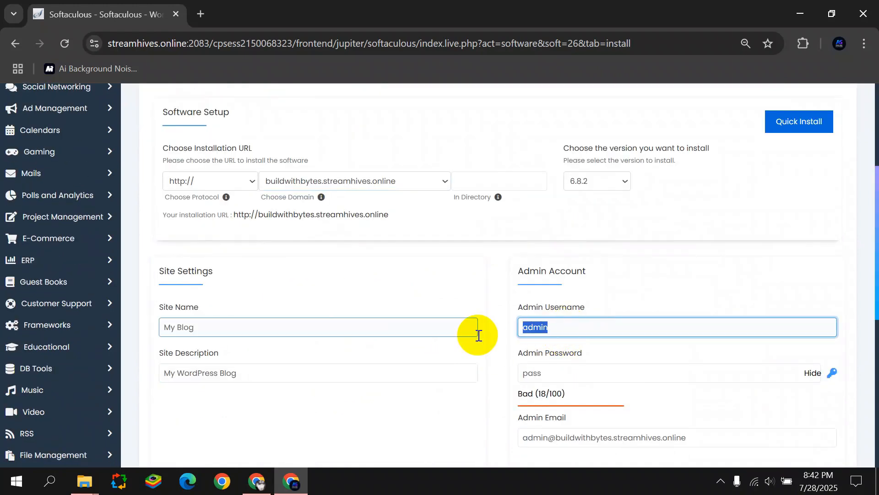
pyautogui.click(566, 328)
pyautogui.click(813, 373)
pyautogui.click(572, 330)
pyautogui.doubleClick(571, 330)
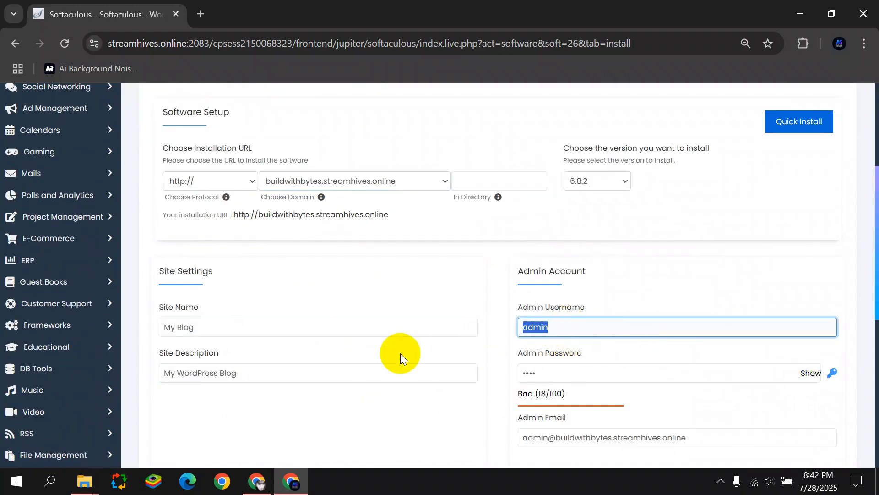
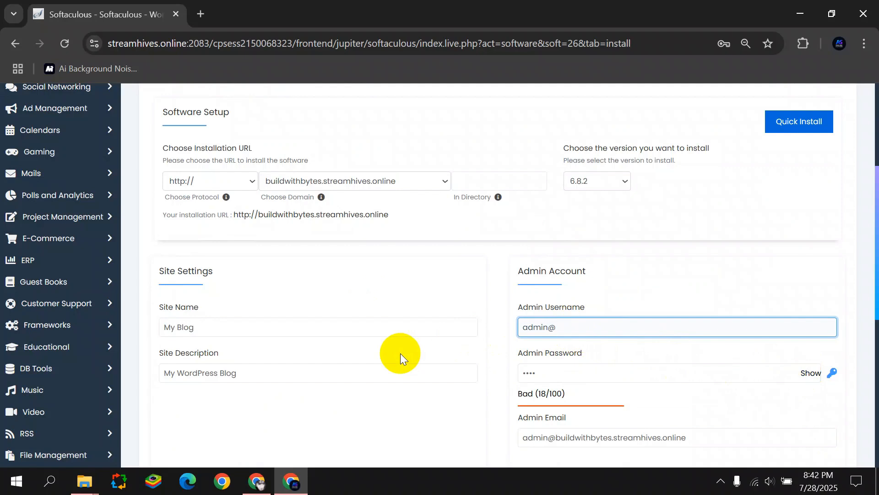
pyautogui.doubleClick(549, 370)
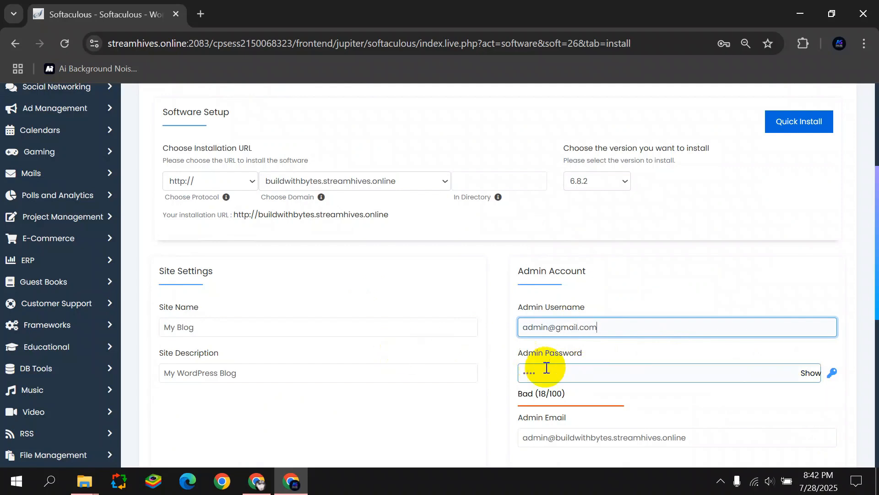
pyautogui.write('•••••')
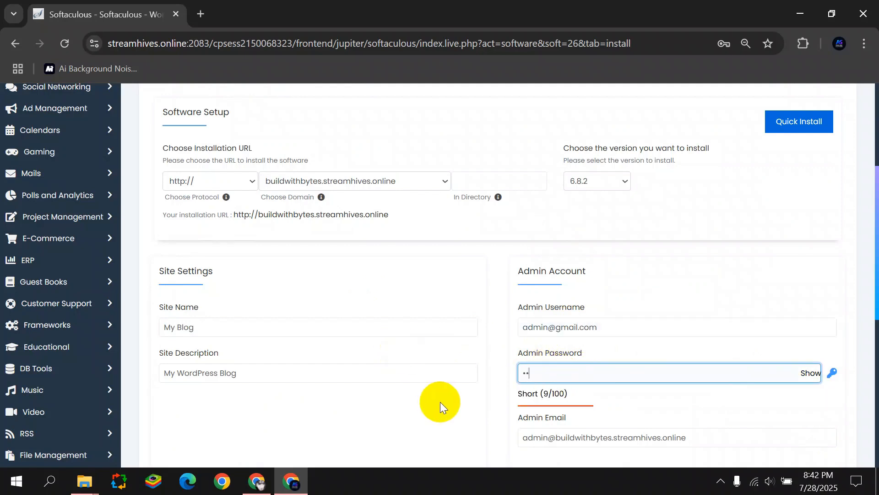
pyautogui.write('••••••')
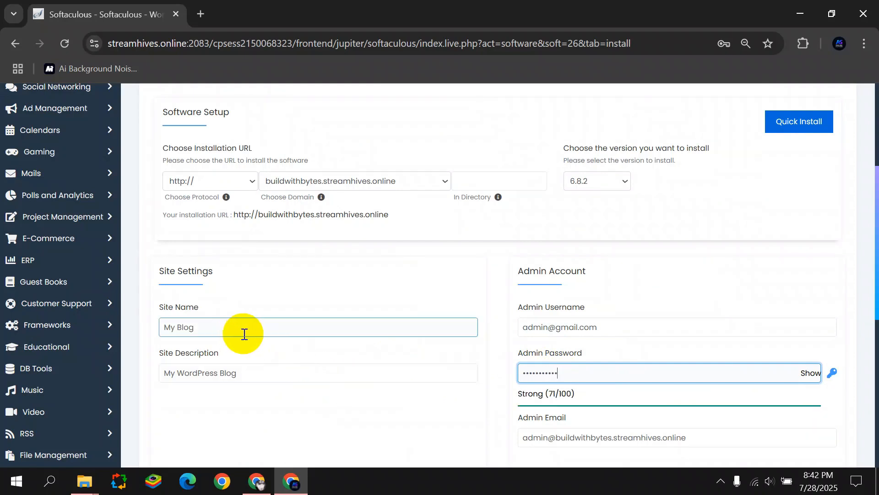
# Name the site 'Build With Bytes', describe it 'Create.Conqure', and start installing.
pyautogui.moveTo(238, 328); pyautogui.dragTo(112, 338)
pyautogui.write('Build With Bytes')
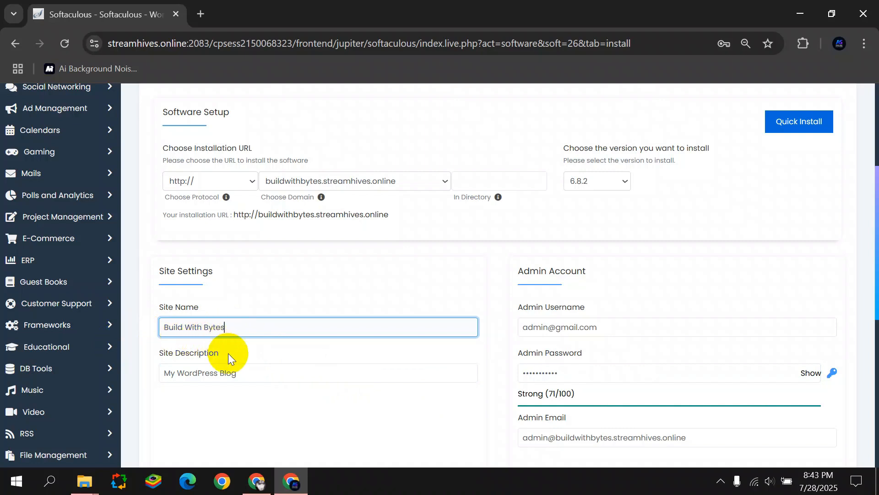
pyautogui.moveTo(234, 373); pyautogui.dragTo(111, 382)
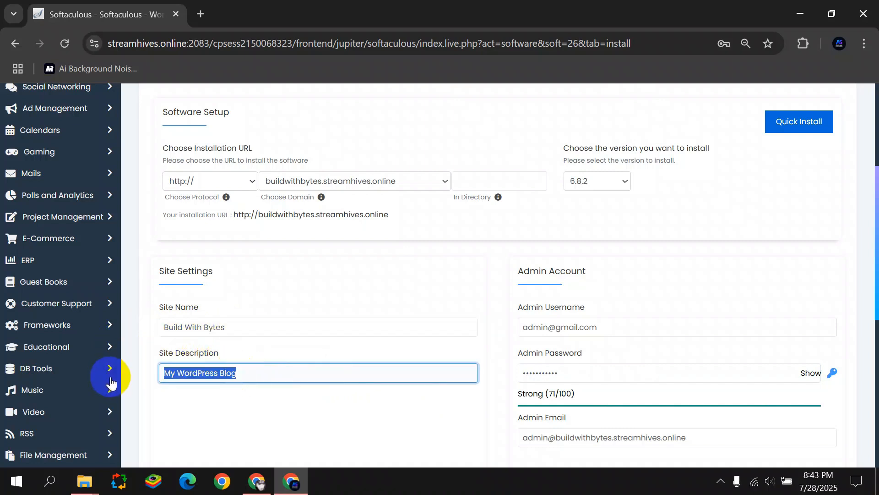
pyautogui.write('Create.Conqure')
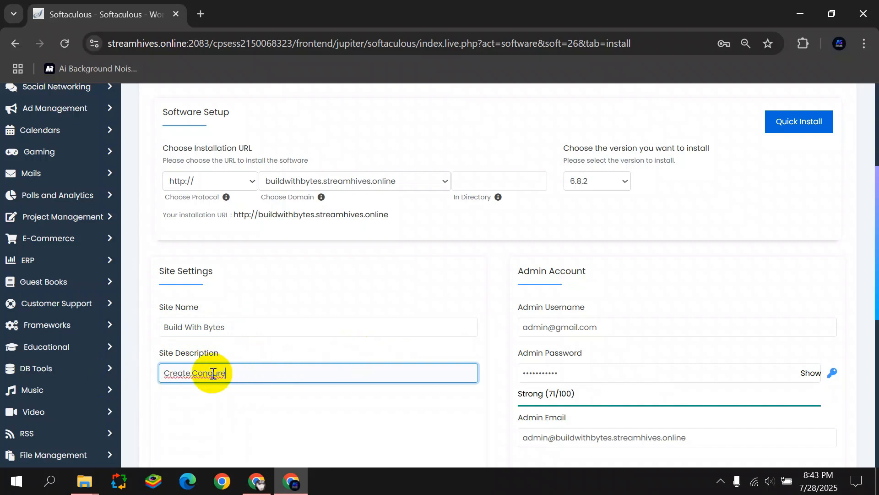
pyautogui.scroll(-4, 275, 366)
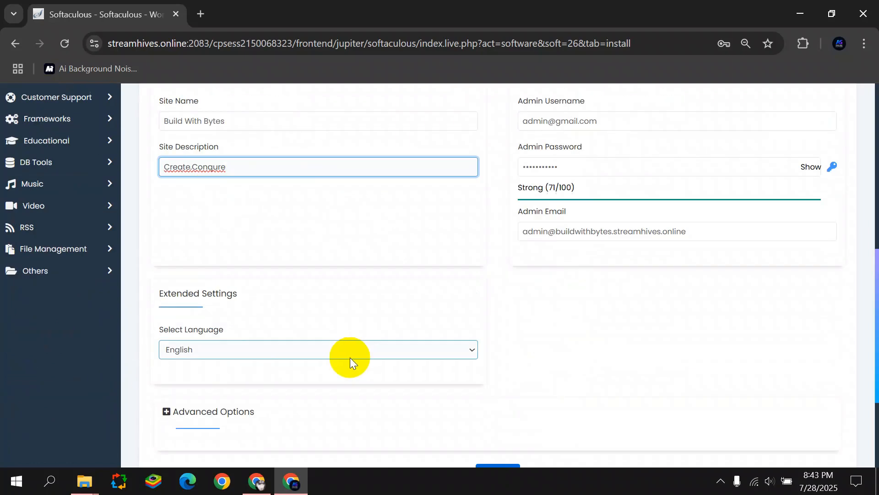
pyautogui.scroll(-3, 344, 279)
pyautogui.click(492, 336)
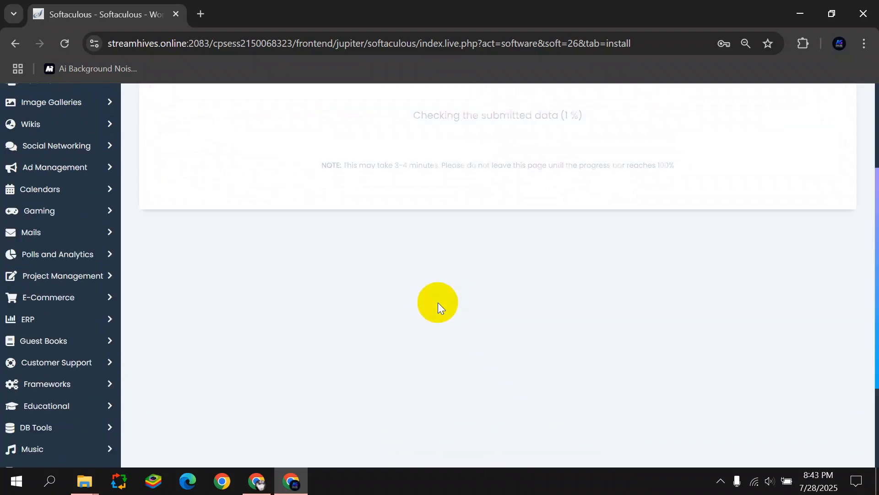
# After the install reaches 100%, open the site's Administrative URL in a new tab.
pyautogui.click(691, 252)
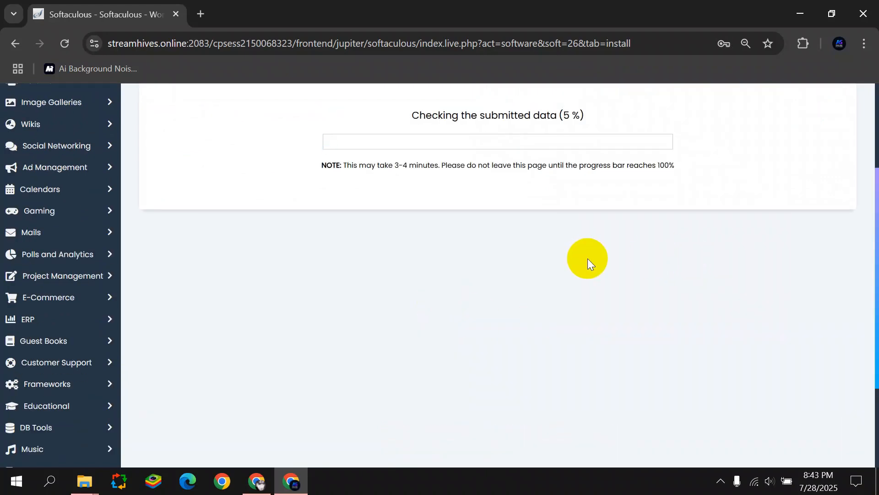
pyautogui.scroll(2, 588, 260)
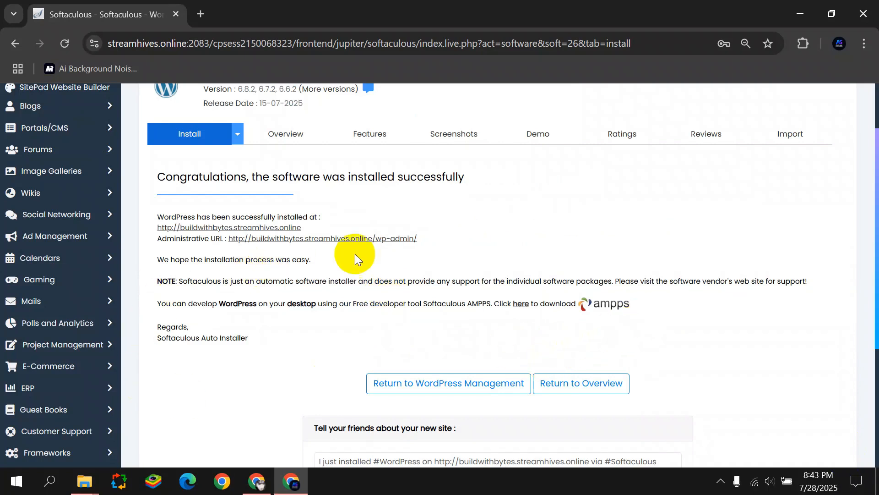
pyautogui.click(387, 238)
pyautogui.moveTo(259, 14); pyautogui.dragTo(291, 89)
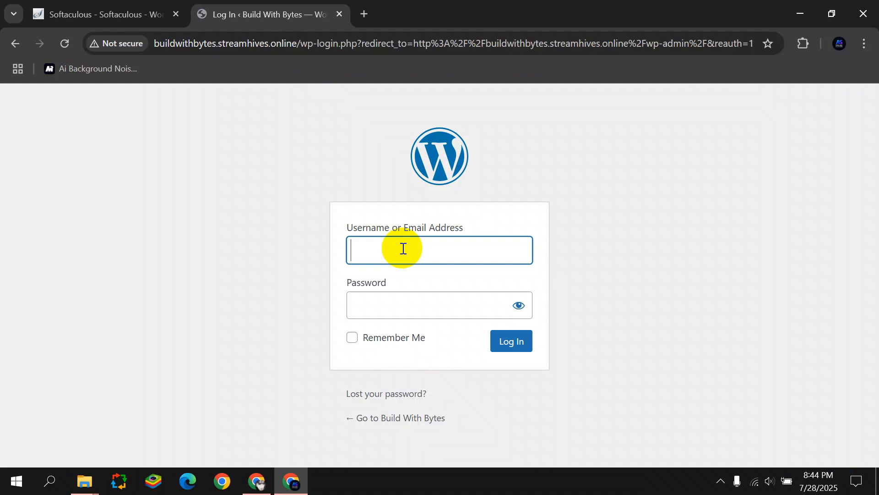
# Log in to wp-admin with the admin e-mail and password, then dismiss the welcome panel.
pyautogui.click(406, 249)
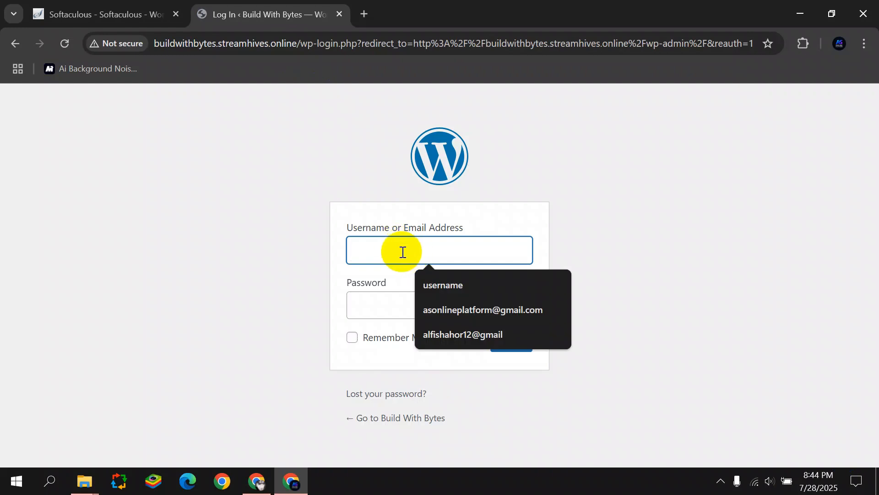
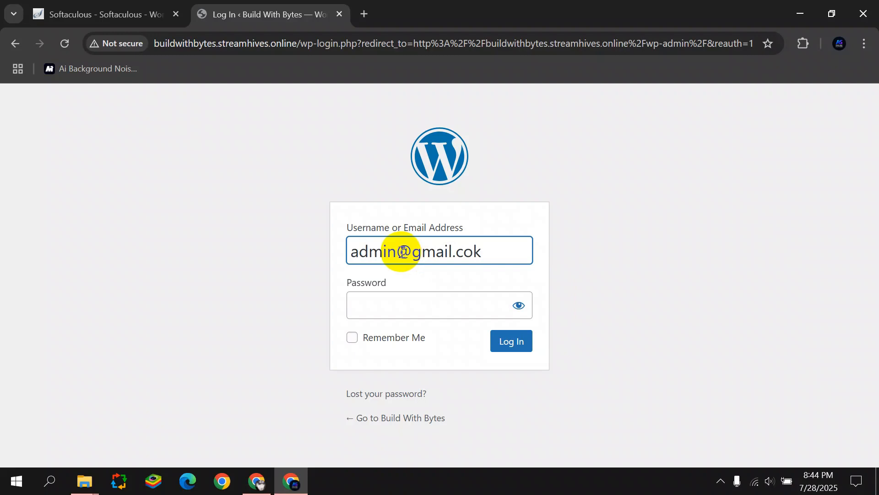
pyautogui.click(424, 299)
pyautogui.write('••')
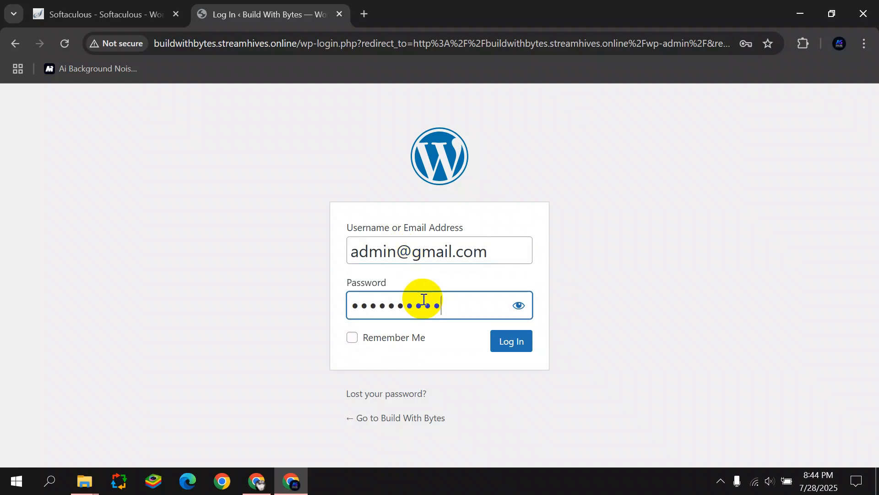
pyautogui.click(517, 345)
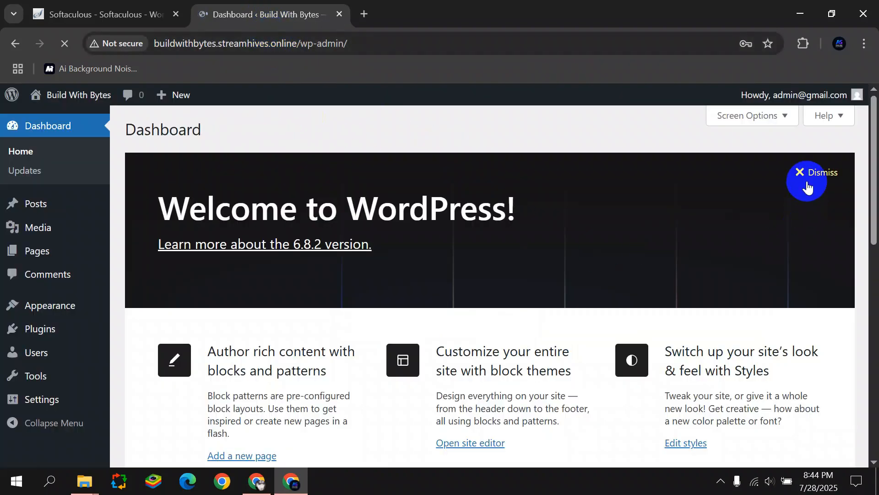
pyautogui.click(808, 185)
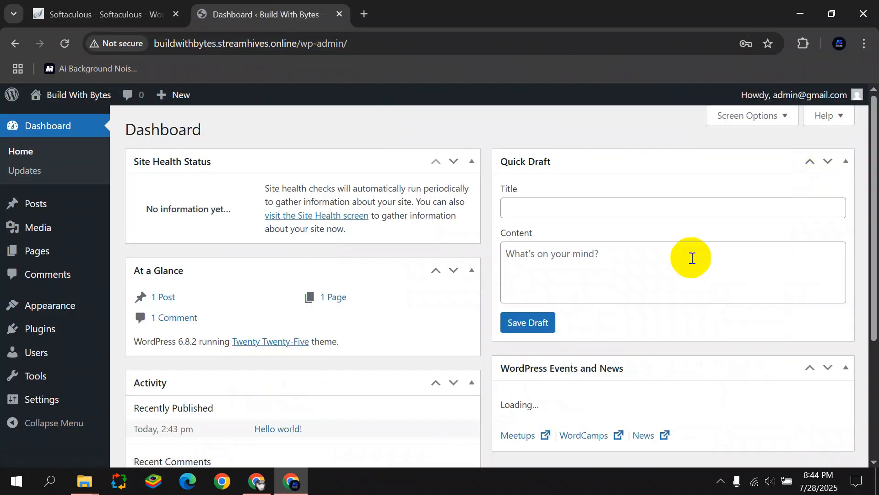
# Zoom the page out, reorder the tabs, and collapse all Dashboard panels.
pyautogui.hotkey('ctrl', '-')
pyautogui.hotkey('ctrl', '-')
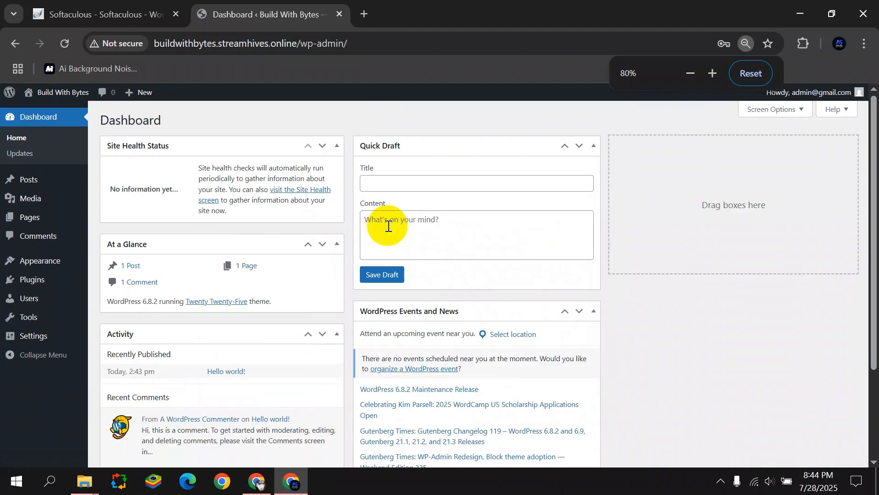
pyautogui.moveTo(261, 14); pyautogui.dragTo(98, 14)
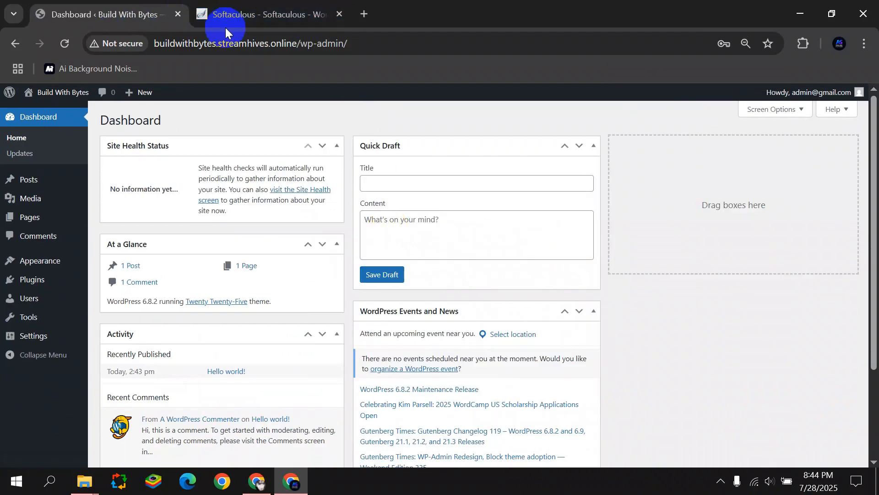
pyautogui.click(337, 145)
pyautogui.click(337, 177)
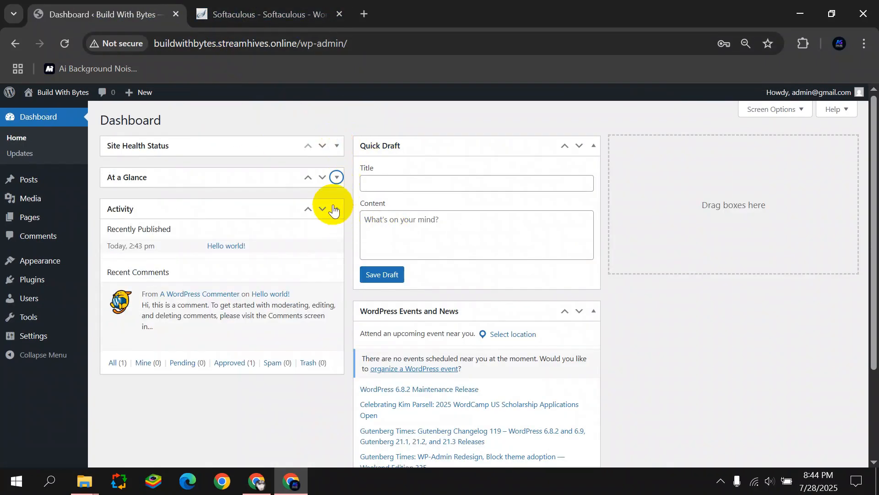
pyautogui.click(337, 208)
pyautogui.click(594, 146)
pyautogui.click(597, 176)
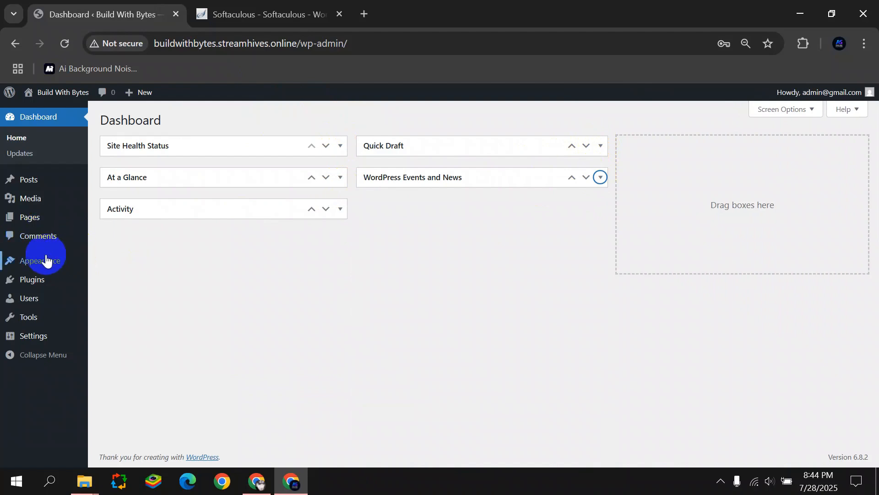
# Delete the Twenty Twenty-Four and Twenty Twenty-Three themes.
pyautogui.moveTo(84, 265)
pyautogui.click(112, 264)
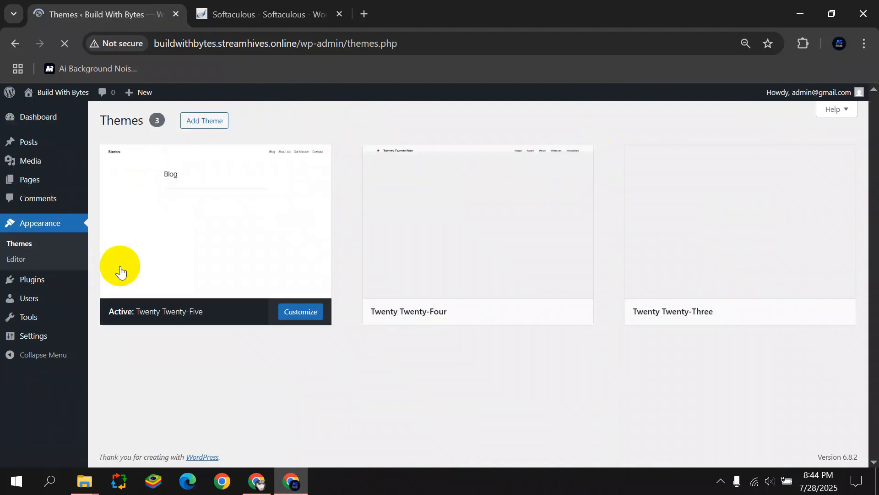
pyautogui.click(467, 243)
pyautogui.click(503, 442)
pyautogui.press('Return')
pyautogui.click(514, 252)
pyautogui.click(504, 442)
pyautogui.press('Return')
pyautogui.scroll(-2, 229, 146)
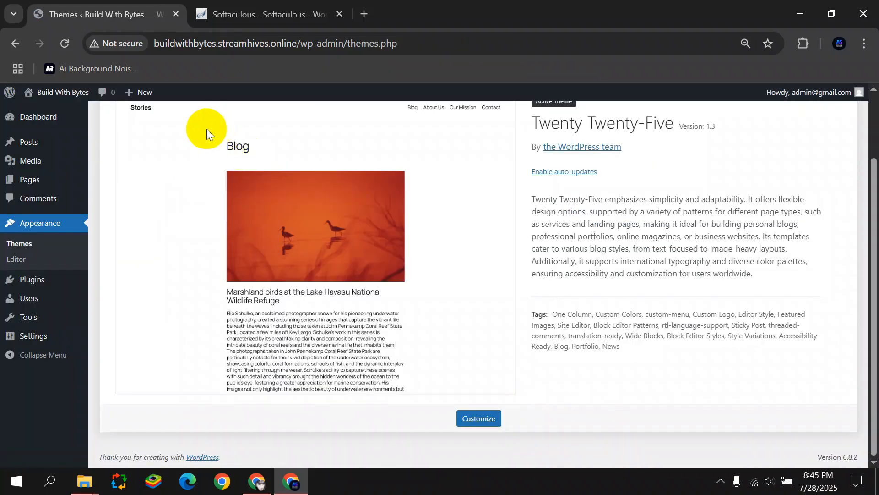
pyautogui.scroll(2, 206, 128)
# Install and activate the Astra theme from the theme directory.
pyautogui.click(204, 125)
pyautogui.click(723, 153)
pyautogui.write('Astra')
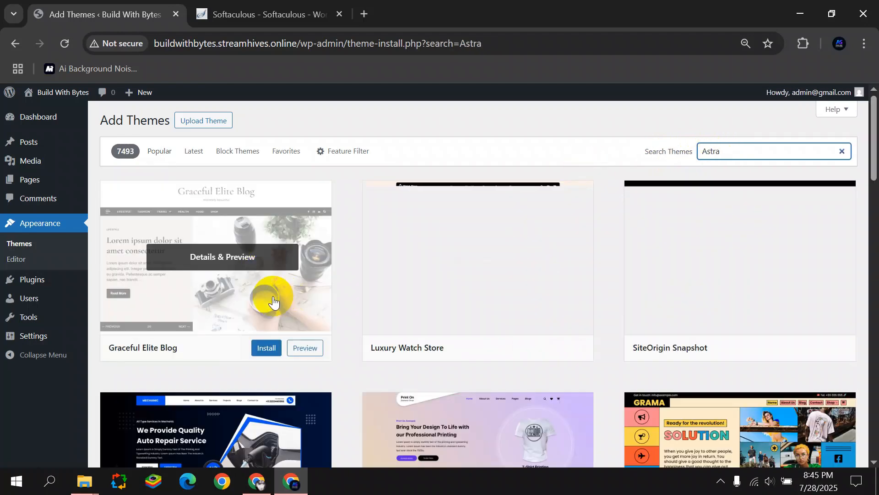
pyautogui.click(222, 260)
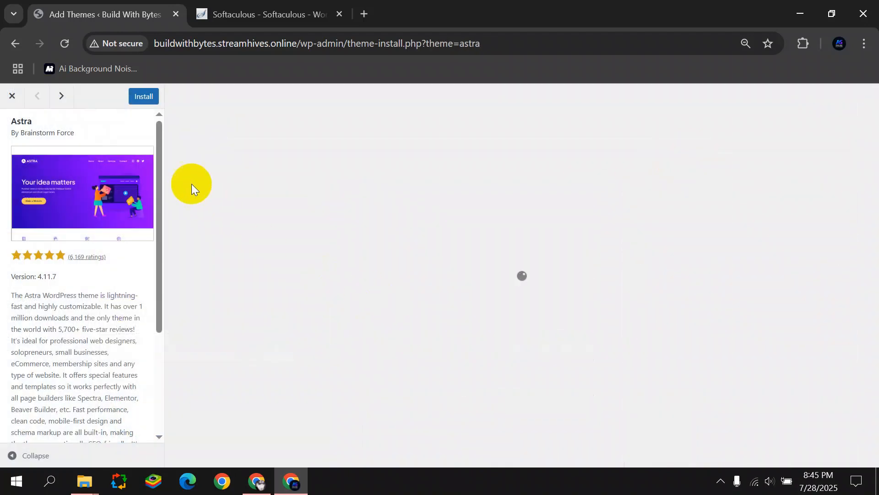
pyautogui.click(137, 96)
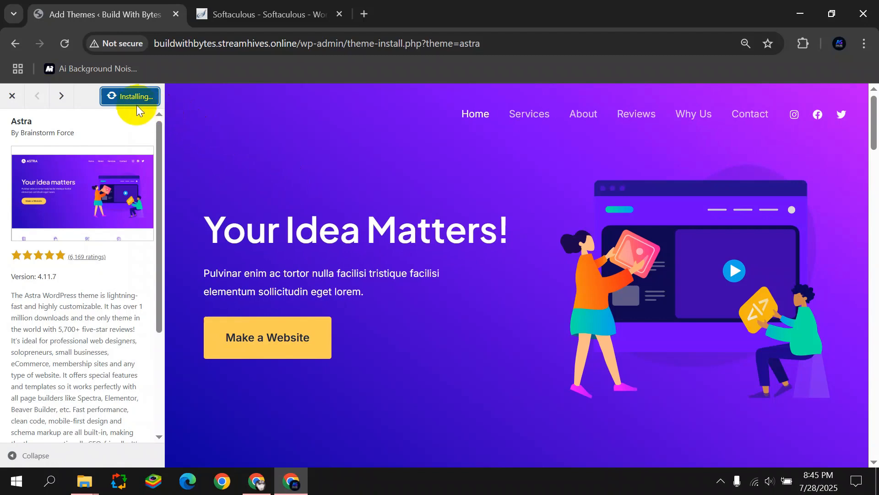
pyautogui.click(129, 98)
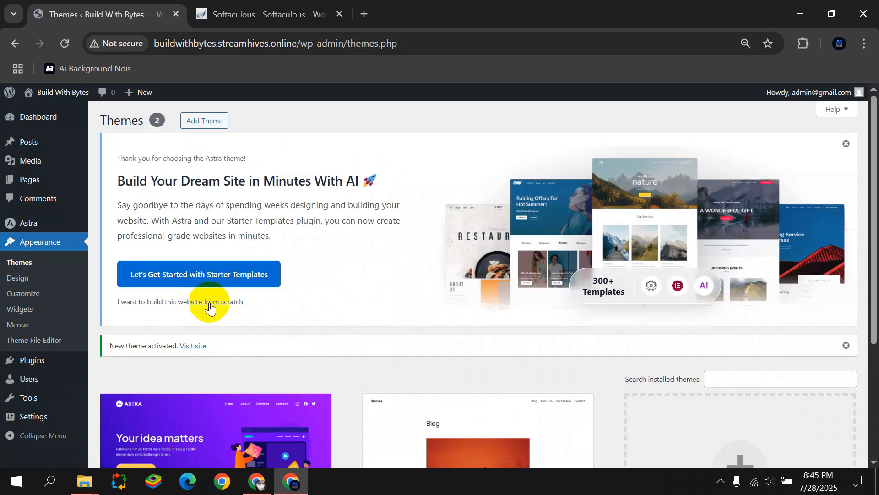
pyautogui.click(206, 301)
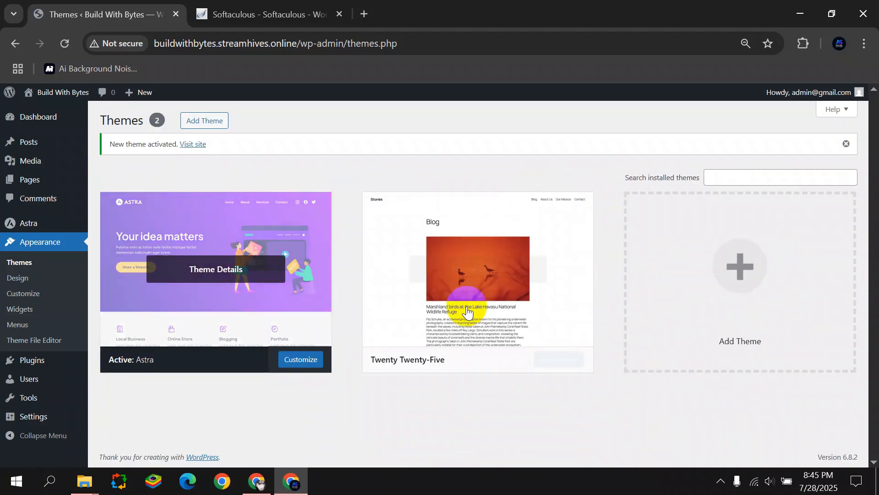
# Delete the Twenty Twenty-Five theme, then go to Add Plugins.
pyautogui.click(495, 275)
pyautogui.click(503, 442)
pyautogui.click(502, 157)
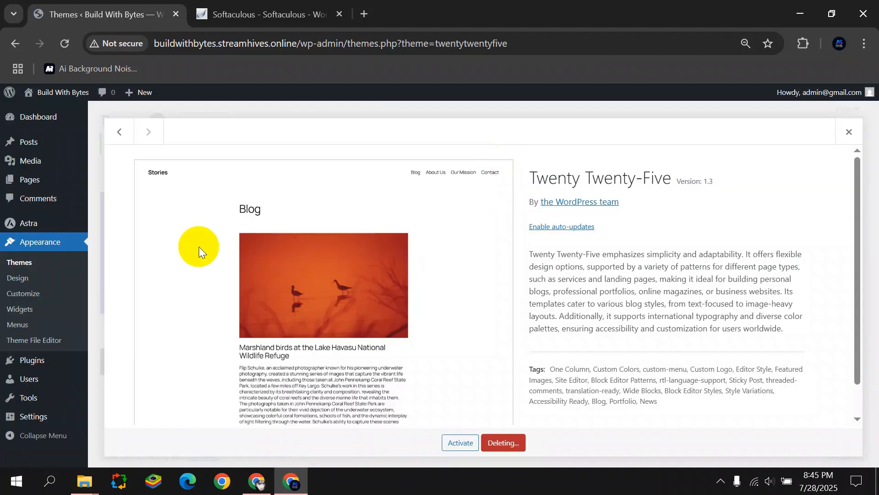
pyautogui.moveTo(55, 362)
pyautogui.click(127, 376)
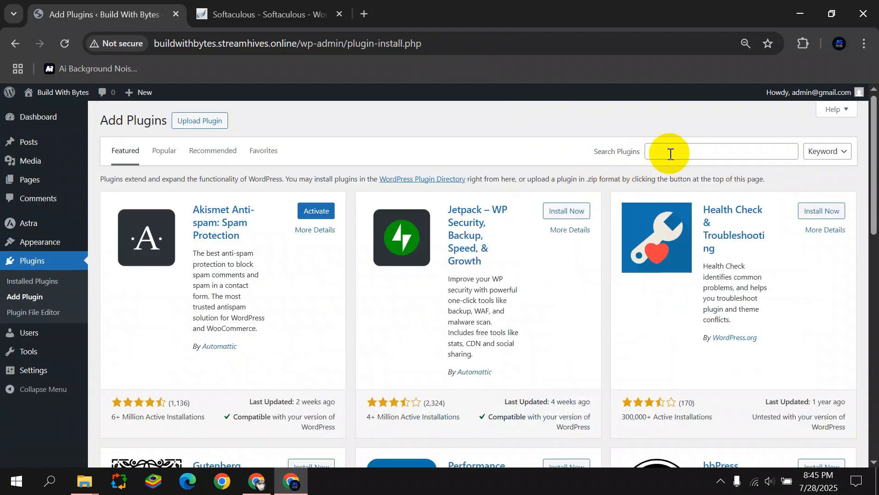
# Search 'Elementor', then install and activate Elementor Website Builder.
pyautogui.click(666, 156)
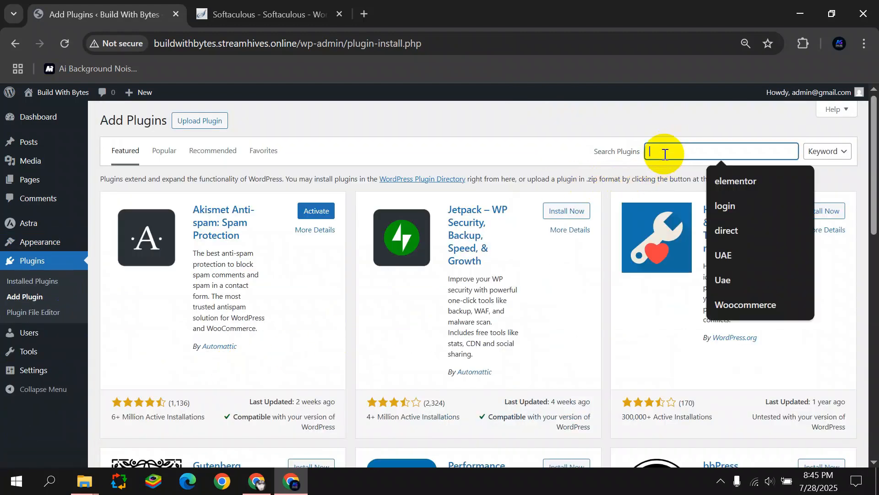
pyautogui.write('Elementor')
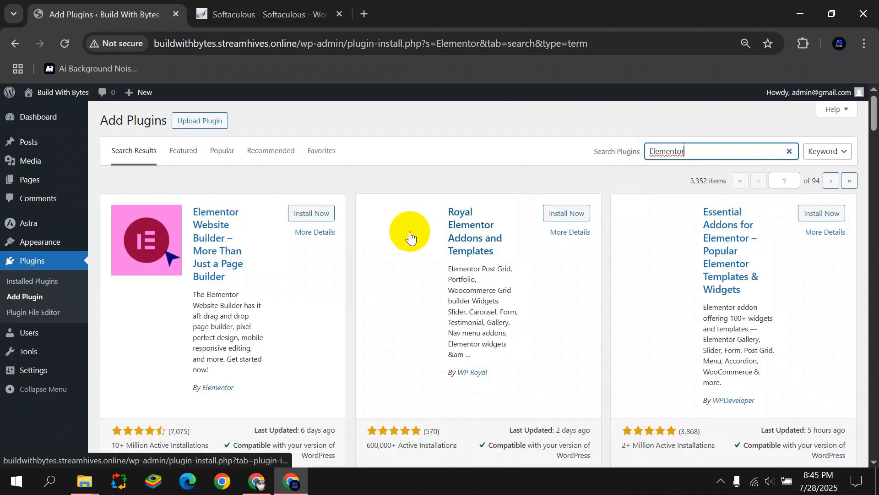
pyautogui.click(313, 213)
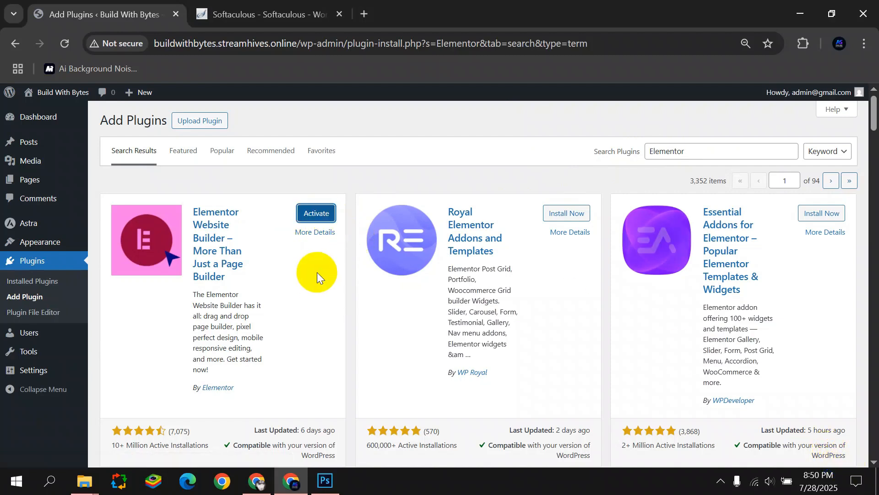
pyautogui.click(314, 214)
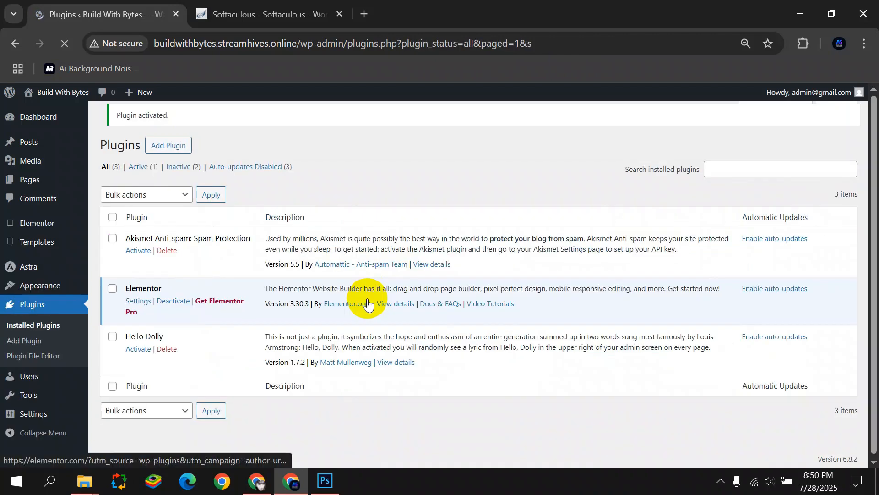
pyautogui.click(170, 120)
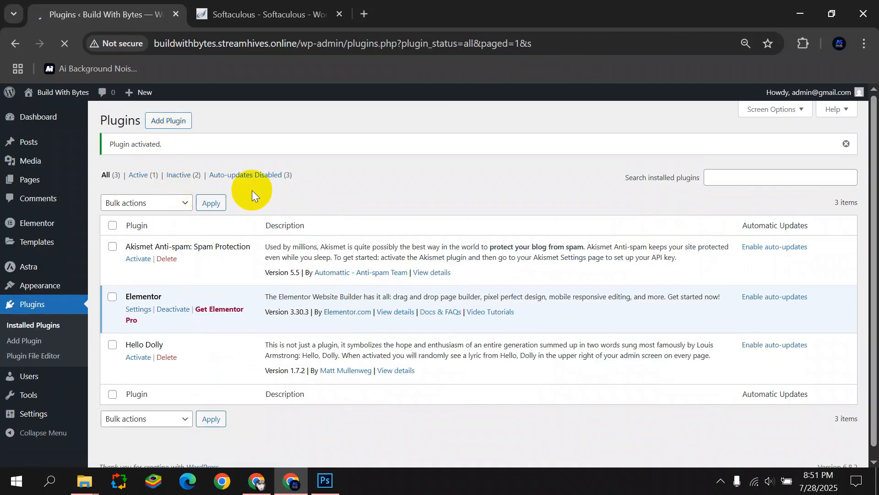
# Search 'UAE' and install Ultimate Addons for Elementor.
pyautogui.click(697, 156)
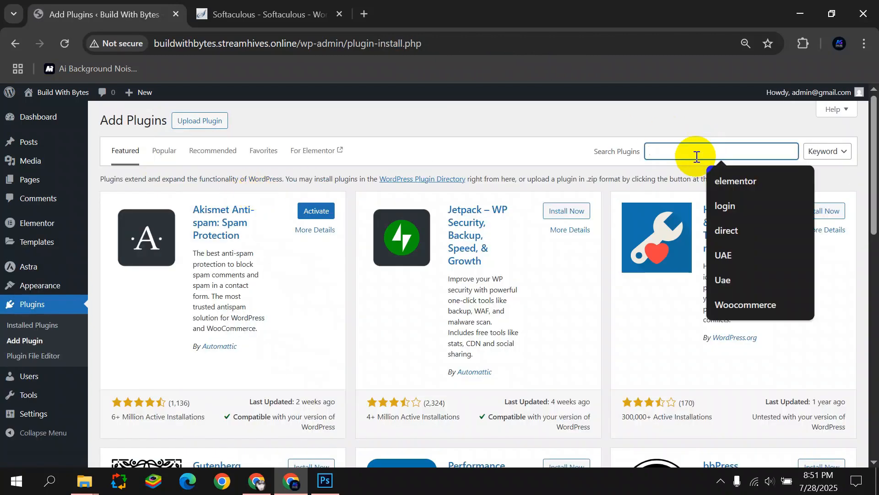
pyautogui.write('UA')
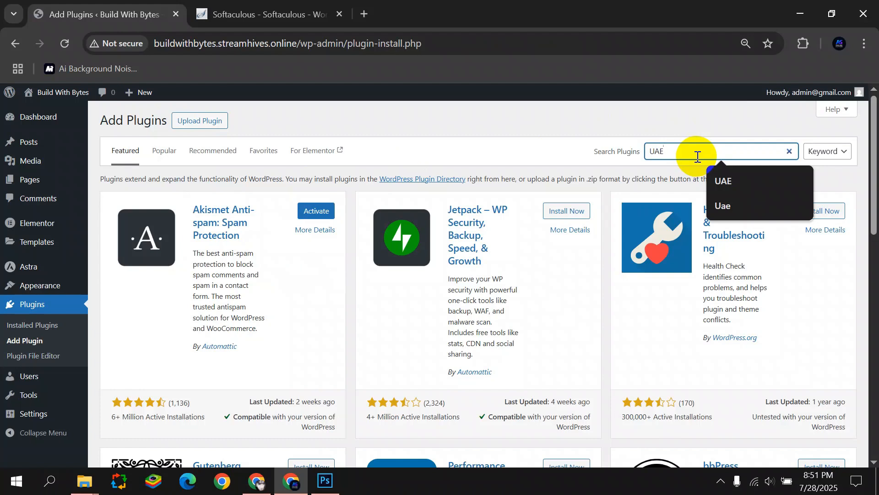
pyautogui.write('E')
pyautogui.press('Return')
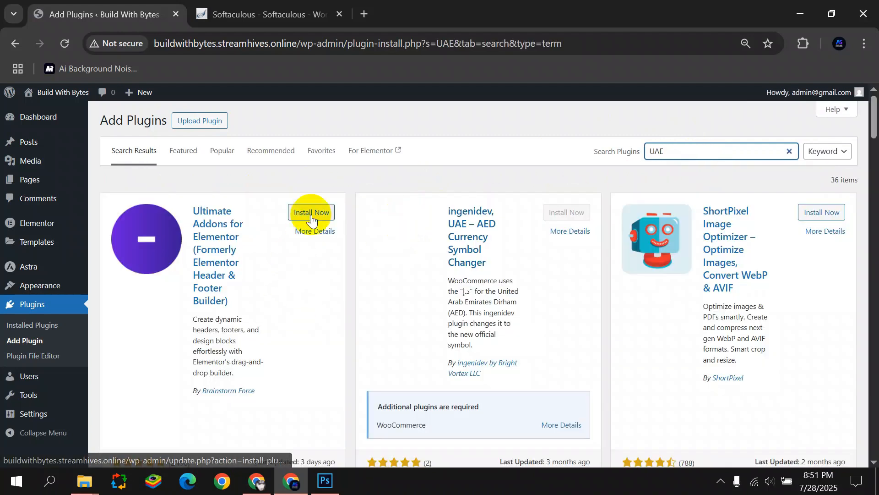
pyautogui.click(309, 212)
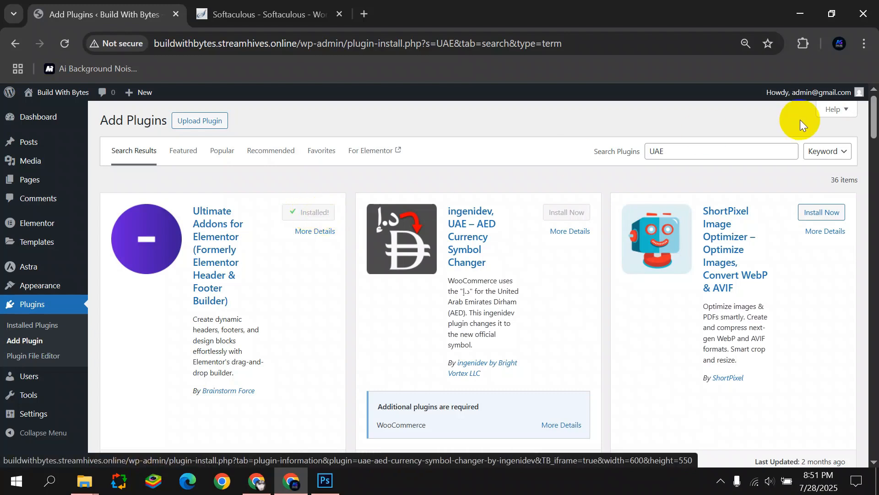
# Search 'Contact Form' and install Contact Form 7, then view installed plugins.
pyautogui.doubleClick(708, 152)
pyautogui.press('BackSpace')
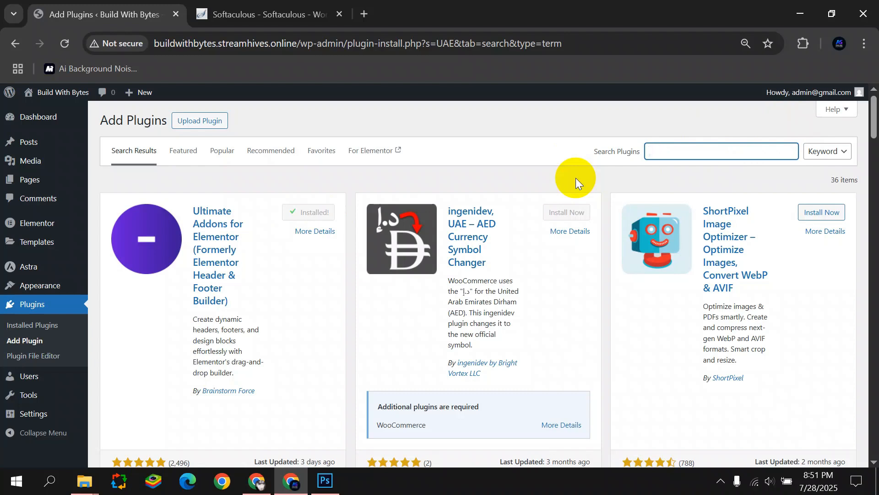
pyautogui.write('Contact Form 7')
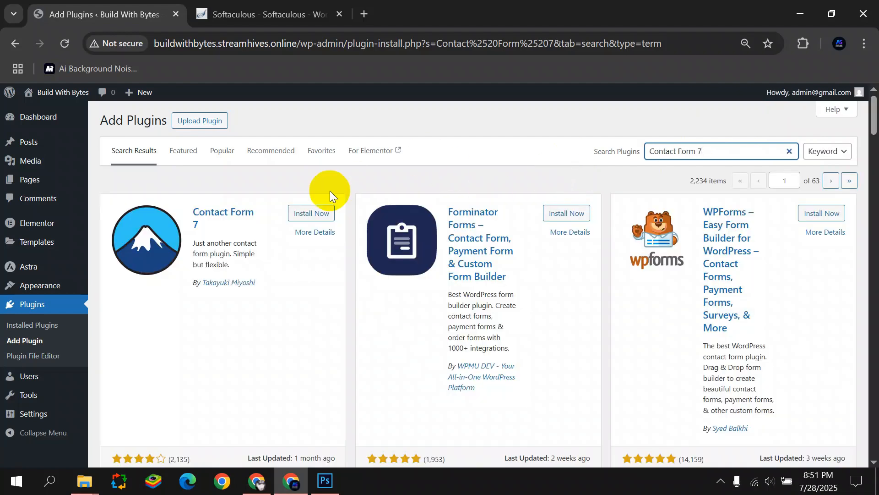
pyautogui.click(313, 214)
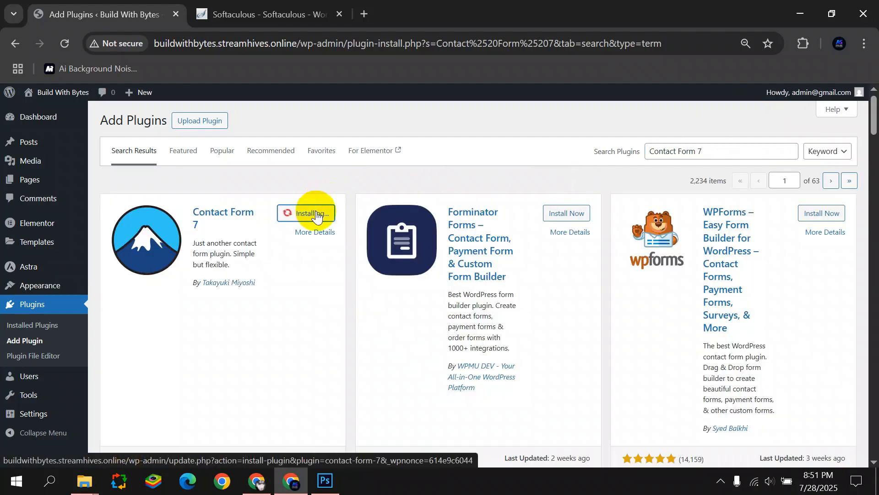
pyautogui.click(34, 325)
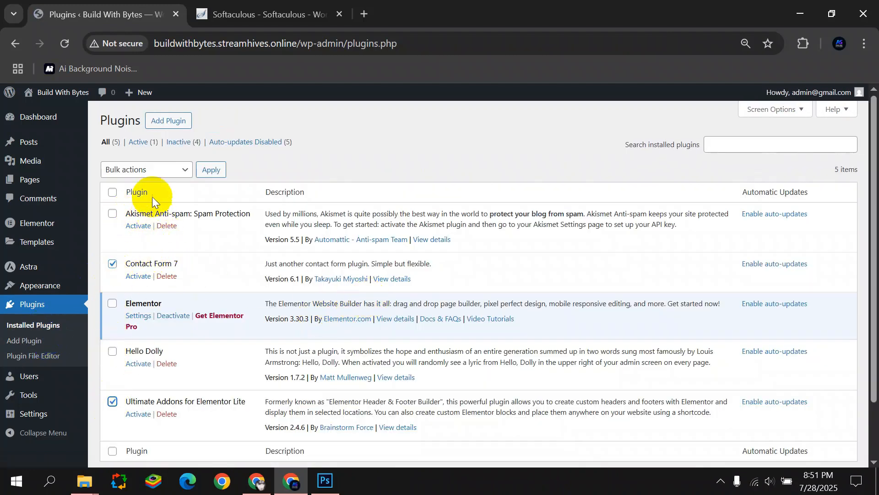
# Bulk-activate Contact Form 7 and Ultimate Addons for Elementor, skipping the UAE guided setup.
pyautogui.click(146, 169)
pyautogui.click(134, 204)
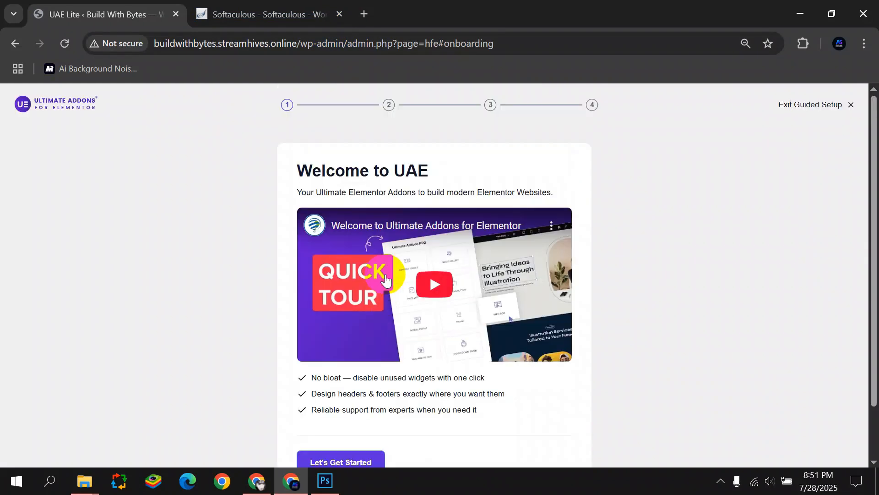
pyautogui.click(851, 105)
# Close the Softaculous tab and open UAE's Header & Footer template list.
pyautogui.click(338, 14)
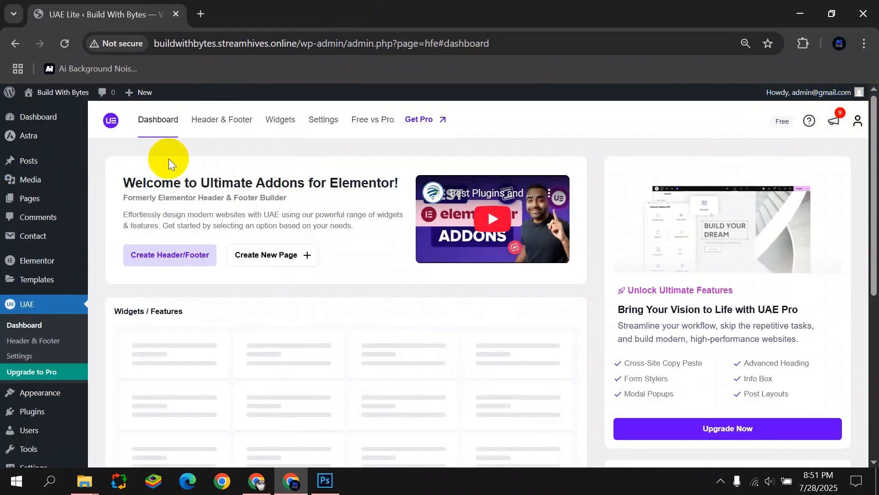
pyautogui.scroll(-6, 168, 172)
pyautogui.scroll(2, 170, 184)
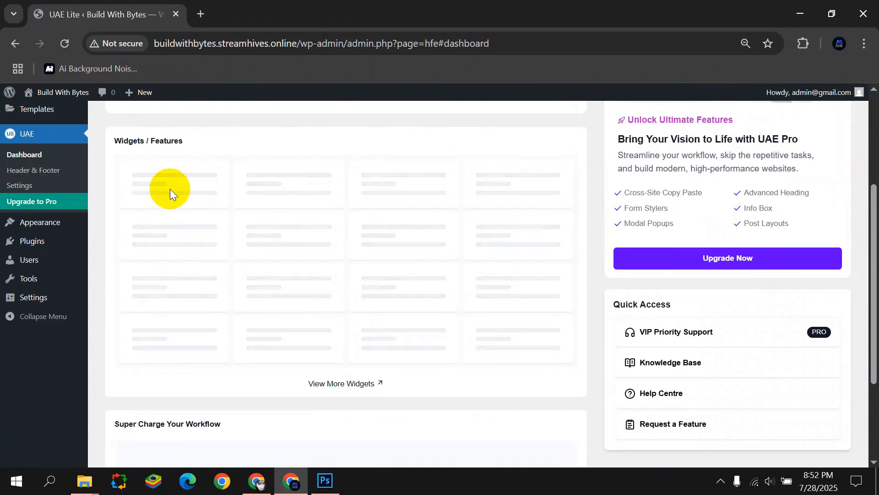
pyautogui.scroll(4, 170, 188)
pyautogui.moveTo(34, 238)
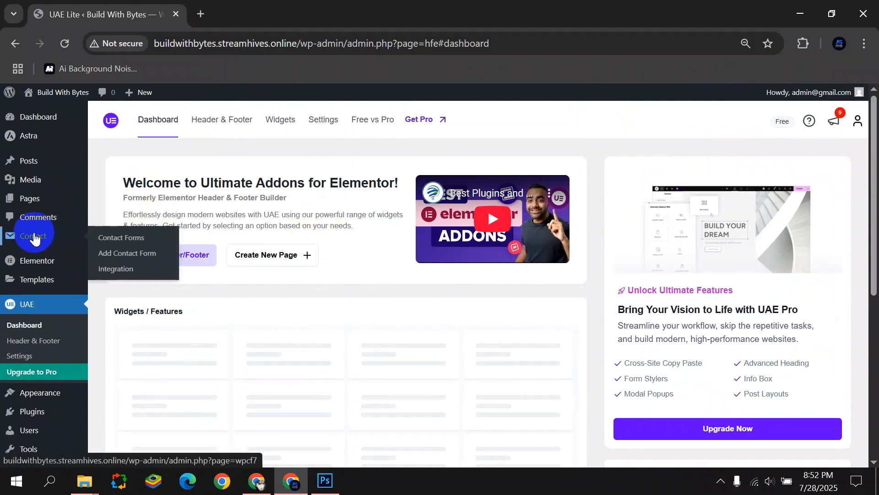
pyautogui.scroll(-3, 34, 237)
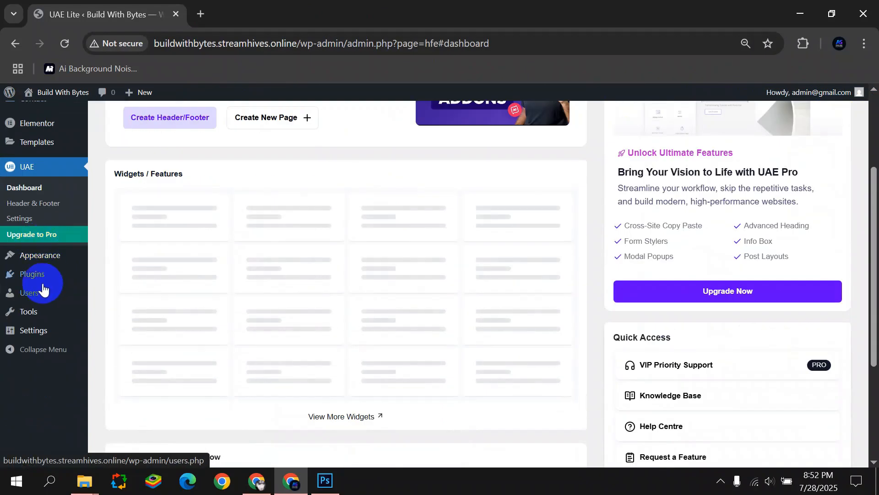
pyautogui.click(29, 208)
pyautogui.scroll(2, 28, 208)
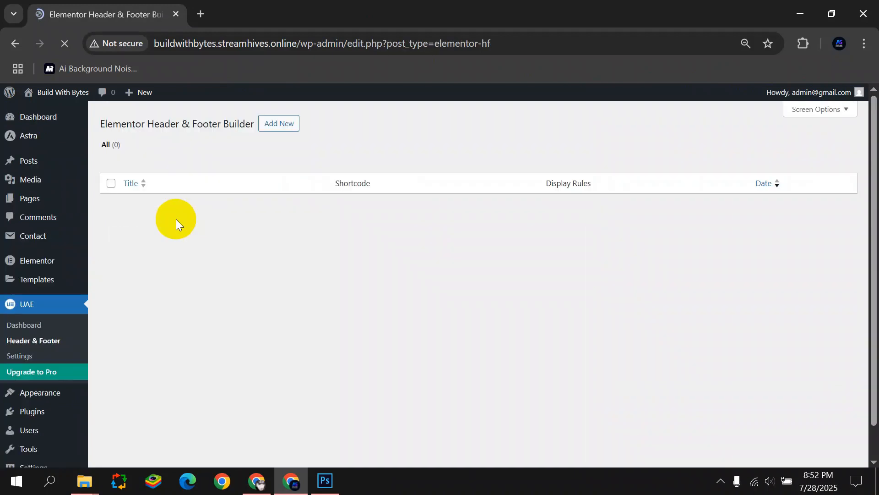
# Load the live site in a new tab, then start a new header/footer template in admin.
pyautogui.moveTo(296, 44); pyautogui.dragTo(122, 54)
pyautogui.hotkey('ctrl', 'c')
pyautogui.click(199, 10)
pyautogui.hotkey('ctrl', 'v')
pyautogui.press('Return')
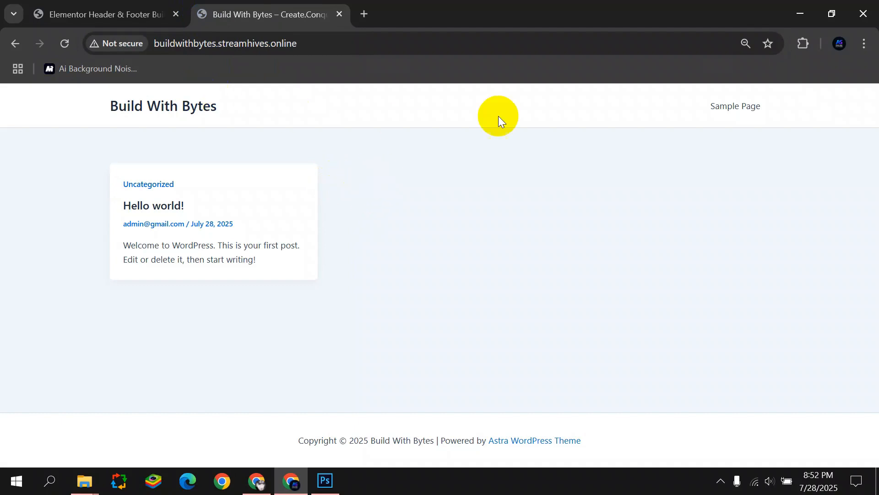
pyautogui.moveTo(95, 99); pyautogui.dragTo(315, 116)
pyautogui.click(479, 167)
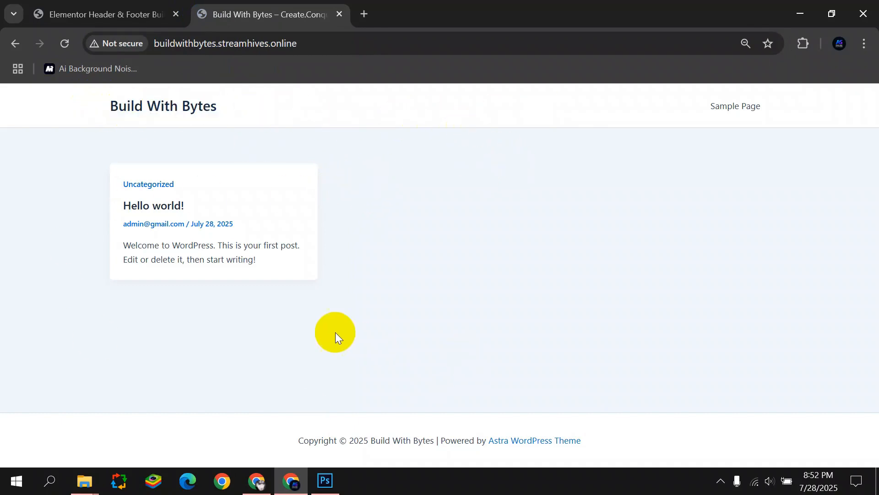
pyautogui.hotkey('ctrl', 'shift', 'Tab')
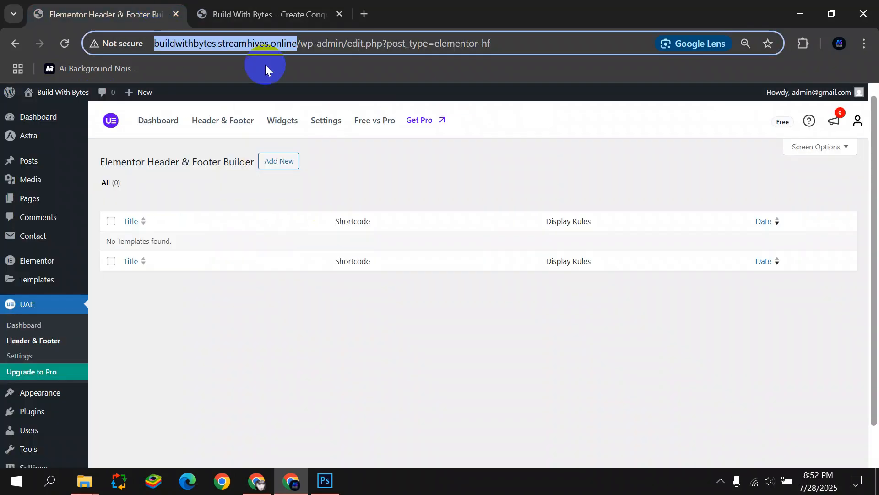
pyautogui.click(273, 160)
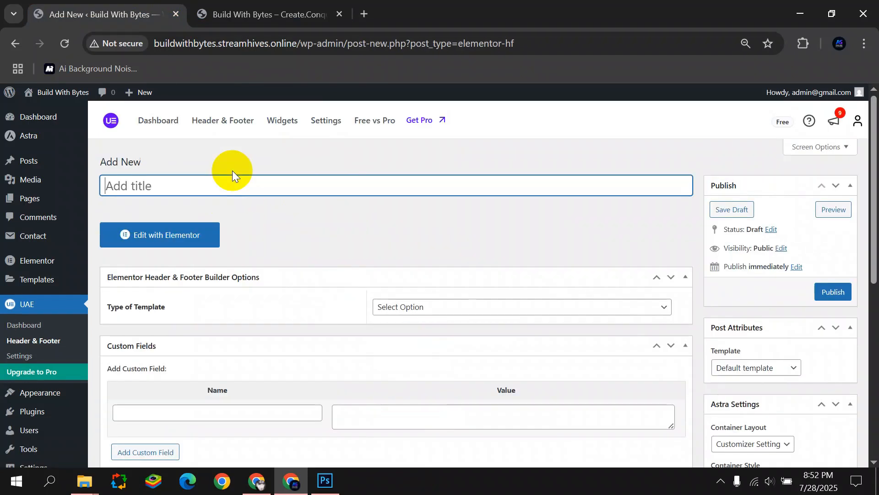
# Title the template 'Header', set its type to Header, shown on Entire Website for All user roles.
pyautogui.write('Header')
pyautogui.click(458, 308)
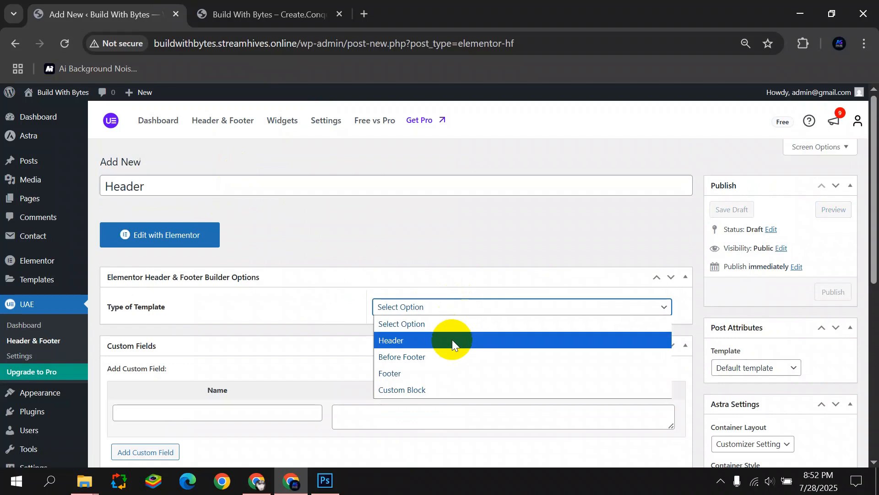
pyautogui.click(452, 339)
pyautogui.scroll(-1, 432, 319)
pyautogui.click(433, 277)
pyautogui.click(403, 44)
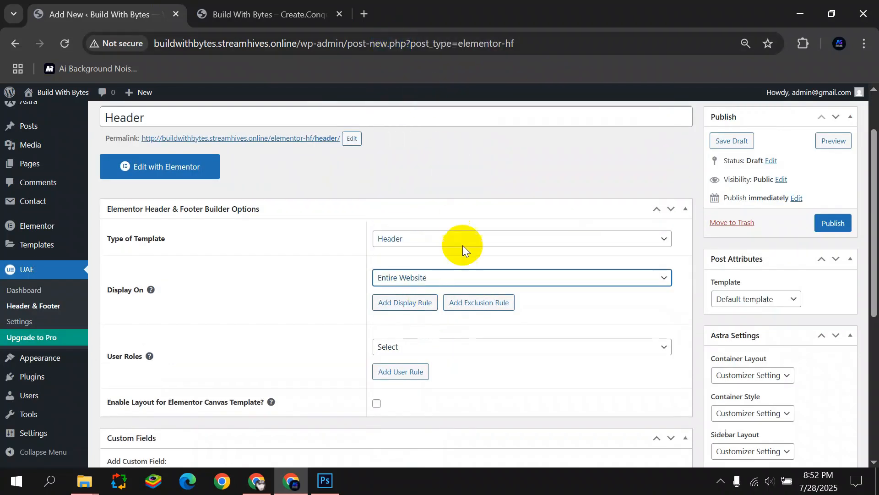
pyautogui.click(461, 347)
pyautogui.click(418, 202)
# Use the Elementor Full Width layout, publish the Header template, and open it in Elementor.
pyautogui.click(756, 299)
pyautogui.click(752, 349)
pyautogui.click(833, 223)
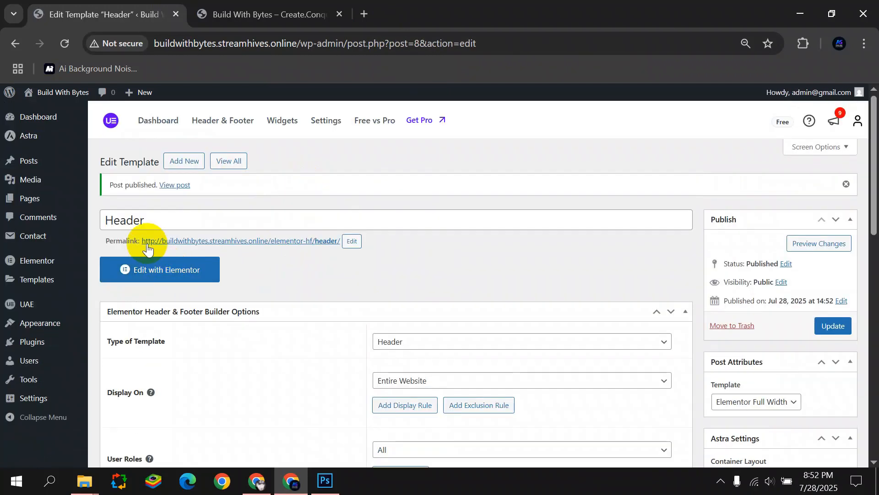
pyautogui.click(153, 284)
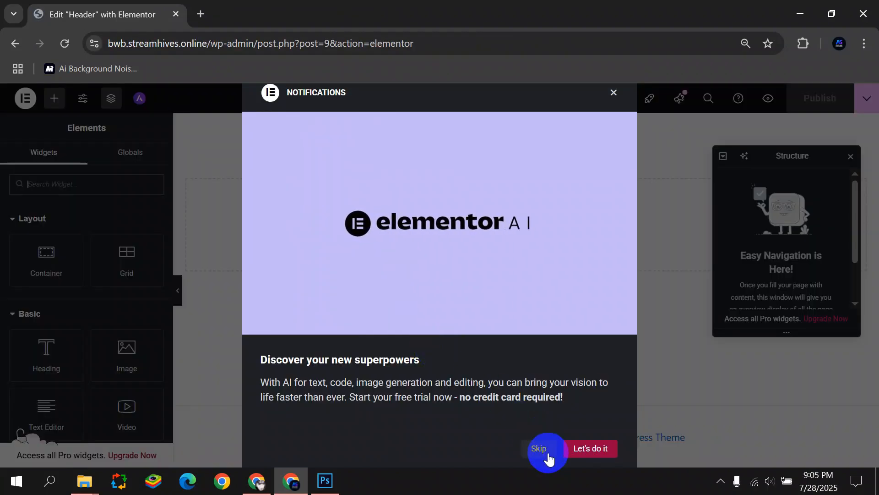
# Zoom the page view to 80% and dismiss the AI announcement and structure navigator.
pyautogui.hotkey('ctrl', '-')
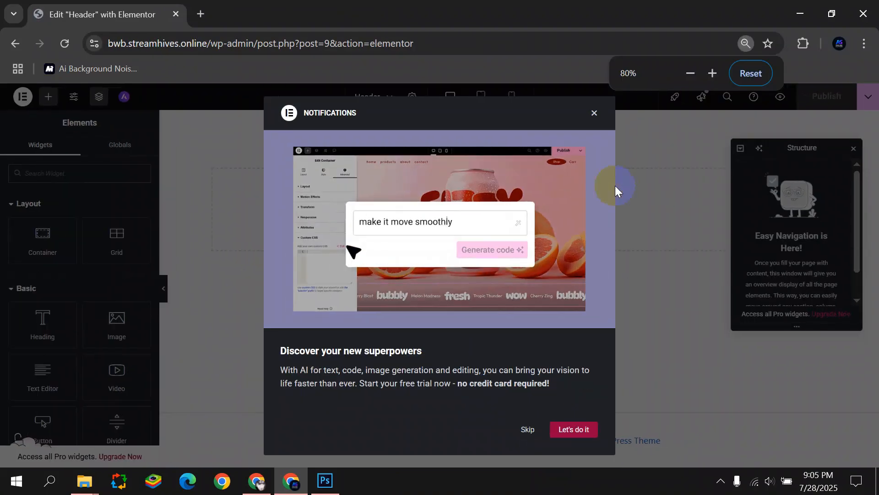
pyautogui.click(602, 121)
pyautogui.click(853, 149)
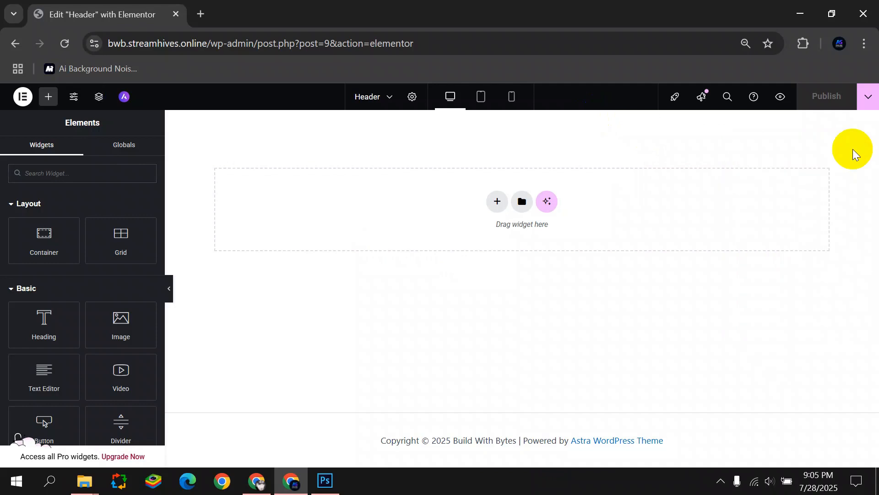
# Set the global Primary font to Readex Pro in Site Settings and save the fonts.
pyautogui.click(74, 97)
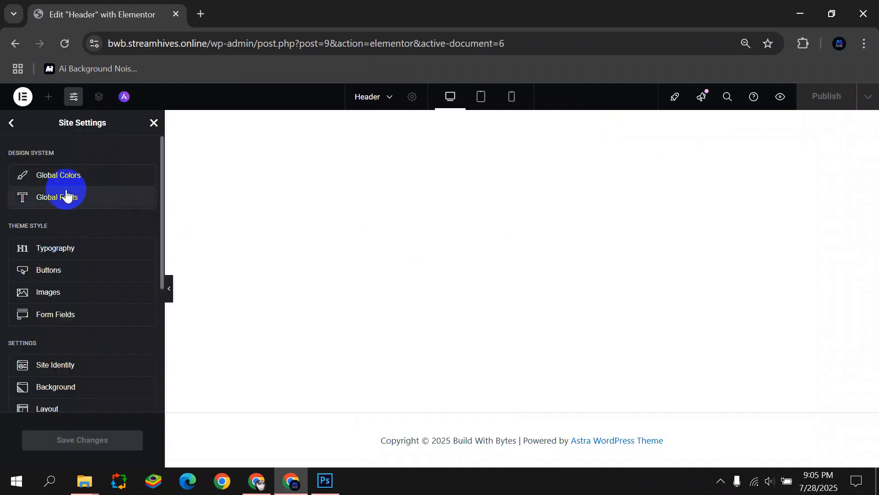
pyautogui.click(93, 202)
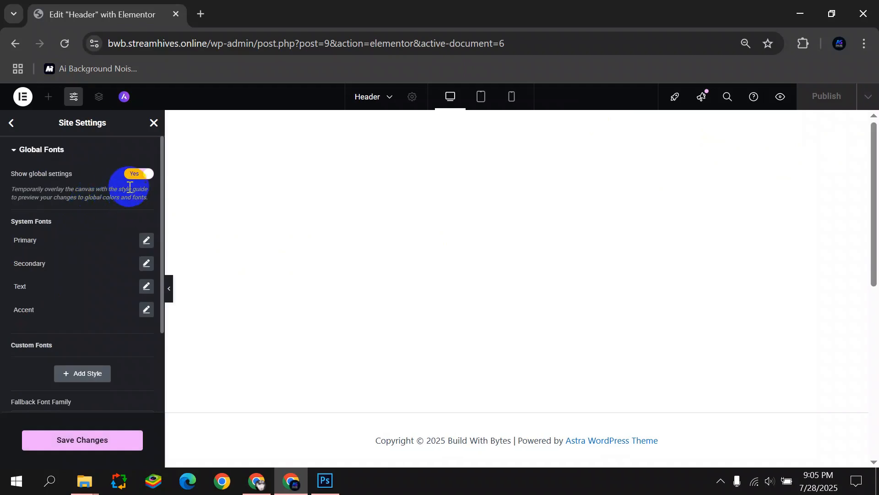
pyautogui.click(145, 239)
pyautogui.click(118, 298)
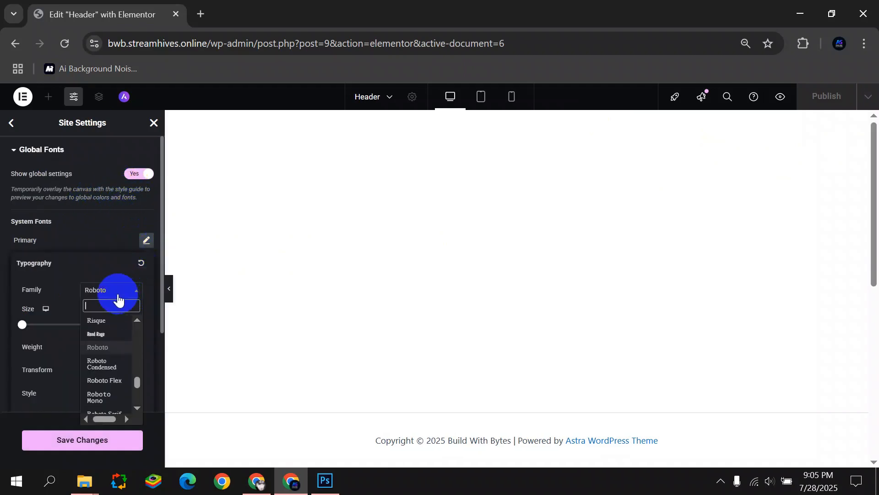
pyautogui.write('read')
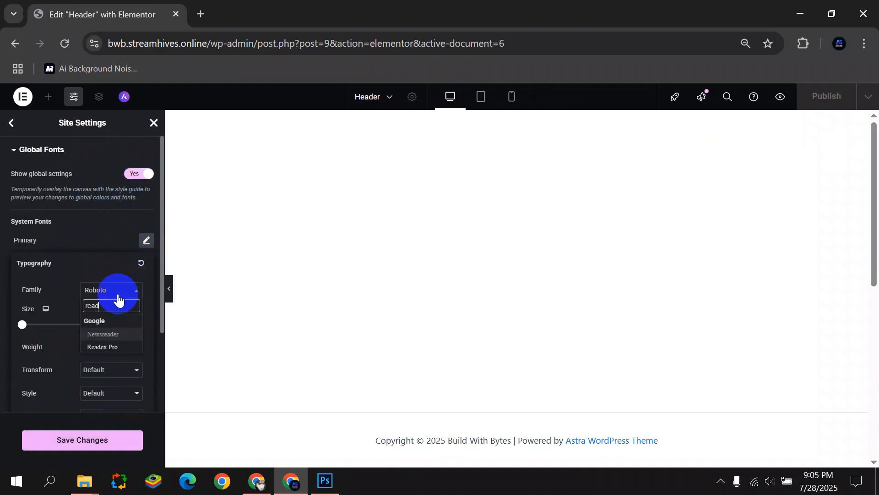
pyautogui.click(110, 349)
pyautogui.click(10, 329)
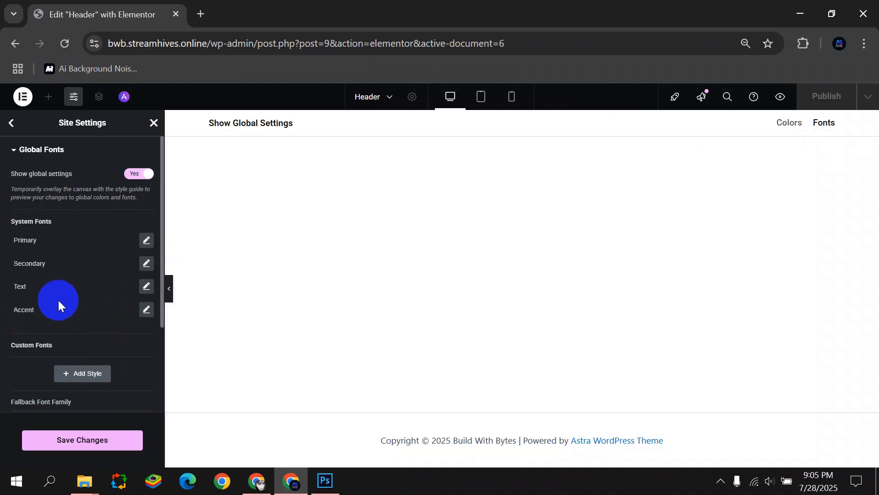
pyautogui.click(145, 263)
pyautogui.click(7, 317)
pyautogui.scroll(-3, 94, 360)
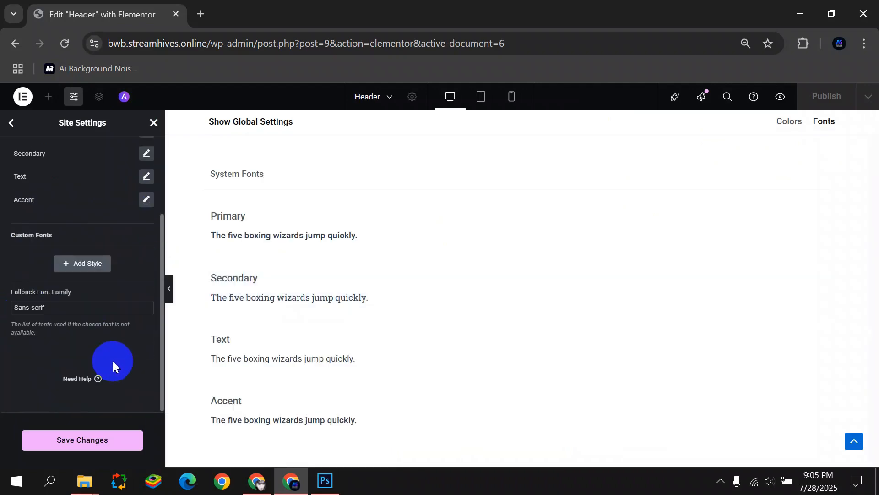
pyautogui.scroll(3, 73, 403)
pyautogui.click(88, 437)
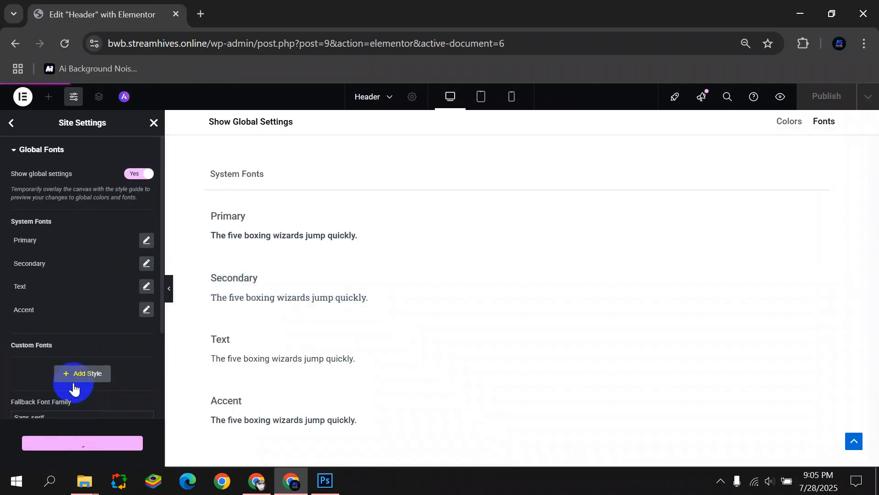
pyautogui.click(12, 123)
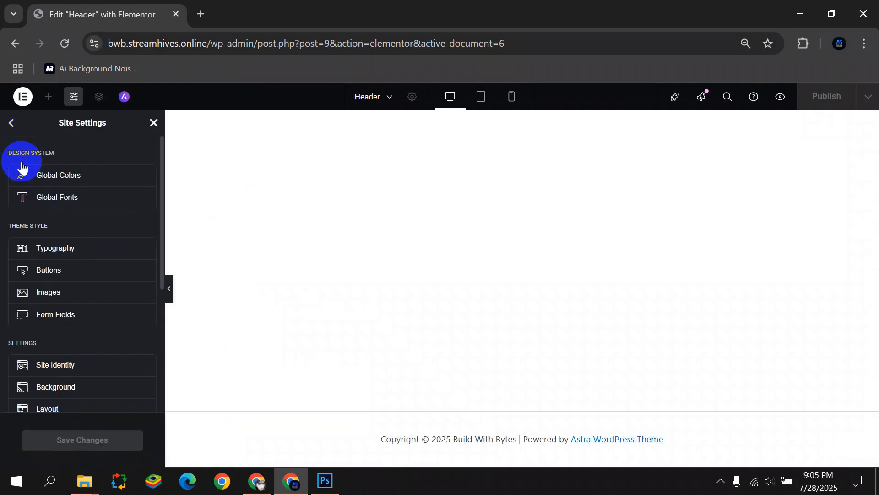
# Set the site Layout Content Width to 1200 px, save, and return to the widget list.
pyautogui.scroll(-5, 78, 330)
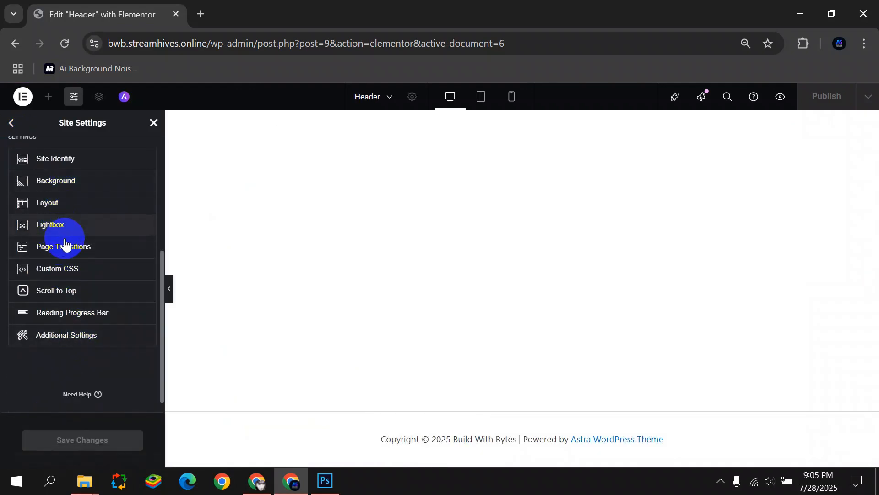
pyautogui.scroll(3, 71, 289)
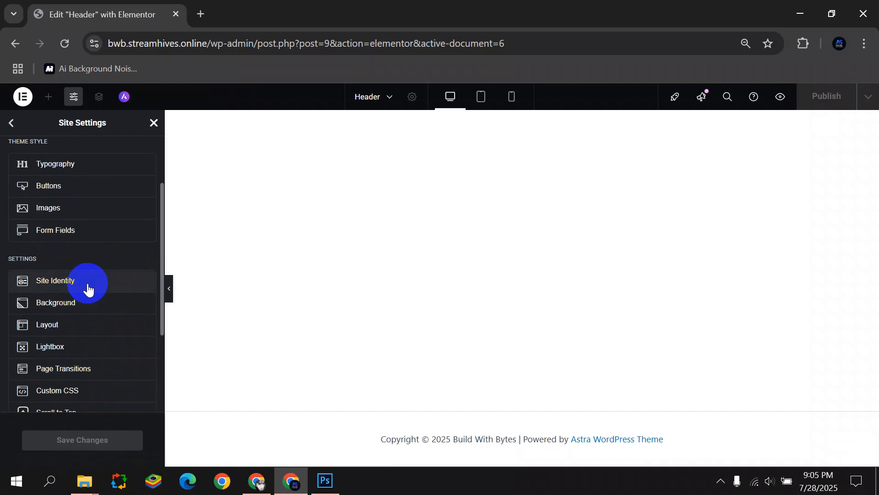
pyautogui.click(77, 331)
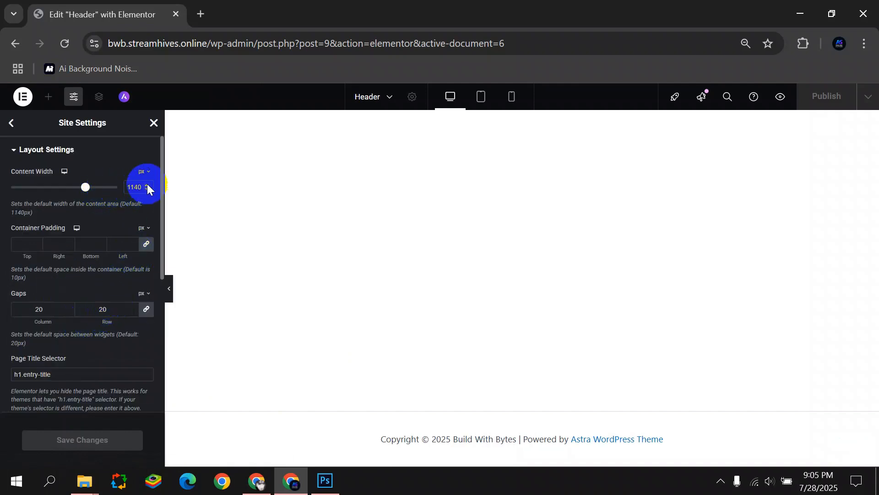
pyautogui.write('1200')
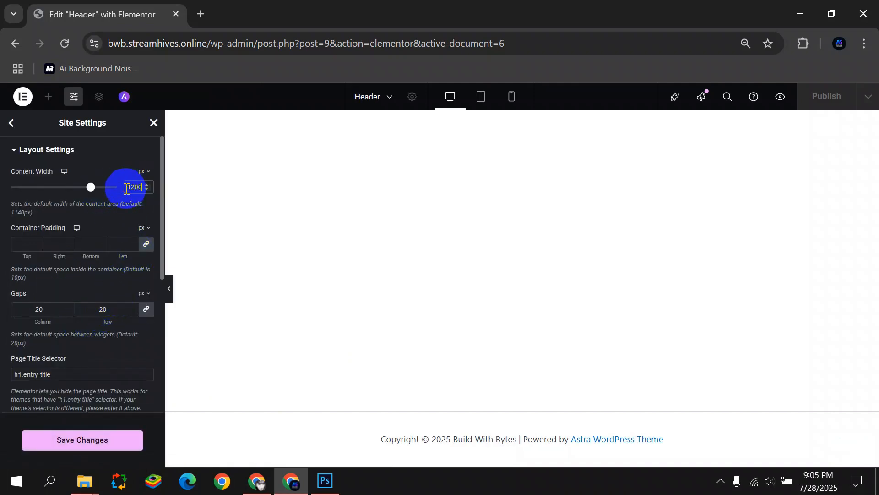
pyautogui.click(99, 437)
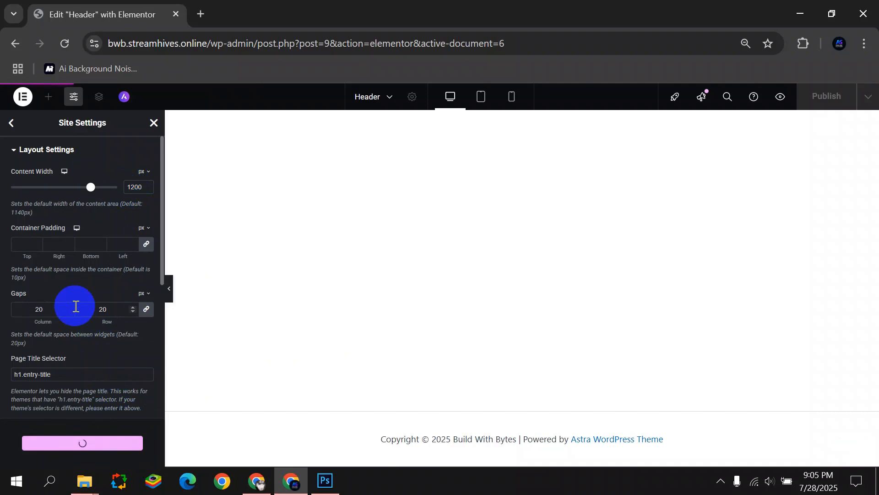
pyautogui.click(17, 129)
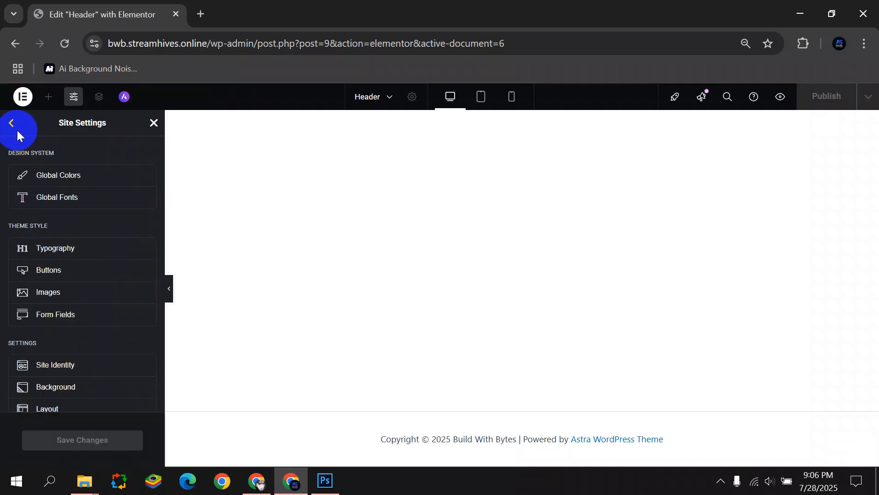
pyautogui.click(17, 128)
# Add a two-column Flexbox container to the header.
pyautogui.click(51, 178)
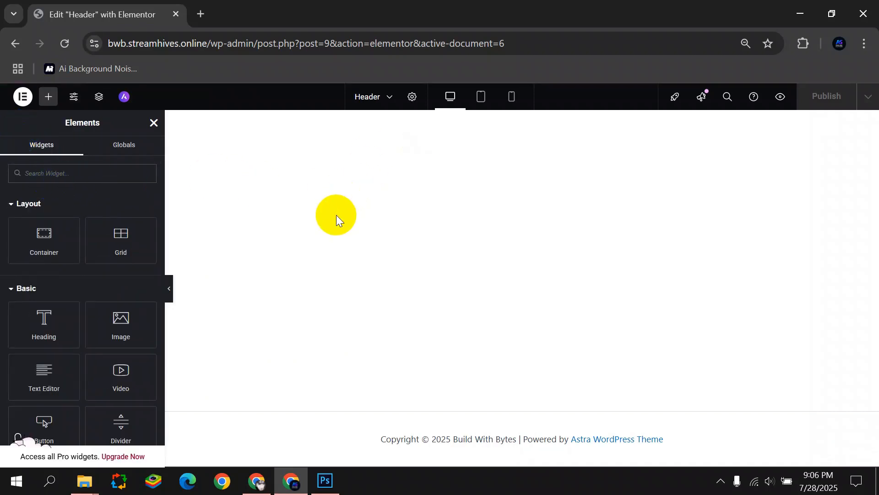
pyautogui.click(153, 123)
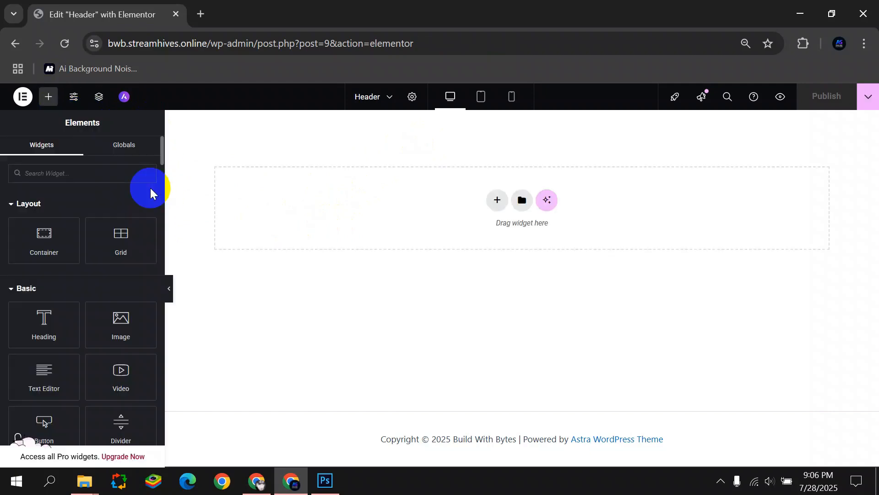
pyautogui.click(497, 199)
pyautogui.click(494, 246)
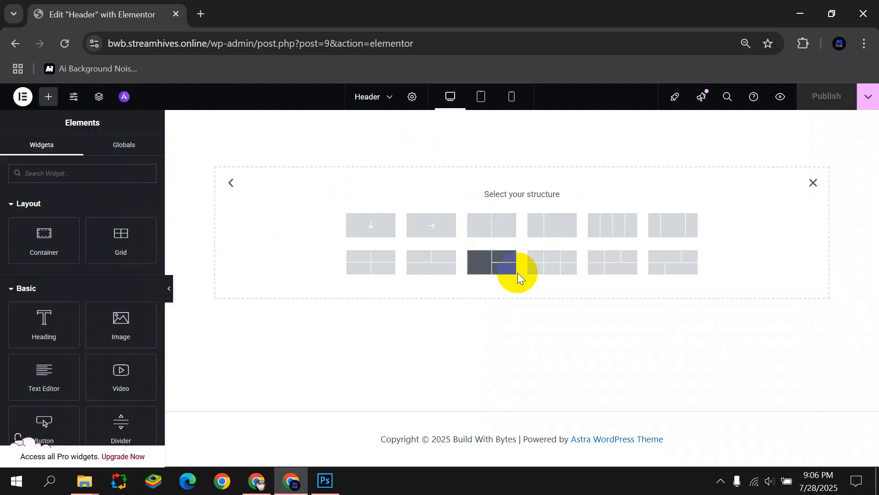
pyautogui.click(501, 227)
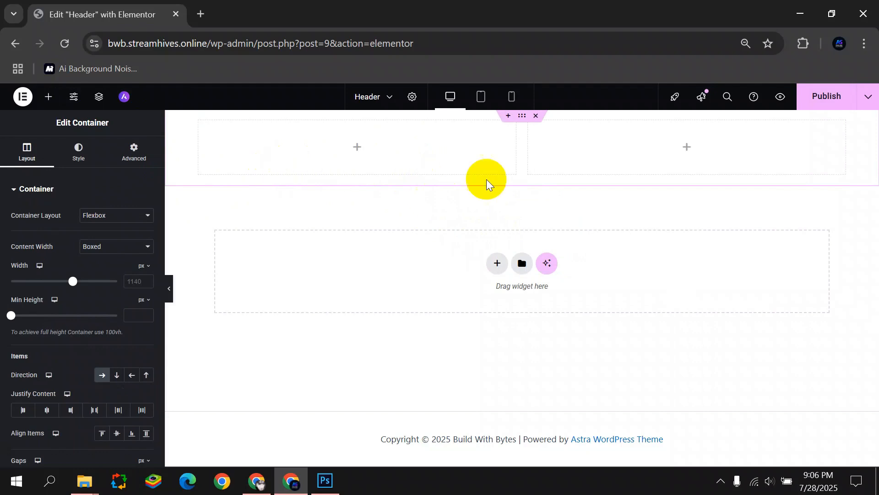
# Place an Image widget in the left column using Logo.png uploaded from the New PRoject folder.
pyautogui.click(356, 147)
pyautogui.moveTo(118, 324); pyautogui.dragTo(329, 133)
pyautogui.click(95, 268)
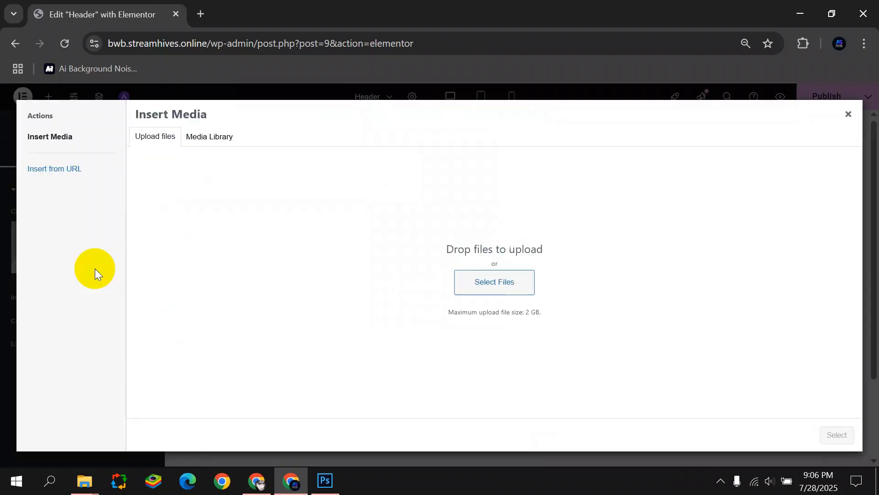
pyautogui.click(313, 197)
pyautogui.click(69, 123)
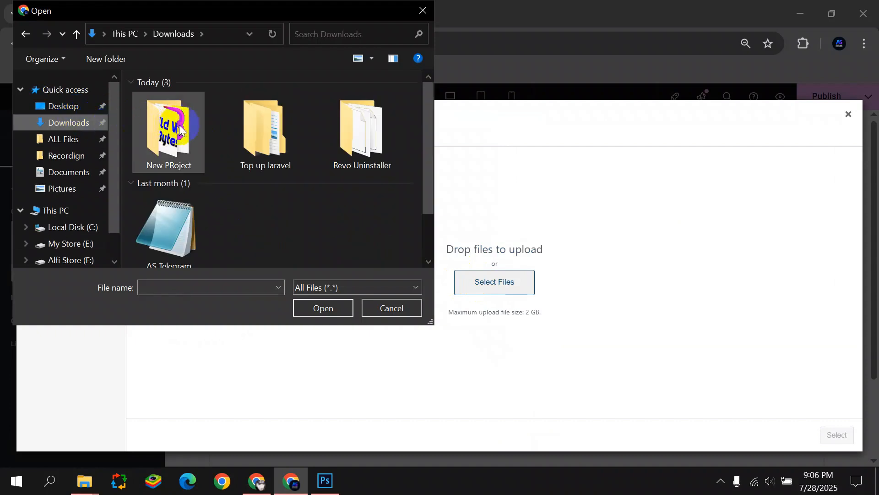
pyautogui.doubleClick(177, 125)
pyautogui.rightClick(189, 205)
pyautogui.moveTo(294, 222)
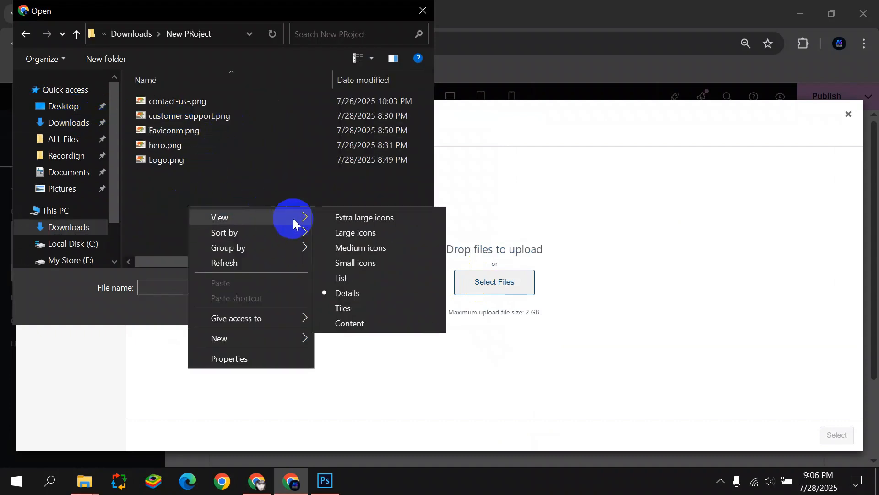
pyautogui.click(349, 229)
pyautogui.click(201, 199)
pyautogui.click(320, 305)
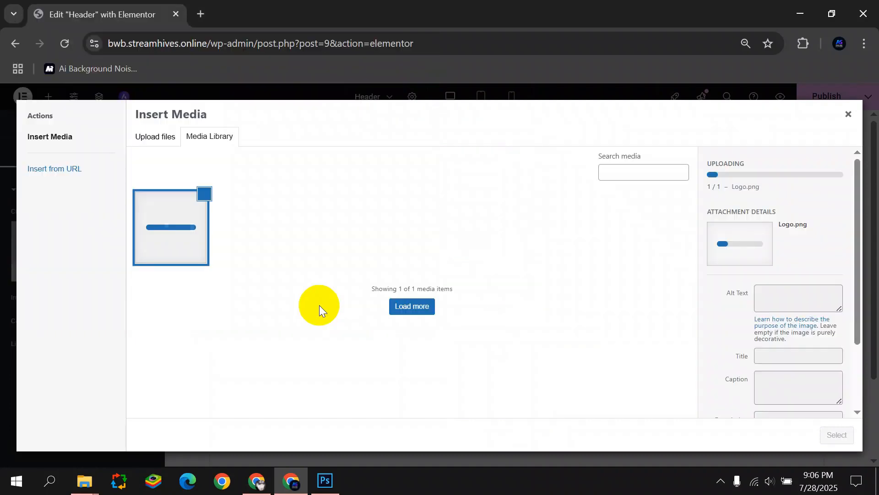
pyautogui.click(835, 434)
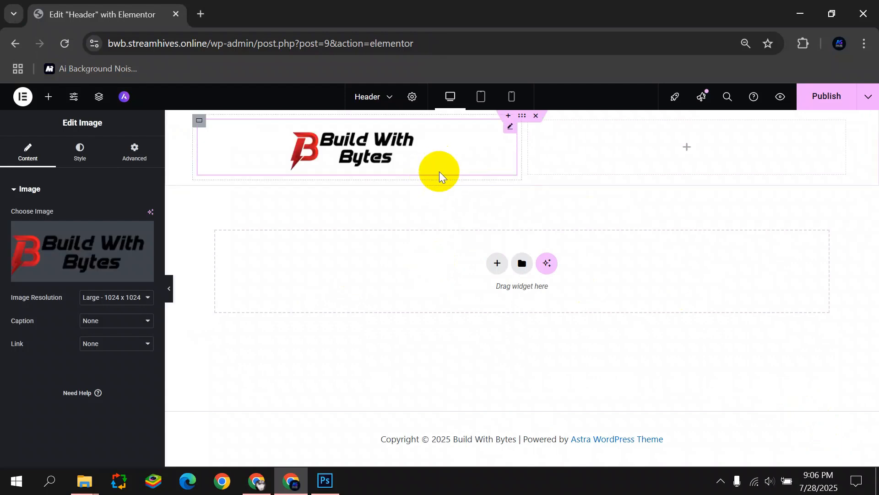
# Align the logo left and shrink it to 31% width.
pyautogui.click(80, 152)
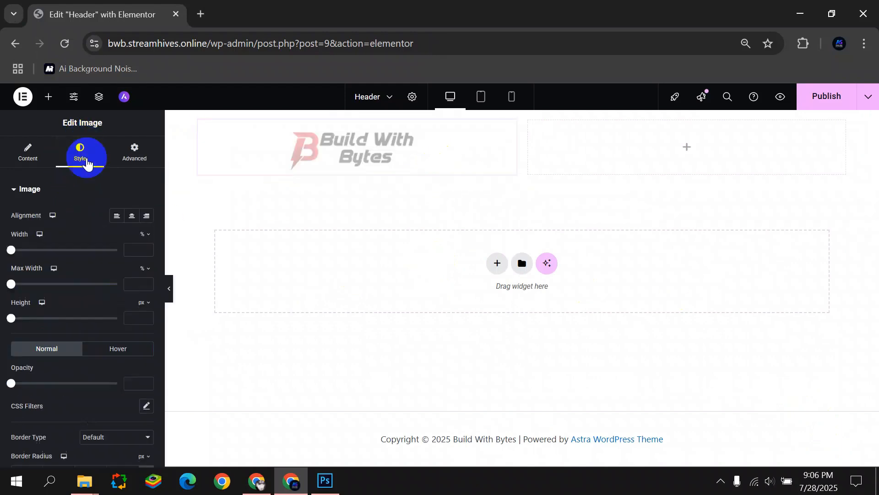
pyautogui.click(117, 215)
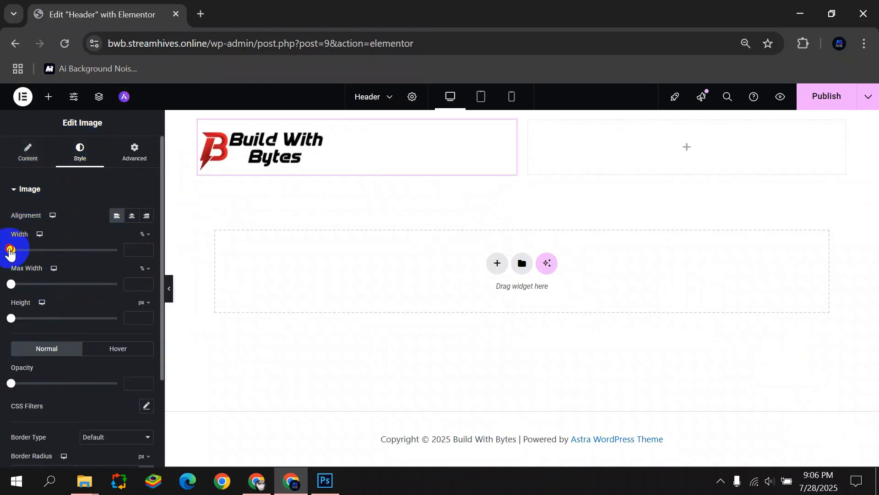
pyautogui.moveTo(10, 251); pyautogui.dragTo(42, 253)
pyautogui.click(169, 286)
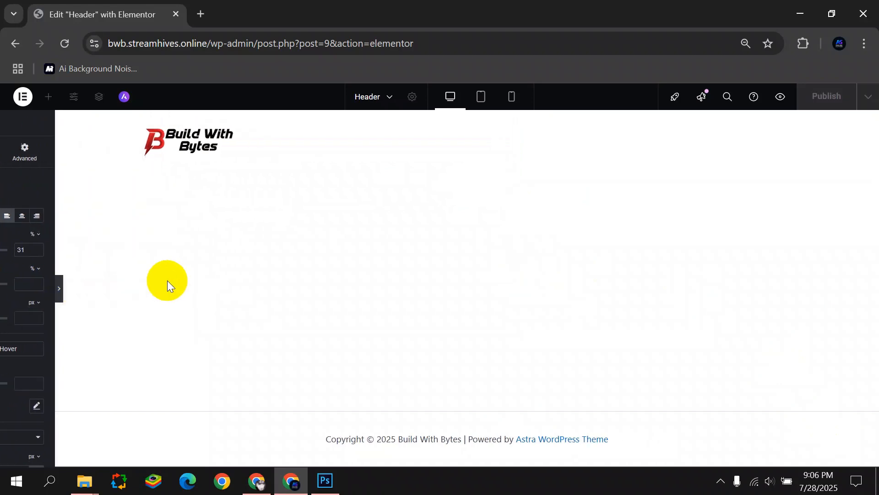
pyautogui.click(4, 287)
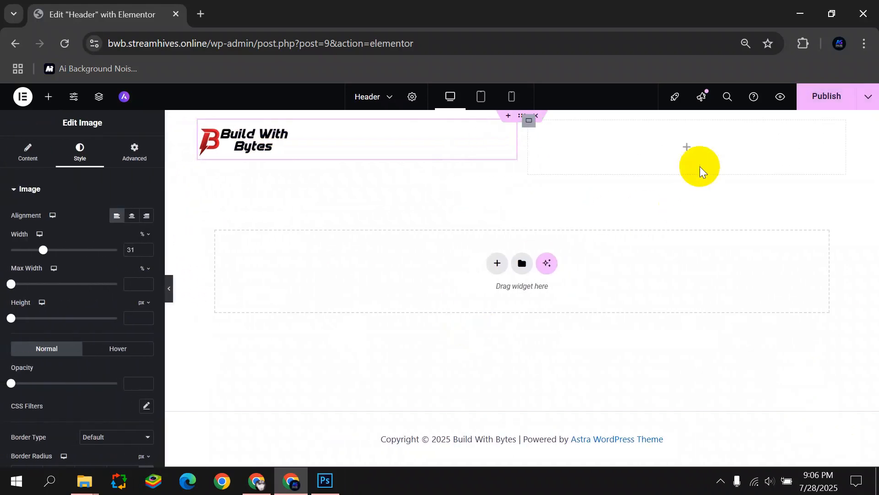
# Place a right-aligned Button in the right header column using the Primary global font.
pyautogui.click(685, 147)
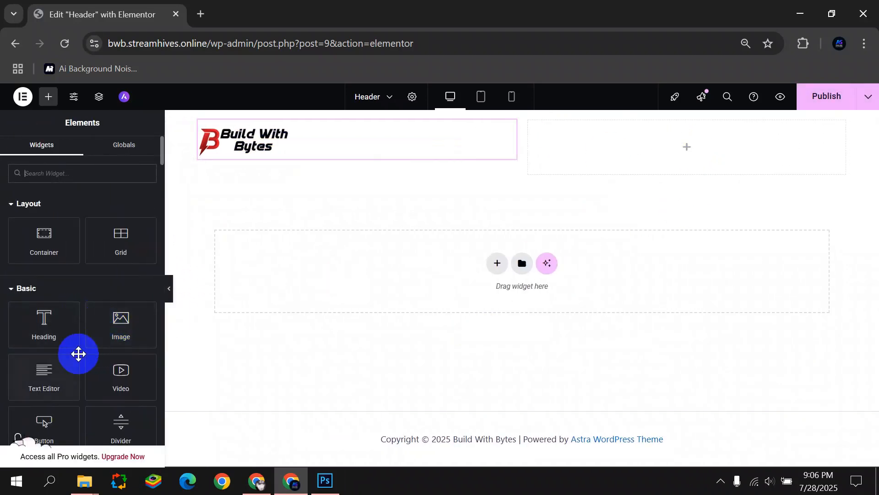
pyautogui.scroll(-2, 59, 355)
pyautogui.moveTo(45, 356); pyautogui.dragTo(685, 149)
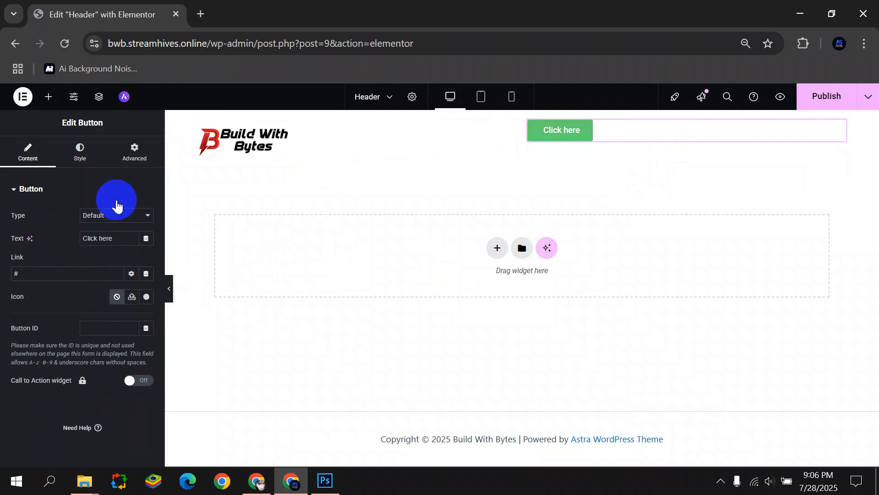
pyautogui.click(80, 152)
pyautogui.click(132, 215)
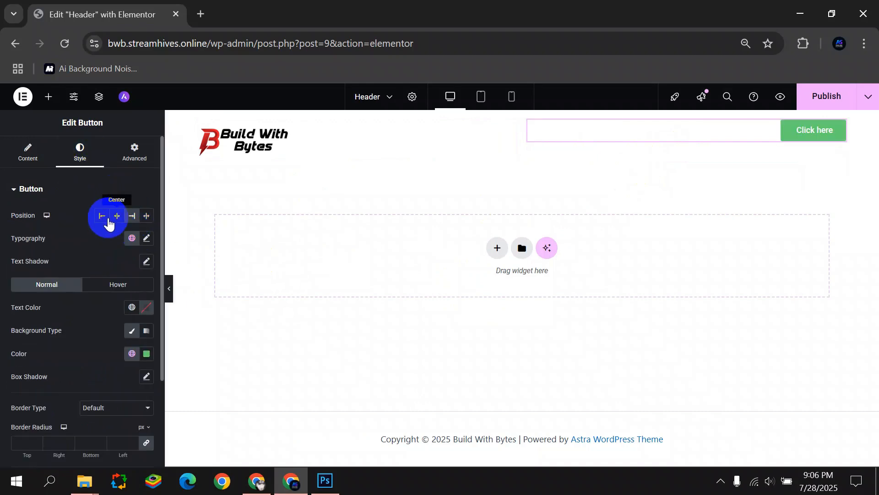
pyautogui.click(147, 239)
pyautogui.click(140, 292)
pyautogui.click(131, 240)
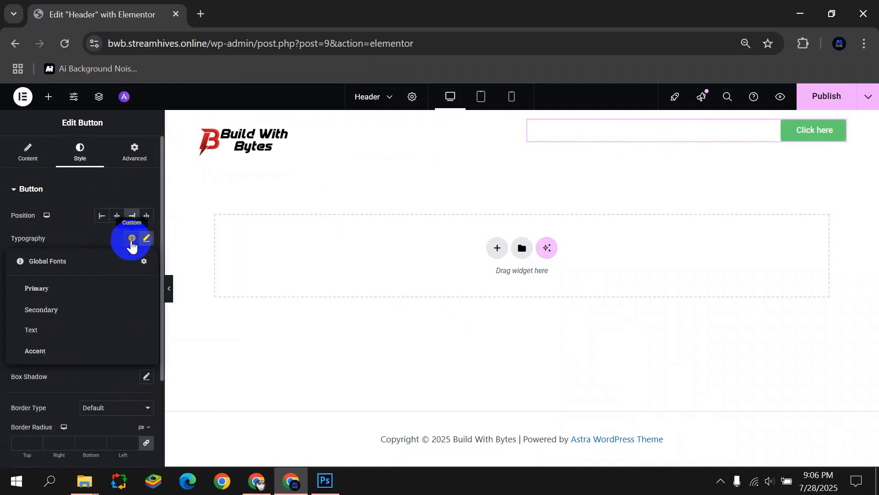
pyautogui.click(62, 284)
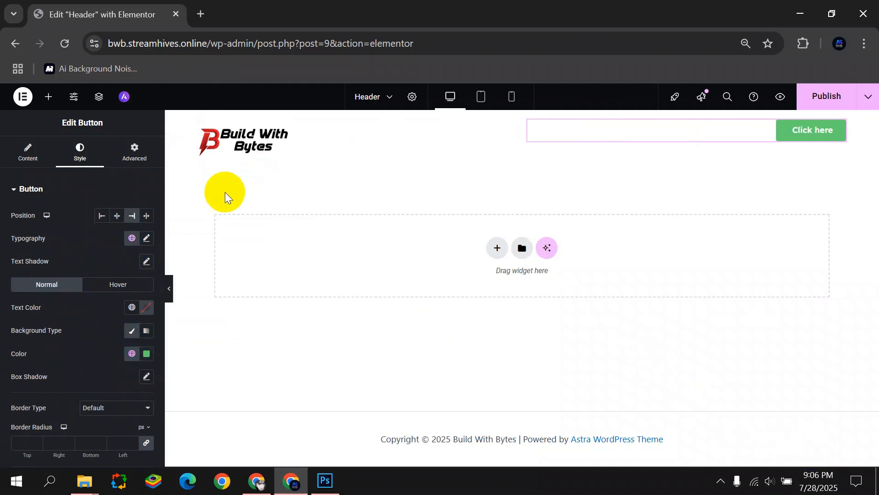
# Try a bright red background on the button, then undo the last colour adjustment.
pyautogui.click(146, 353)
pyautogui.moveTo(150, 301); pyautogui.dragTo(74, 313)
pyautogui.moveTo(151, 238); pyautogui.dragTo(235, 191)
pyautogui.click(282, 273)
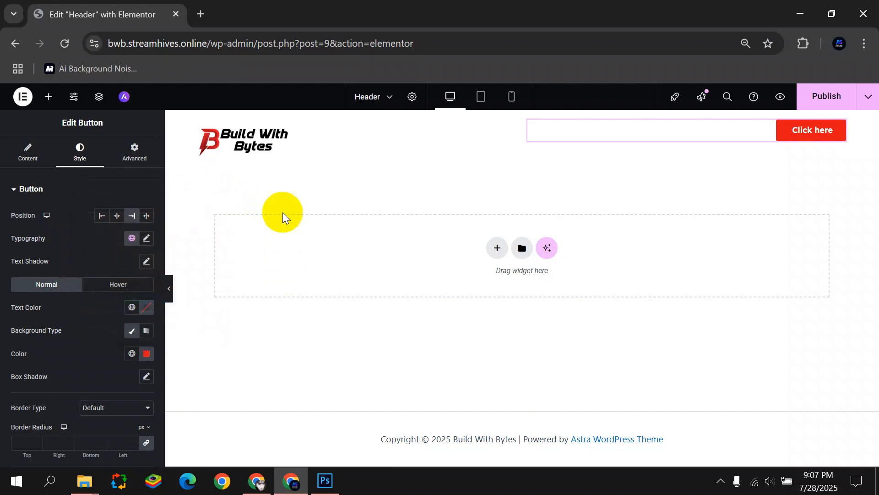
pyautogui.click(31, 147)
pyautogui.click(79, 151)
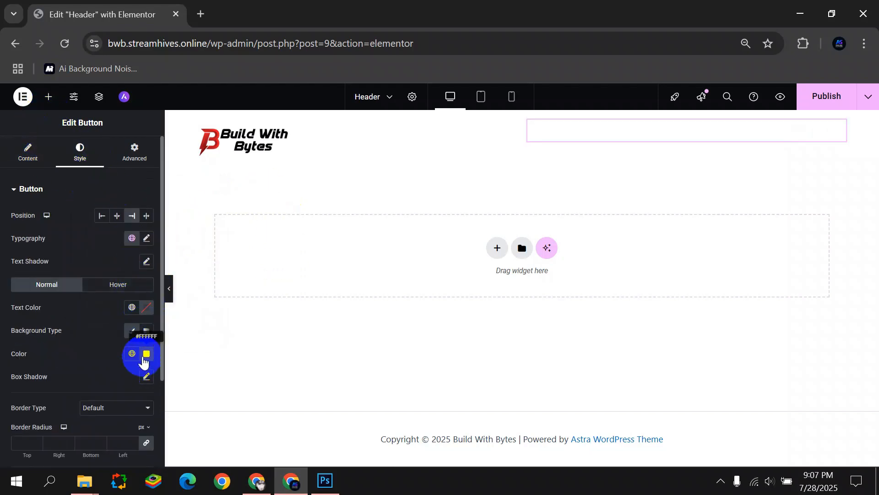
pyautogui.click(144, 355)
pyautogui.moveTo(174, 244); pyautogui.dragTo(257, 175)
pyautogui.click(258, 176)
pyautogui.hotkey('ctrl', 'z')
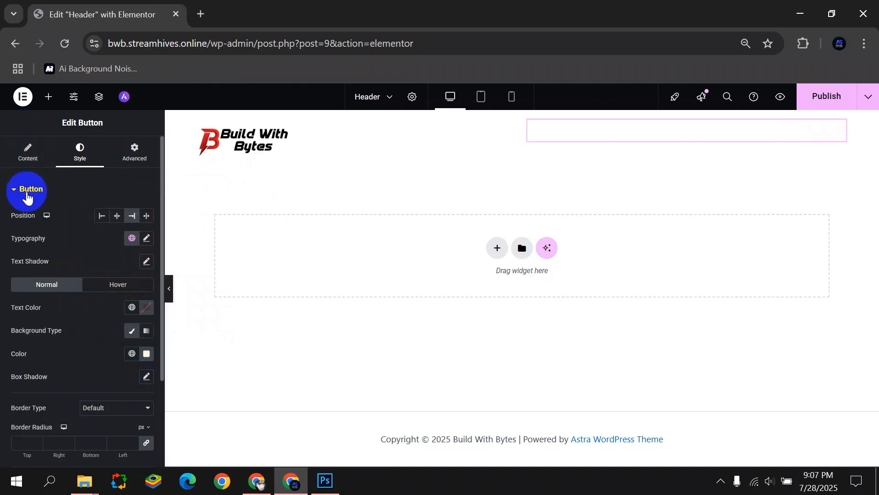
pyautogui.click(28, 154)
pyautogui.click(81, 152)
# Switch the button background to a Classic solid colour of pure red #FF0000.
pyautogui.click(146, 308)
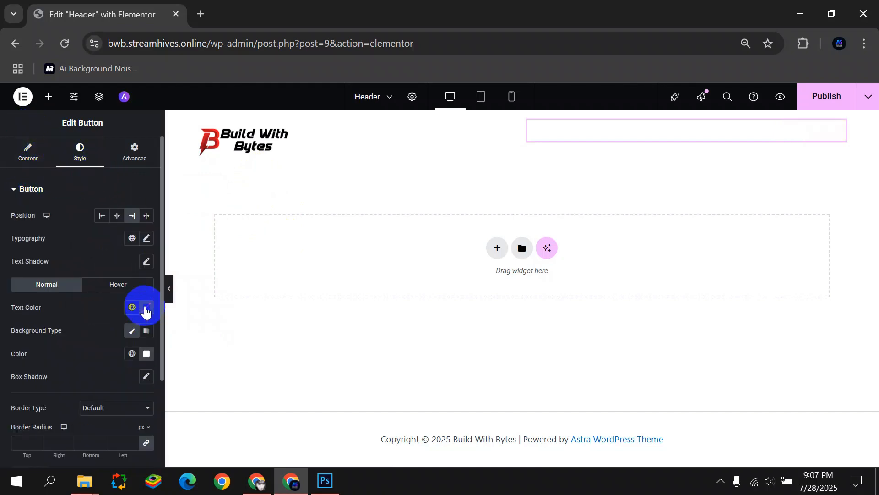
pyautogui.click(148, 333)
pyautogui.click(145, 335)
pyautogui.click(146, 354)
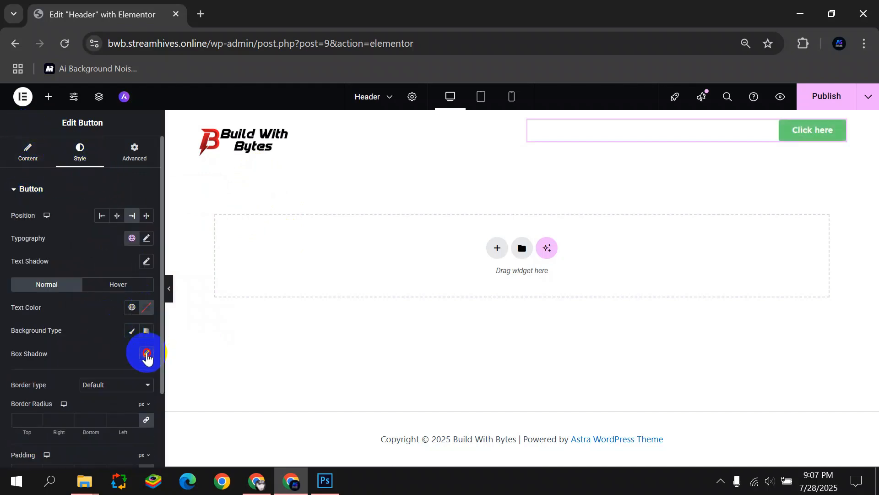
pyautogui.click(132, 331)
pyautogui.click(147, 353)
pyautogui.click(196, 218)
pyautogui.click(230, 236)
pyautogui.click(146, 353)
pyautogui.click(210, 212)
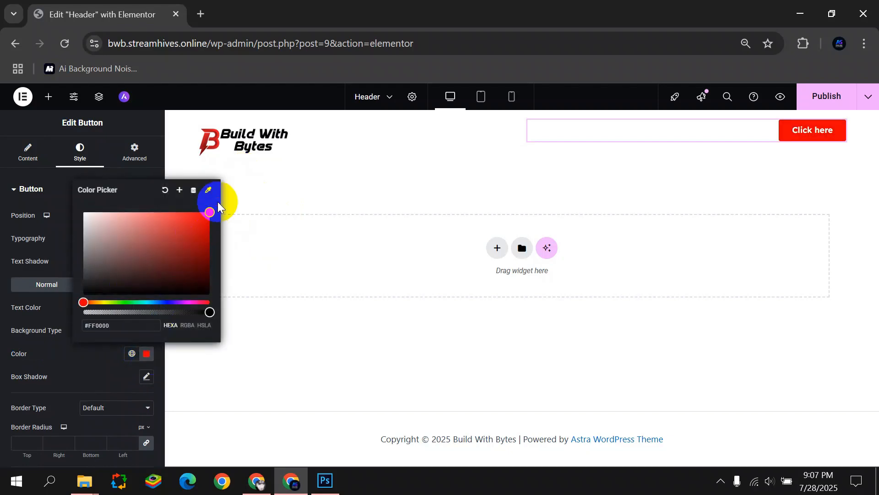
pyautogui.click(200, 387)
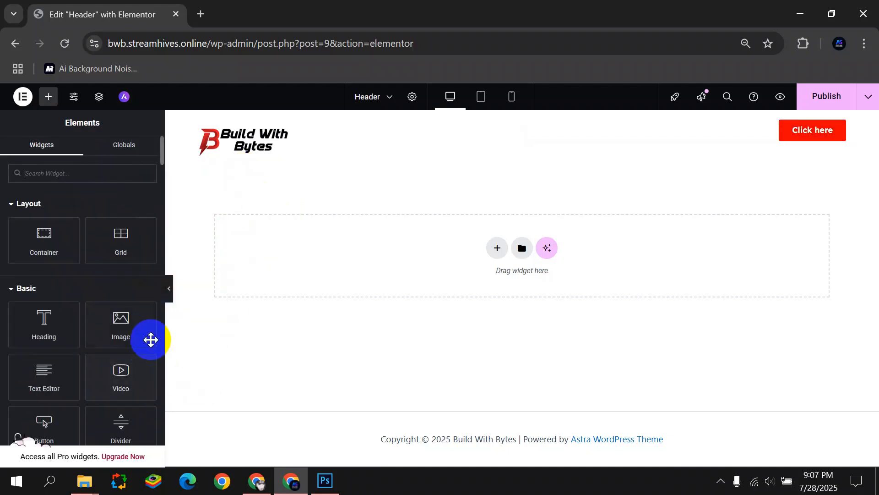
# Change the button label from 'Click here' to 'Book Now !' and preview the header.
pyautogui.click(832, 123)
pyautogui.click(36, 165)
pyautogui.tripleClick(90, 240)
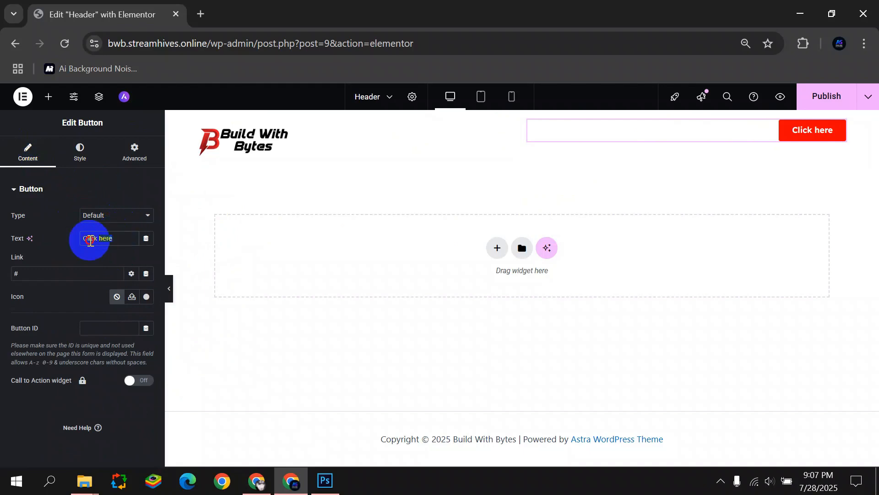
pyautogui.write('Book Now !')
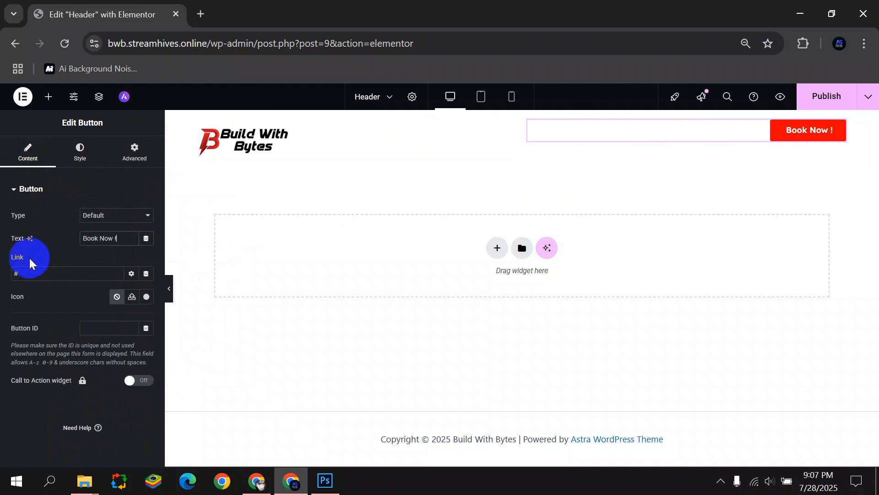
pyautogui.click(84, 167)
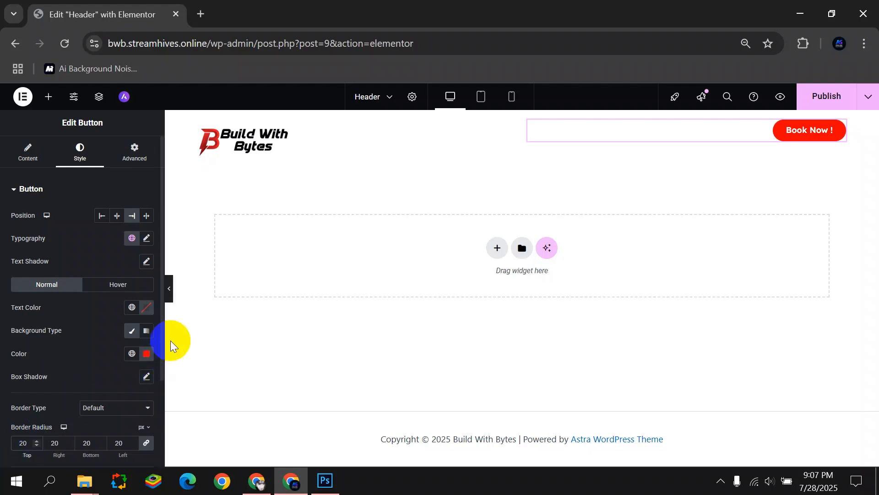
pyautogui.click(172, 290)
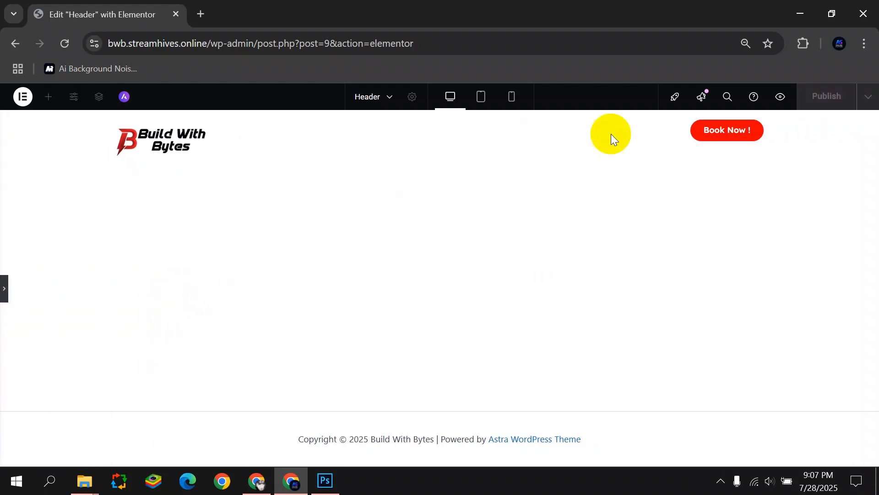
# Set the header container's Align Items to Center so the button sits vertically centred.
pyautogui.click(3, 286)
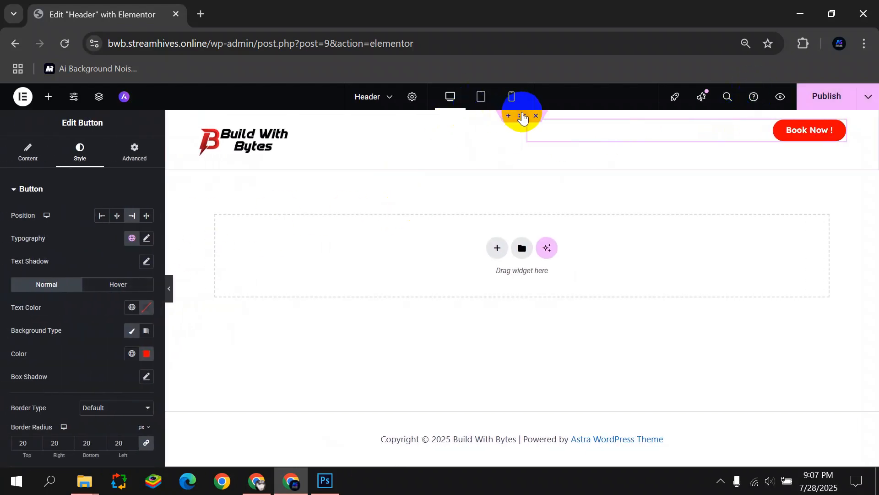
pyautogui.click(523, 116)
pyautogui.click(118, 430)
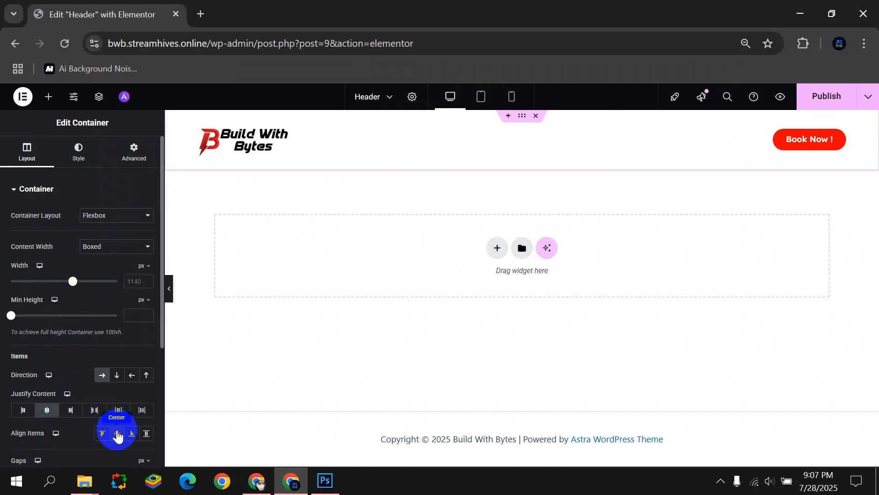
pyautogui.click(170, 289)
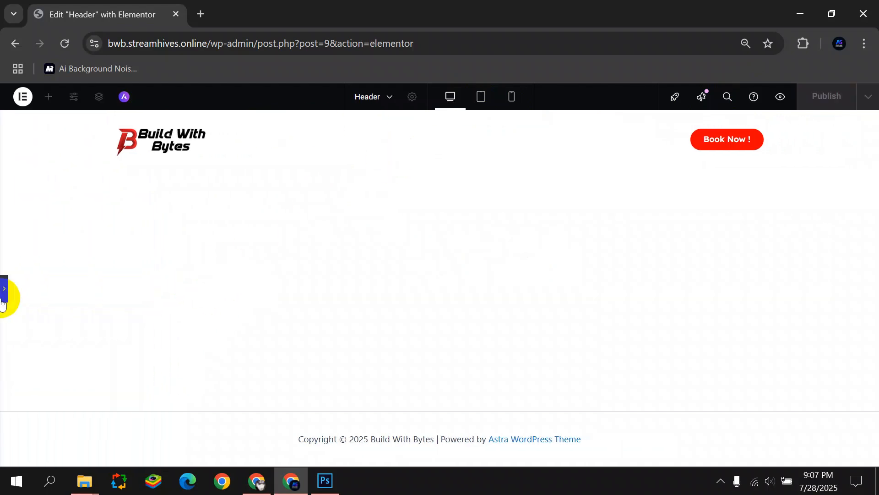
pyautogui.click(3, 300)
# In mobile view, set both the logo and button containers to 50% width.
pyautogui.click(481, 98)
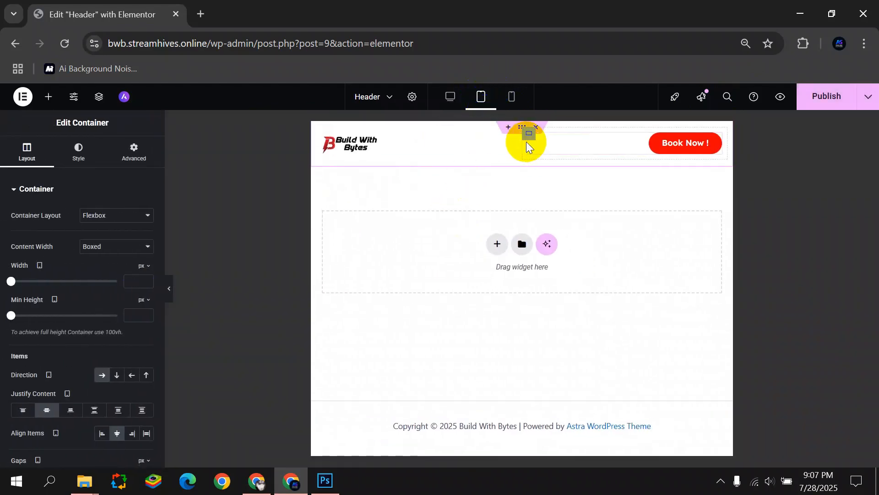
pyautogui.click(512, 96)
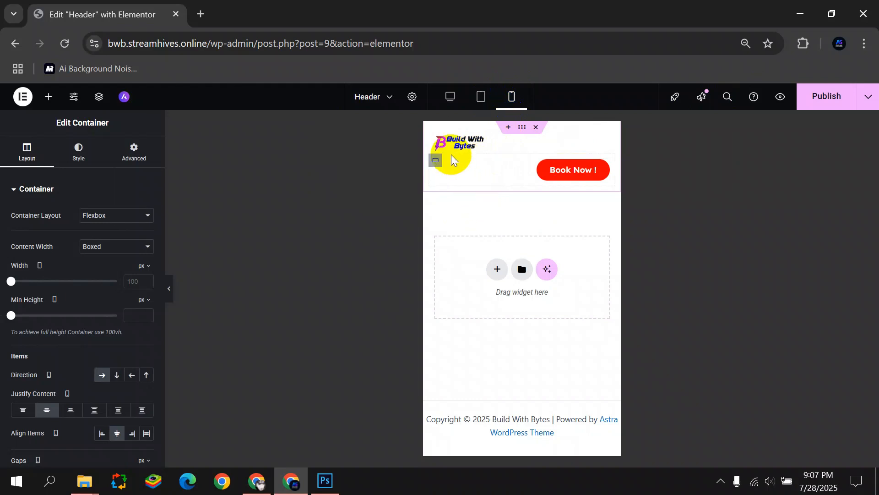
pyautogui.click(436, 135)
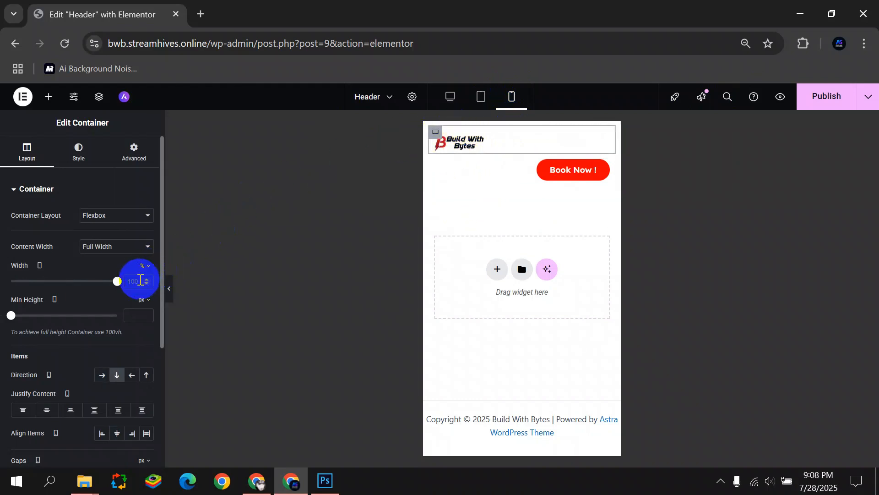
pyautogui.write('50')
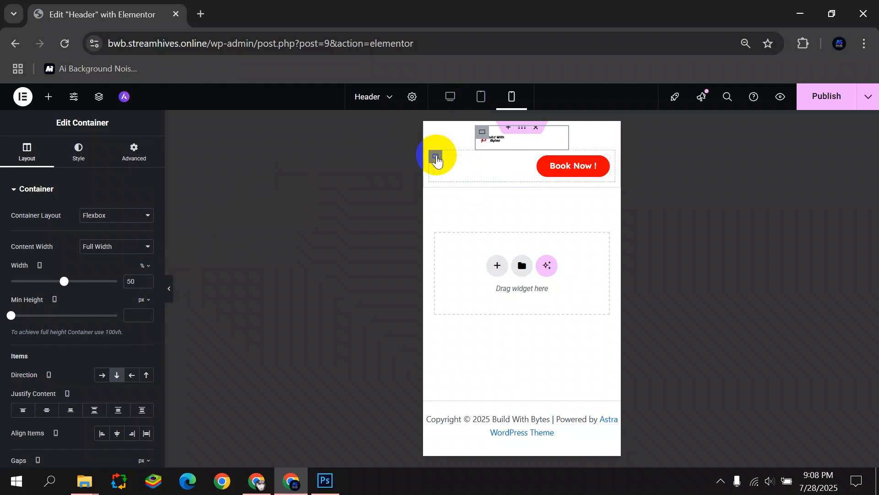
pyautogui.click(435, 156)
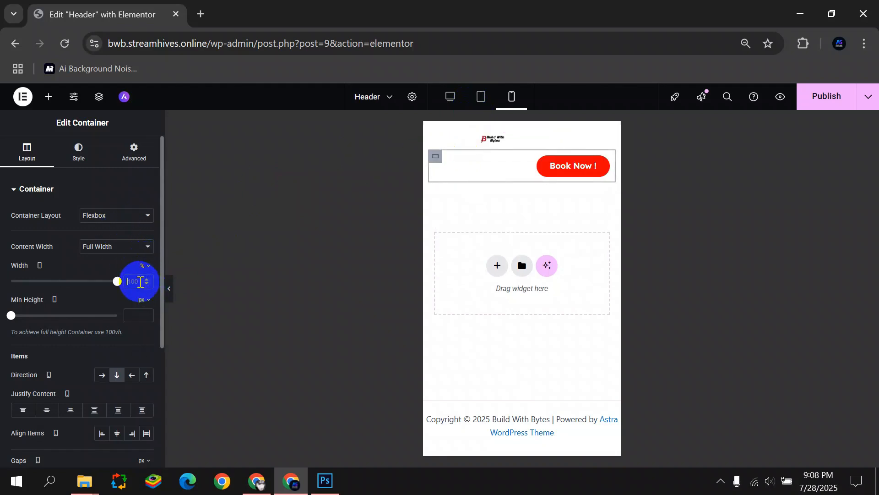
pyautogui.write('50')
# Enlarge the logo to 79% width on mobile, then return to the desktop preview.
pyautogui.click(512, 143)
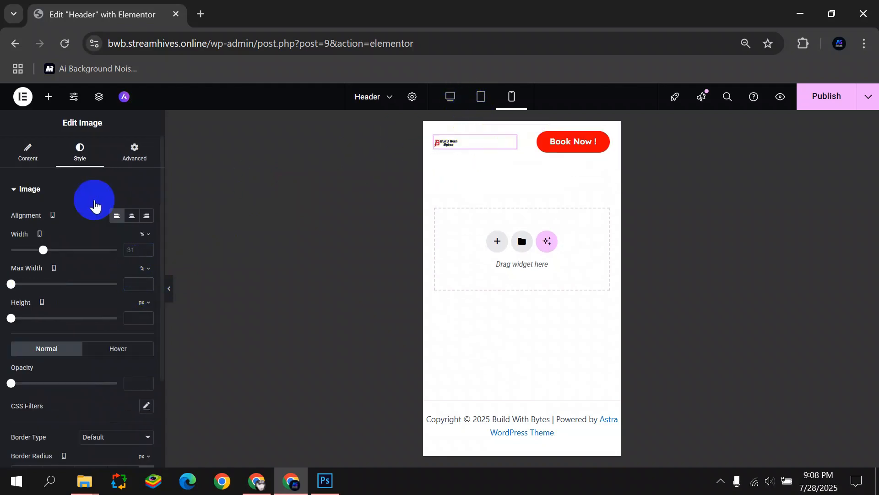
pyautogui.moveTo(43, 252); pyautogui.dragTo(95, 250)
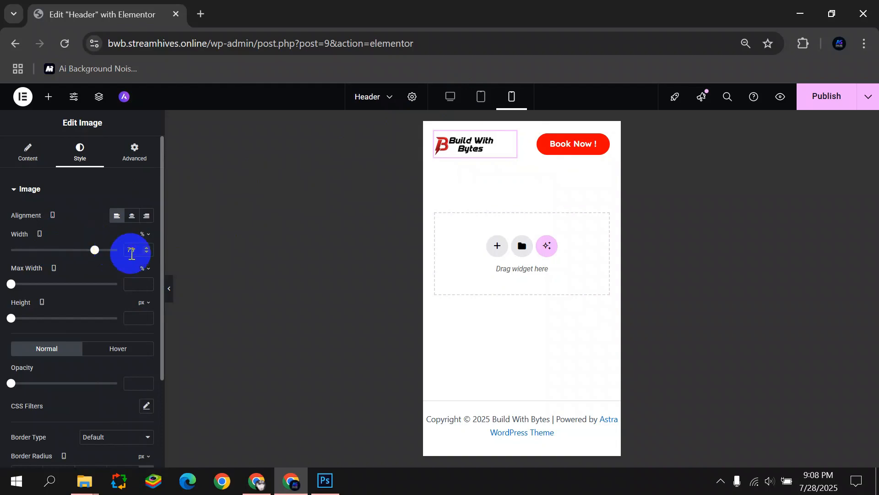
pyautogui.click(172, 285)
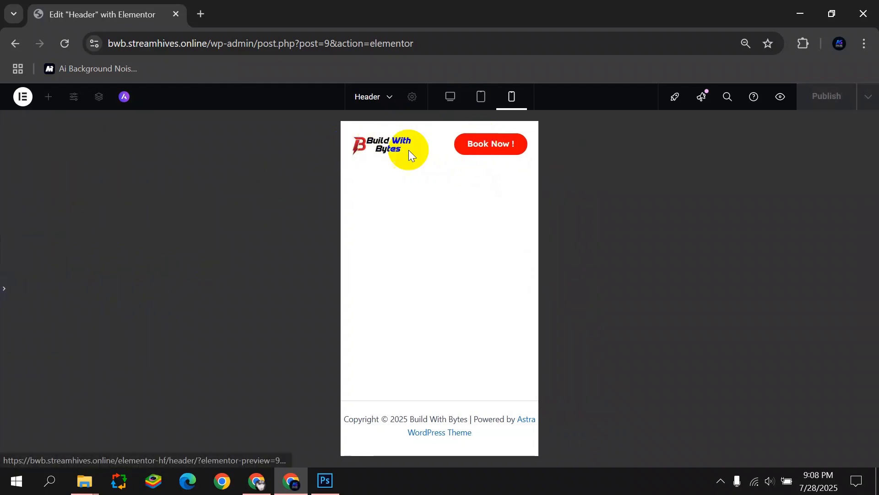
pyautogui.click(4, 280)
pyautogui.click(833, 91)
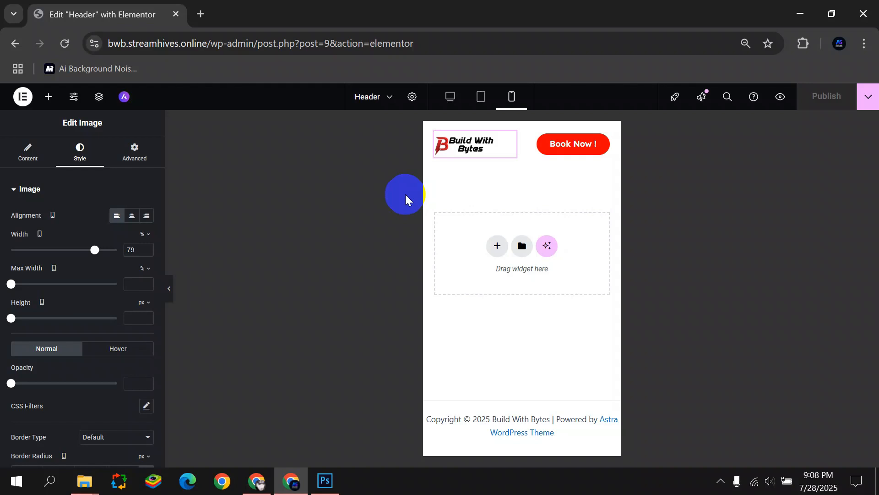
pyautogui.click(451, 96)
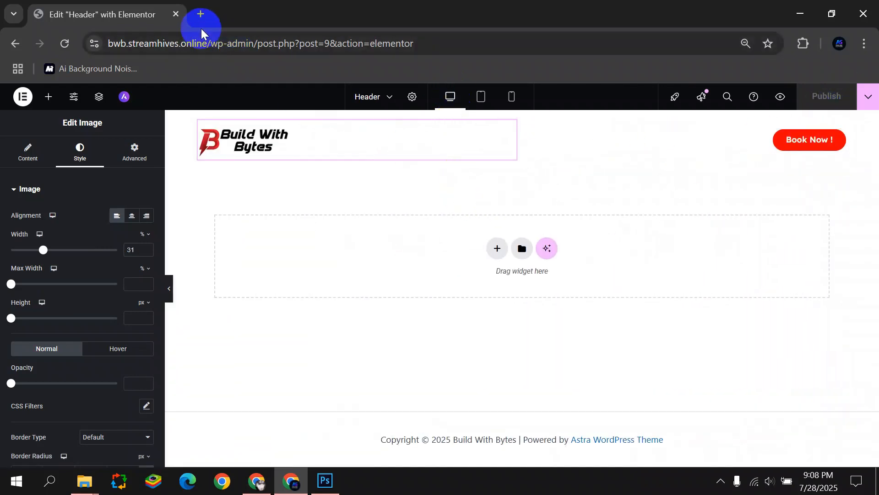
pyautogui.click(22, 96)
# Open the live site in a new tab to check the header, then return to the Header template.
pyautogui.click(76, 202)
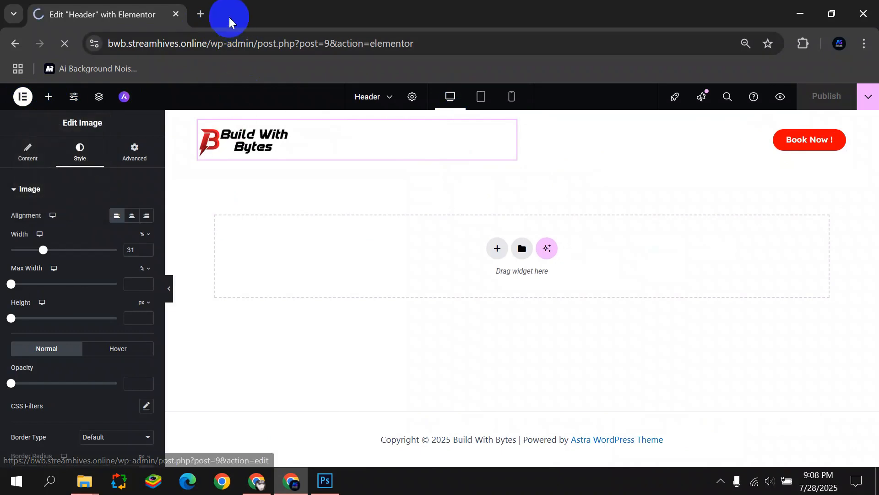
pyautogui.moveTo(210, 46); pyautogui.dragTo(38, 91)
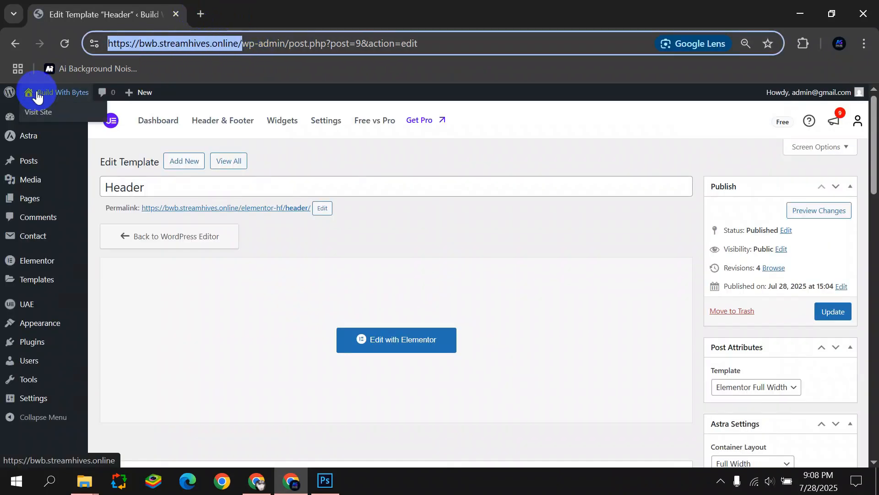
pyautogui.moveTo(174, 43); pyautogui.dragTo(196, 10)
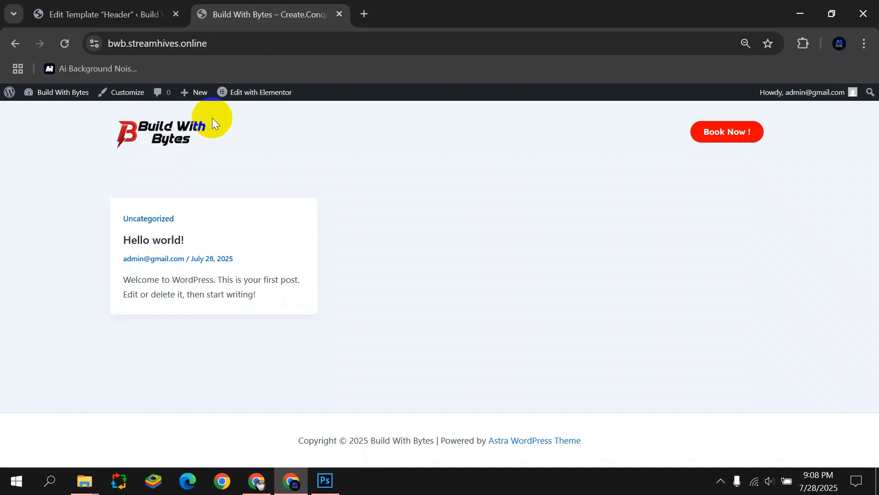
pyautogui.click(71, 11)
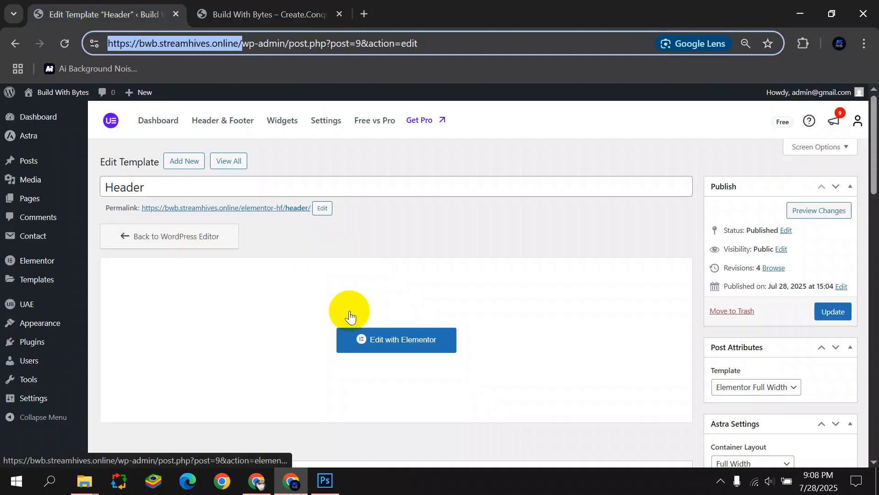
pyautogui.click(203, 114)
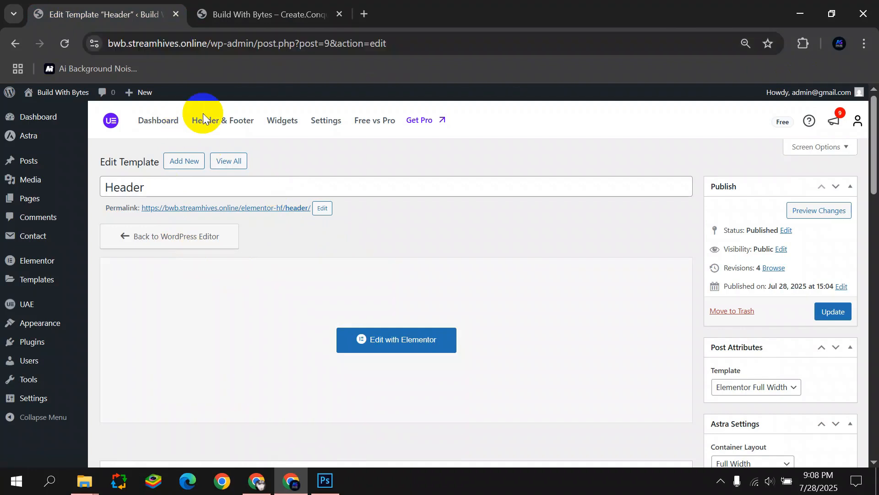
# Start a new Footer-type template displayed on the Entire Website to All users.
pyautogui.click(279, 160)
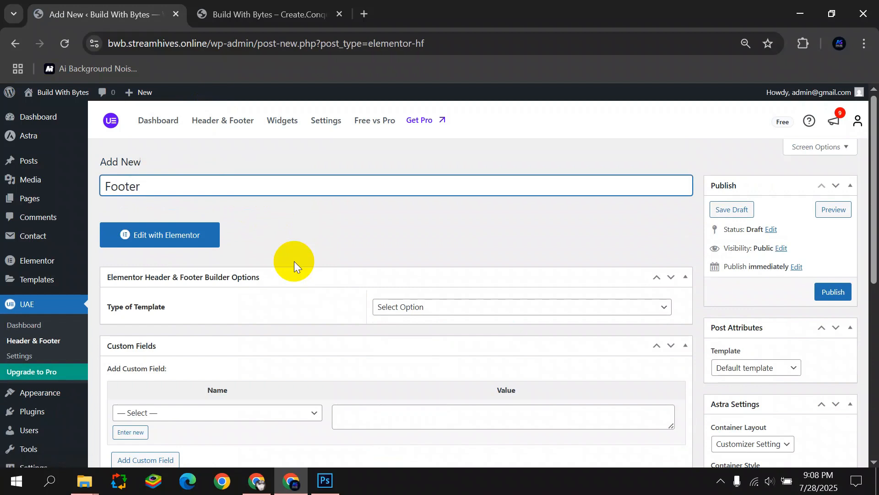
pyautogui.click(467, 307)
pyautogui.click(408, 369)
pyautogui.click(421, 347)
pyautogui.click(421, 43)
pyautogui.scroll(-3, 418, 282)
pyautogui.click(419, 278)
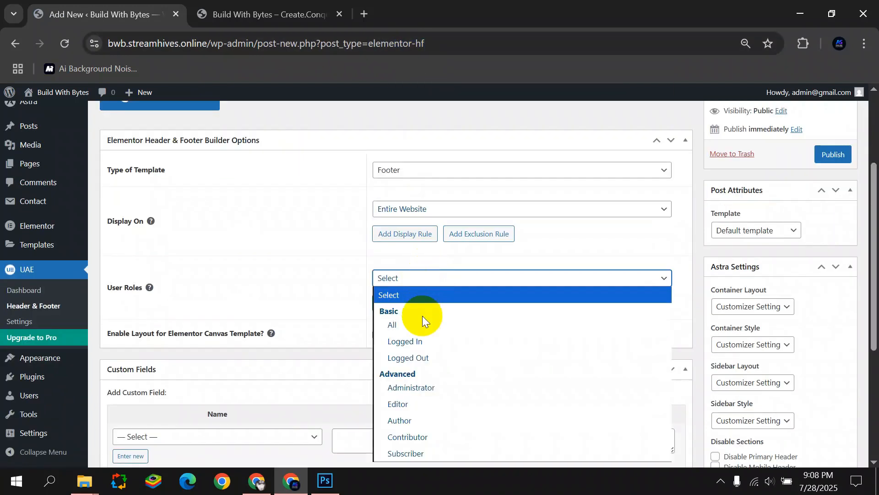
pyautogui.click(421, 324)
# Use Elementor Full Width, publish the Footer template, and open it in Elementor.
pyautogui.click(746, 233)
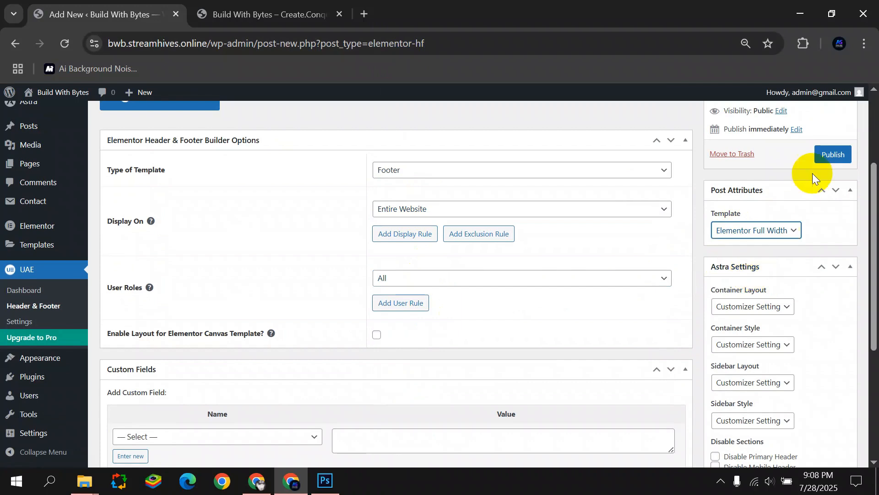
pyautogui.click(827, 156)
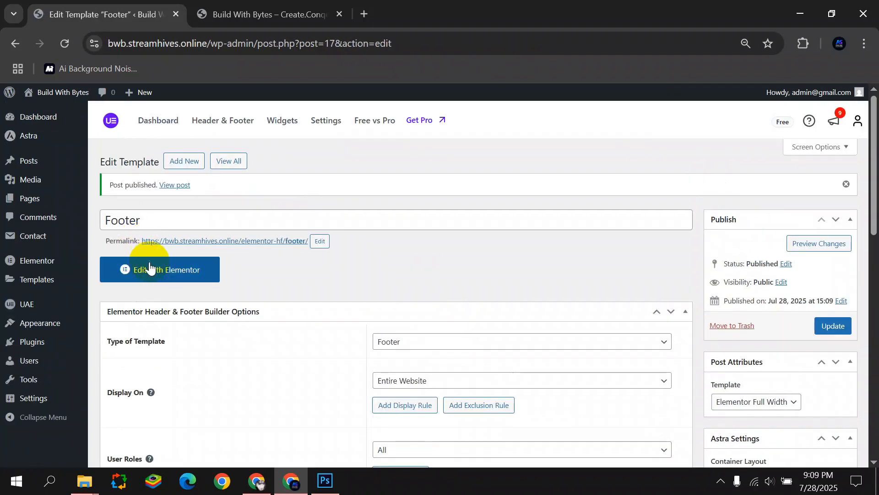
pyautogui.click(152, 270)
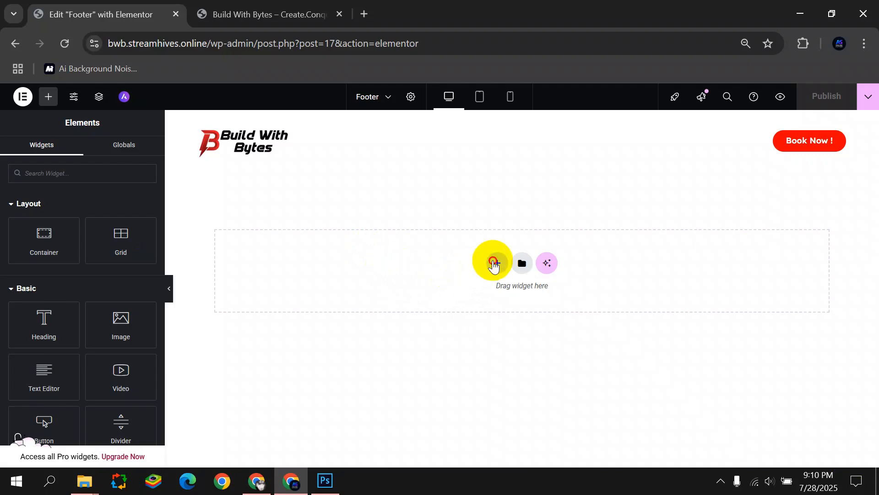
# Insert a two-column Flexbox container into the footer.
pyautogui.click(495, 260)
pyautogui.click(476, 293)
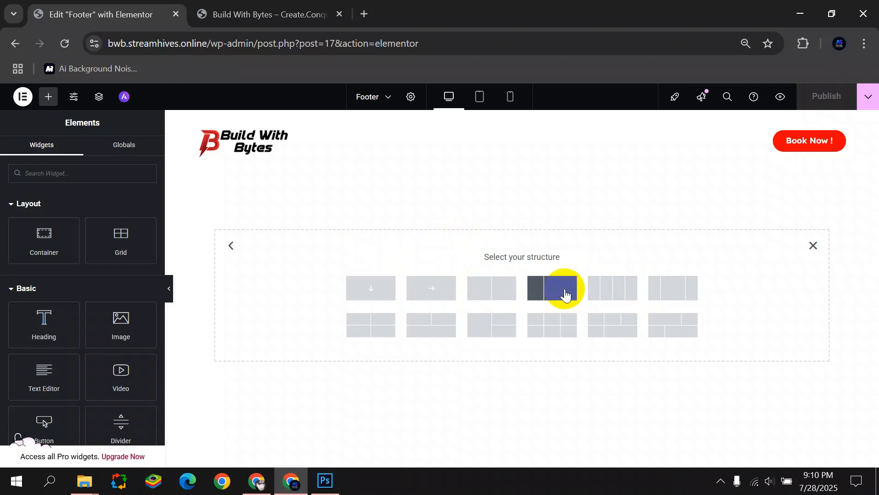
pyautogui.click(493, 289)
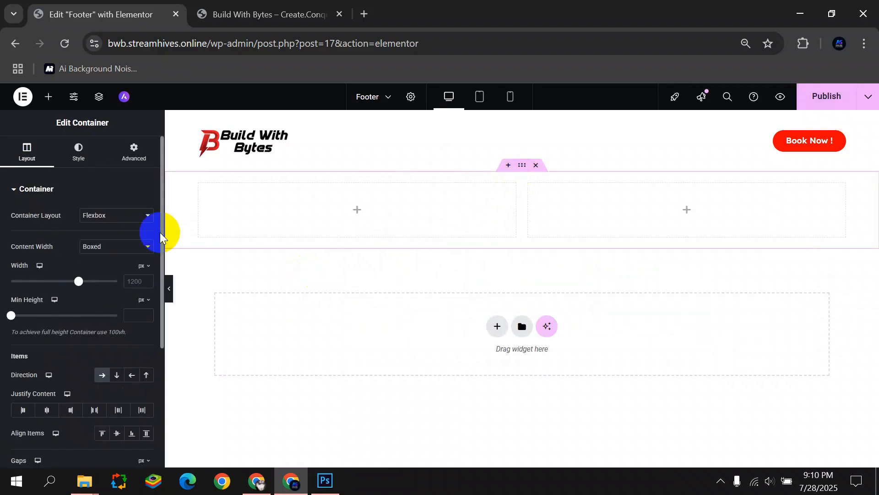
# Give the container a Classic #FF0000 background and place a Heading in its left column.
pyautogui.click(79, 157)
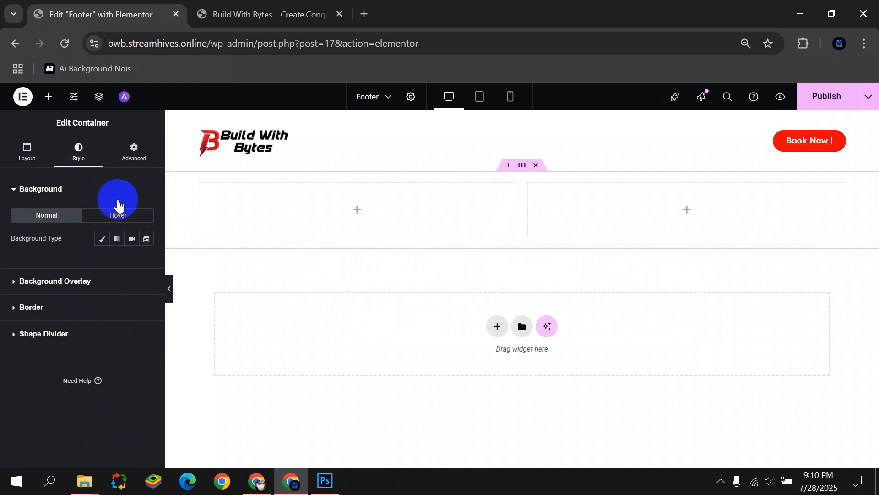
pyautogui.click(98, 244)
pyautogui.click(134, 265)
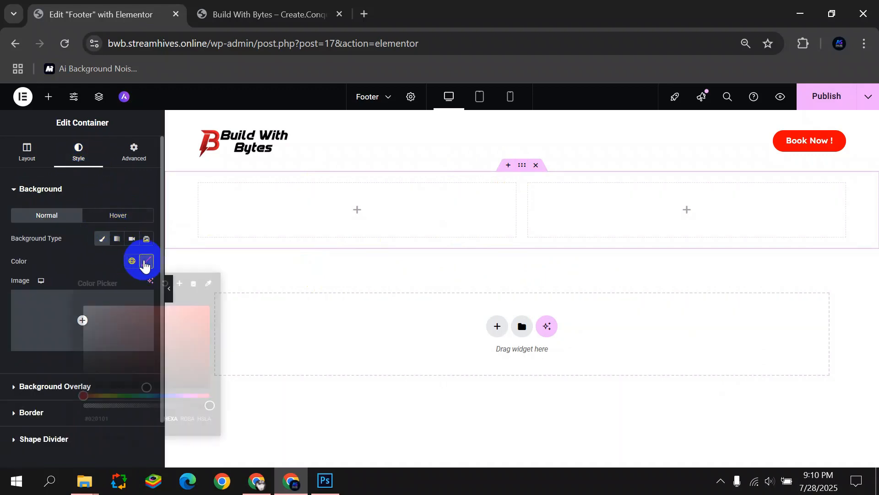
pyautogui.click(211, 305)
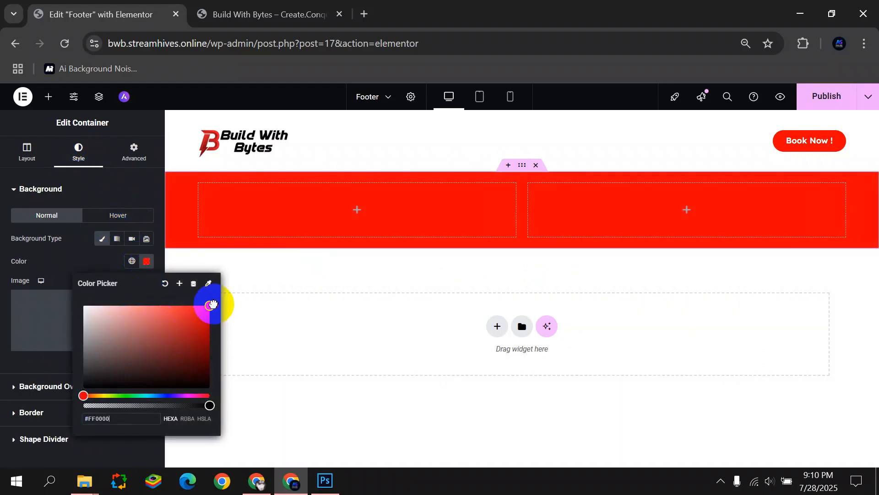
pyautogui.click(281, 306)
pyautogui.click(355, 214)
pyautogui.moveTo(67, 320); pyautogui.dragTo(357, 214)
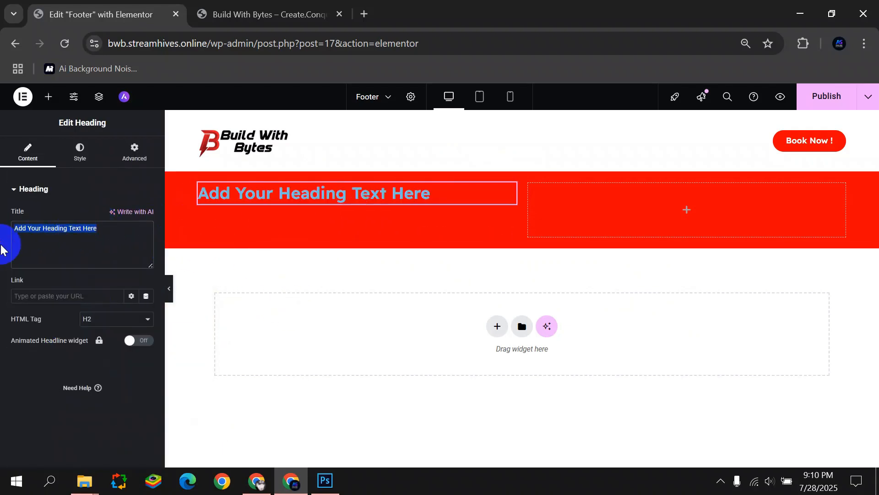
# Delete the unwanted heading and insert Logo.png from the Media Library into the left column.
pyautogui.rightClick(280, 200)
pyautogui.click(324, 445)
pyautogui.moveTo(119, 304); pyautogui.dragTo(293, 225)
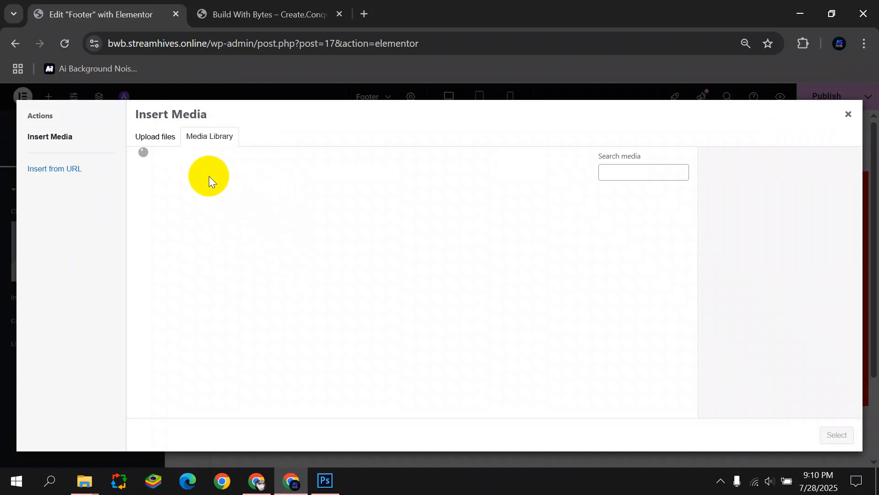
pyautogui.click(152, 202)
pyautogui.click(835, 433)
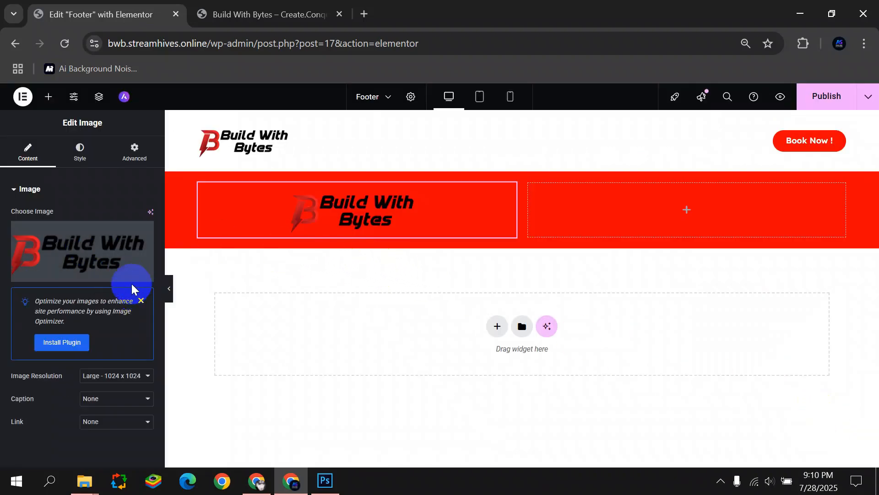
# Left-align the logo and shrink it to about 30% width.
pyautogui.click(77, 155)
pyautogui.click(118, 216)
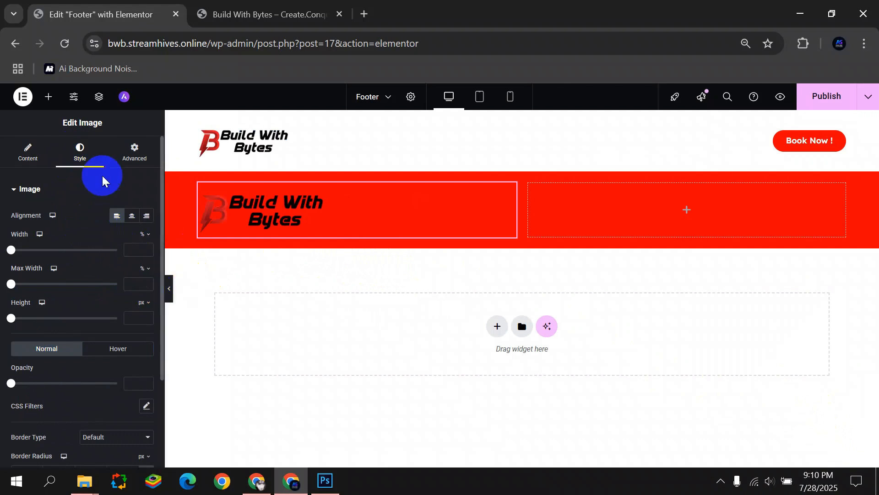
pyautogui.click(54, 160)
pyautogui.click(79, 152)
pyautogui.moveTo(15, 251); pyautogui.dragTo(40, 255)
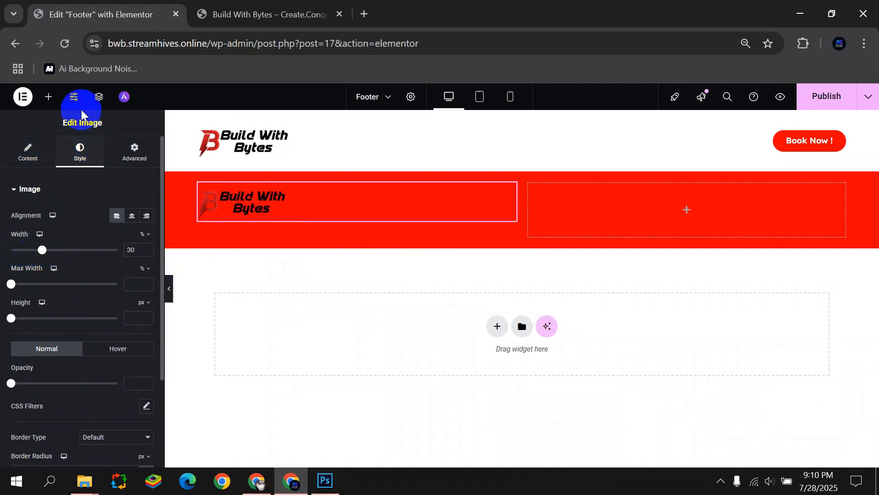
# Add a Text Editor widget below the logo in the left column.
pyautogui.click(48, 97)
pyautogui.scroll(-3, 19, 212)
pyautogui.moveTo(43, 240); pyautogui.dragTo(282, 229)
# Paste the Bengali paragraph and set it in Anek Bangla, size 18, weight 600 (Semi Bold).
pyautogui.tripleClick(118, 323)
pyautogui.hotkey('ctrl', 'v')
pyautogui.click(79, 152)
pyautogui.click(148, 247)
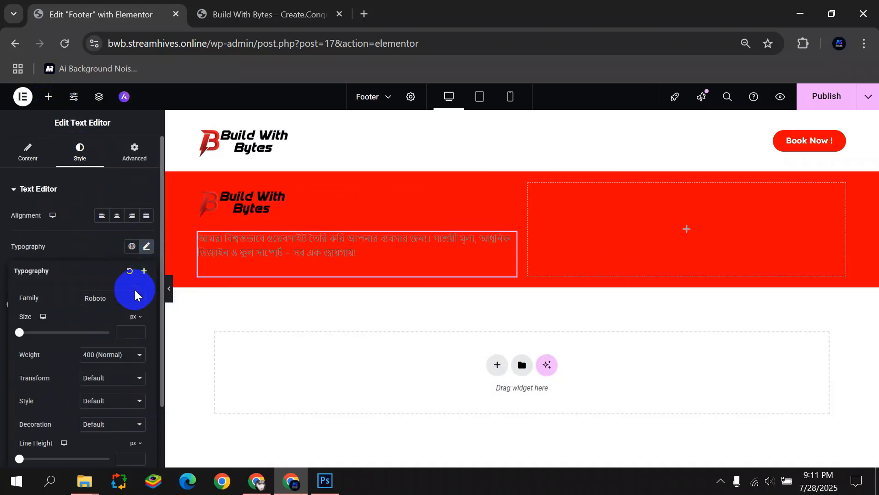
pyautogui.click(120, 298)
pyautogui.write('Anek')
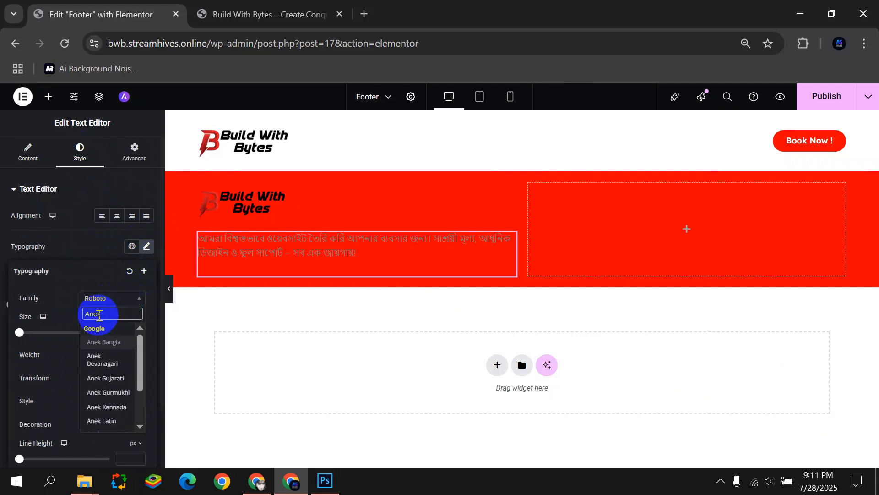
pyautogui.click(115, 342)
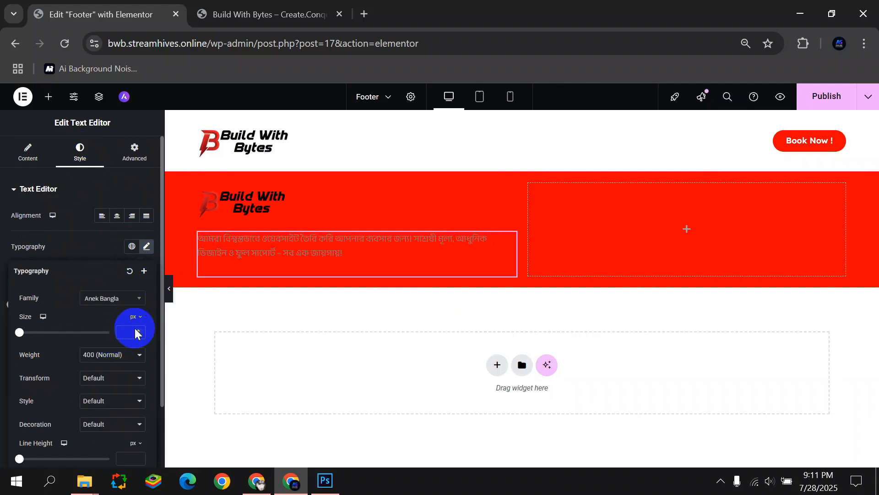
pyautogui.write('18')
pyautogui.click(128, 354)
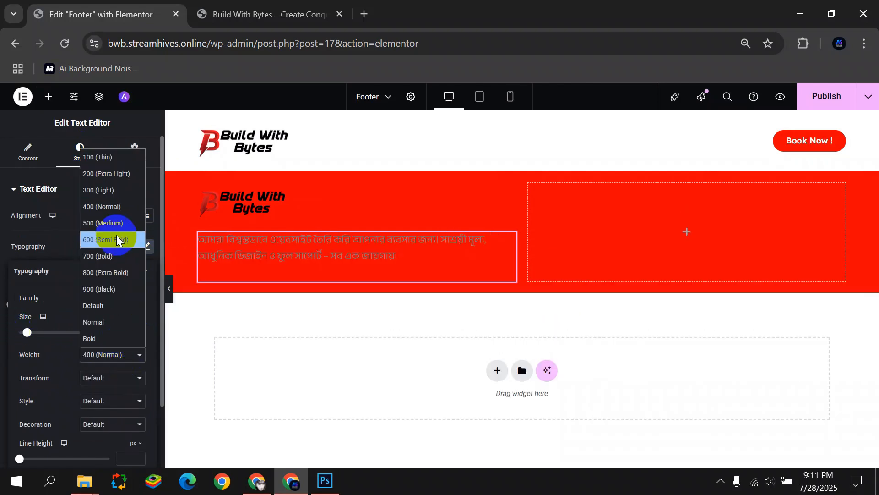
pyautogui.click(116, 238)
# Make the paragraph text white and preview the footer.
pyautogui.click(5, 343)
pyautogui.click(145, 357)
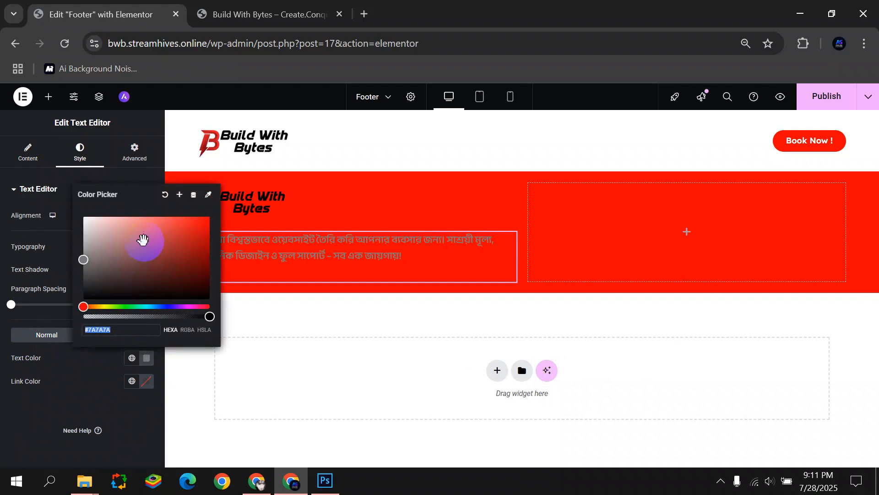
pyautogui.moveTo(143, 240); pyautogui.dragTo(14, 184)
pyautogui.click(33, 389)
pyautogui.click(173, 293)
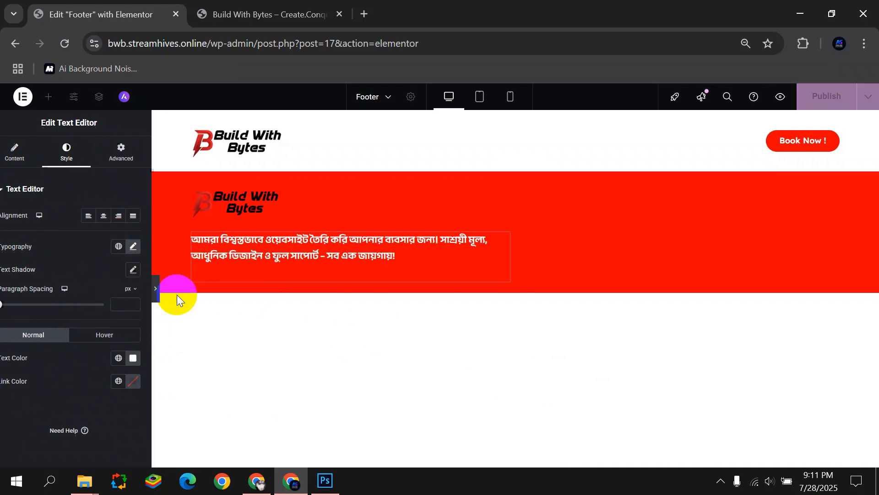
pyautogui.click(4, 287)
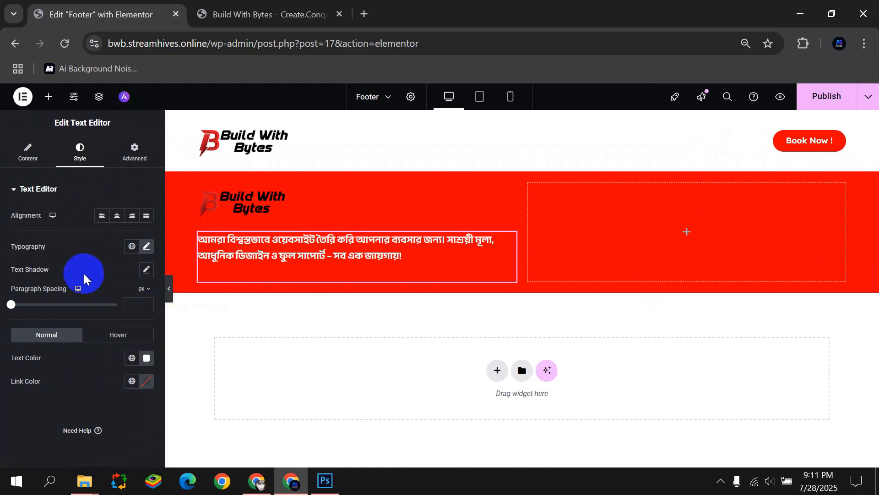
pyautogui.click(48, 96)
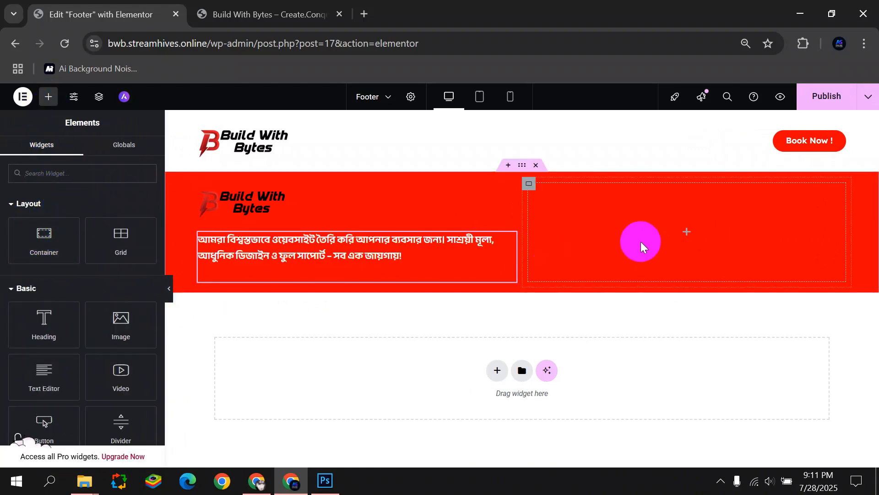
# Place a Heading widget titled 'Support' in the right red column with white text colour.
pyautogui.moveTo(44, 320); pyautogui.dragTo(687, 231)
pyautogui.moveTo(111, 240); pyautogui.dragTo(1, 249)
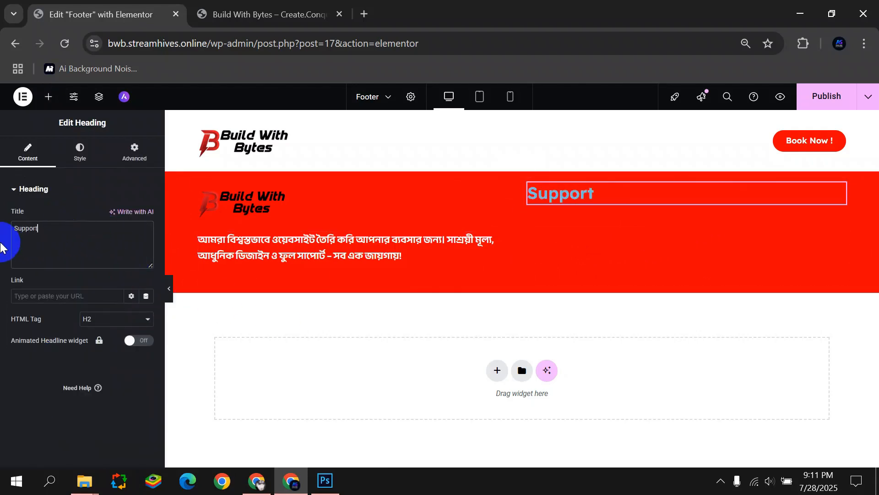
pyautogui.click(81, 151)
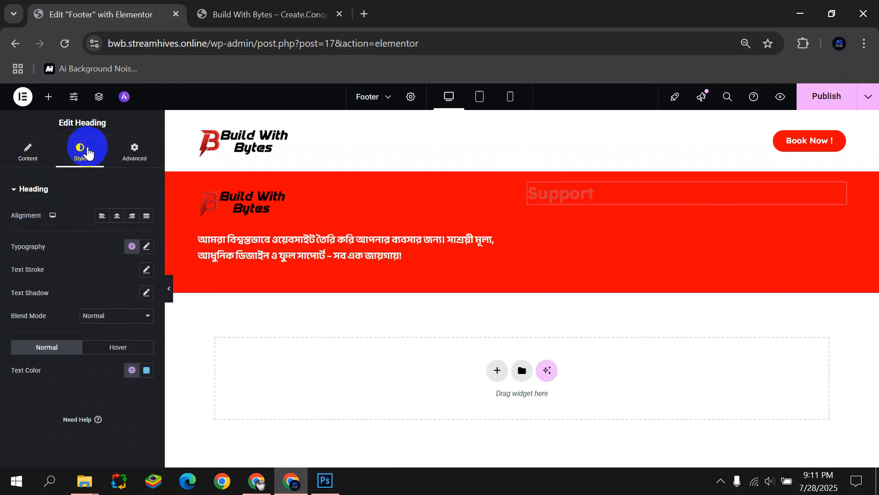
pyautogui.click(146, 246)
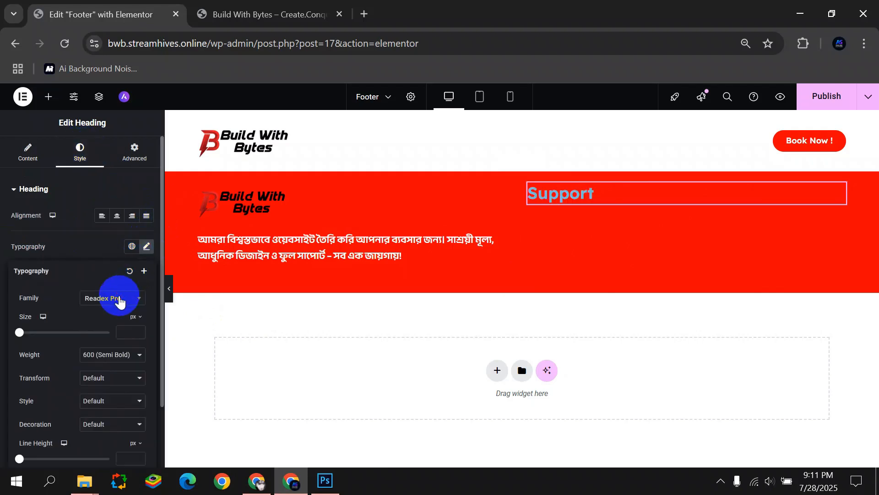
pyautogui.click(82, 281)
pyautogui.click(146, 370)
pyautogui.moveTo(133, 295); pyautogui.dragTo(59, 198)
pyautogui.click(26, 275)
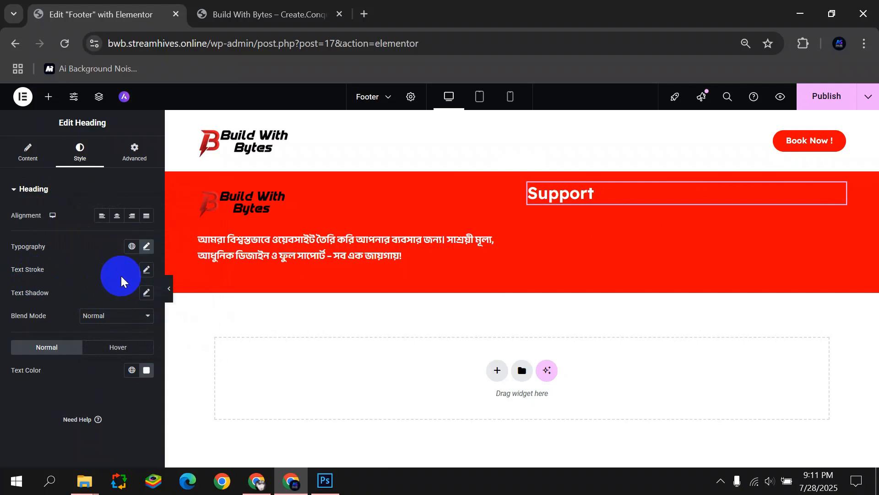
pyautogui.click(31, 154)
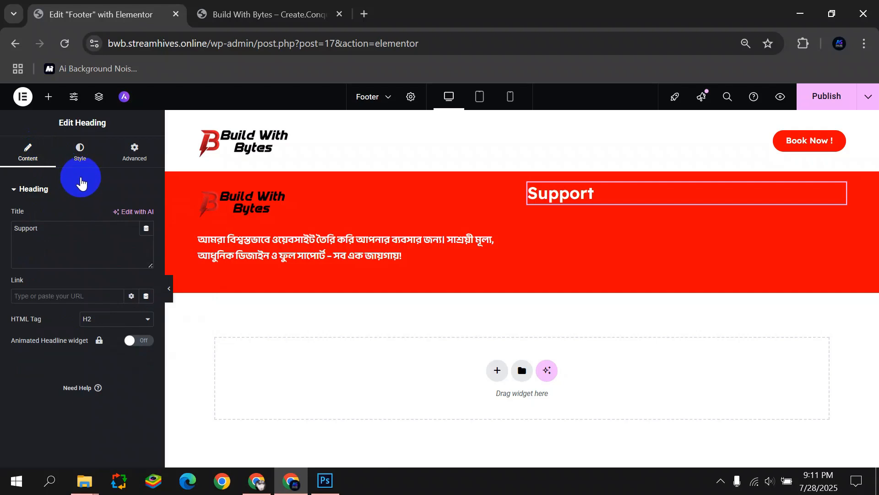
pyautogui.click(80, 158)
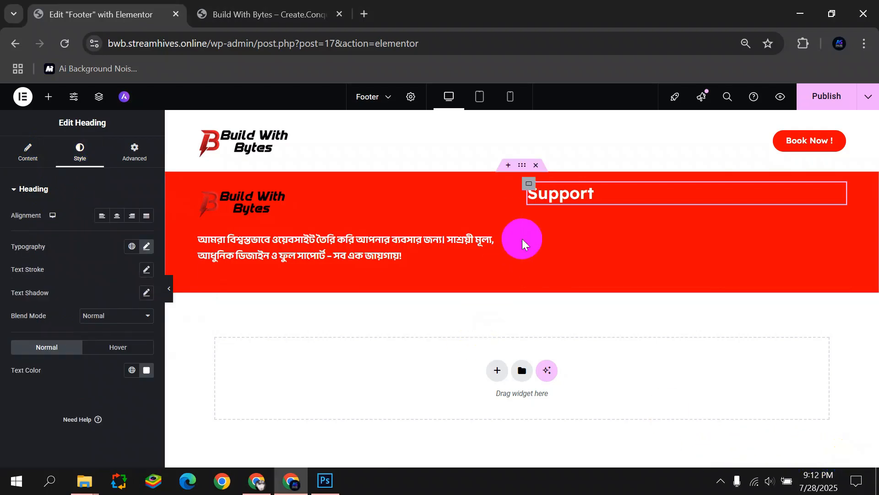
# Search widgets for 'icon' and drop a left-aligned Social Icons widget under the Support heading.
pyautogui.click(53, 99)
pyautogui.click(73, 172)
pyautogui.write('ICon')
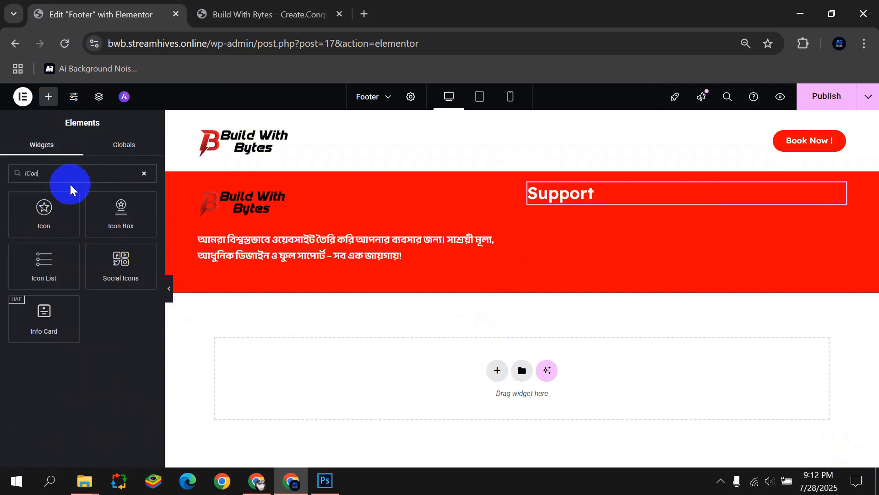
pyautogui.moveTo(69, 197); pyautogui.dragTo(35, 236)
pyautogui.moveTo(116, 264); pyautogui.dragTo(542, 219)
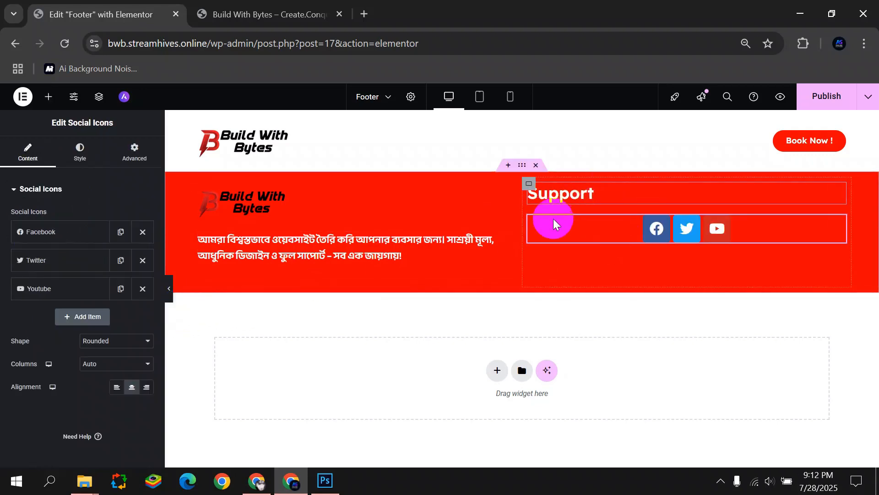
pyautogui.click(116, 391)
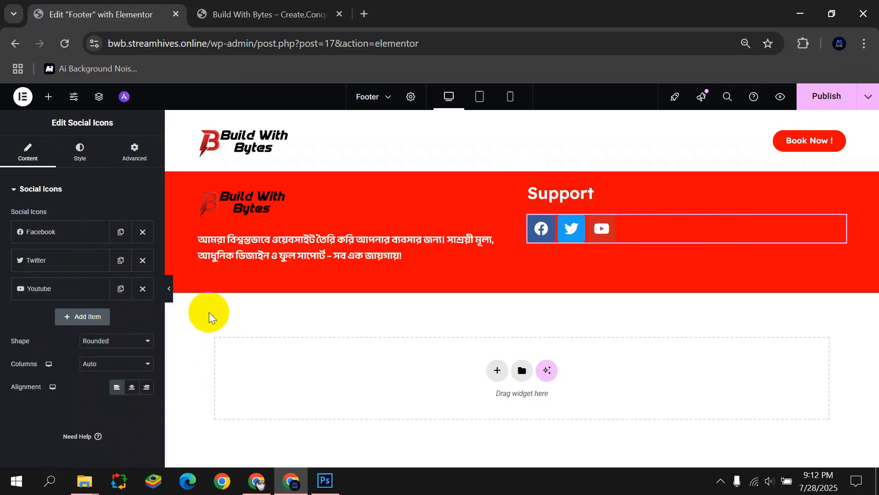
# Set Alignment to Center for both the Support heading and the Social Icons widget.
pyautogui.click(170, 290)
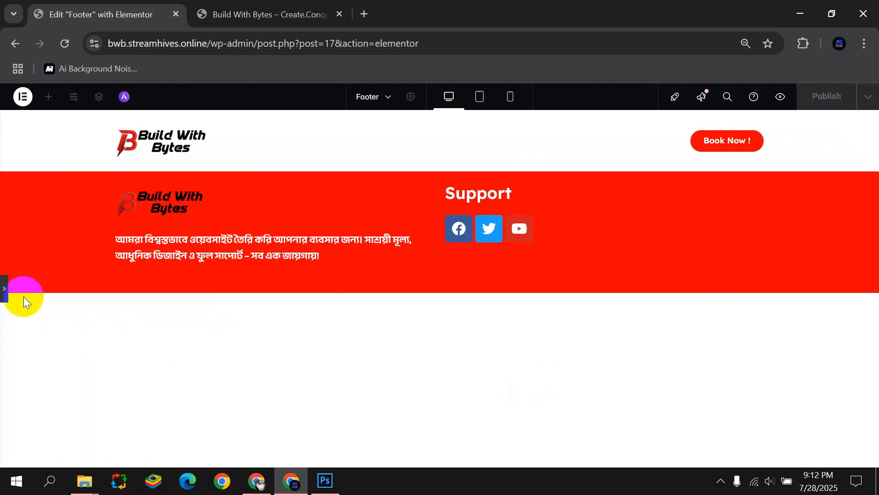
pyautogui.click(4, 289)
pyautogui.click(586, 193)
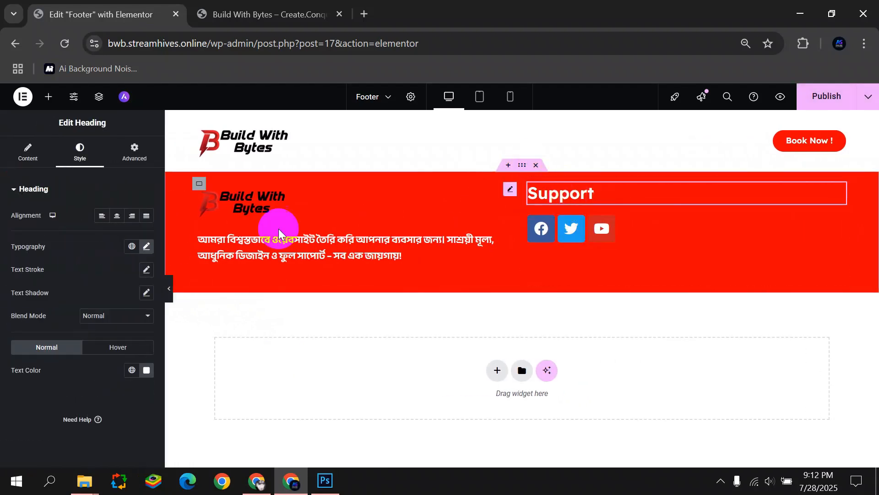
pyautogui.click(117, 215)
pyautogui.click(677, 235)
pyautogui.click(80, 153)
pyautogui.click(29, 154)
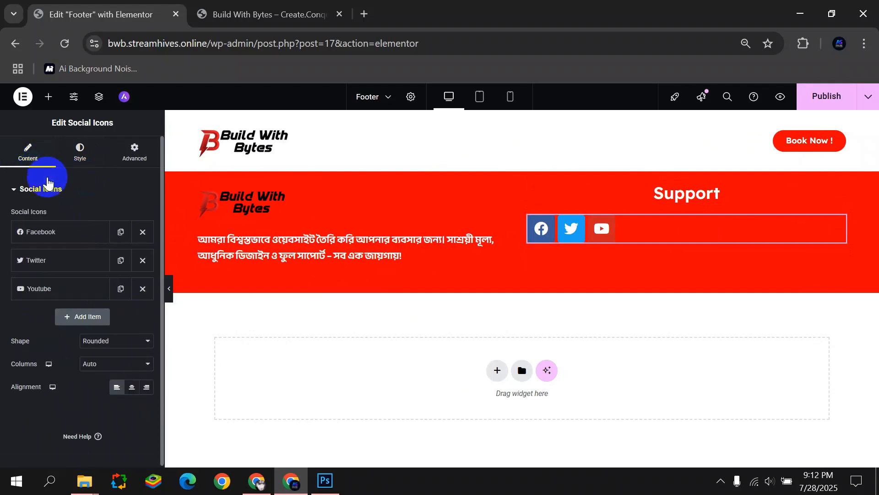
pyautogui.click(132, 387)
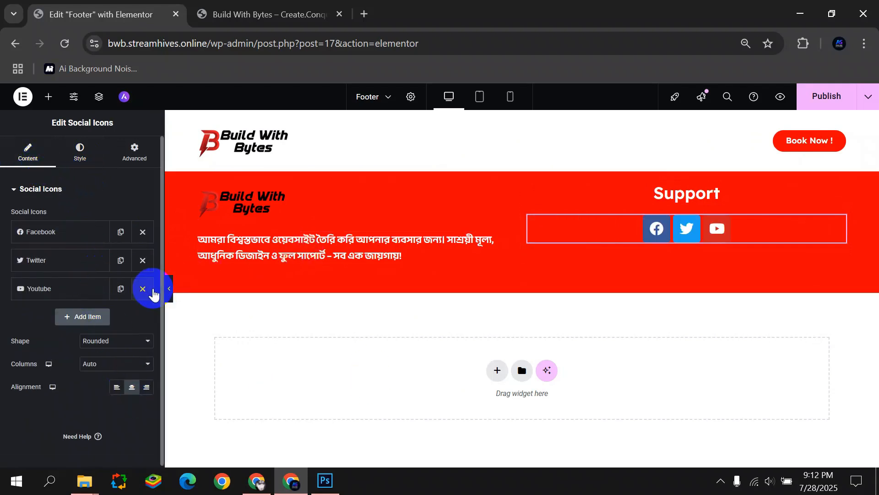
pyautogui.click(81, 154)
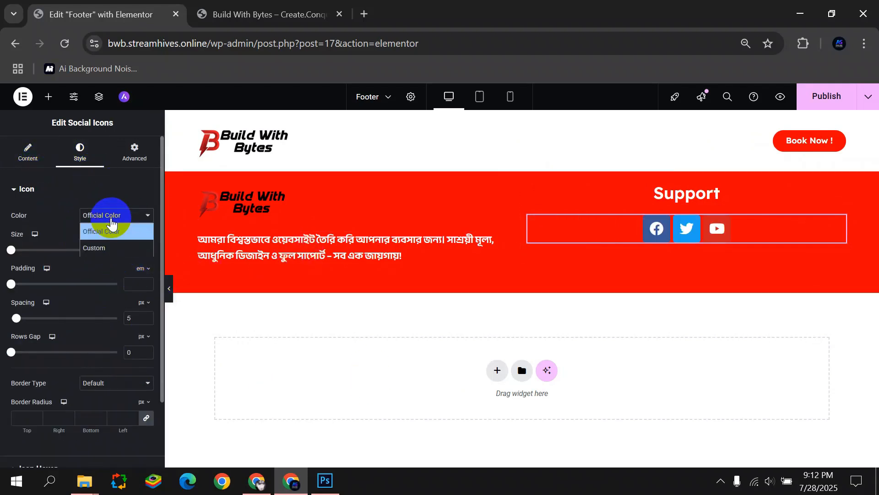
# Give the social icons custom colours, red primary and white secondary, at 41 px size.
pyautogui.click(94, 248)
pyautogui.click(134, 240)
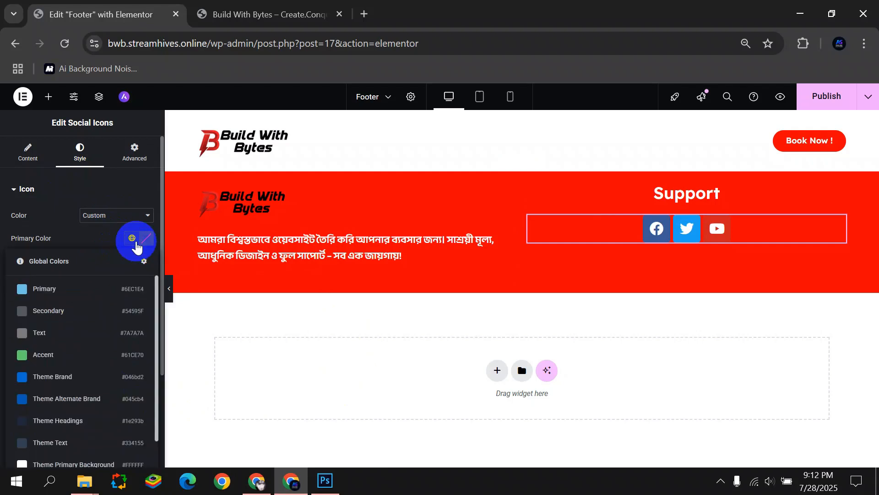
pyautogui.click(145, 238)
pyautogui.moveTo(160, 304); pyautogui.dragTo(210, 278)
pyautogui.click(290, 385)
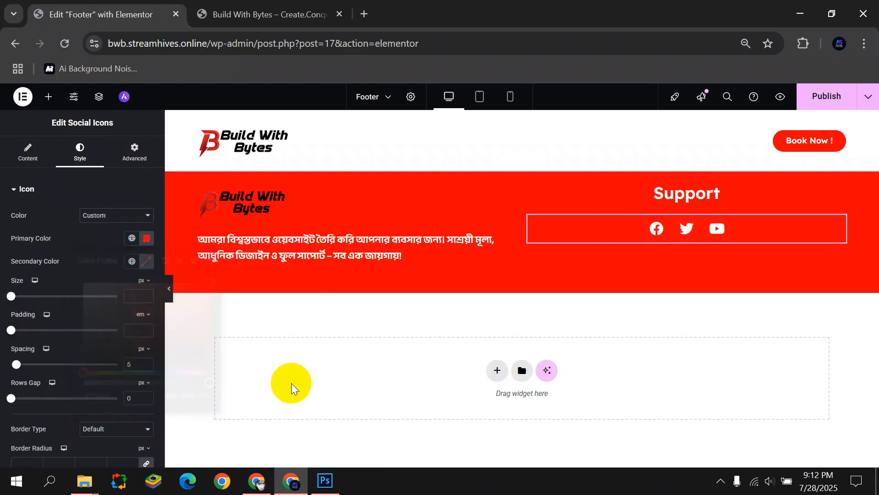
pyautogui.click(145, 264)
pyautogui.moveTo(82, 299); pyautogui.dragTo(71, 296)
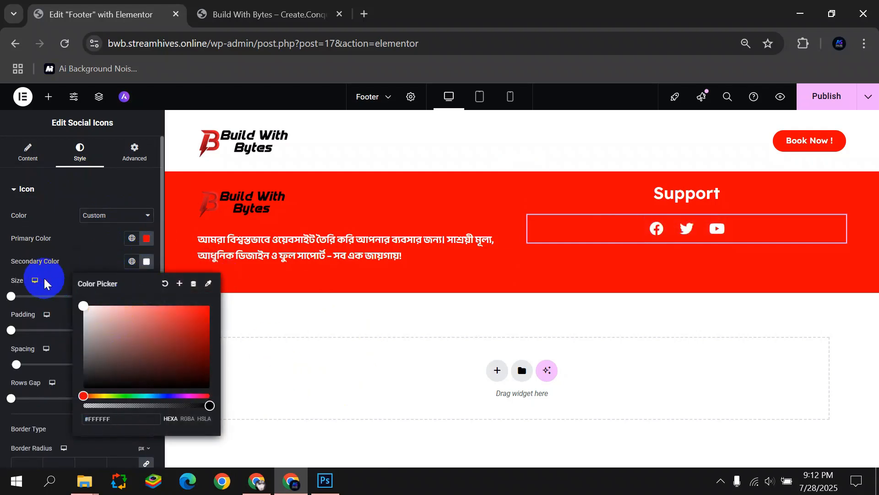
pyautogui.click(261, 359)
pyautogui.moveTo(12, 298); pyautogui.dragTo(26, 299)
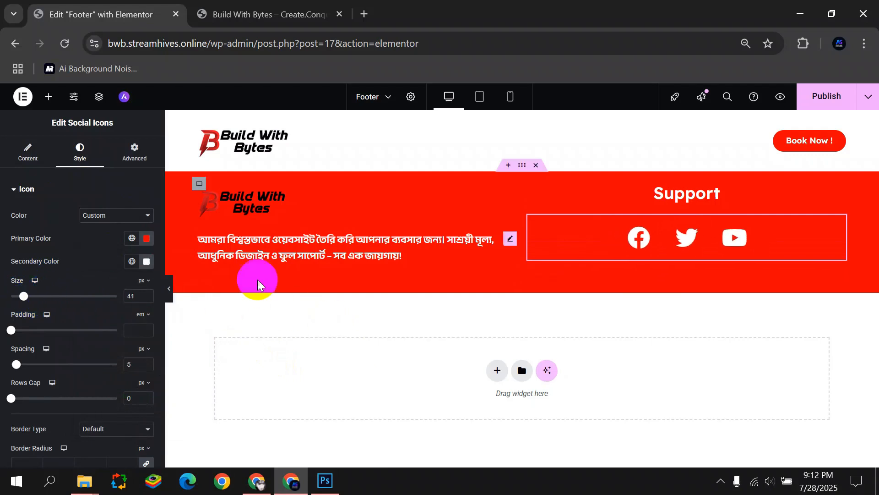
# Review the Facebook entry in the social icons' content settings.
pyautogui.click(29, 152)
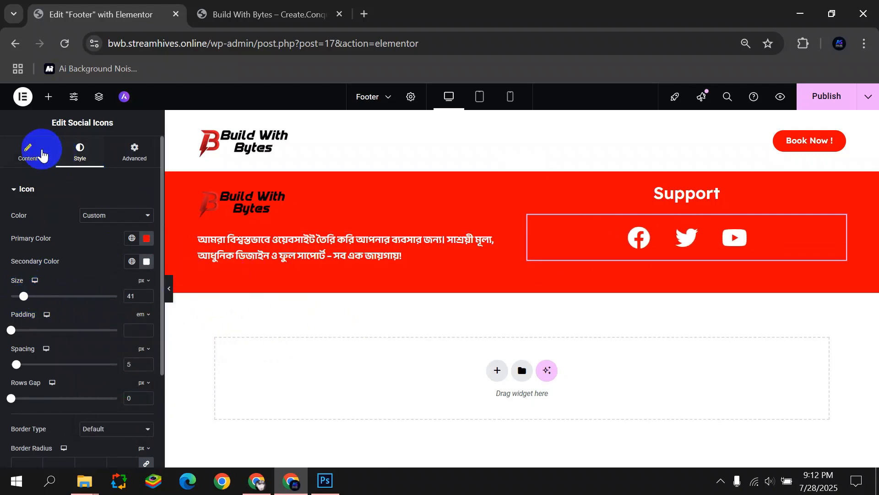
pyautogui.click(34, 231)
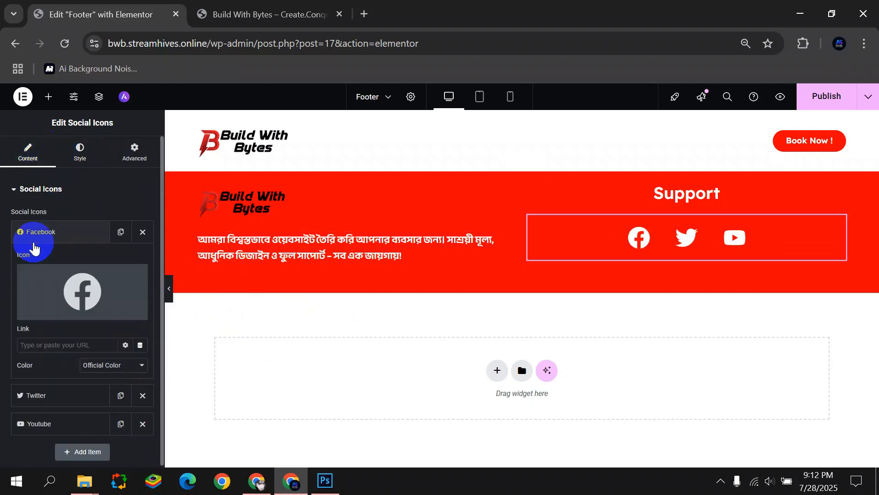
pyautogui.click(60, 233)
# Set the footer container's Align Items to Center, publish, and add a container below.
pyautogui.click(522, 165)
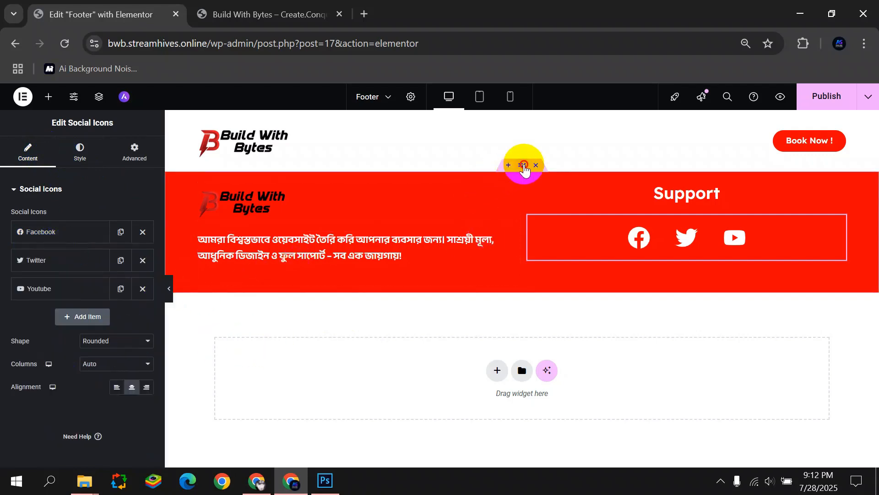
pyautogui.click(80, 155)
pyautogui.click(30, 156)
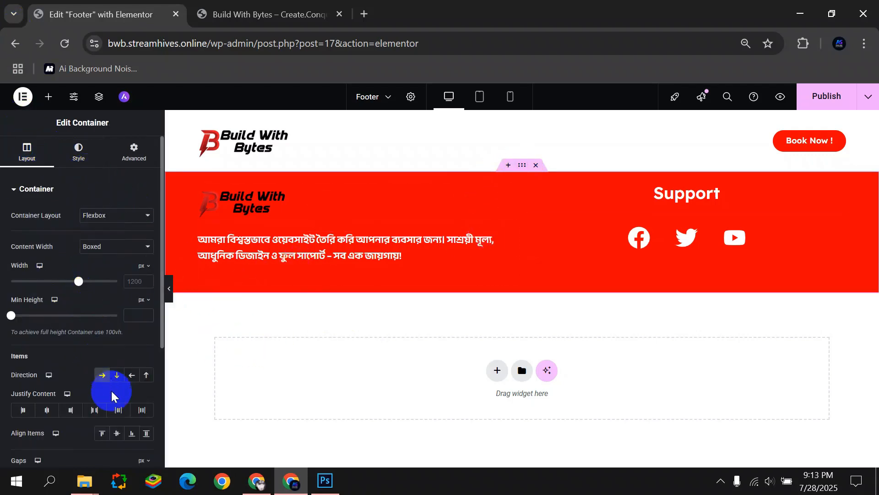
pyautogui.click(116, 437)
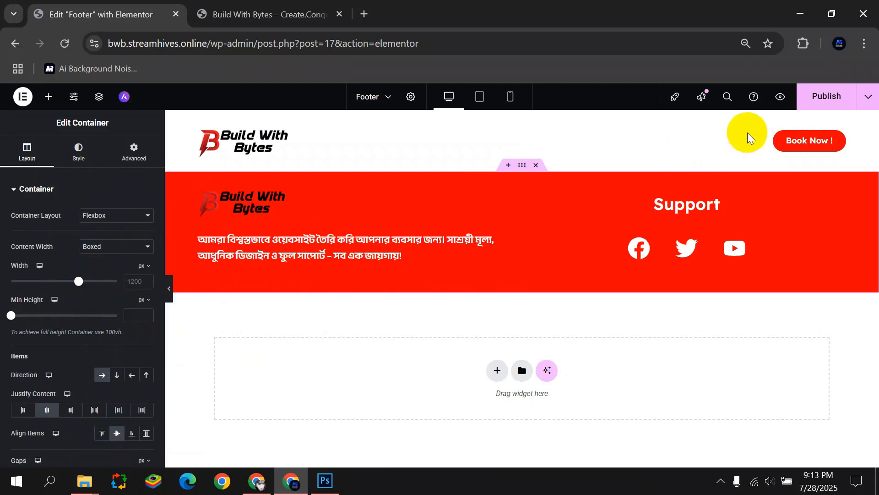
pyautogui.click(813, 96)
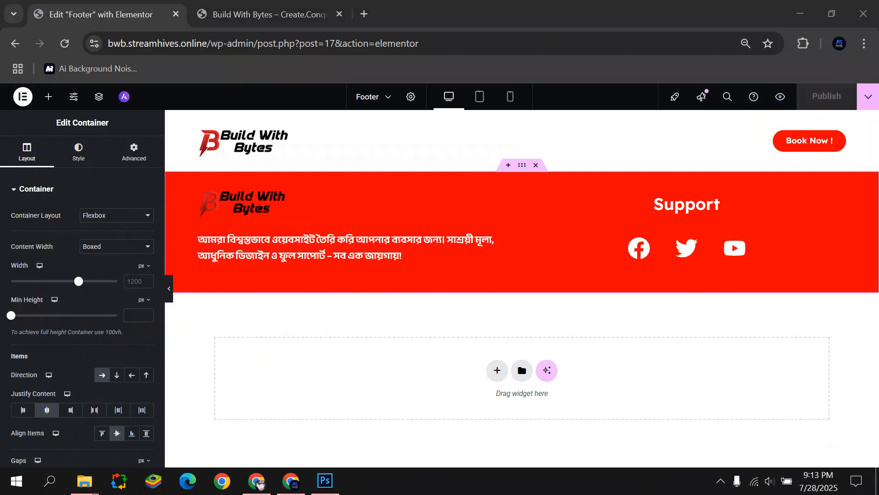
pyautogui.click(500, 366)
# Create a one-column container and give it a Classic bright red background.
pyautogui.click(374, 403)
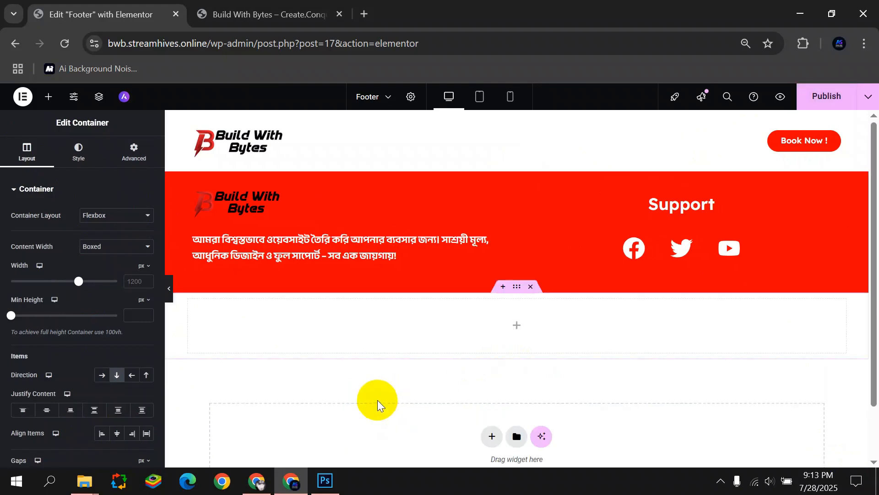
pyautogui.click(79, 151)
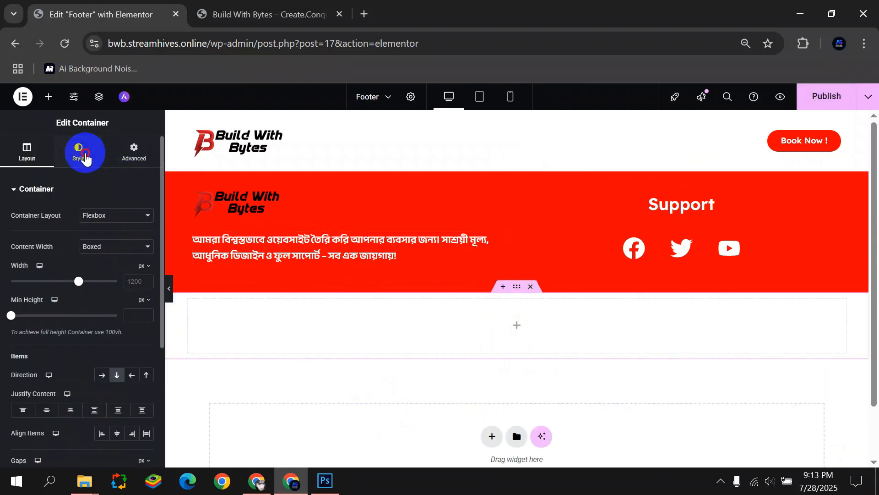
pyautogui.click(102, 238)
pyautogui.click(132, 261)
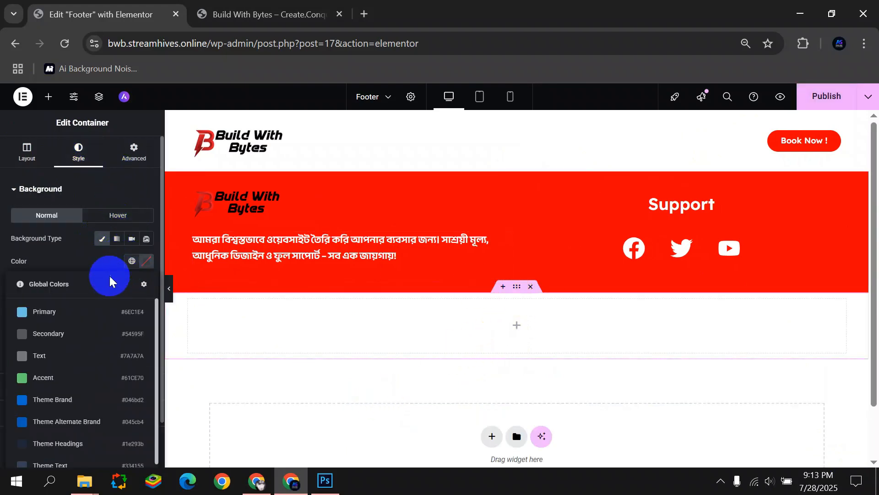
pyautogui.click(146, 262)
pyautogui.click(180, 325)
pyautogui.moveTo(280, 273); pyautogui.dragTo(216, 294)
pyautogui.click(265, 311)
# Search widgets for 'copy' and place the Copyright widget in the red container.
pyautogui.click(48, 96)
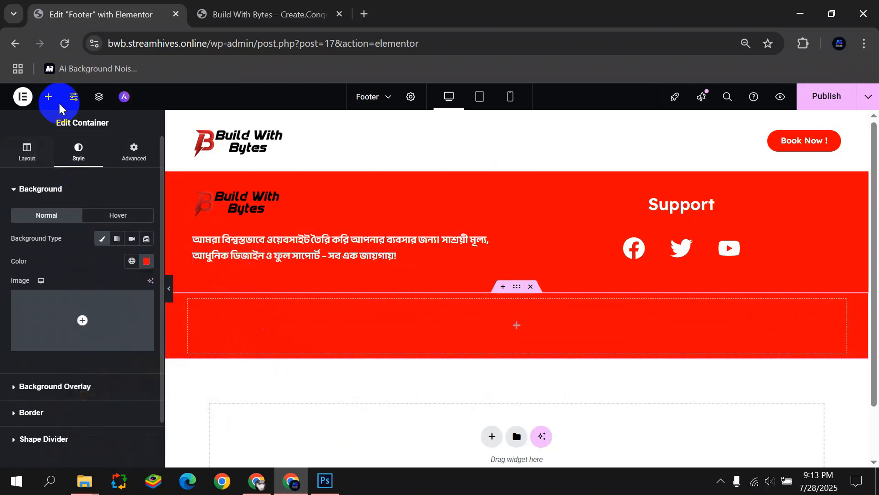
pyautogui.write('copy')
pyautogui.moveTo(43, 214); pyautogui.dragTo(447, 324)
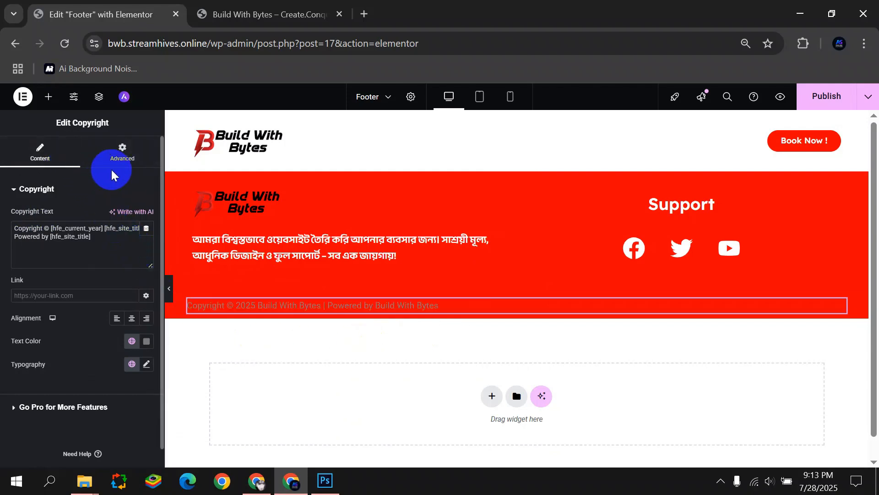
# Make the copyright text white in Readex Pro, centre it, and publish.
pyautogui.click(146, 341)
pyautogui.click(8, 224)
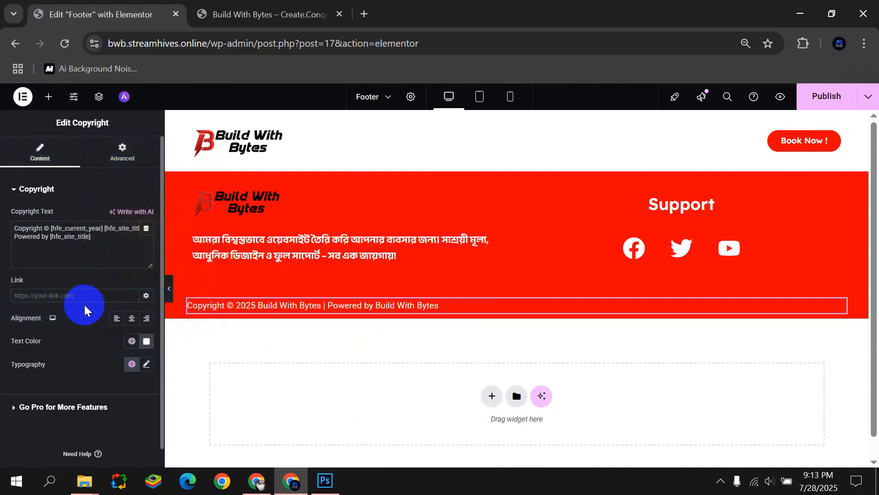
pyautogui.click(147, 364)
pyautogui.click(112, 416)
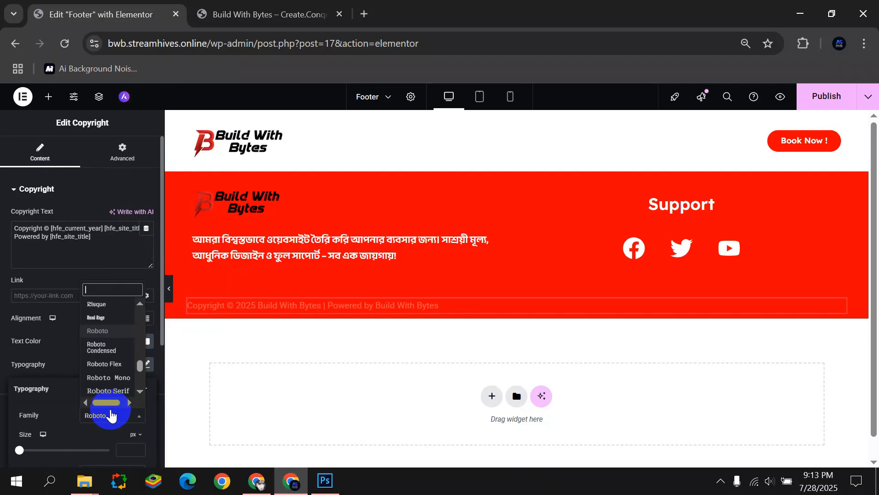
pyautogui.write('read')
pyautogui.click(107, 401)
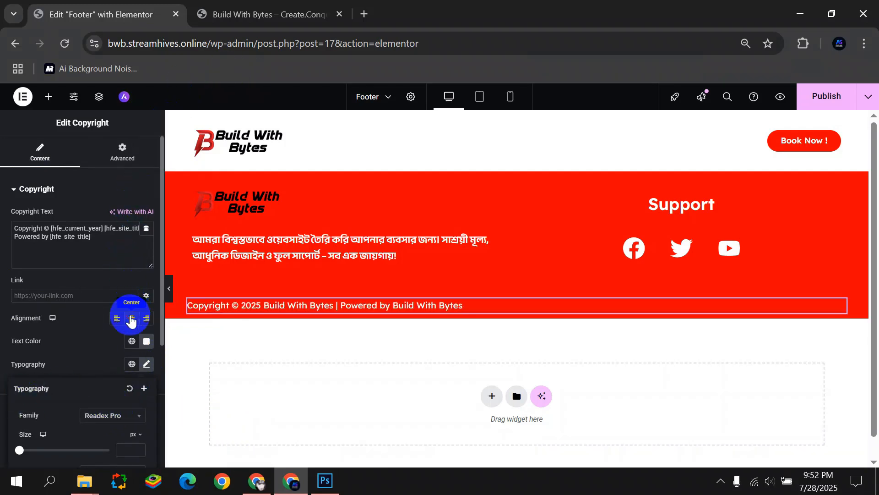
pyautogui.click(131, 319)
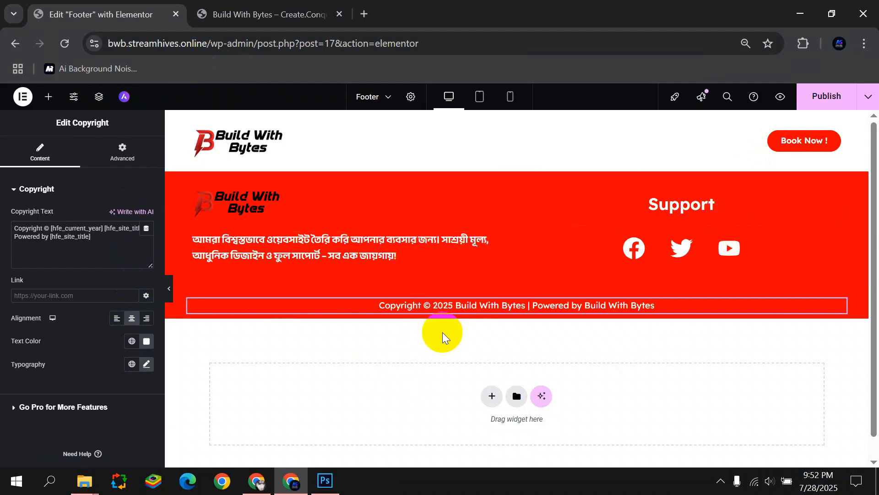
pyautogui.click(838, 97)
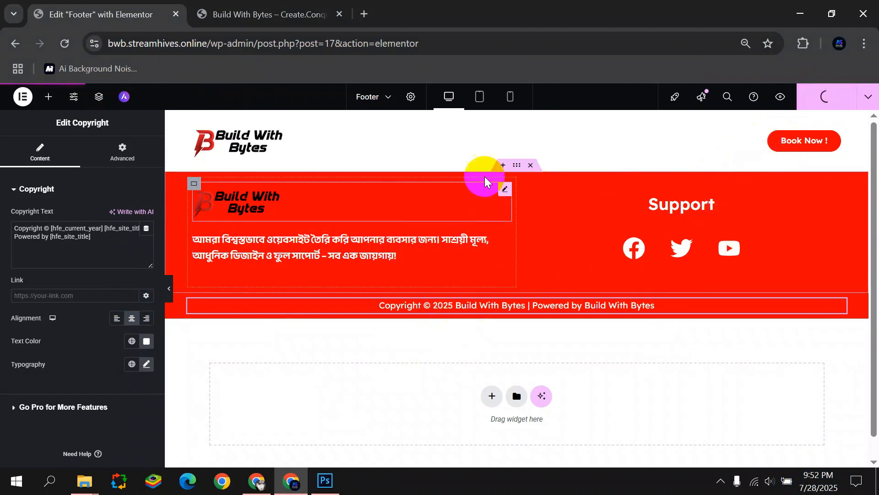
# Reload the live site to check the red footer, then return to the footer editor.
pyautogui.click(264, 14)
pyautogui.click(64, 43)
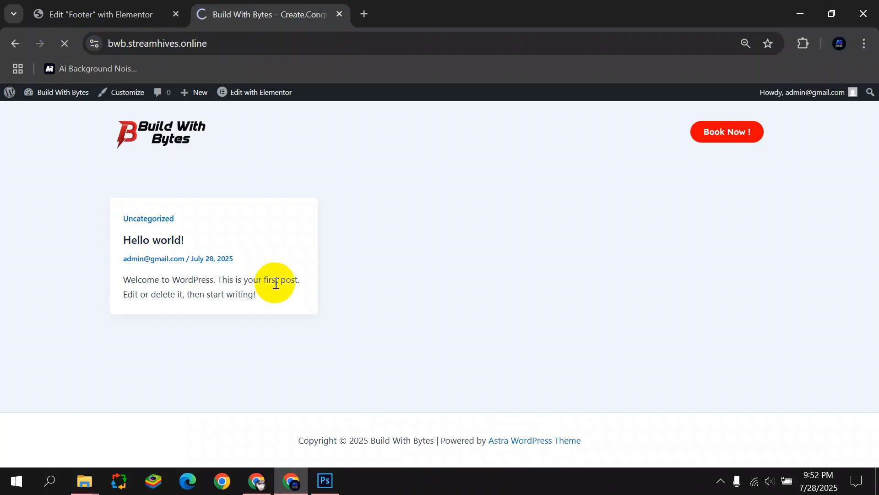
pyautogui.scroll(-1, 276, 284)
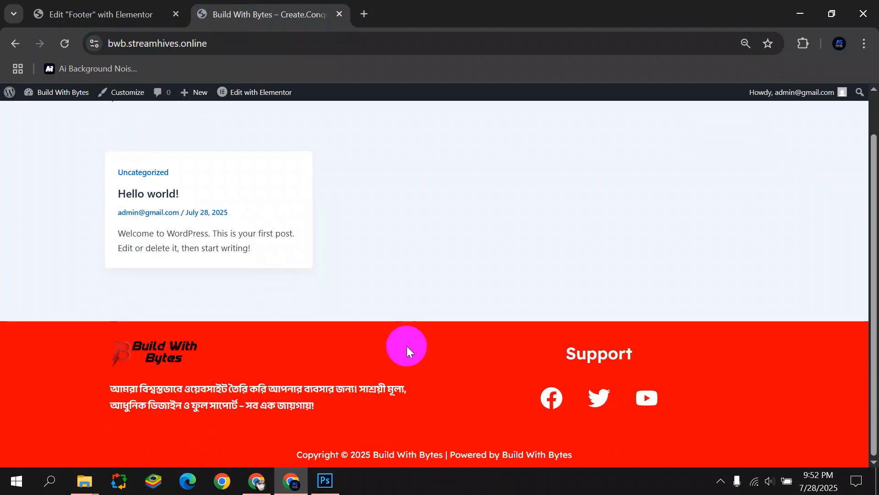
pyautogui.scroll(1, 272, 382)
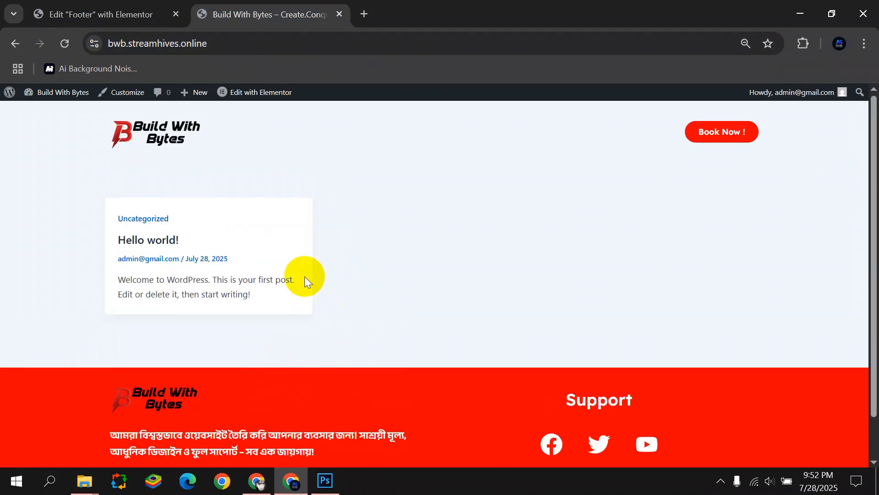
pyautogui.click(50, 14)
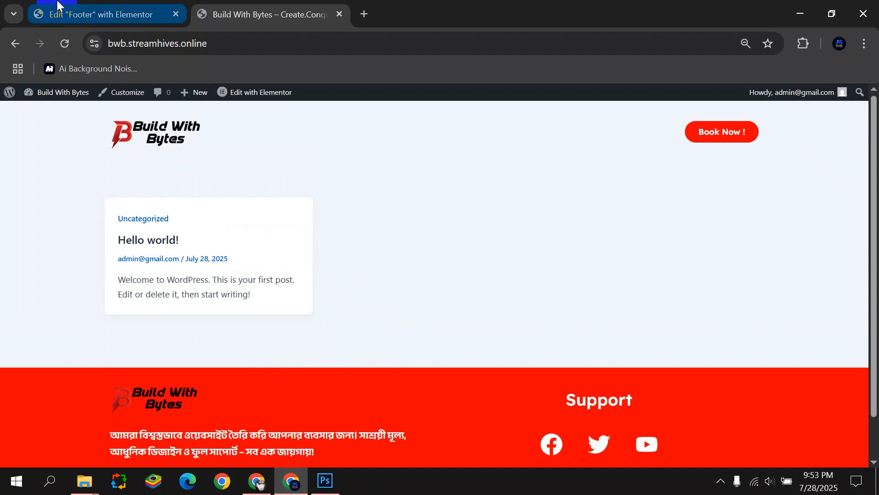
pyautogui.click(23, 97)
# Start a new blank page in another browser tab and dismiss the welcome tour.
pyautogui.click(69, 202)
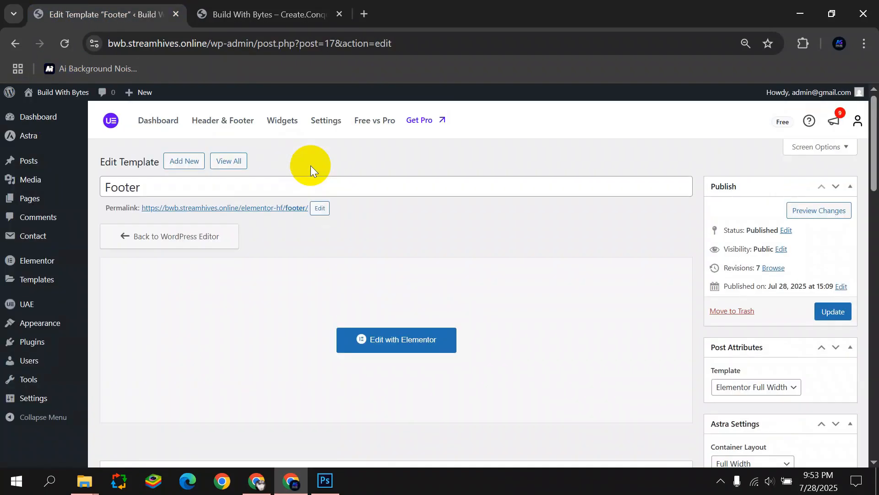
pyautogui.moveTo(36, 206)
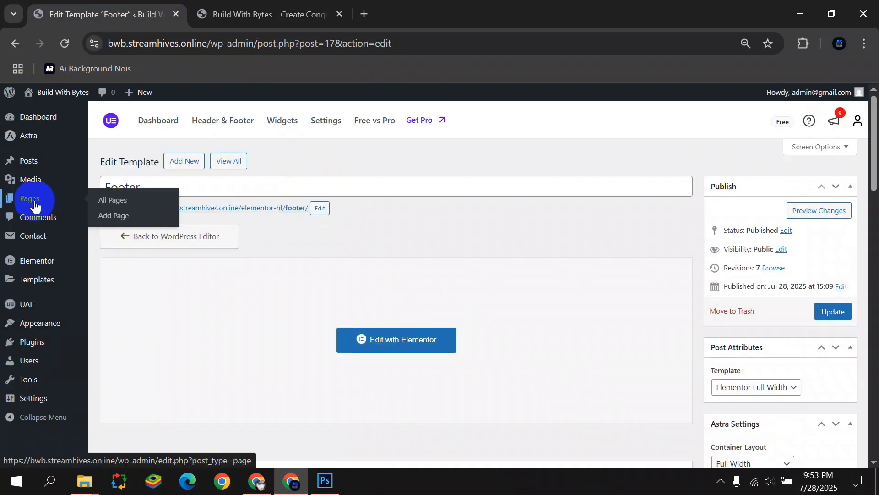
pyautogui.rightClick(124, 215)
pyautogui.click(169, 224)
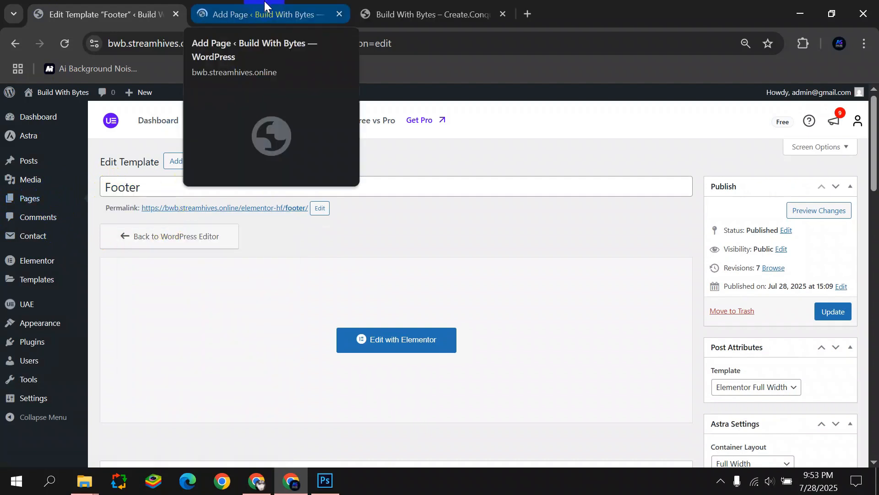
pyautogui.click(263, 15)
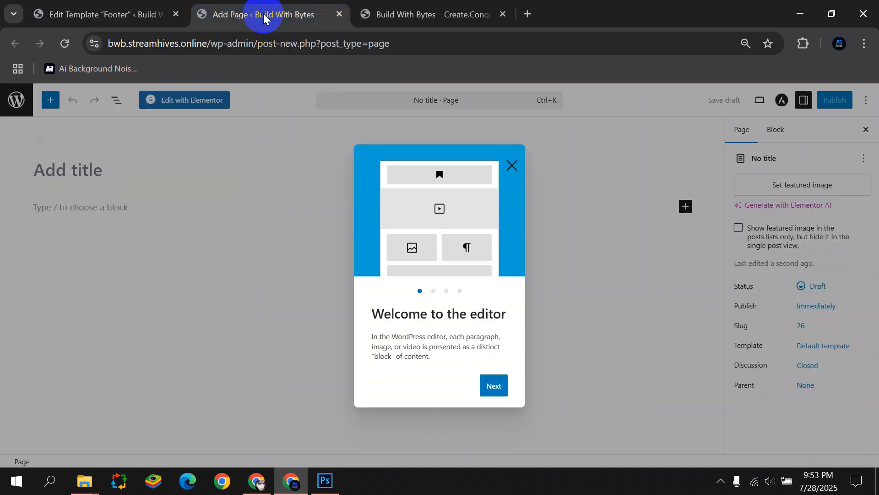
pyautogui.click(525, 173)
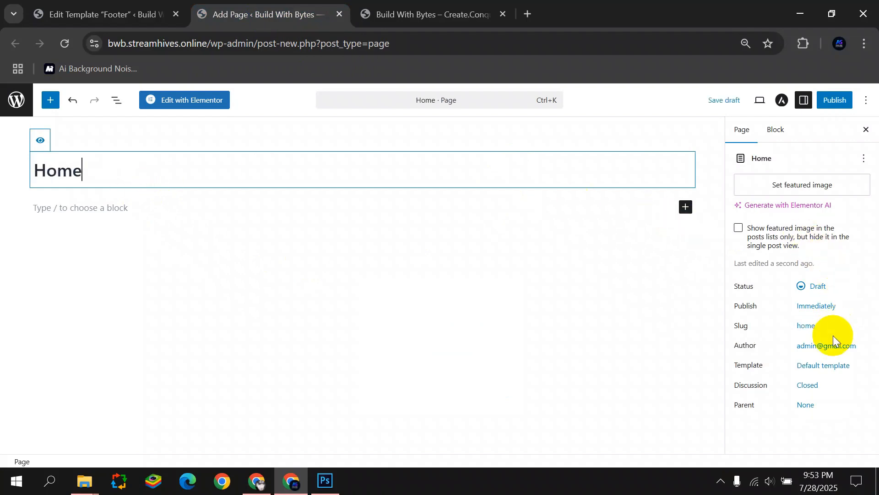
# Apply the Elementor Full Width template, publish the Home page, and open it in Elementor.
pyautogui.click(828, 373)
pyautogui.click(672, 426)
pyautogui.click(645, 387)
pyautogui.click(835, 100)
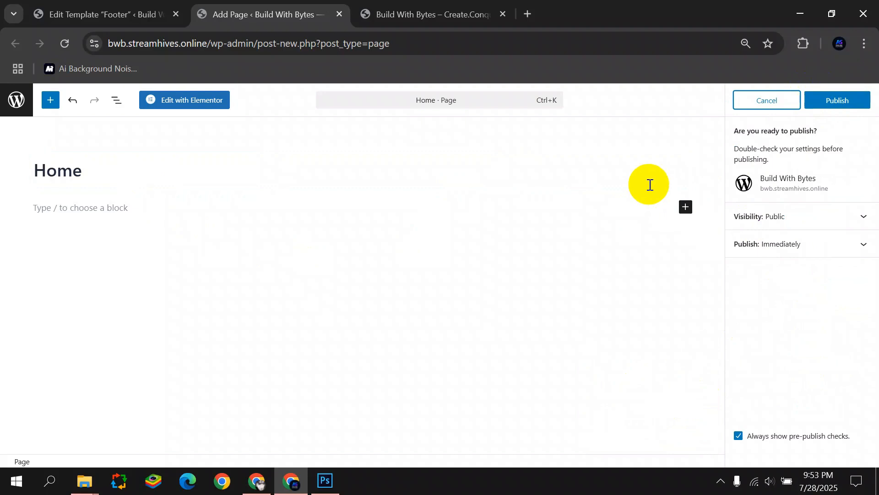
pyautogui.click(831, 100)
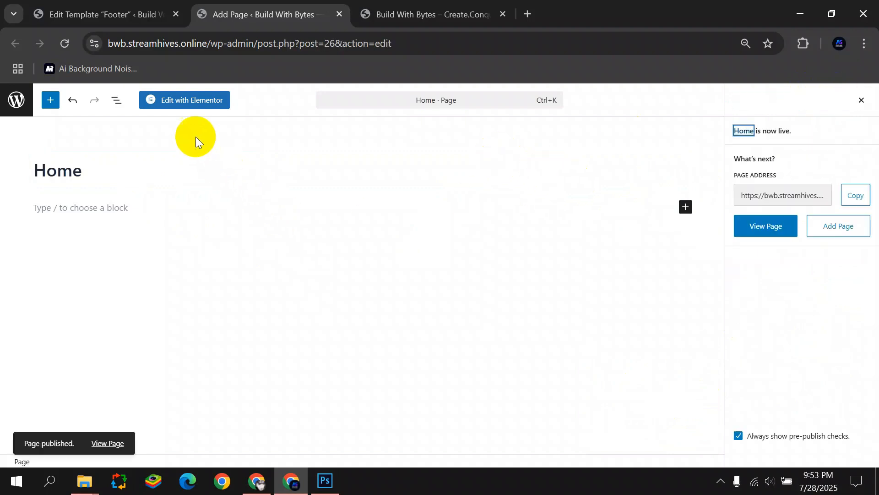
pyautogui.click(173, 101)
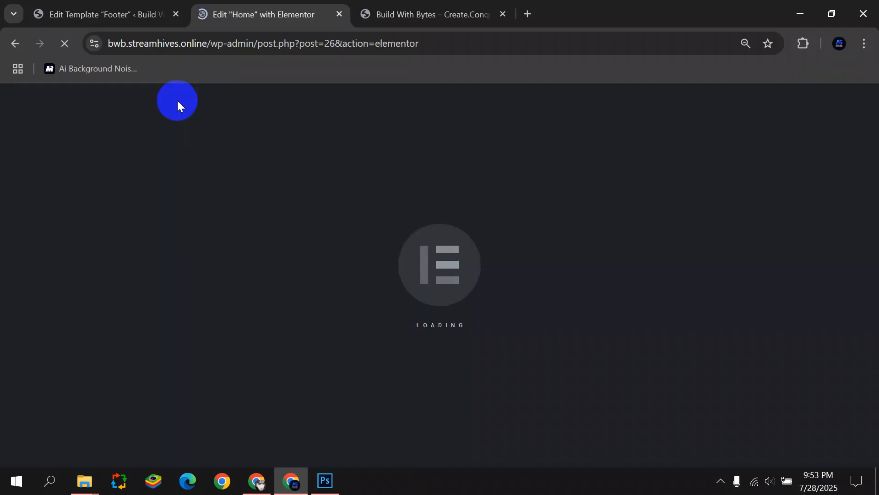
# In Reading Settings, switch the homepage to 'A static page' and list pages to pick Home.
pyautogui.click(124, 9)
pyautogui.scroll(-5, 53, 249)
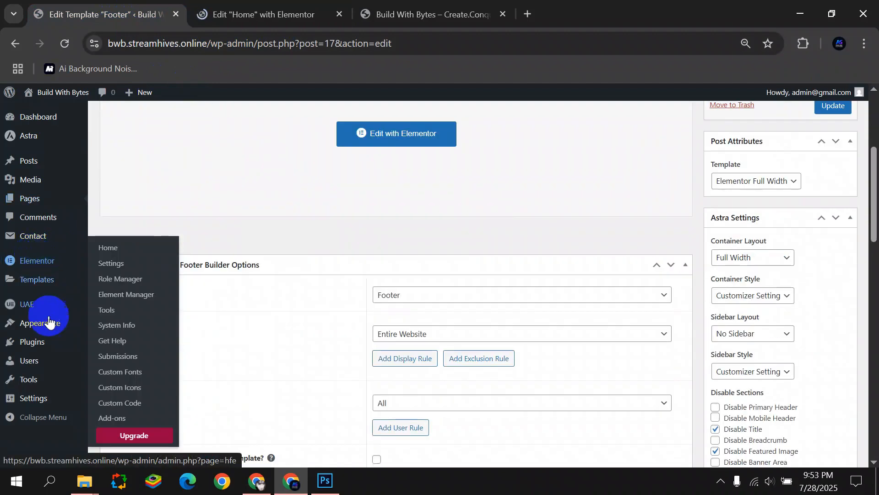
pyautogui.moveTo(46, 396)
pyautogui.click(118, 375)
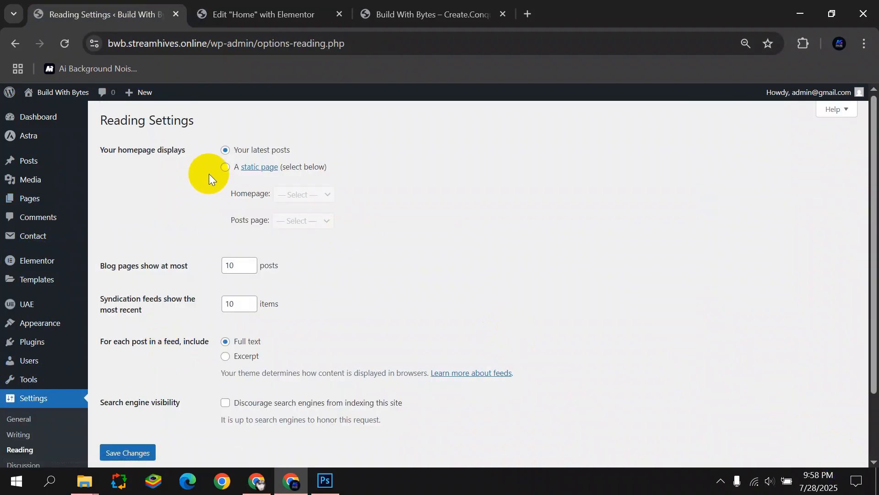
pyautogui.click(225, 166)
pyautogui.click(305, 194)
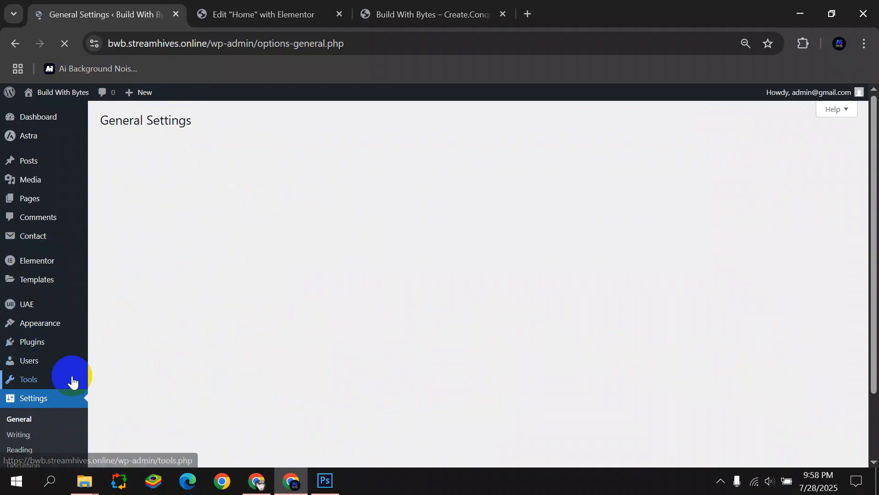
# Upload Faviconm.png and set it as the site icon.
pyautogui.click(292, 233)
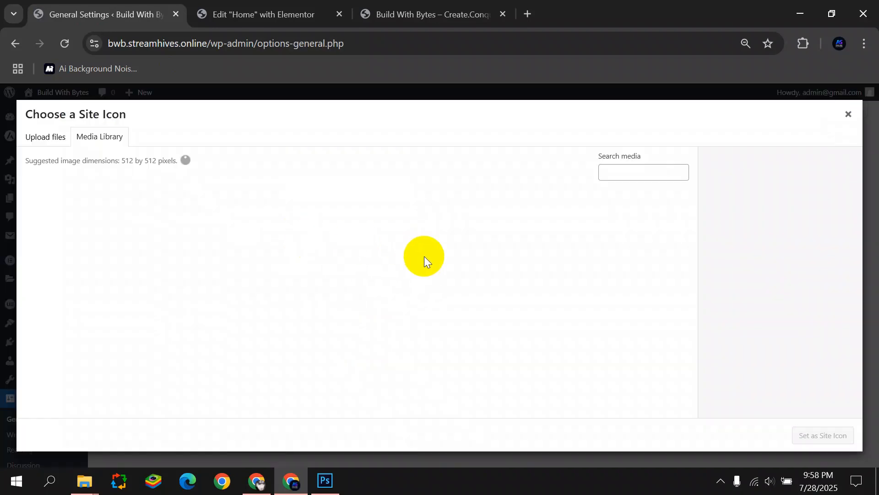
pyautogui.click(60, 136)
pyautogui.click(412, 294)
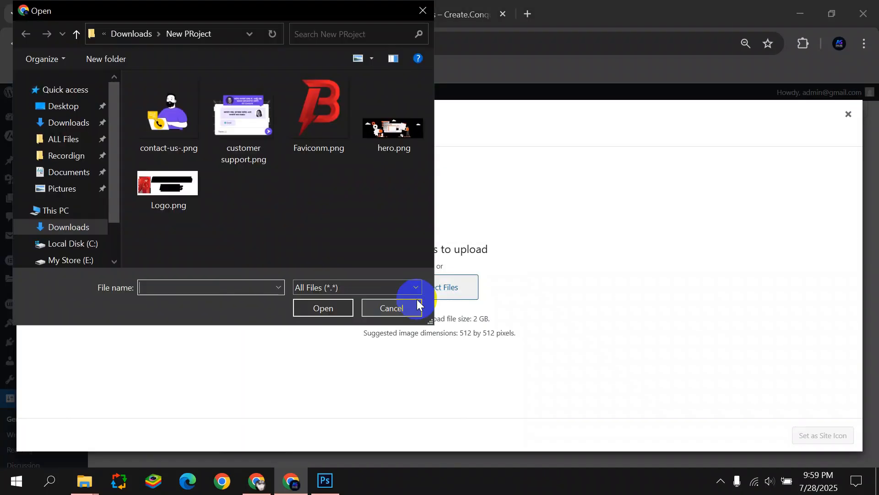
pyautogui.click(314, 134)
pyautogui.click(327, 304)
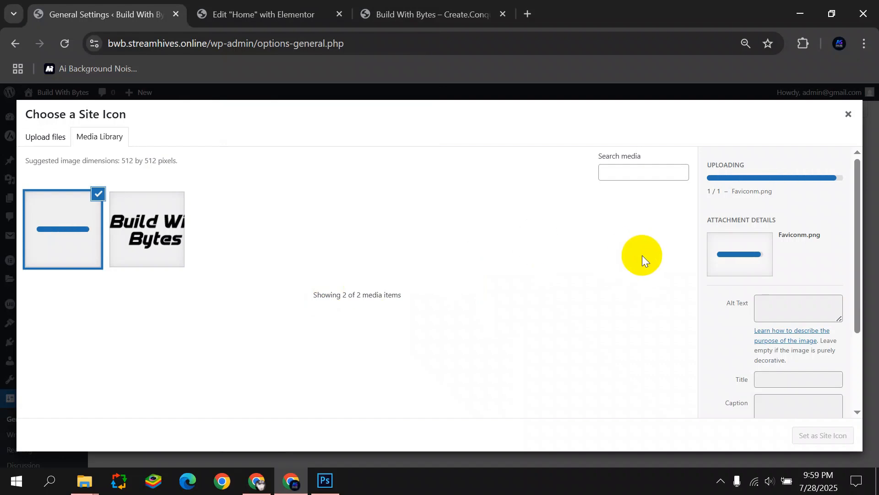
pyautogui.click(824, 434)
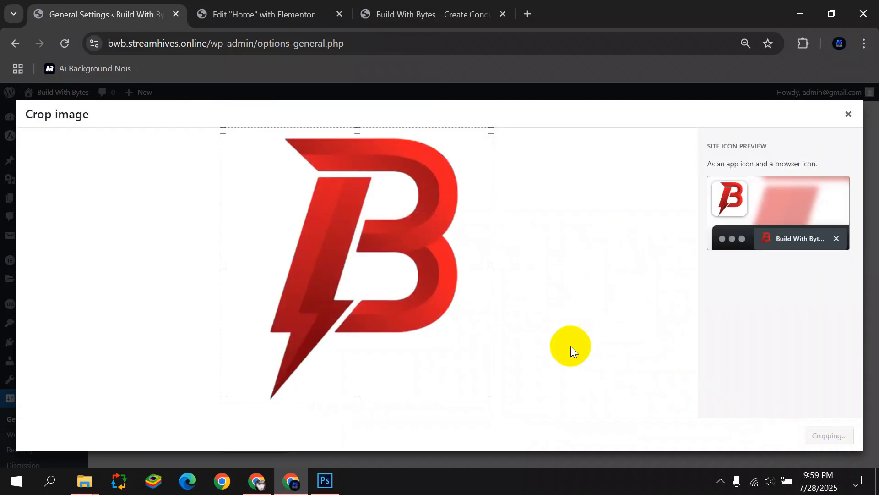
# Set the timezone to UTC+6 and make weeks start on Saturday.
pyautogui.scroll(-9, 290, 295)
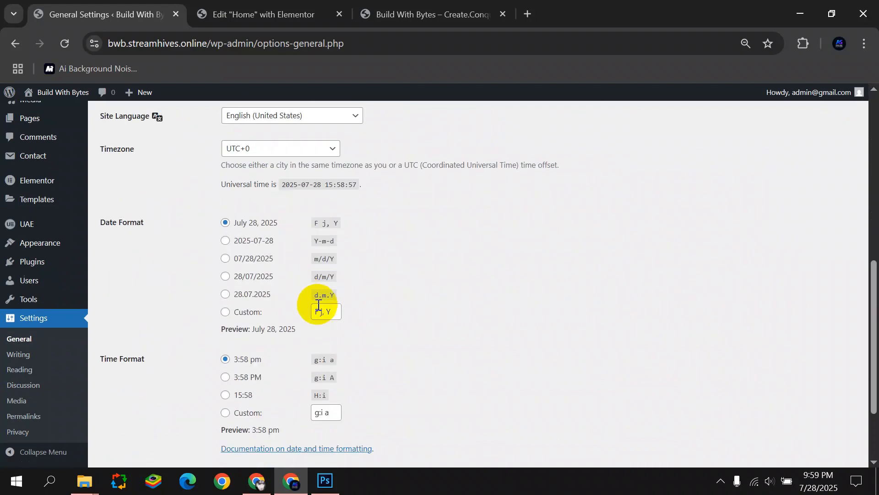
pyautogui.scroll(1, 312, 302)
pyautogui.click(281, 182)
pyautogui.scroll(-5, 275, 320)
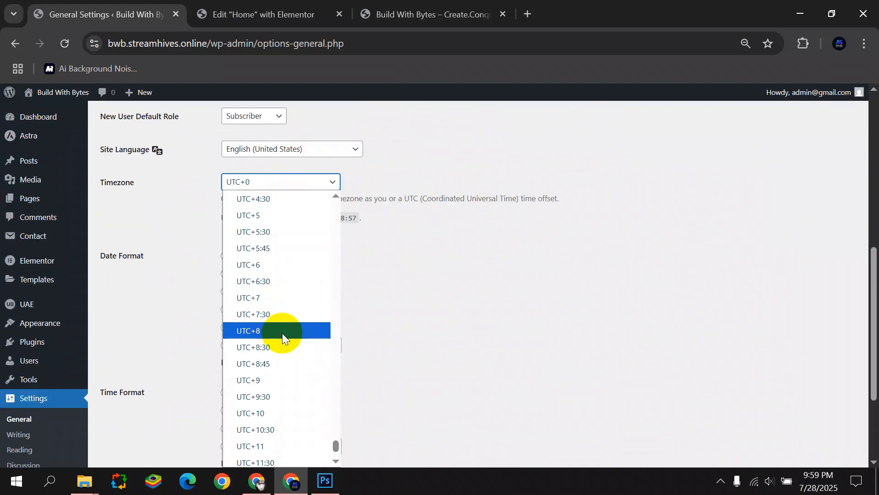
pyautogui.click(266, 265)
pyautogui.scroll(-3, 266, 275)
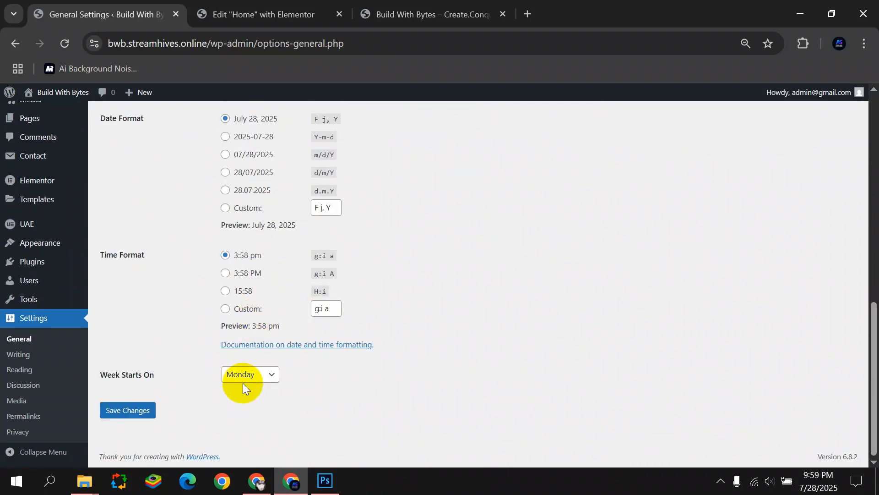
pyautogui.click(243, 375)
pyautogui.click(243, 359)
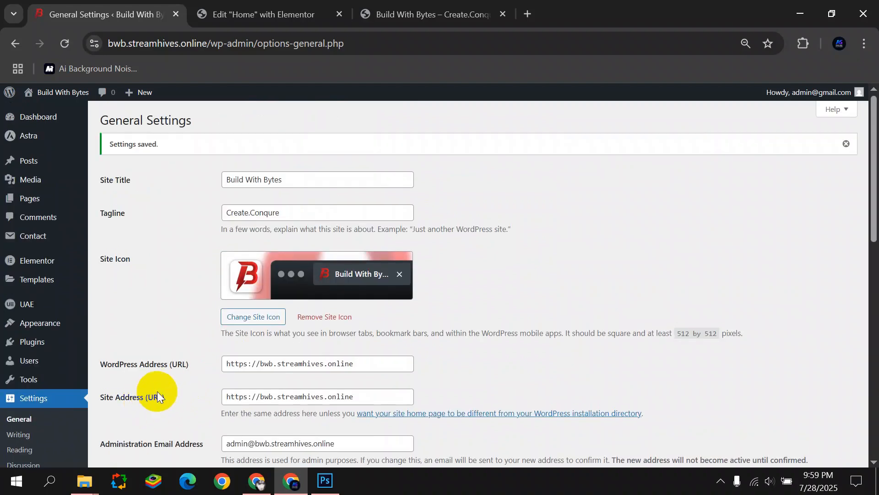
pyautogui.hotkey('ctrl', 'Tab')
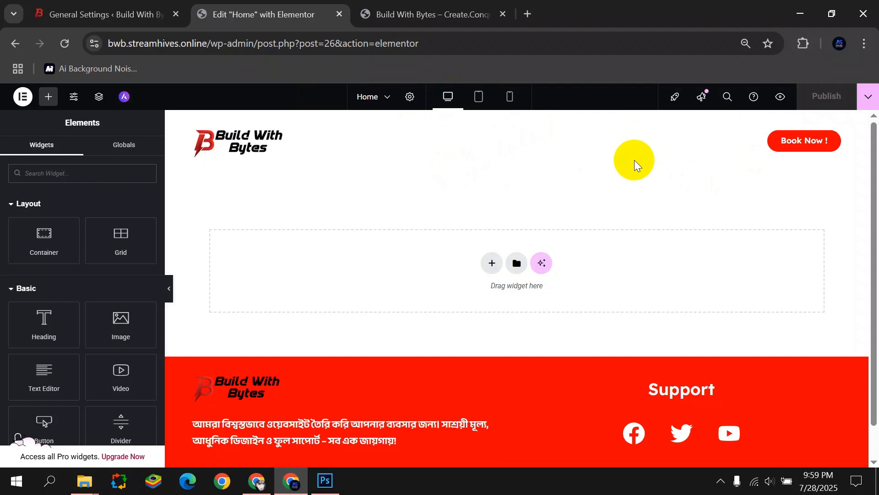
# Add a Flexbox container with a two-column structure to the Home page.
pyautogui.click(491, 262)
pyautogui.click(458, 287)
pyautogui.click(487, 290)
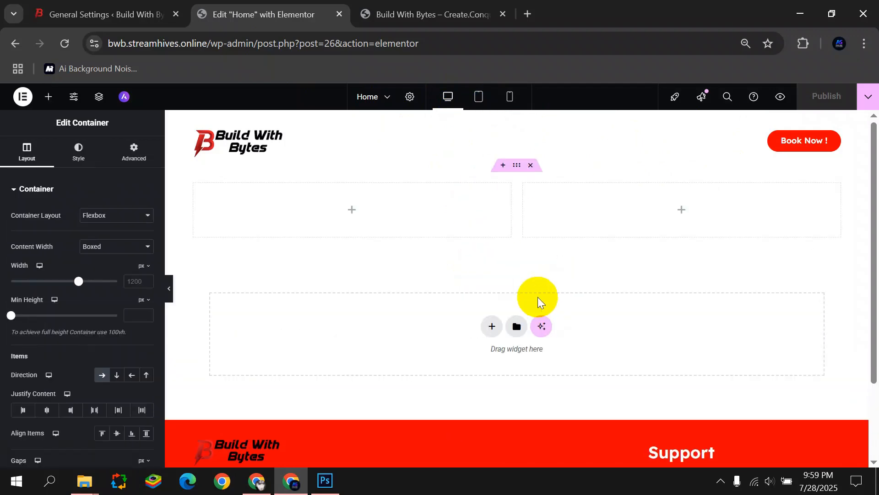
# Place an Image widget in the right column and upload hero.png into it.
pyautogui.click(680, 209)
pyautogui.moveTo(122, 328); pyautogui.dragTo(645, 216)
pyautogui.click(92, 251)
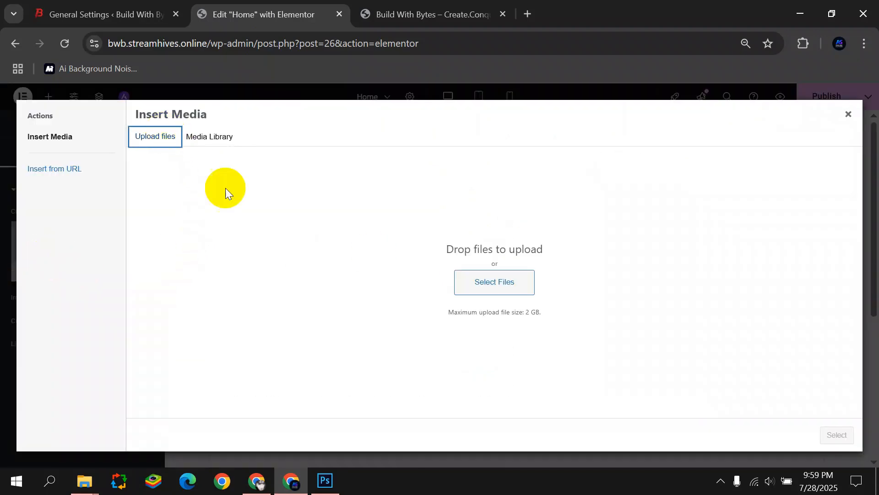
pyautogui.click(496, 281)
pyautogui.click(381, 130)
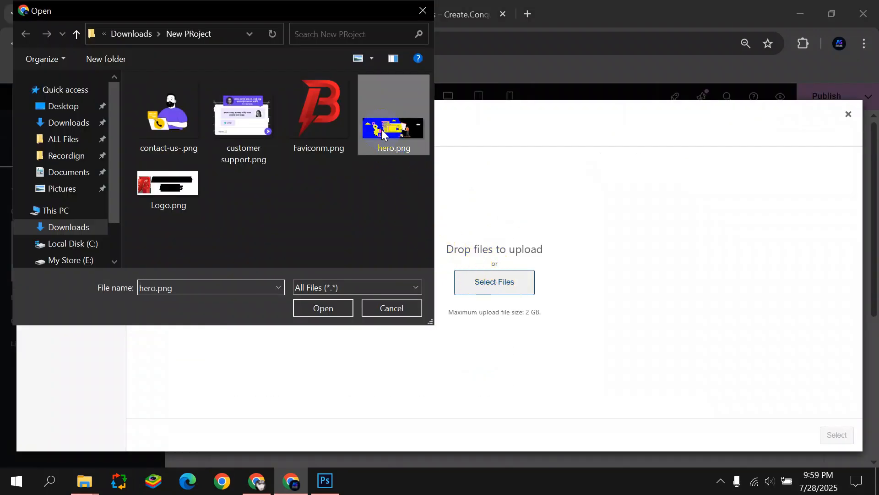
pyautogui.click(337, 307)
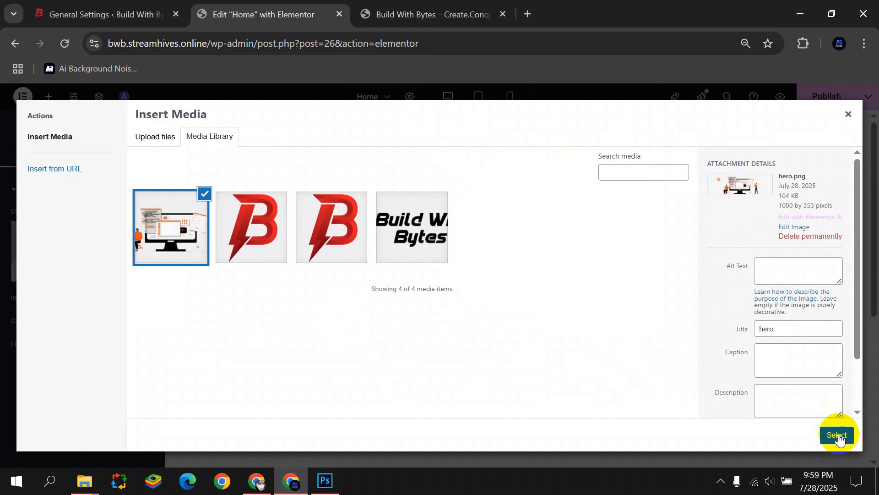
pyautogui.click(835, 433)
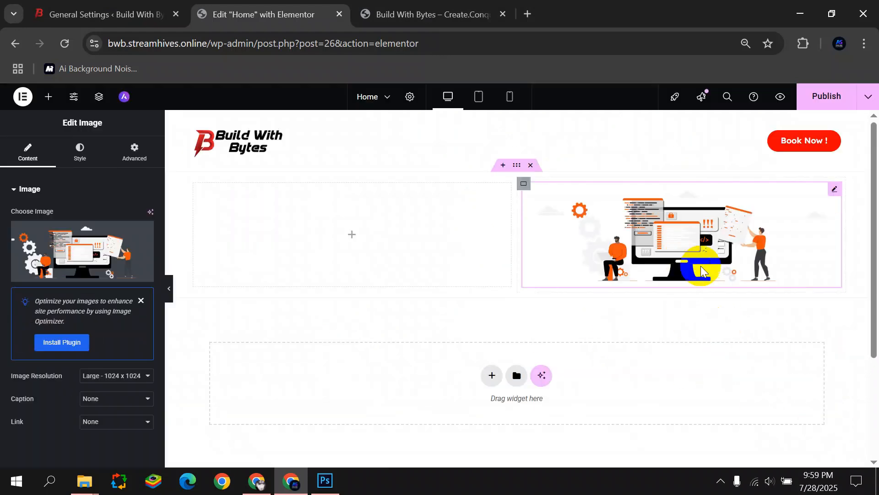
# Add a Heading widget to the left column and paste the Bengali line as its title.
pyautogui.click(352, 236)
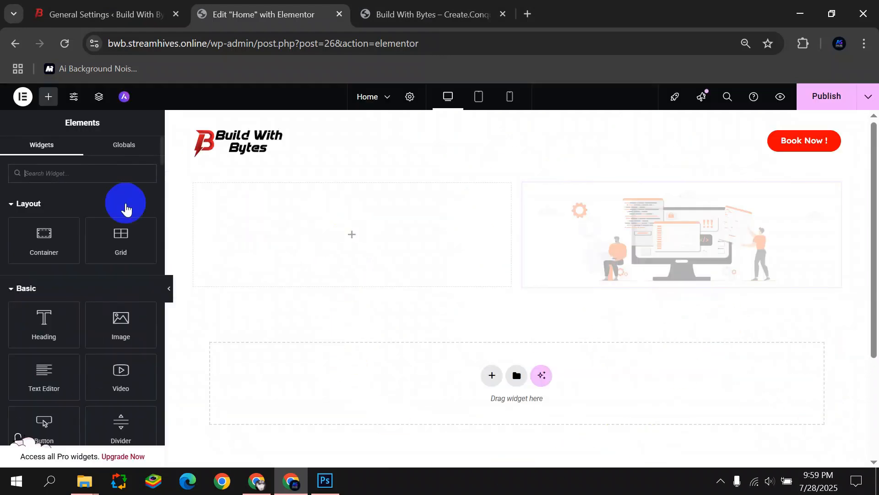
pyautogui.moveTo(51, 316); pyautogui.dragTo(299, 226)
pyautogui.moveTo(106, 226); pyautogui.dragTo(0, 245)
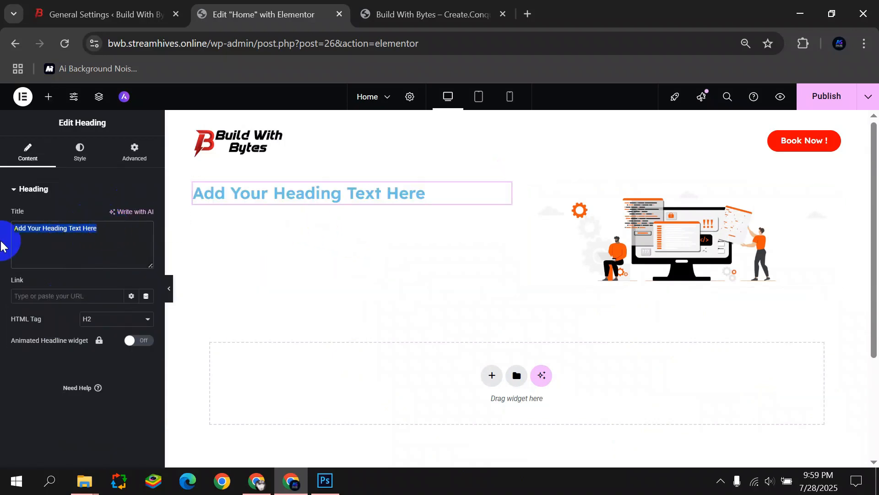
pyautogui.press('super+v')
pyautogui.scroll(-8, 110, 229)
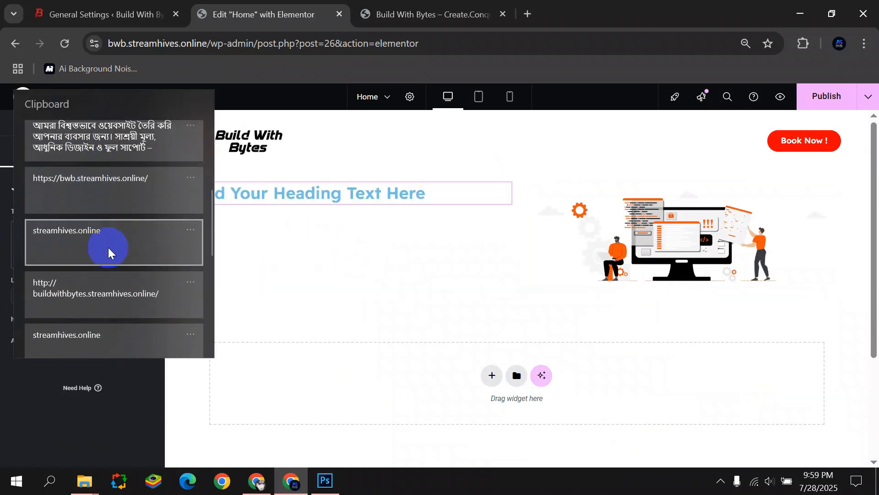
pyautogui.scroll(1, 107, 240)
pyautogui.scroll(-3, 107, 241)
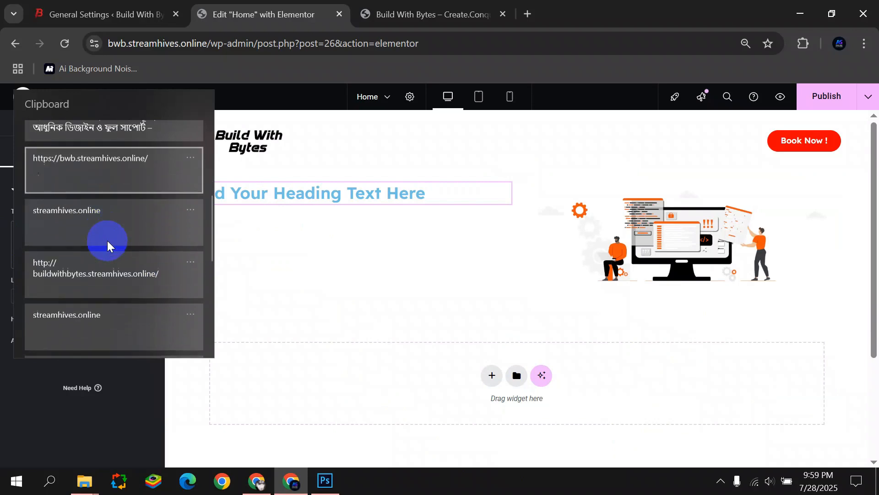
pyautogui.scroll(-2, 108, 240)
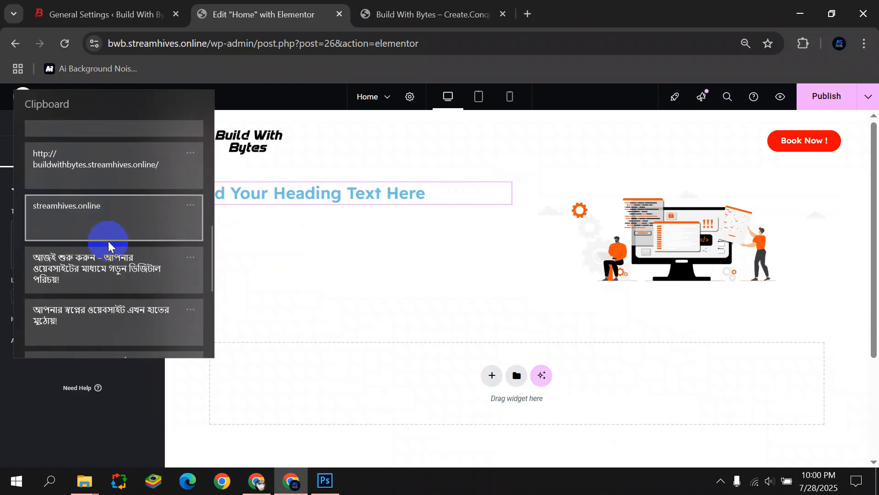
pyautogui.click(114, 302)
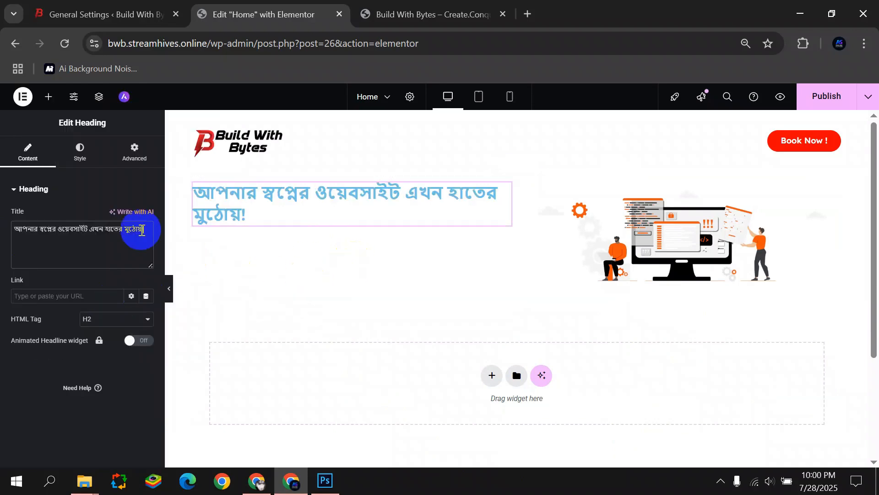
# Style the heading in the Anek Bangla font with black text colour.
pyautogui.click(82, 164)
pyautogui.click(147, 246)
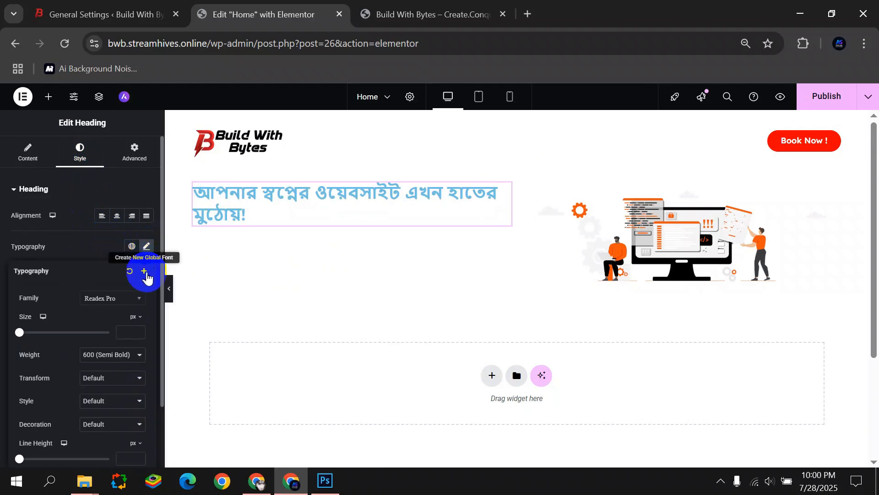
pyautogui.click(128, 304)
pyautogui.write('anek')
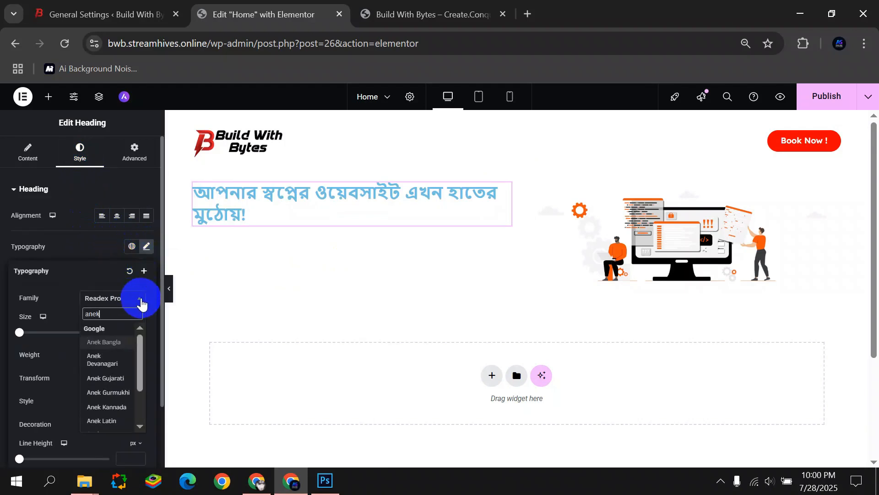
pyautogui.click(113, 342)
pyautogui.click(53, 252)
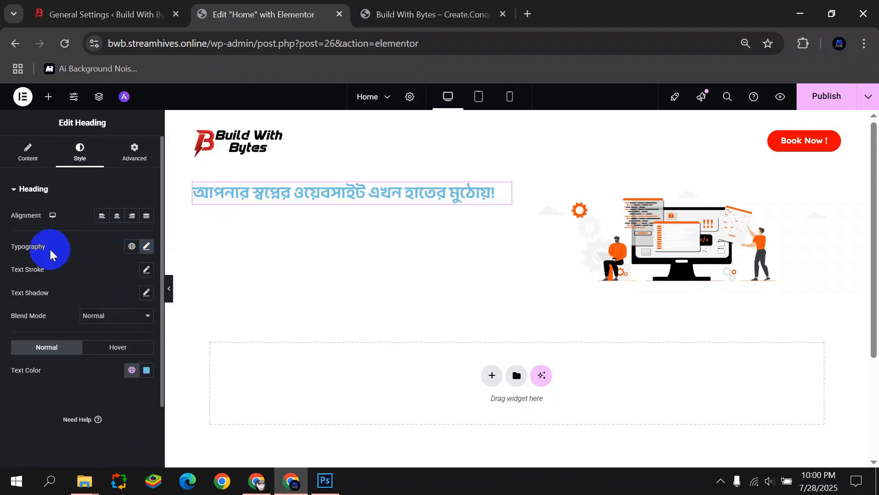
pyautogui.click(147, 369)
pyautogui.moveTo(118, 263); pyautogui.dragTo(33, 403)
pyautogui.click(27, 409)
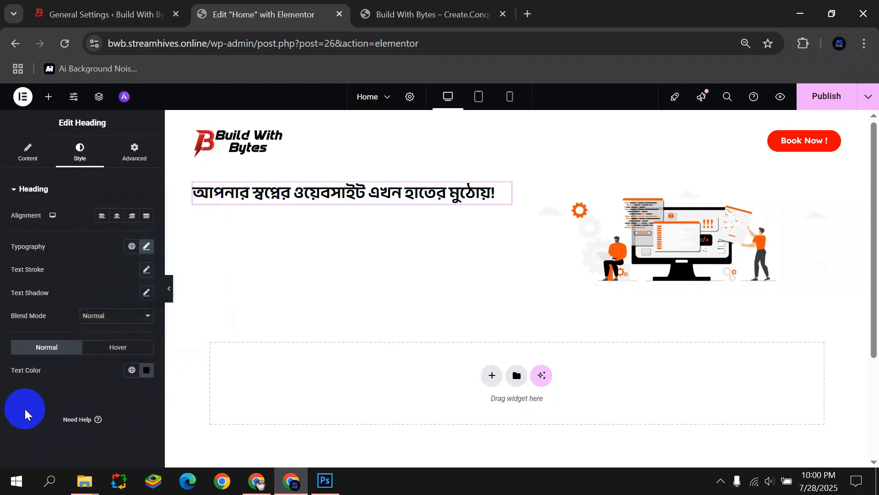
pyautogui.click(131, 368)
pyautogui.click(132, 369)
pyautogui.click(143, 372)
pyautogui.click(129, 373)
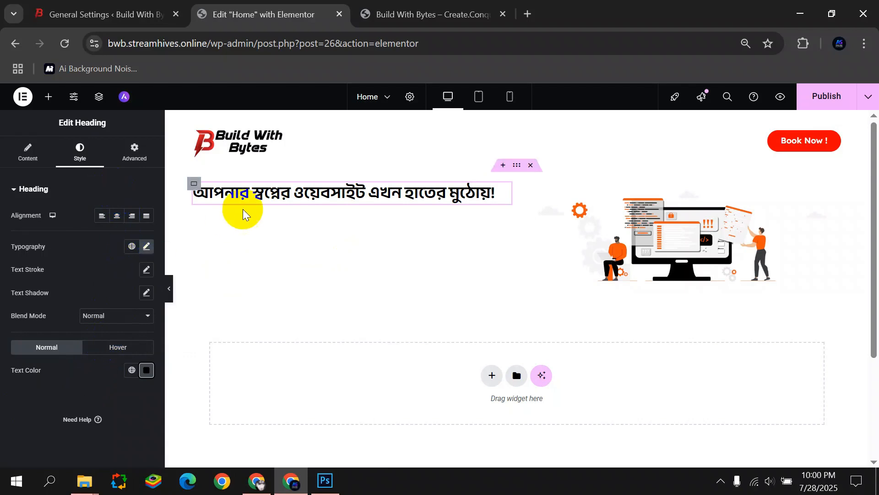
# Raise the heading font size to 37px and preview the page.
pyautogui.click(146, 246)
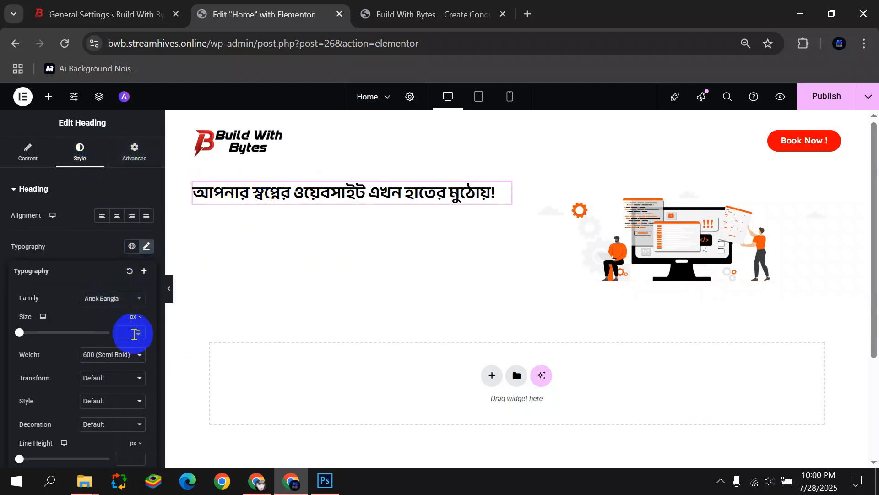
pyautogui.write('21')
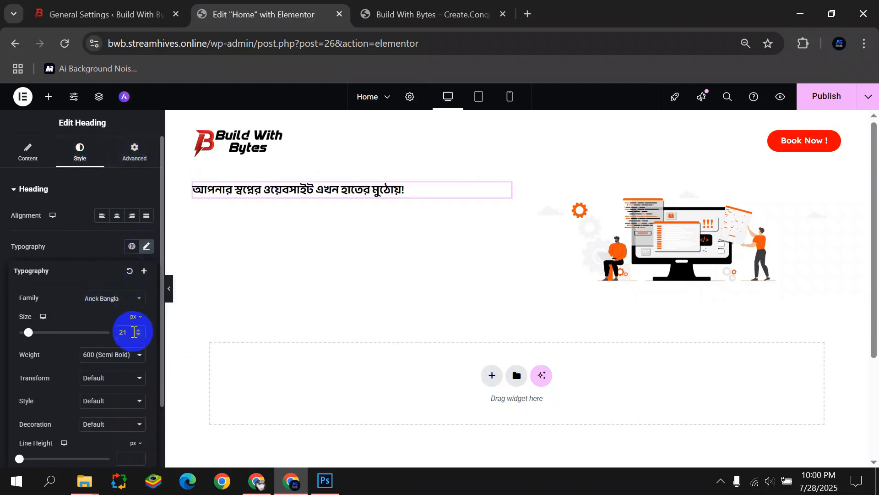
pyautogui.click(137, 331)
pyautogui.click(139, 330)
pyautogui.click(138, 331)
pyautogui.click(139, 331)
pyautogui.click(139, 331)
pyautogui.click(139, 331)
pyautogui.click(139, 330)
pyautogui.click(138, 331)
pyautogui.click(139, 331)
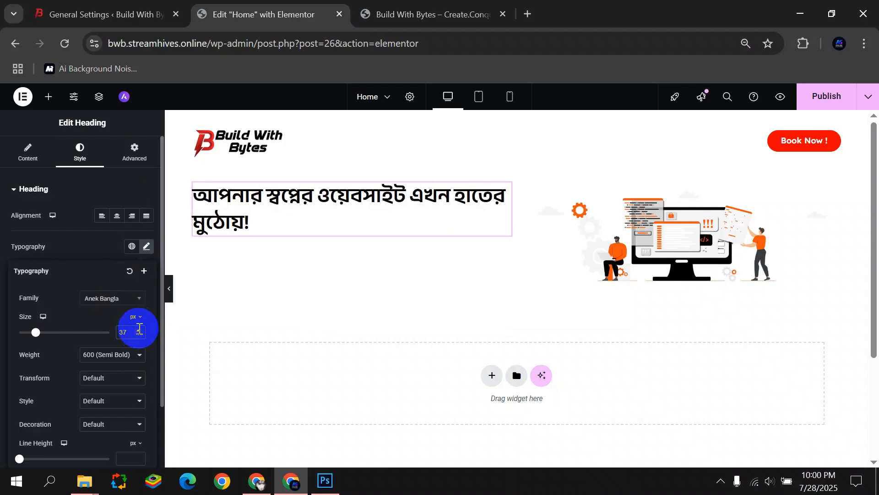
pyautogui.click(169, 288)
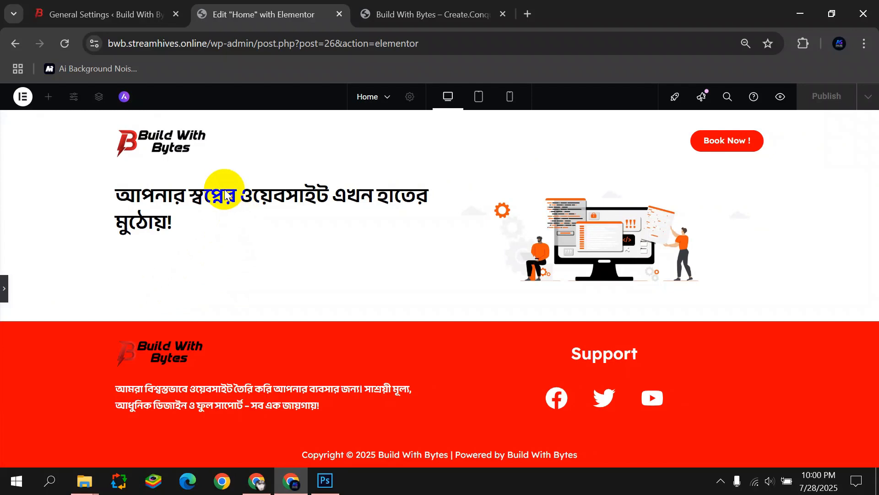
pyautogui.click(3, 300)
# Add a Text Editor widget below the heading and replace its placeholder with the Bengali sentence.
pyautogui.click(48, 97)
pyautogui.moveTo(71, 296); pyautogui.dragTo(261, 234)
pyautogui.moveTo(71, 357); pyautogui.dragTo(4, 278)
pyautogui.press('BackSpace')
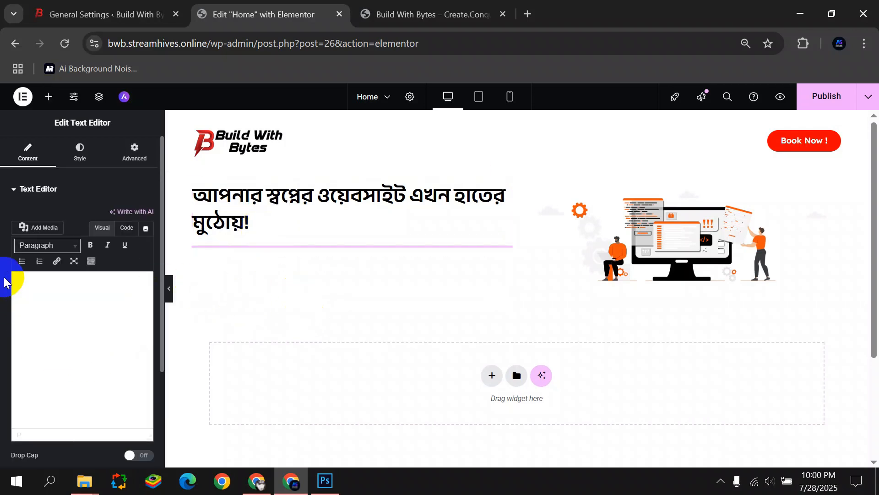
pyautogui.press('super+v')
pyautogui.scroll(-10, 60, 177)
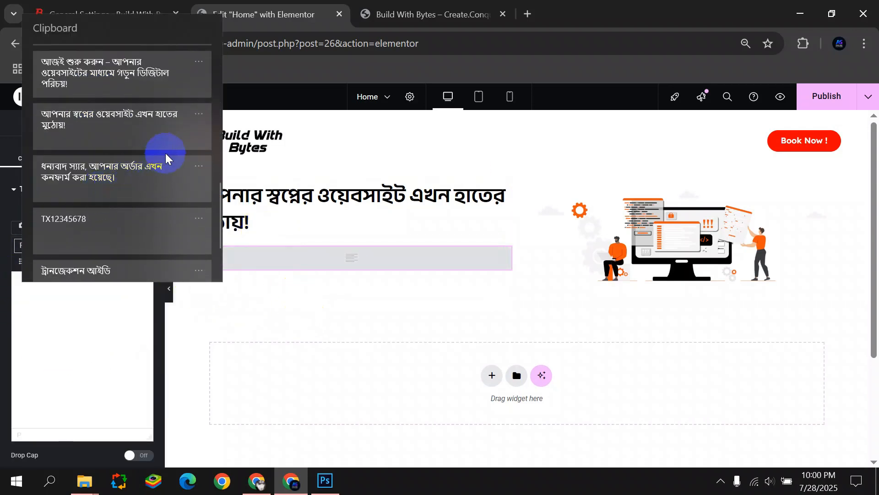
pyautogui.click(101, 82)
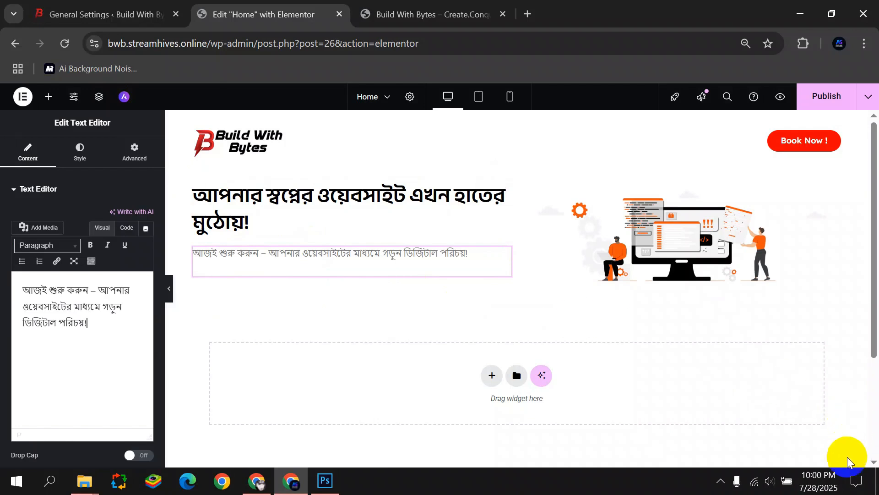
# Pick a text colour for the paragraph in its Style settings.
pyautogui.click(78, 144)
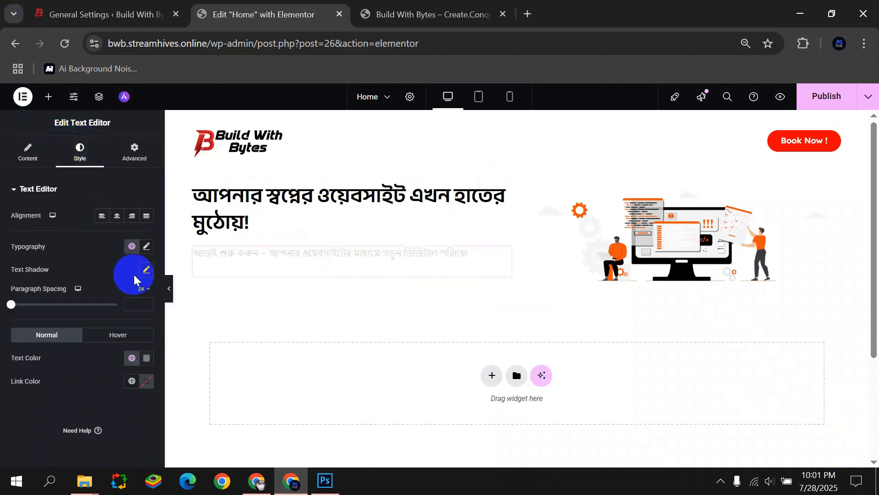
pyautogui.click(146, 358)
pyautogui.click(125, 236)
pyautogui.click(28, 414)
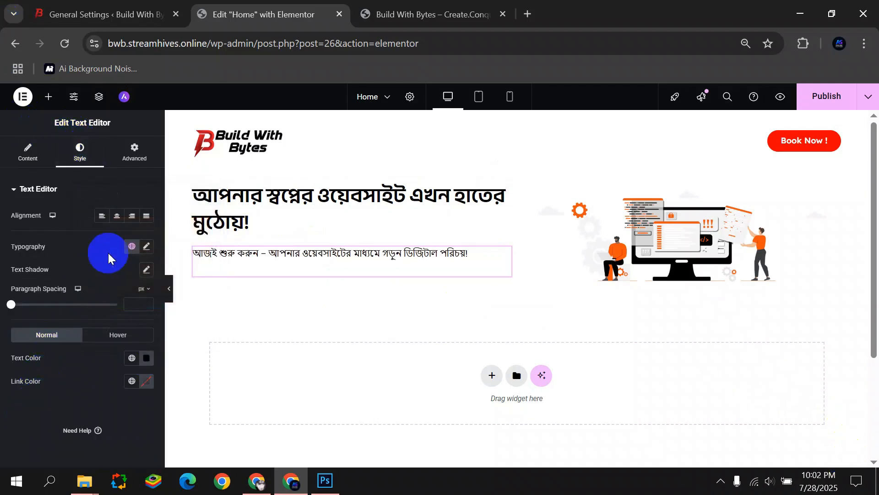
# Set the paragraph typography to Anek Bangla at 600 (Semi Bold) weight.
pyautogui.click(146, 247)
pyautogui.click(122, 299)
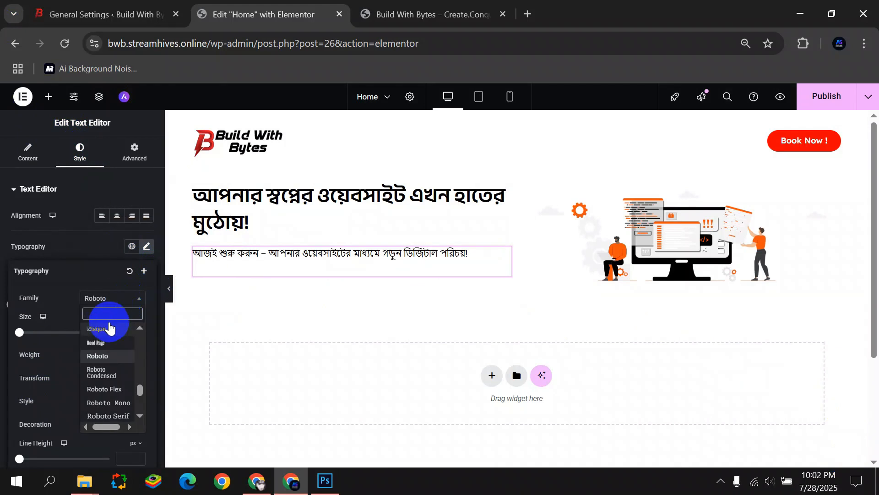
pyautogui.write('anek')
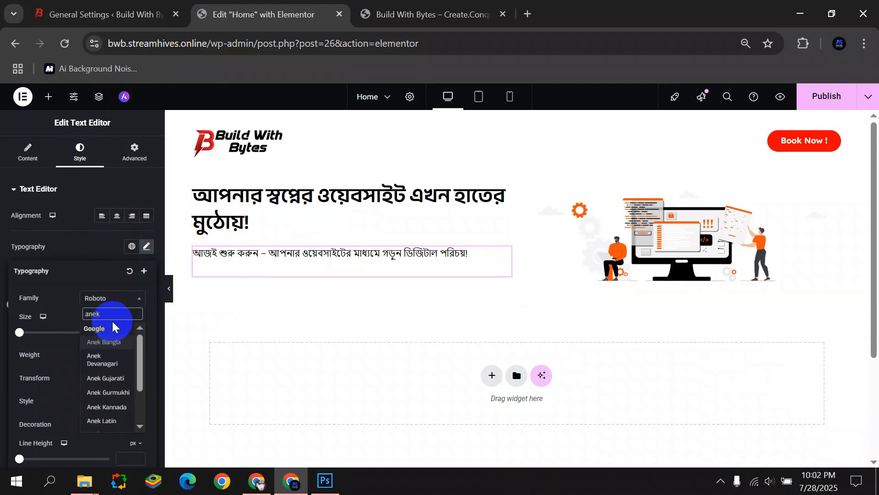
pyautogui.click(105, 342)
pyautogui.write('20')
pyautogui.click(124, 360)
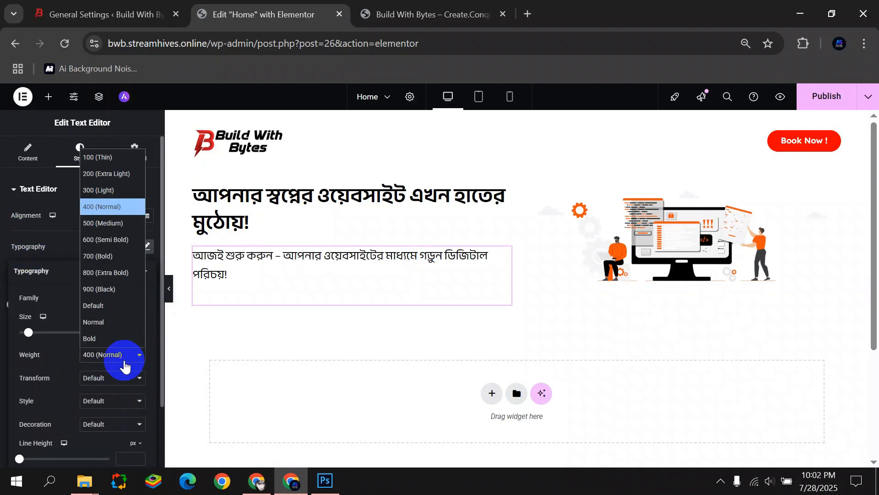
pyautogui.click(98, 240)
pyautogui.click(117, 357)
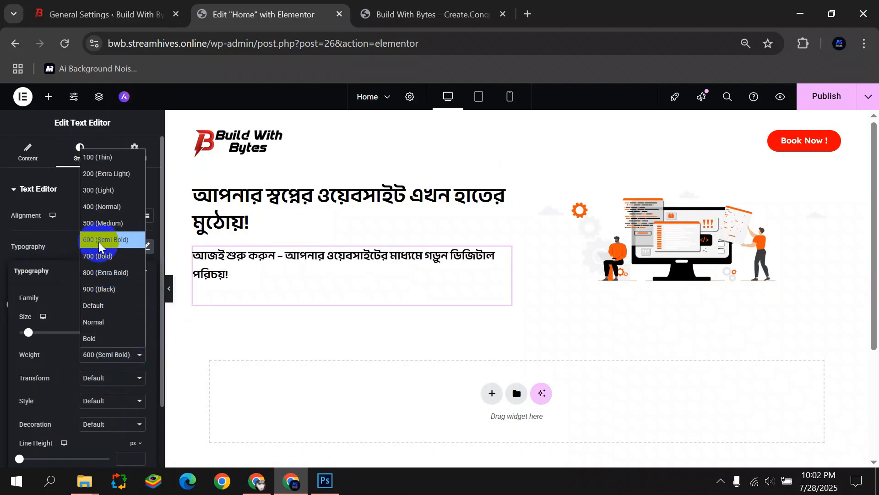
pyautogui.click(98, 240)
pyautogui.click(169, 292)
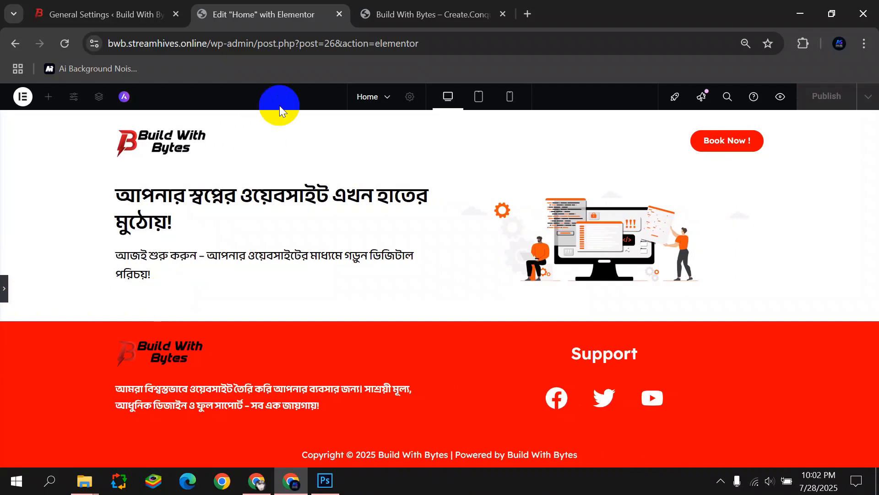
pyautogui.click(4, 293)
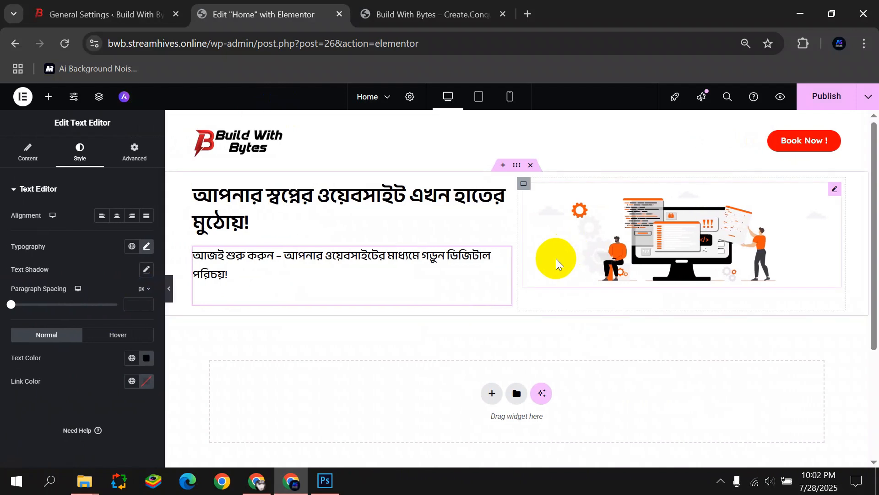
# Unlink the hero container's padding, set 27px top and 38px bottom, then preview.
pyautogui.click(518, 177)
pyautogui.click(132, 155)
pyautogui.click(147, 273)
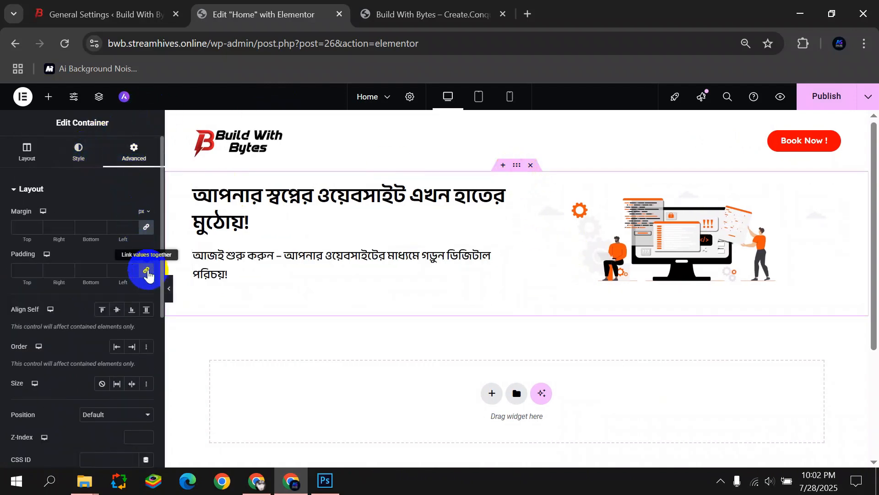
pyautogui.click(48, 272)
pyautogui.click(36, 272)
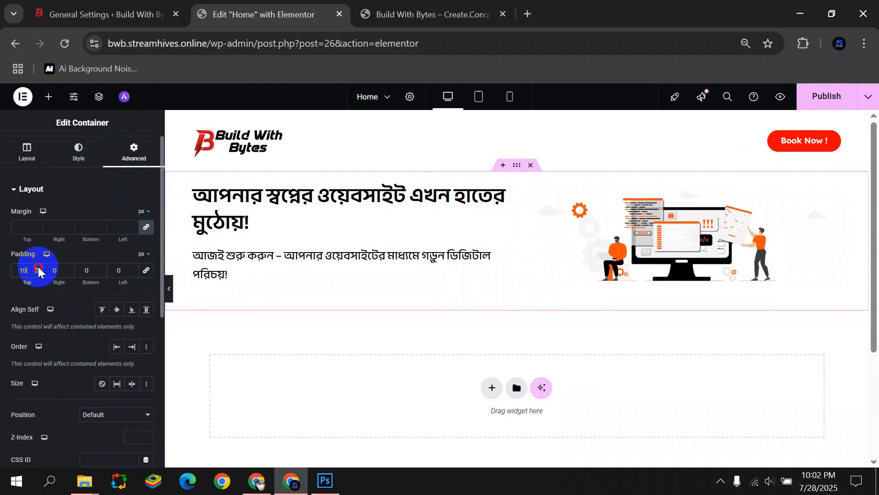
pyautogui.click(121, 270)
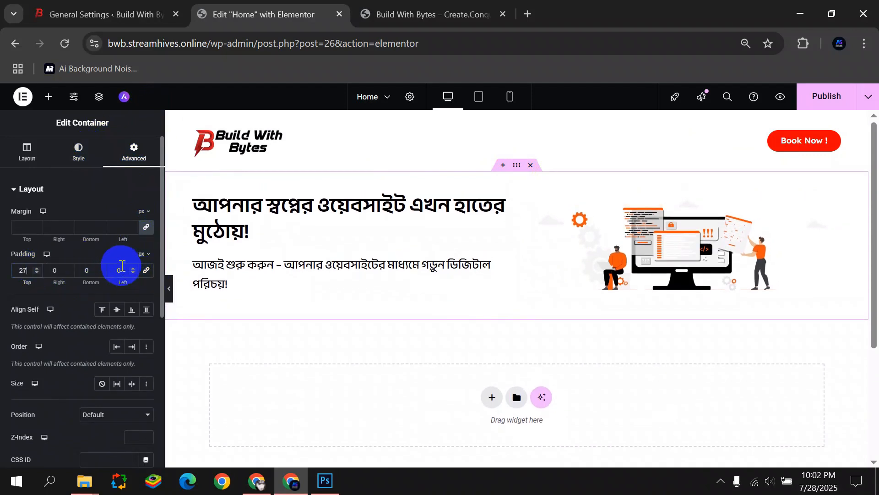
pyautogui.moveTo(101, 269); pyautogui.dragTo(101, 269)
pyautogui.click(167, 284)
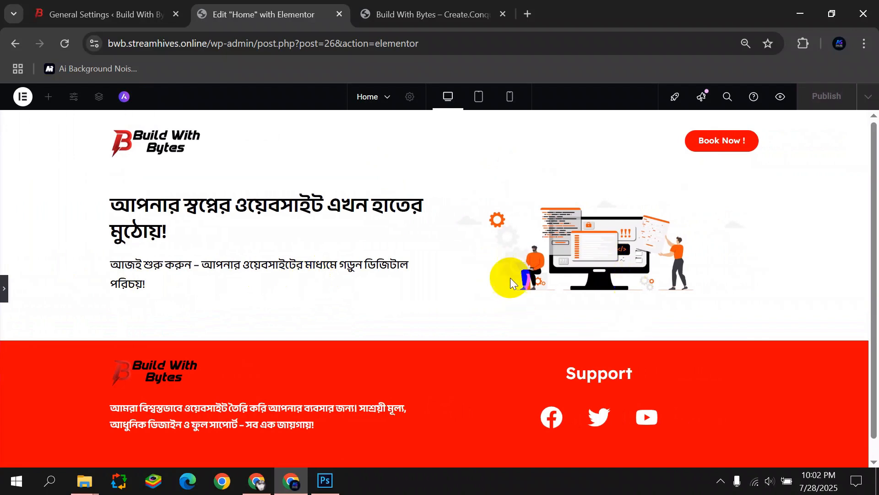
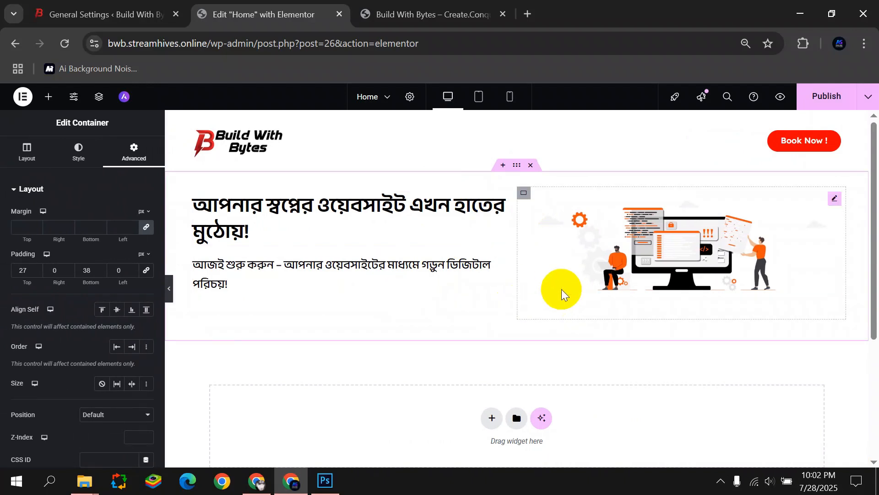
# Add a single-column flexbox section with a heading reading 'আমাদের সেবাসমূহ'.
pyautogui.scroll(-3, 446, 372)
pyautogui.scroll(3, 442, 366)
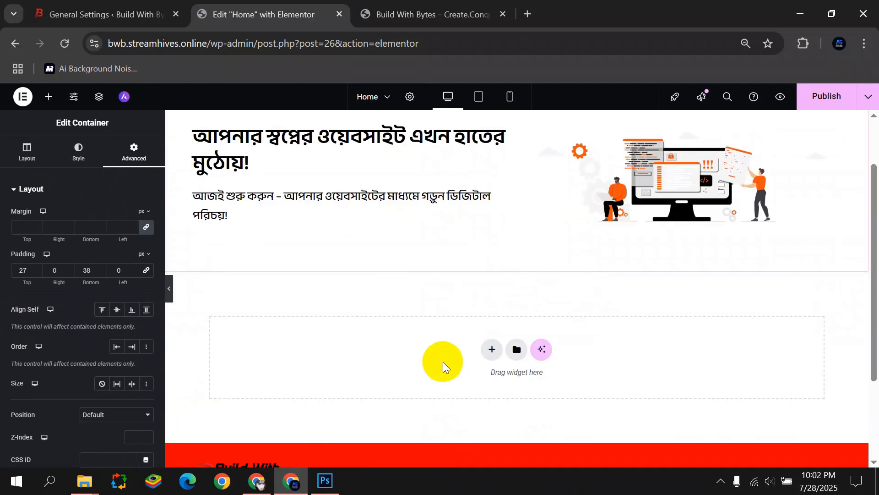
pyautogui.scroll(-1, 441, 358)
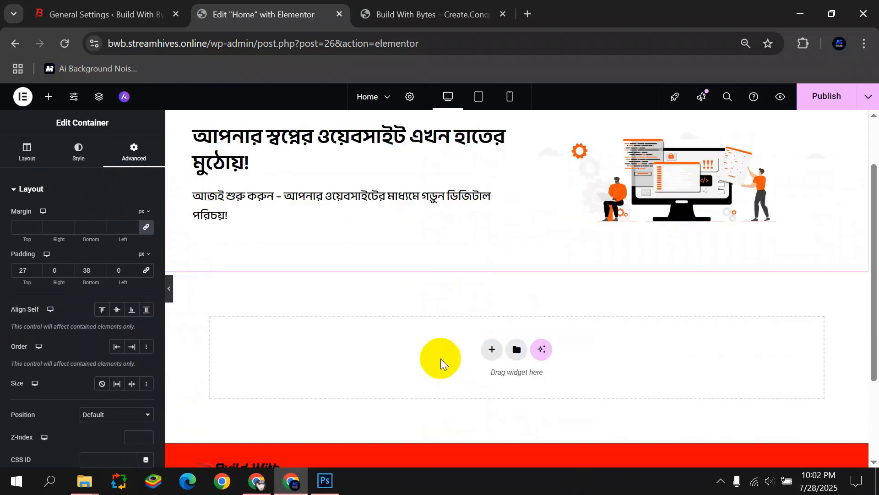
pyautogui.click(490, 350)
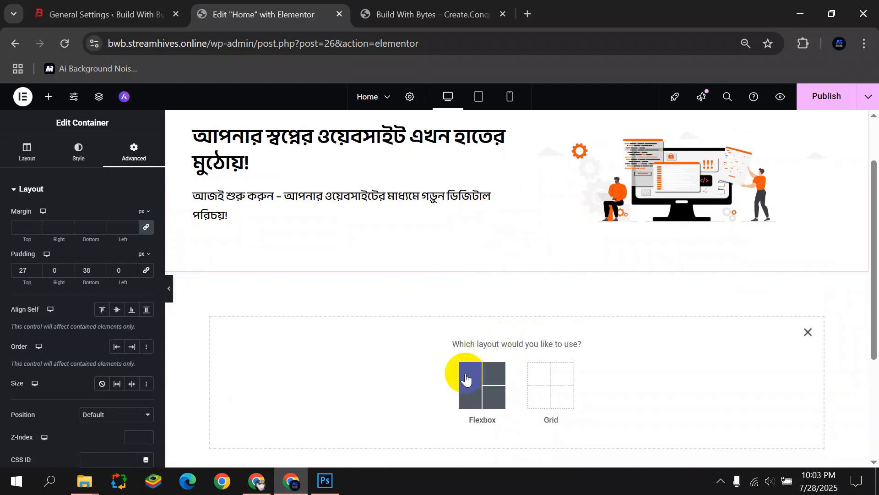
pyautogui.click(466, 379)
pyautogui.click(405, 362)
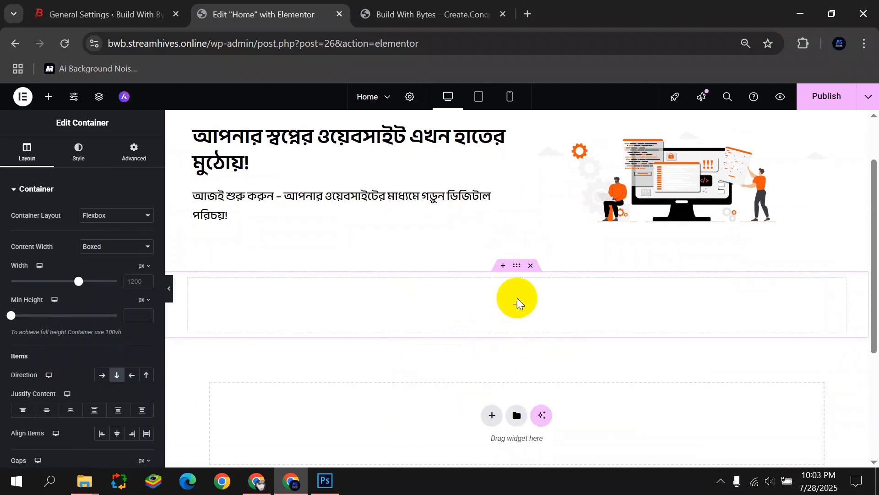
pyautogui.click(48, 96)
pyautogui.moveTo(43, 297); pyautogui.dragTo(361, 294)
pyautogui.moveTo(114, 232); pyautogui.dragTo(1, 264)
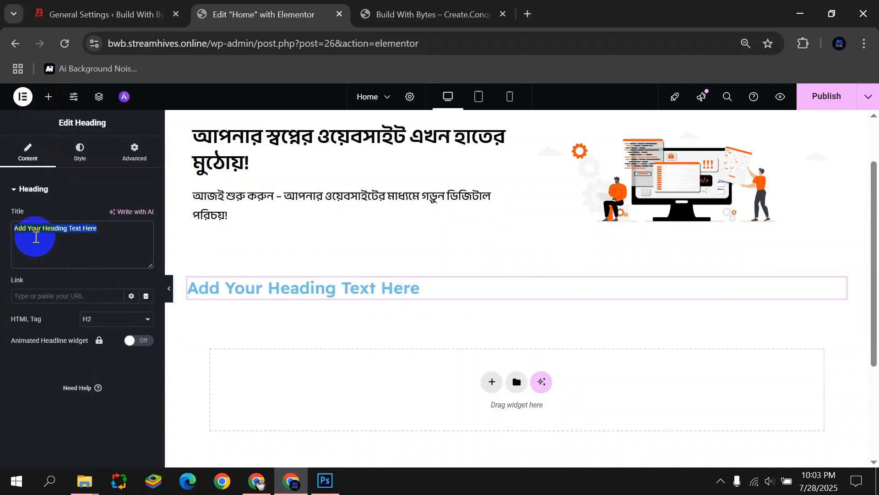
pyautogui.moveTo(112, 232); pyautogui.dragTo(6, 252)
pyautogui.write('আমাদের সেবা সমূহ')
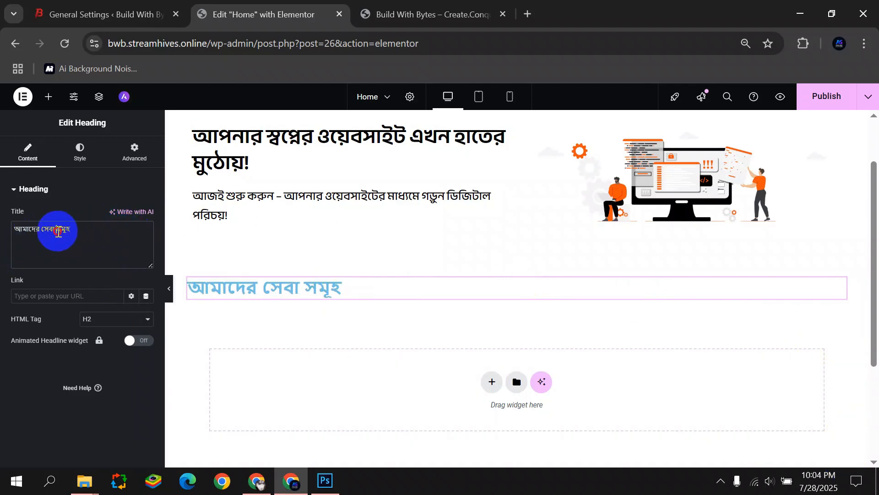
# Centre the heading and make its text black.
pyautogui.click(77, 161)
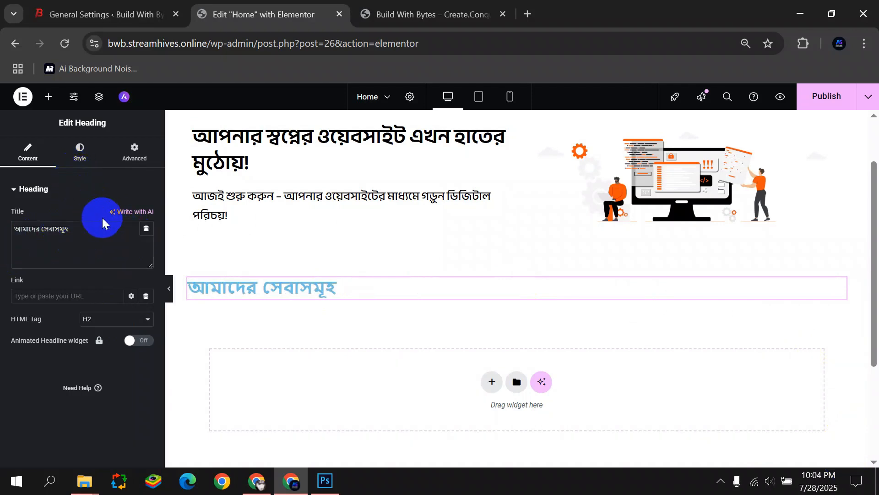
pyautogui.click(117, 215)
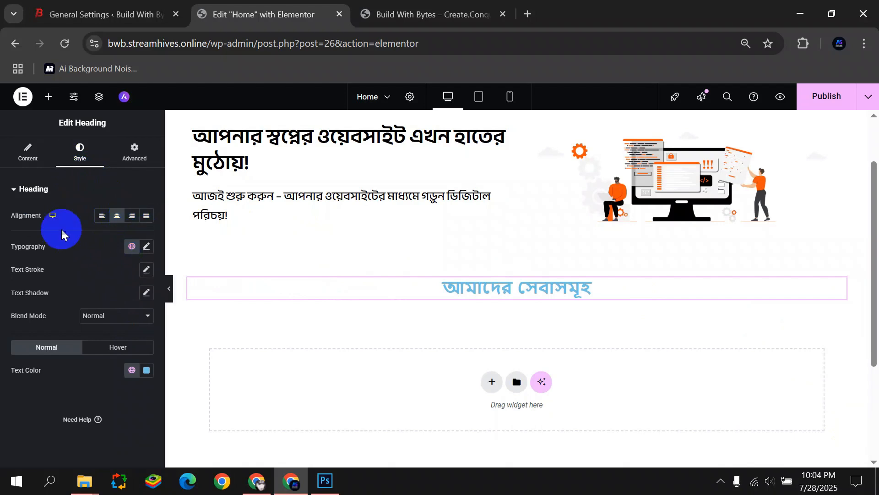
pyautogui.click(147, 371)
pyautogui.moveTo(118, 293); pyautogui.dragTo(28, 387)
pyautogui.click(21, 392)
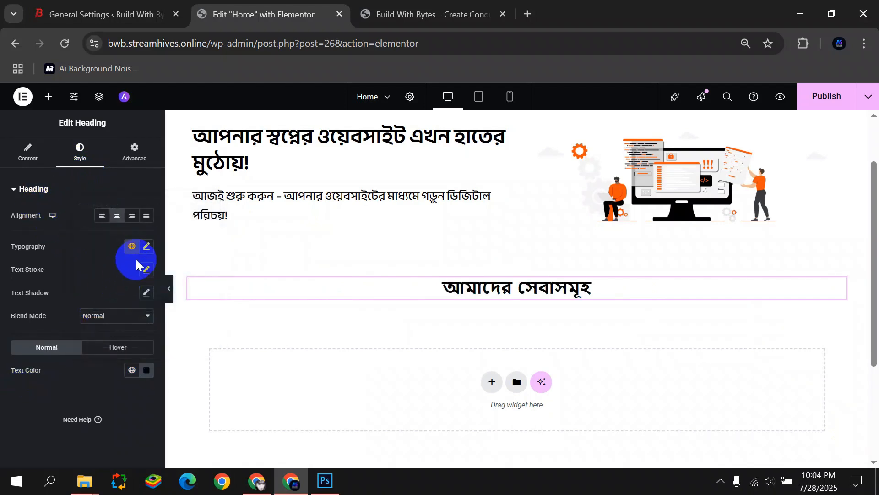
# Set the heading typography to Anek Bangla at 35 px.
pyautogui.click(147, 246)
pyautogui.click(119, 303)
pyautogui.write('Anek')
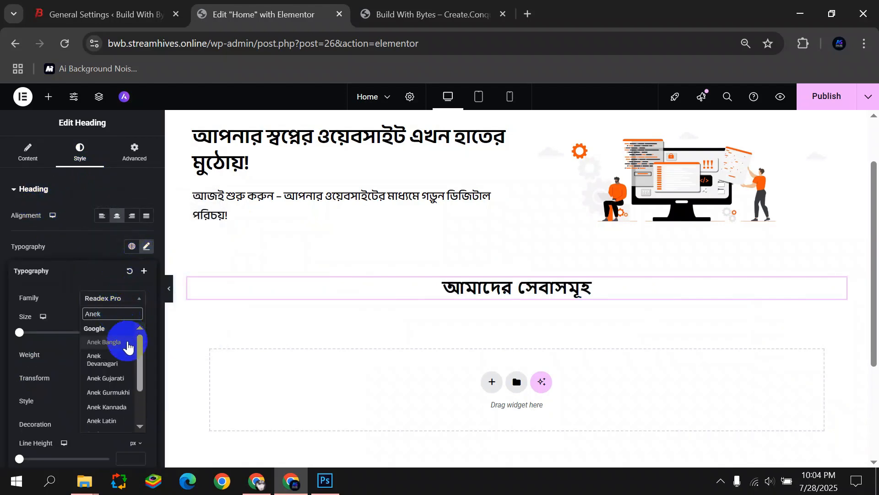
pyautogui.click(127, 343)
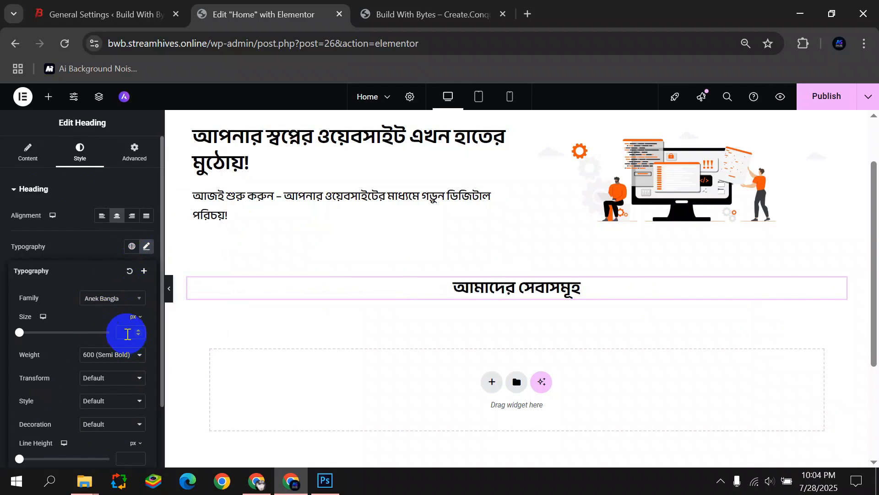
pyautogui.write('35')
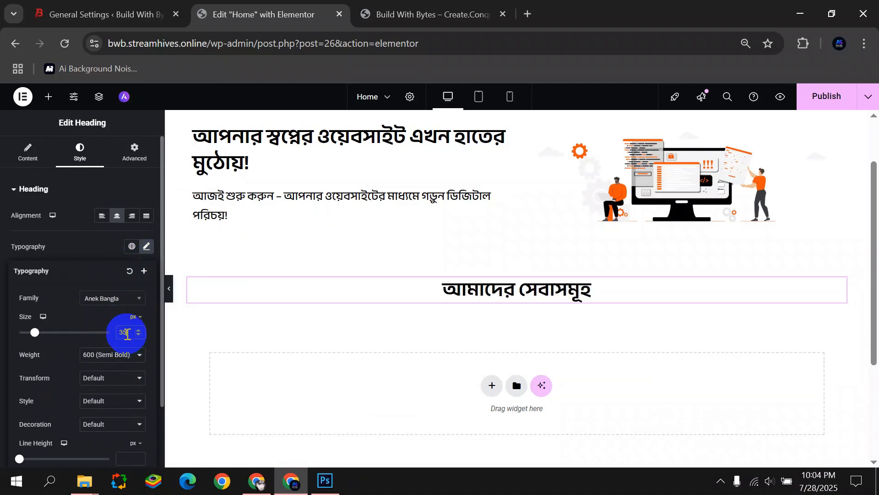
pyautogui.click(169, 288)
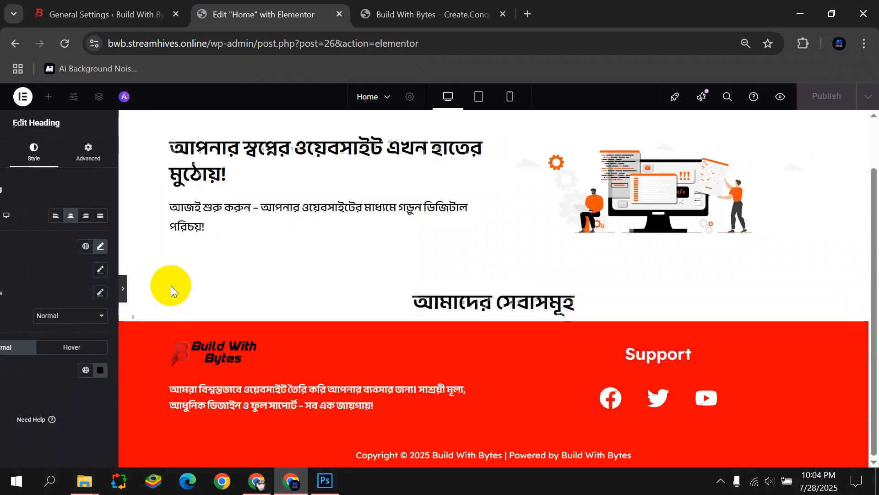
pyautogui.click(4, 287)
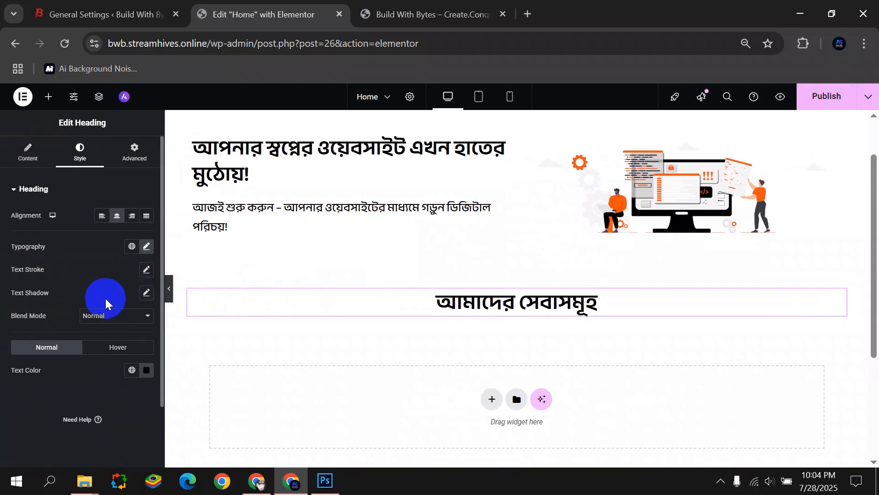
pyautogui.click(141, 249)
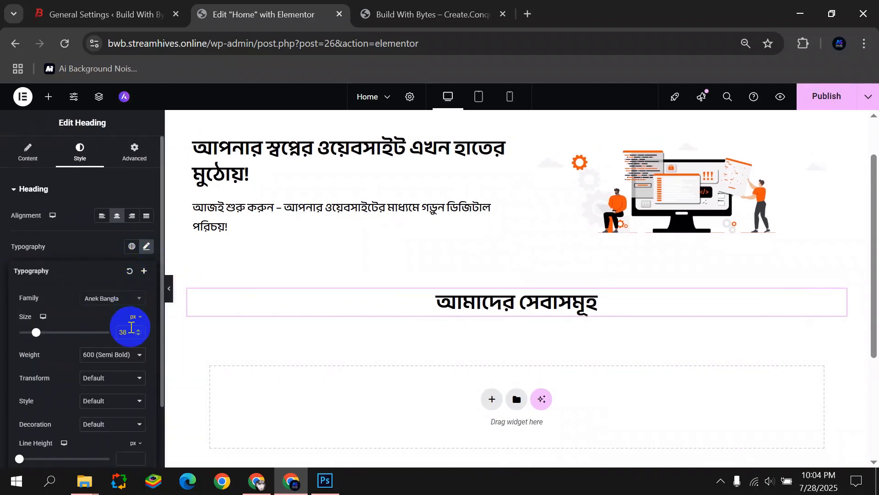
pyautogui.press('BackSpace')
pyautogui.write('54')
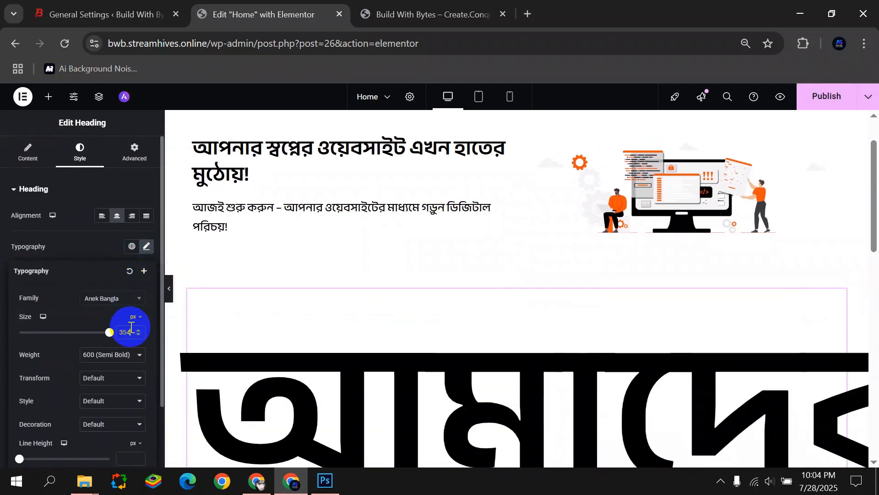
pyautogui.press('BackSpace')
pyautogui.click(1, 361)
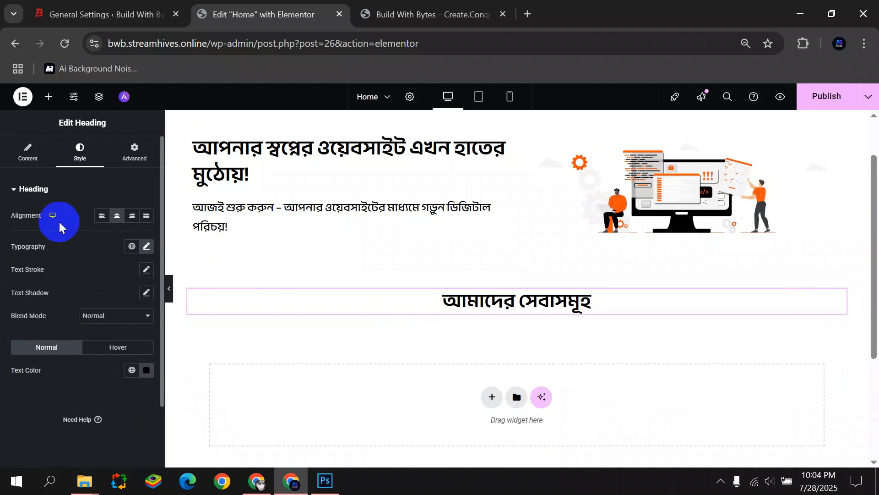
pyautogui.click(169, 288)
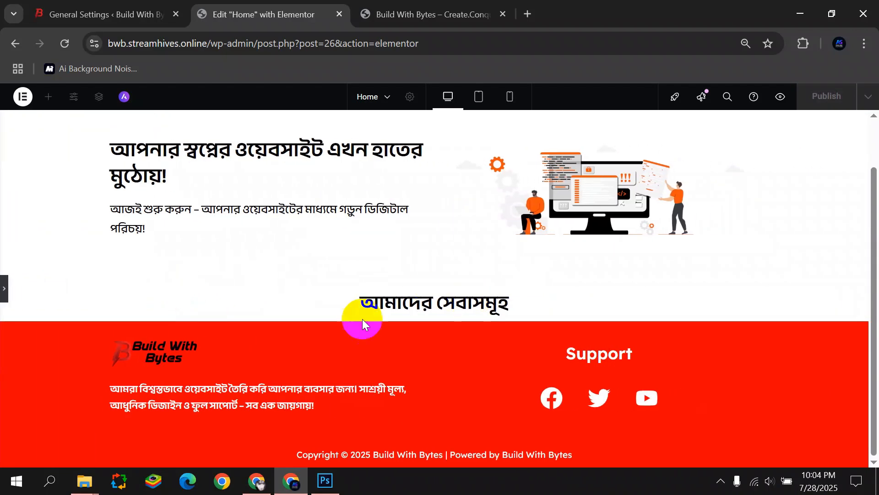
pyautogui.click(2, 297)
# Add a new empty single-column flexbox container beneath the heading.
pyautogui.click(491, 394)
pyautogui.click(477, 403)
pyautogui.click(366, 428)
# Nest an inner container in the new section and duplicate it into three copies.
pyautogui.click(509, 354)
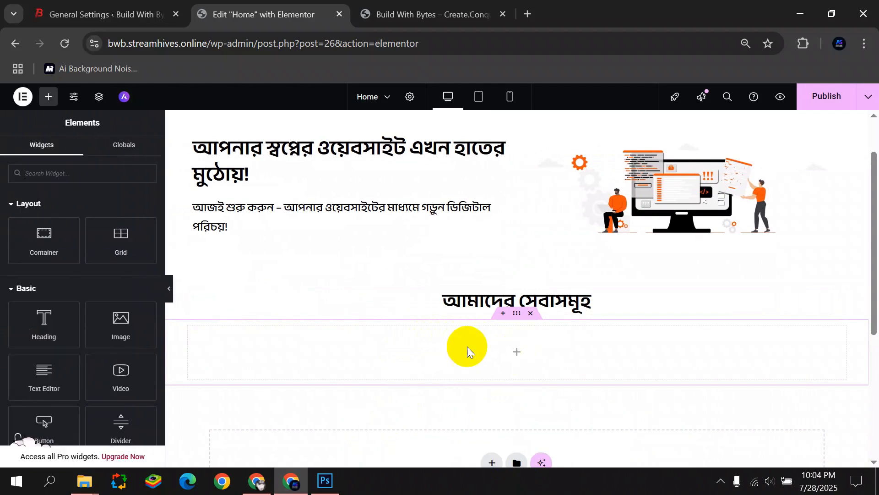
pyautogui.moveTo(53, 252); pyautogui.dragTo(208, 326)
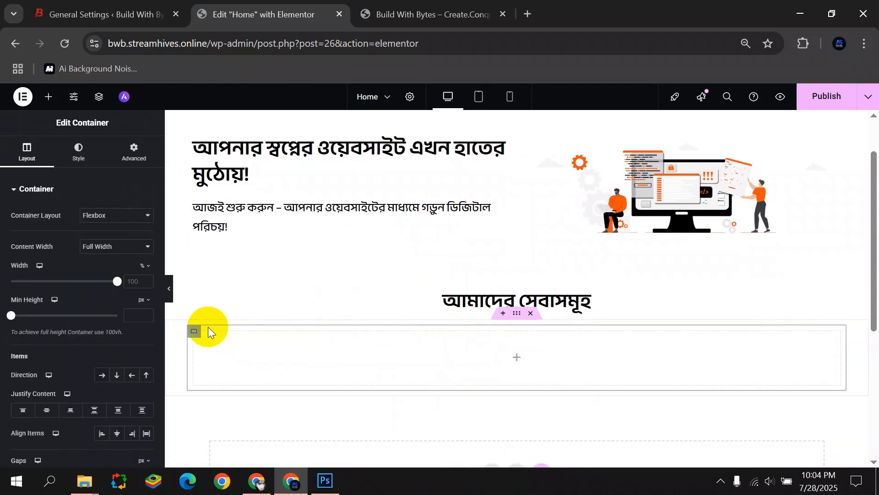
pyautogui.rightClick(193, 328)
pyautogui.click(213, 208)
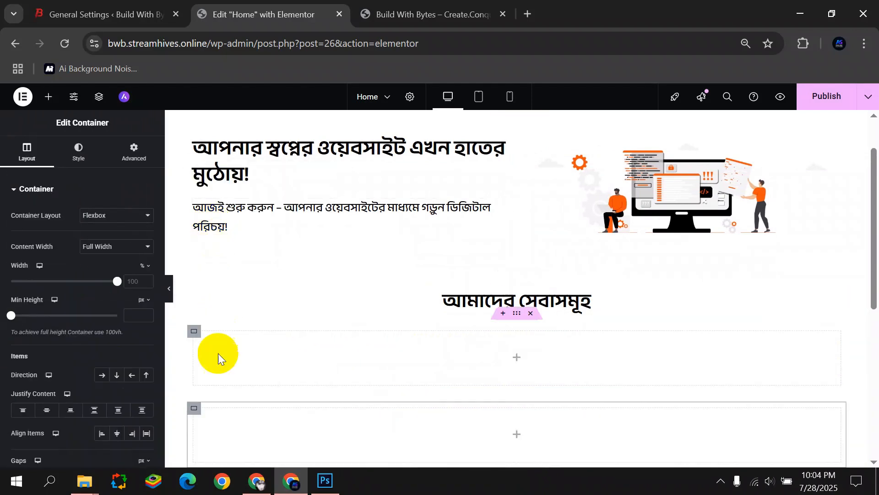
pyautogui.rightClick(192, 408)
pyautogui.click(239, 208)
# Set the outer section's direction to Row so the three containers sit side by side.
pyautogui.scroll(-3, 304, 327)
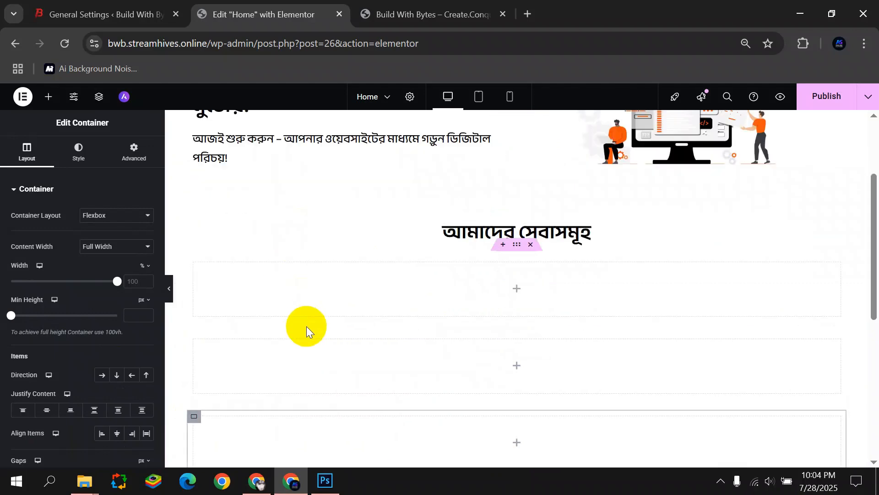
pyautogui.click(515, 177)
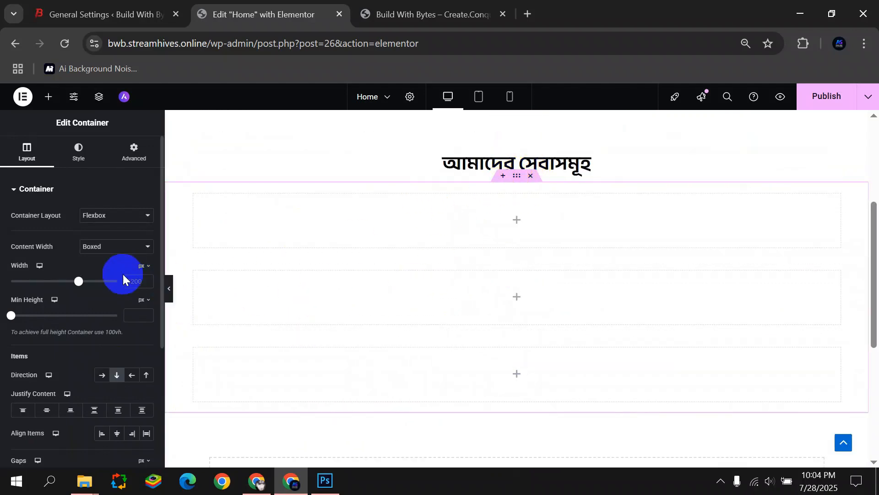
pyautogui.moveTo(4, 380); pyautogui.dragTo(72, 376)
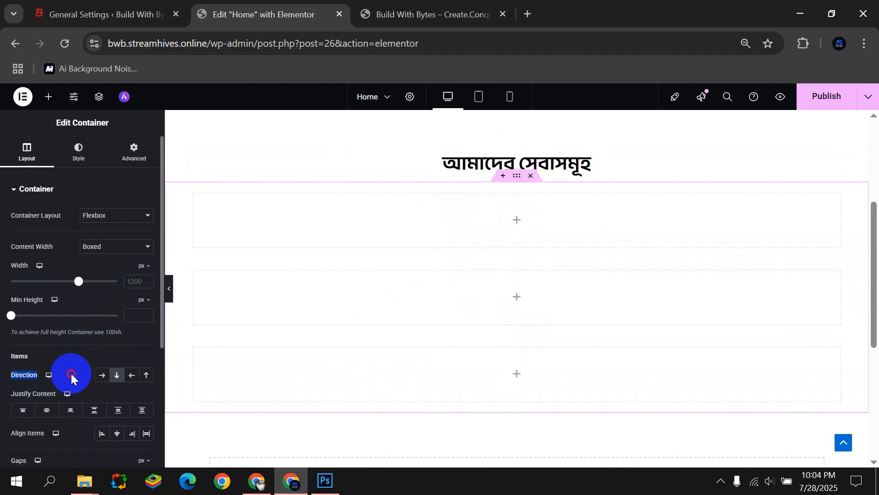
pyautogui.click(99, 378)
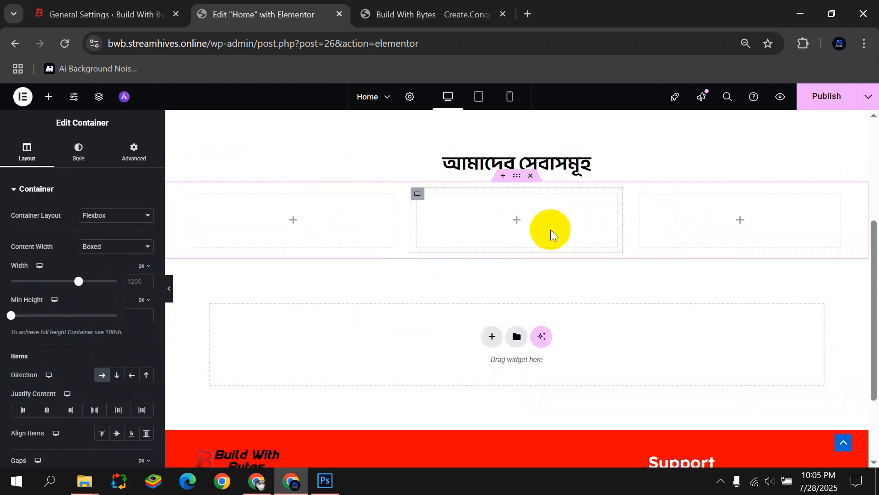
# Add a heading to the first card and paste 'Starter Package' from the notes as its title.
pyautogui.click(290, 228)
pyautogui.moveTo(45, 329); pyautogui.dragTo(302, 219)
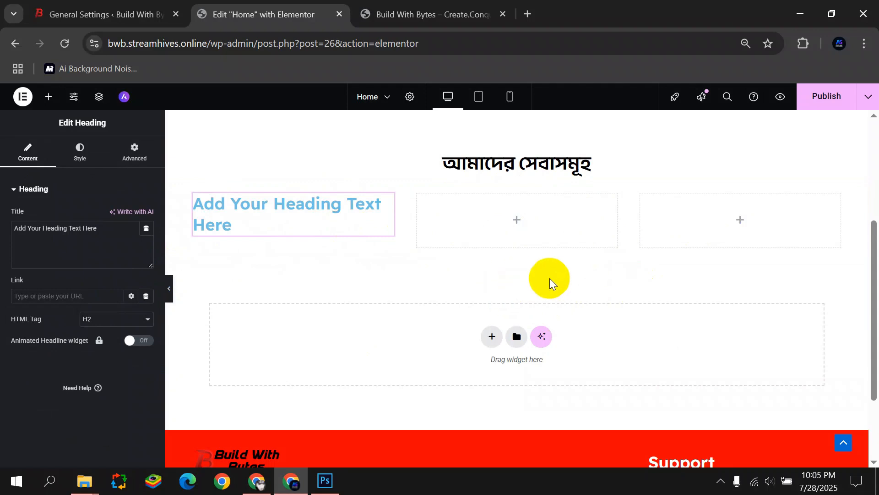
pyautogui.click(359, 480)
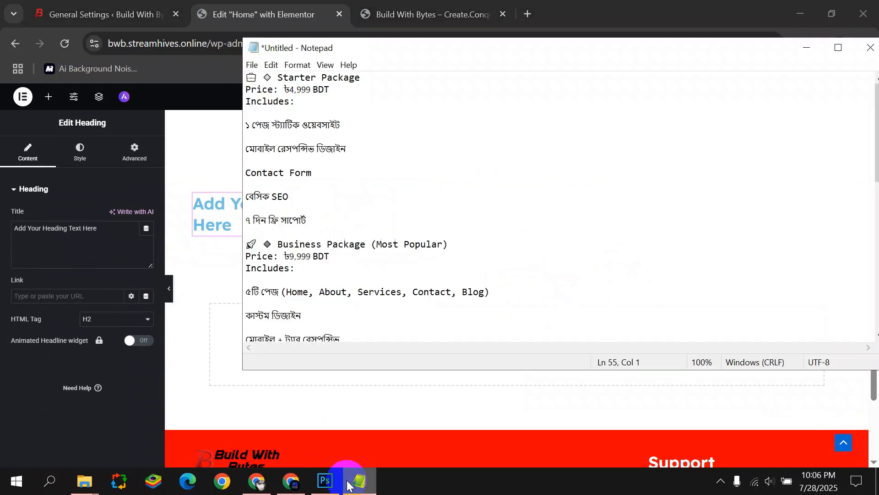
pyautogui.moveTo(297, 76); pyautogui.dragTo(358, 78)
pyautogui.hotkey('ctrl', 'c')
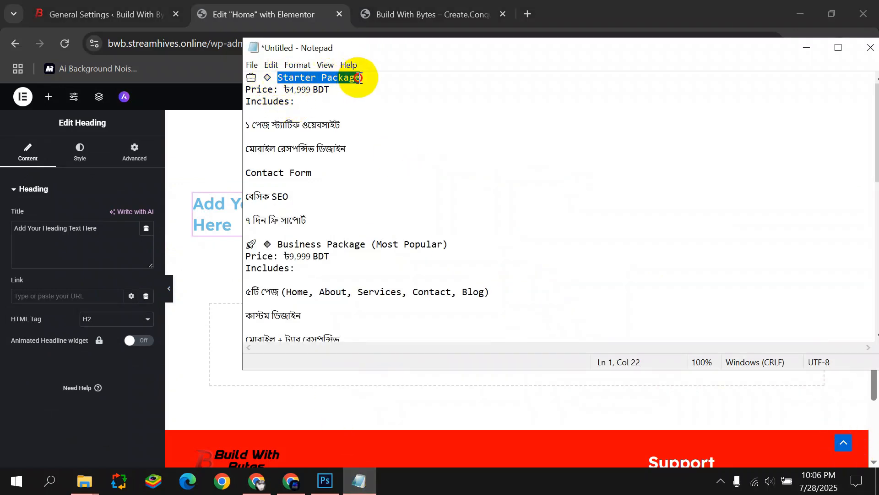
pyautogui.moveTo(112, 225); pyautogui.dragTo(10, 235)
pyautogui.hotkey('ctrl', 'v')
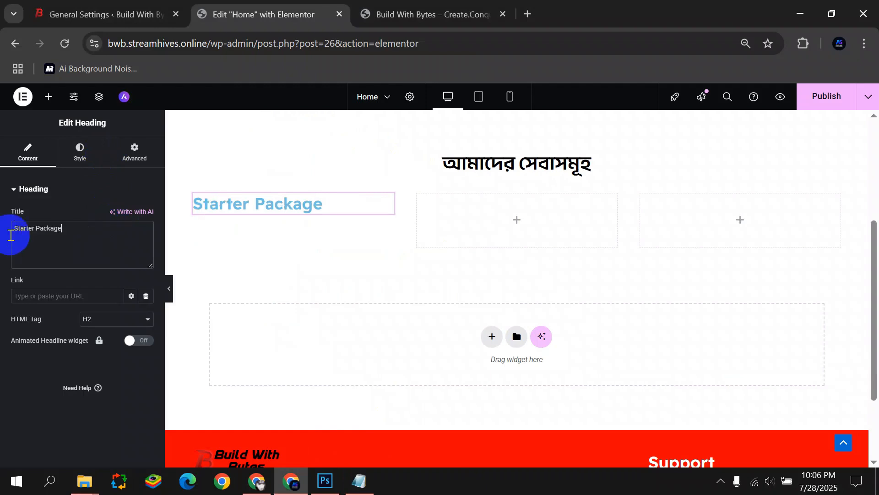
# Centre the Starter Package heading, make it black, and set Readex Pro at 20 px.
pyautogui.click(71, 160)
pyautogui.click(117, 215)
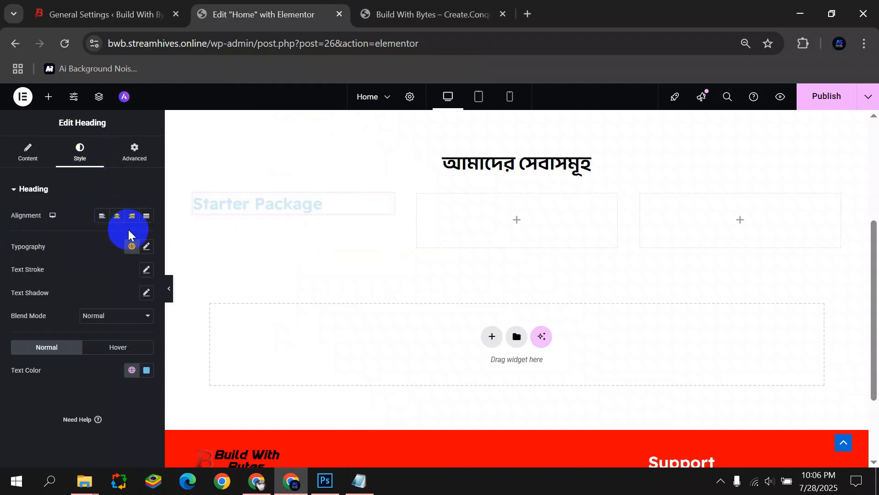
pyautogui.click(146, 246)
pyautogui.click(132, 299)
pyautogui.click(9, 303)
pyautogui.click(147, 370)
pyautogui.click(88, 300)
pyautogui.click(147, 246)
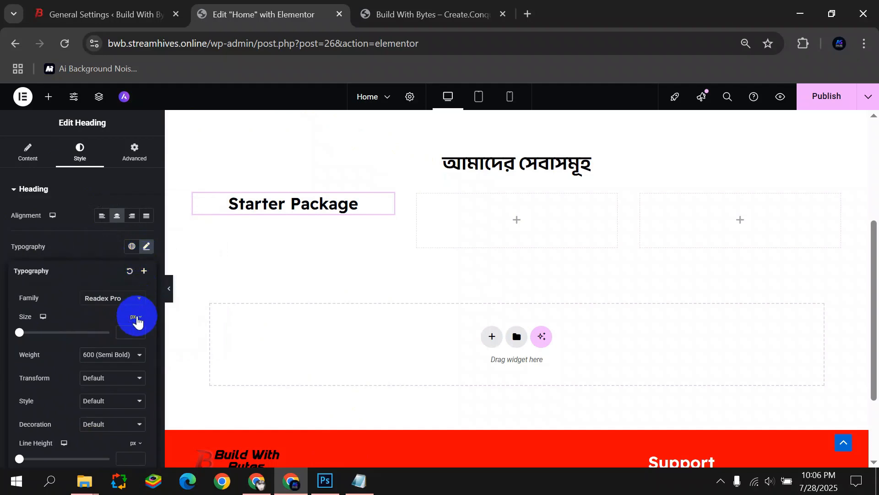
pyautogui.write('1')
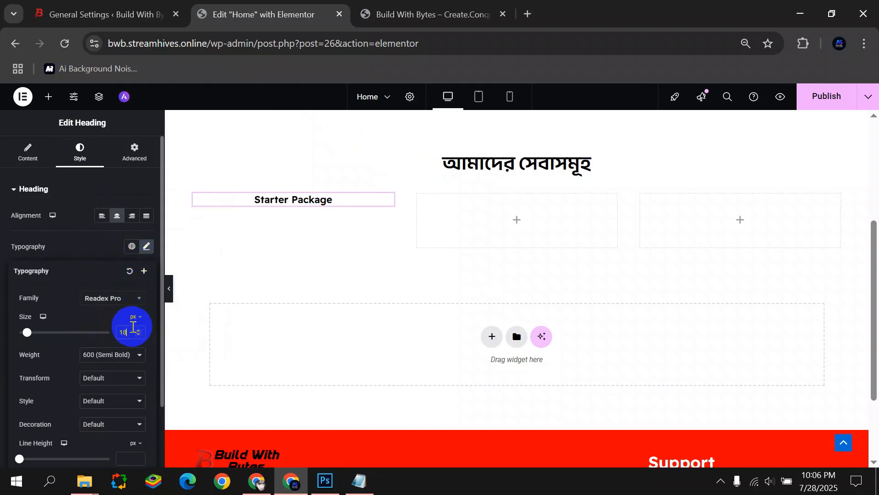
pyautogui.write('8')
pyautogui.press('BackSpace')
pyautogui.press('BackSpace')
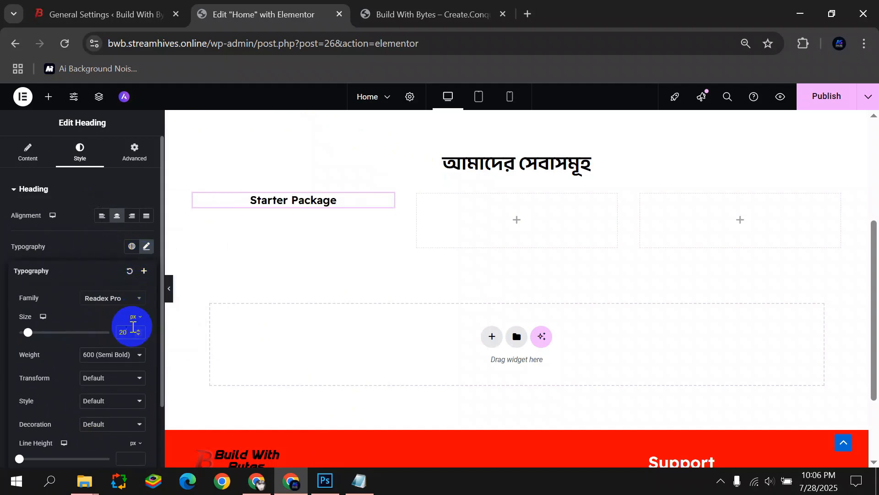
pyautogui.click(195, 195)
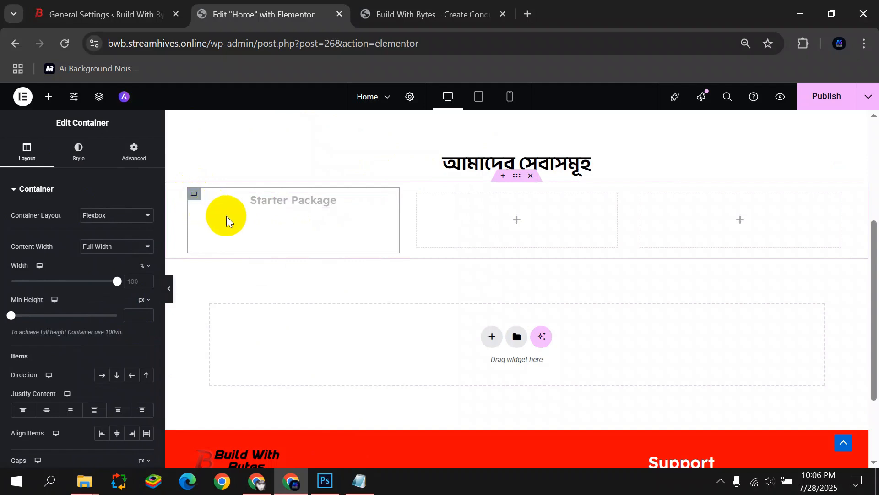
# Give the Starter Package card a solid red border with 20 px rounded corners.
pyautogui.click(78, 151)
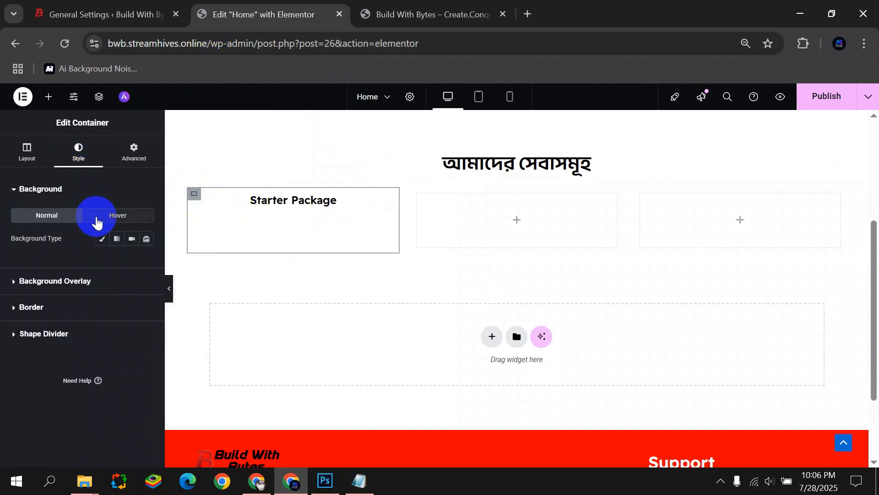
pyautogui.click(87, 306)
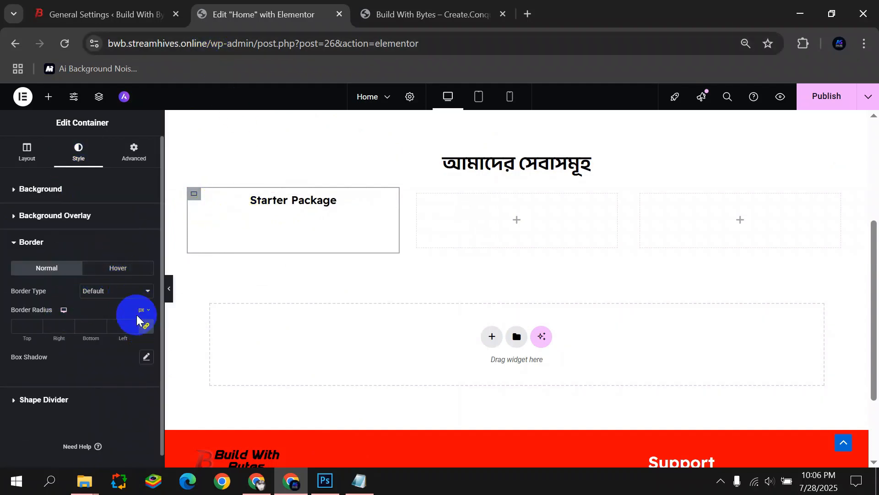
pyautogui.click(114, 293)
pyautogui.click(109, 334)
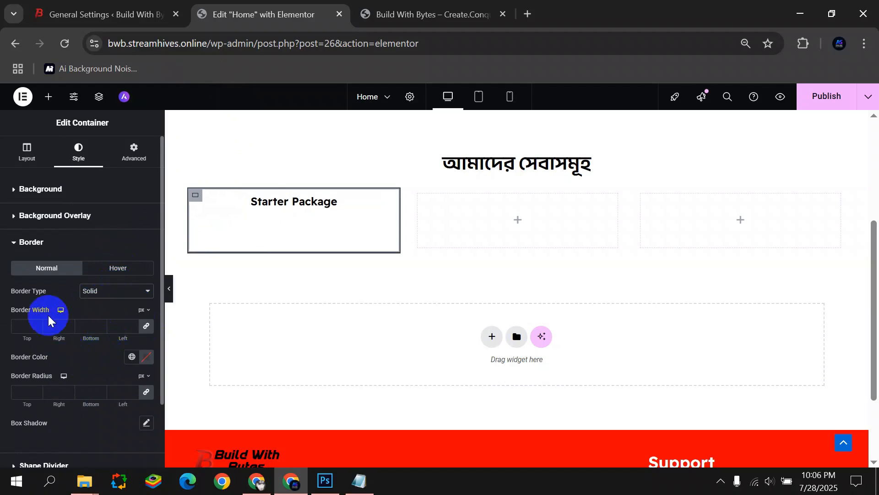
pyautogui.click(146, 357)
pyautogui.moveTo(198, 220); pyautogui.dragTo(210, 205)
pyautogui.click(2, 205)
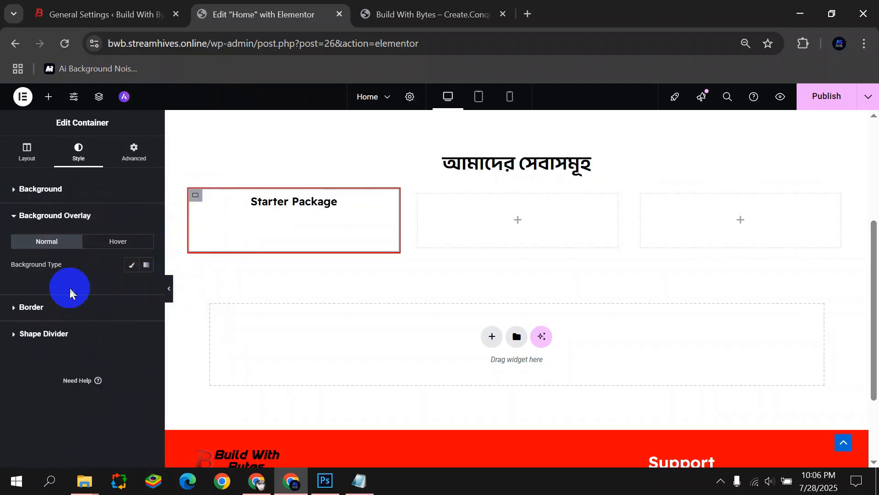
pyautogui.click(69, 306)
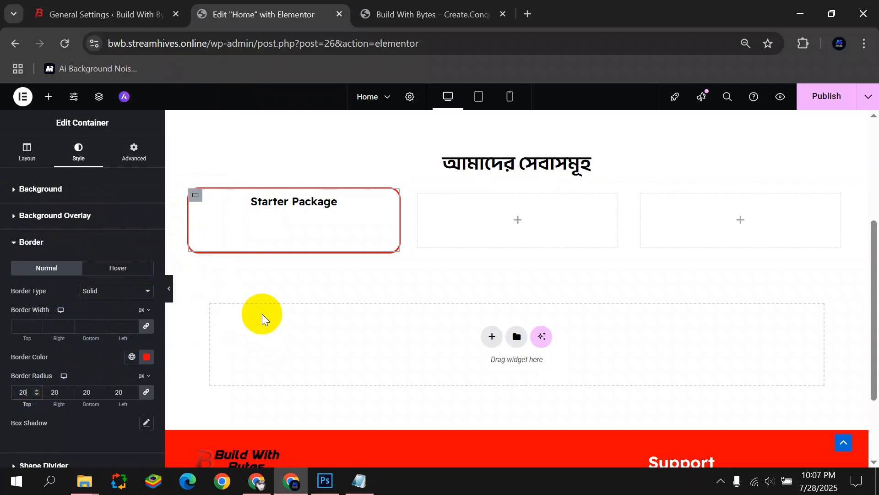
# Enlarge the Starter Package heading to 22 px and preview the card.
pyautogui.click(383, 202)
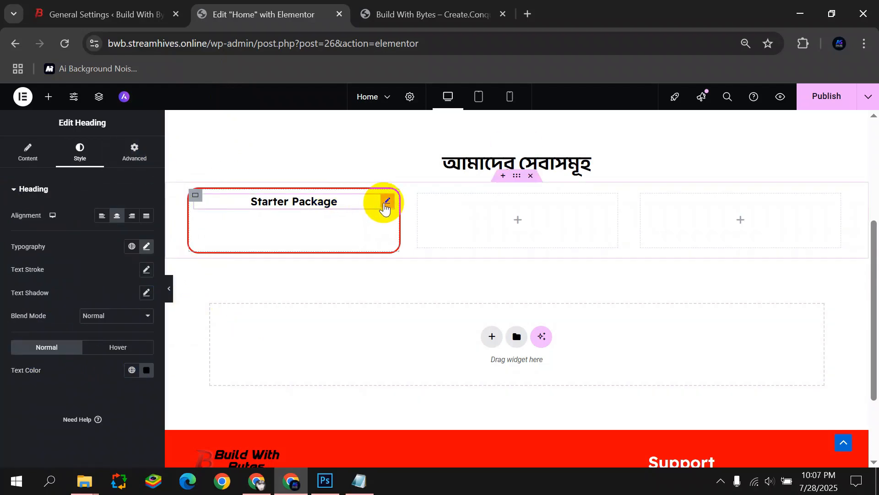
pyautogui.click(147, 246)
pyautogui.click(139, 332)
pyautogui.click(139, 332)
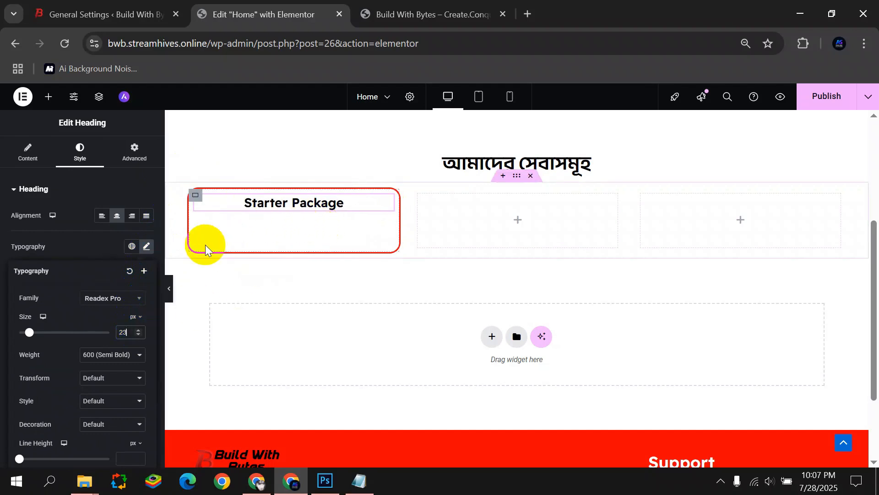
pyautogui.click(4, 306)
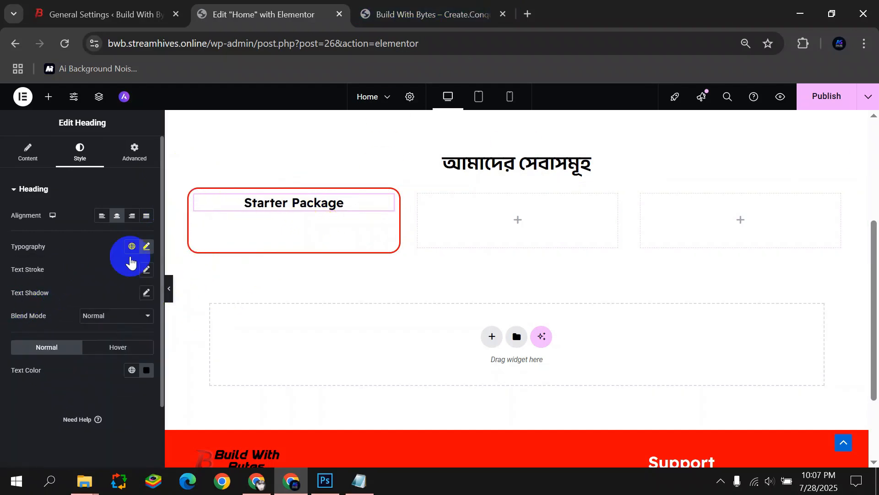
pyautogui.click(171, 298)
pyautogui.click(4, 290)
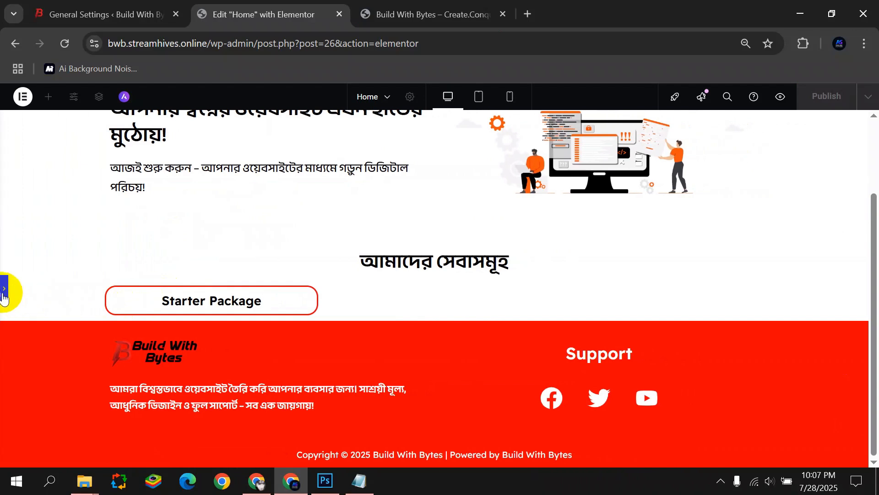
# Open the widget library and switch to the package notes in Notepad.
pyautogui.click(48, 96)
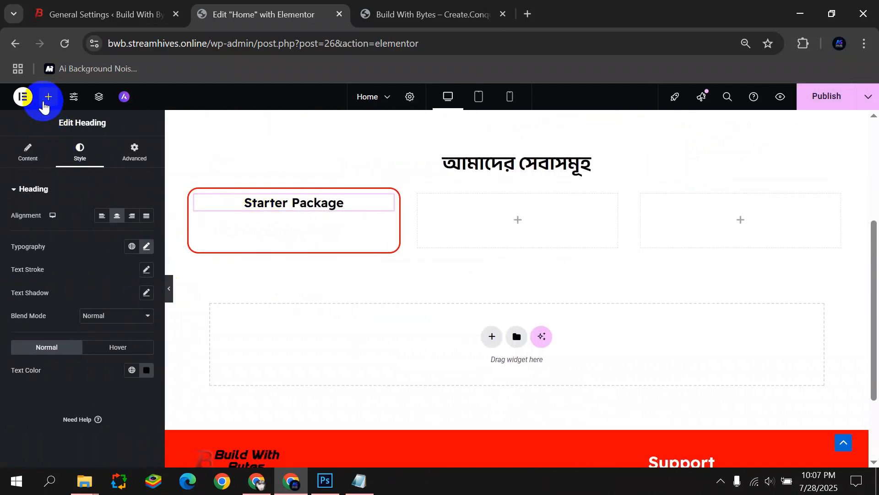
pyautogui.moveTo(43, 367); pyautogui.dragTo(29, 209)
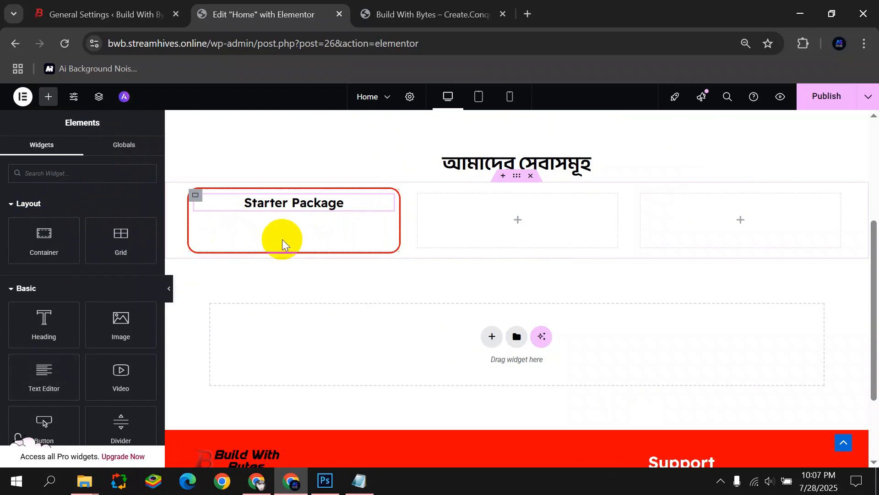
pyautogui.click(359, 481)
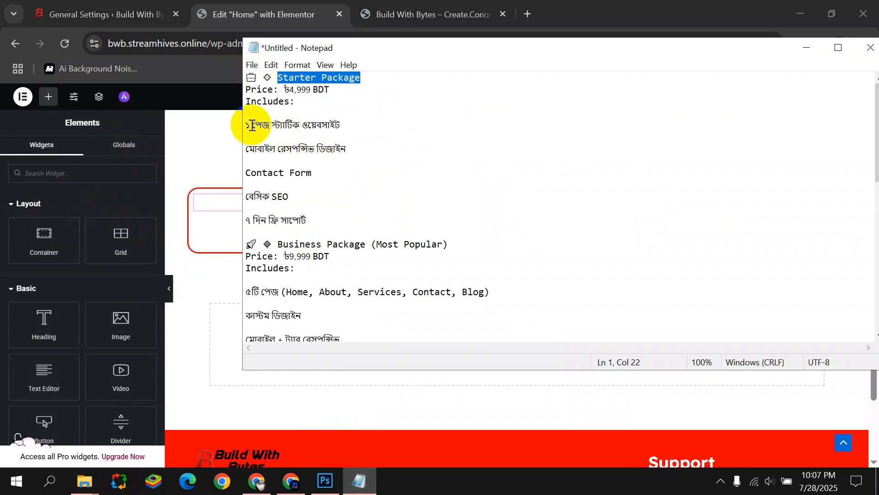
# Add a text block to the Starter Package card containing the price line 'Price: ৳4,999 BDT'.
pyautogui.moveTo(244, 90); pyautogui.dragTo(336, 87)
pyautogui.hotkey('ctrl', 'c')
pyautogui.write('c')
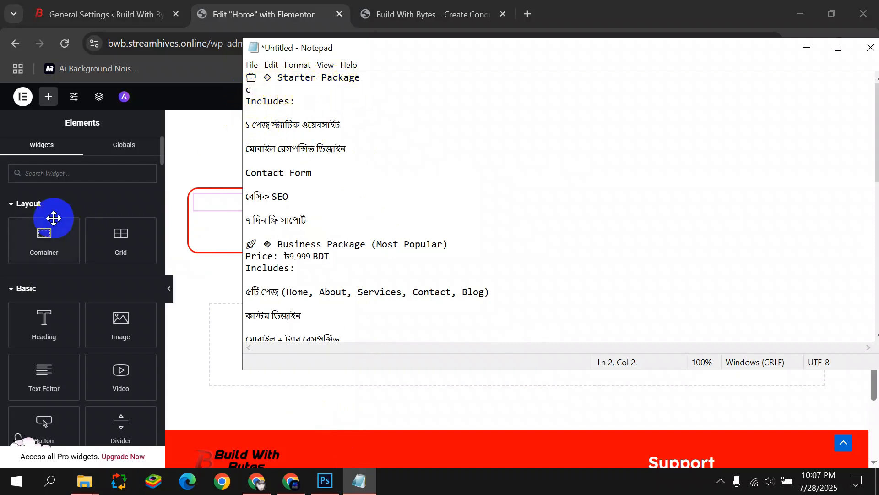
pyautogui.press('BackSpace')
pyautogui.click(178, 160)
pyautogui.click(10, 289)
pyautogui.click(17, 288)
pyautogui.moveTo(44, 376); pyautogui.dragTo(301, 212)
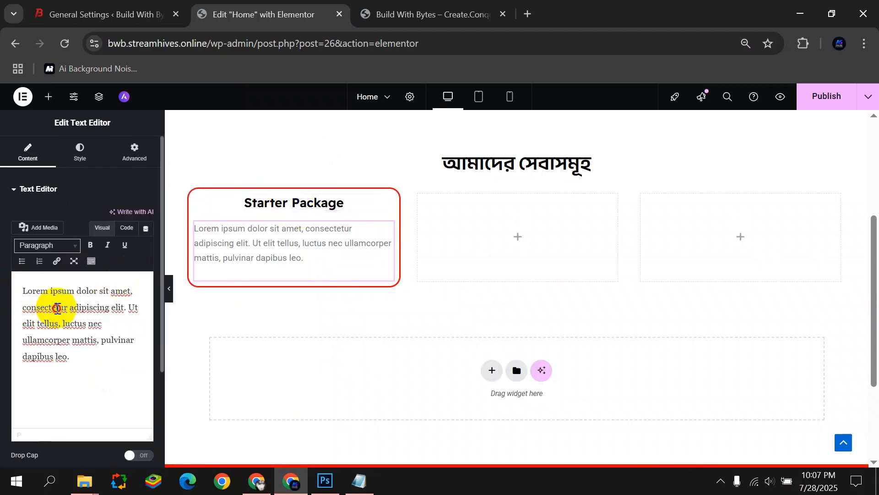
pyautogui.hotkey('ctrl', 'a')
pyautogui.press('BackSpace')
pyautogui.hotkey('ctrl', 'v')
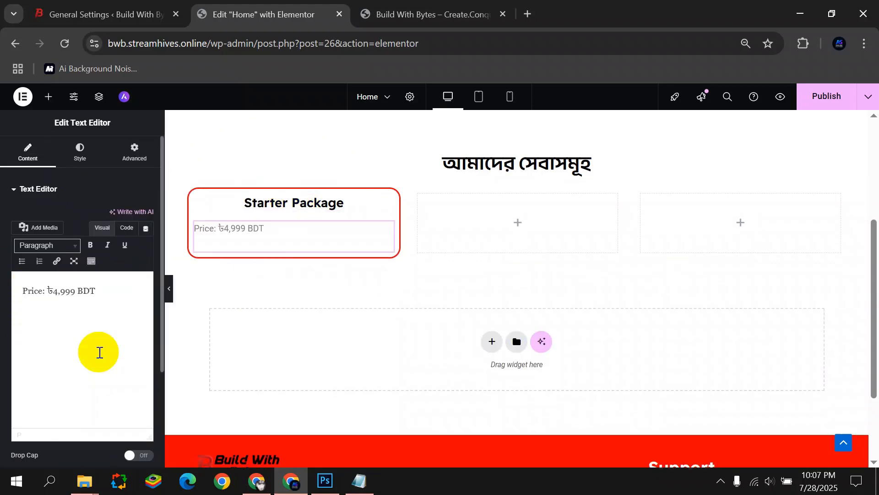
# Centre the price text, set it to Readex Pro, and make it black.
pyautogui.click(76, 164)
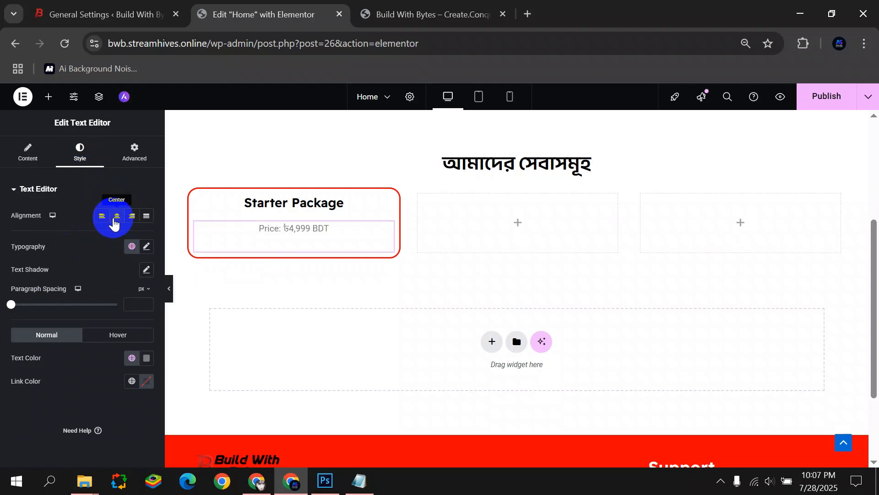
pyautogui.click(147, 247)
pyautogui.click(118, 299)
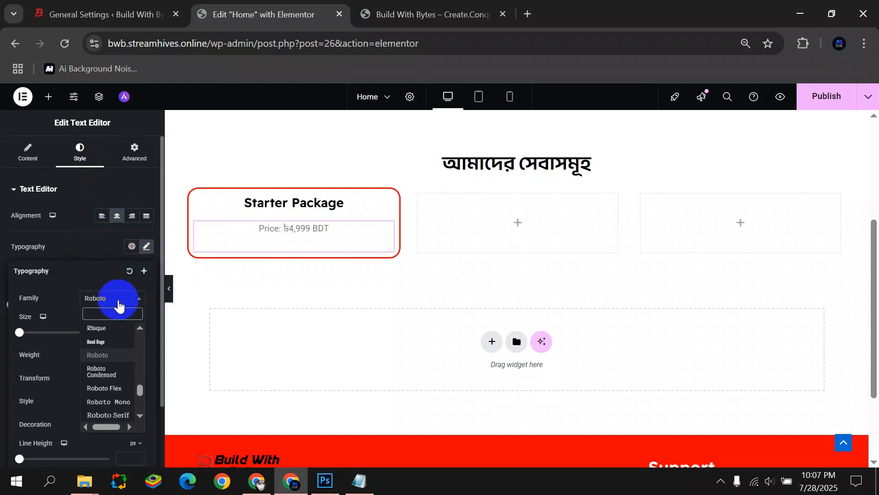
pyautogui.click(83, 335)
pyautogui.click(146, 247)
pyautogui.click(124, 298)
pyautogui.write('Read')
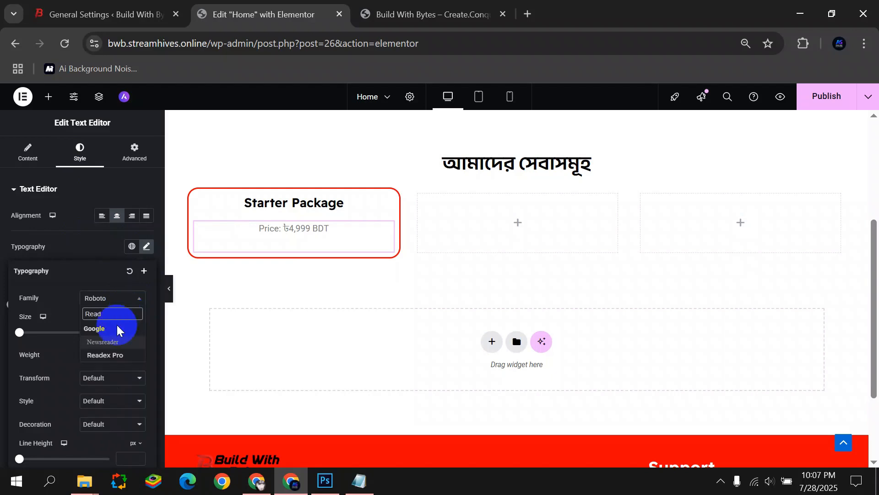
pyautogui.click(110, 355)
pyautogui.click(95, 291)
pyautogui.click(146, 357)
pyautogui.moveTo(120, 262); pyautogui.dragTo(53, 372)
pyautogui.click(54, 372)
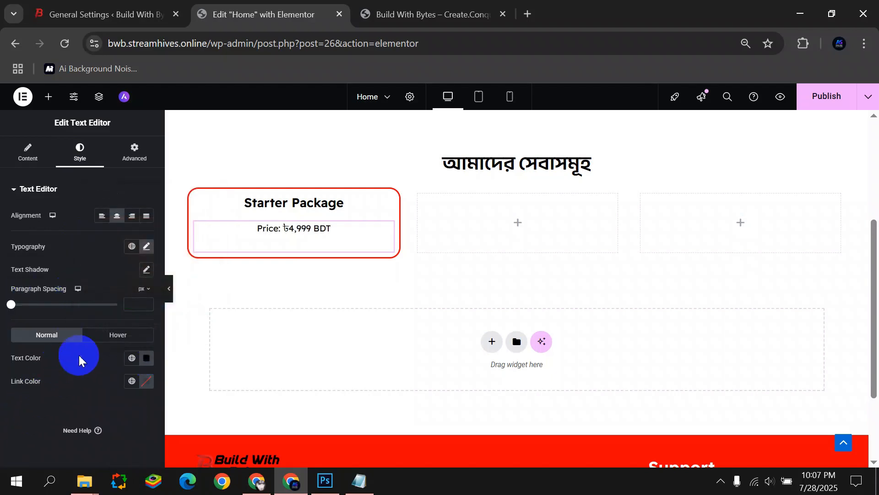
# Set the price text to 18 px semi-bold and preview the card.
pyautogui.click(146, 247)
pyautogui.write('18')
pyautogui.click(127, 355)
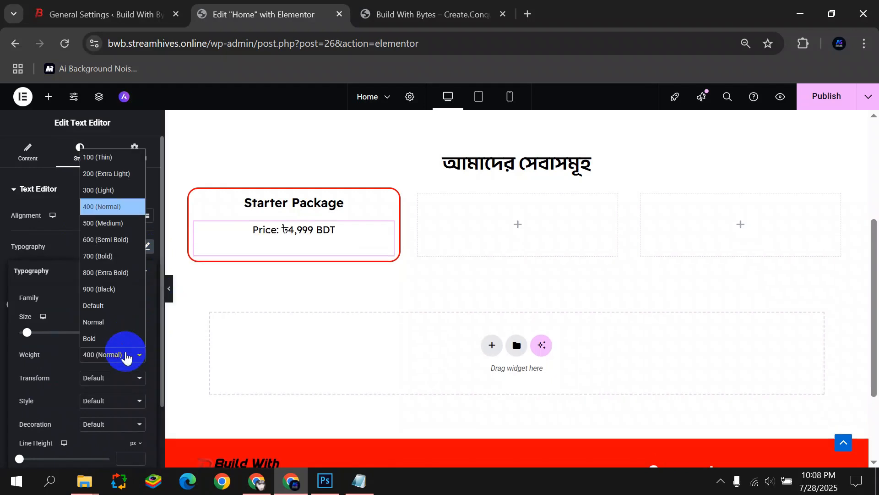
pyautogui.click(115, 239)
pyautogui.click(65, 249)
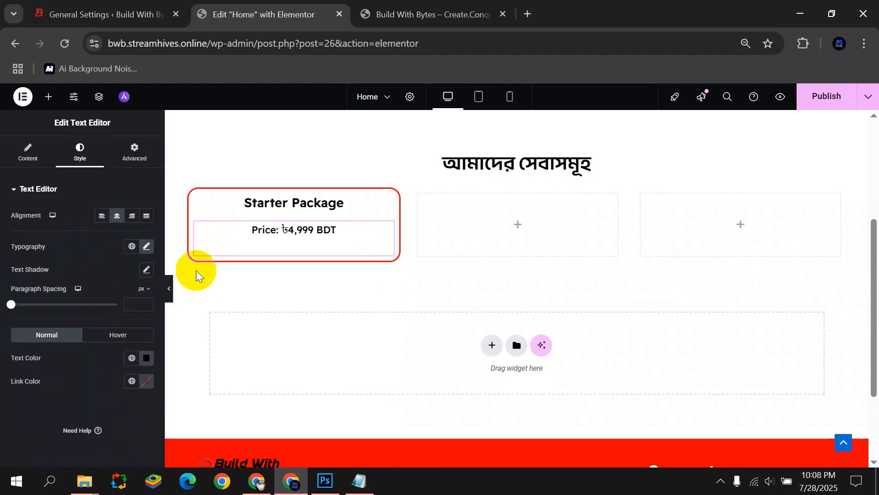
pyautogui.click(169, 289)
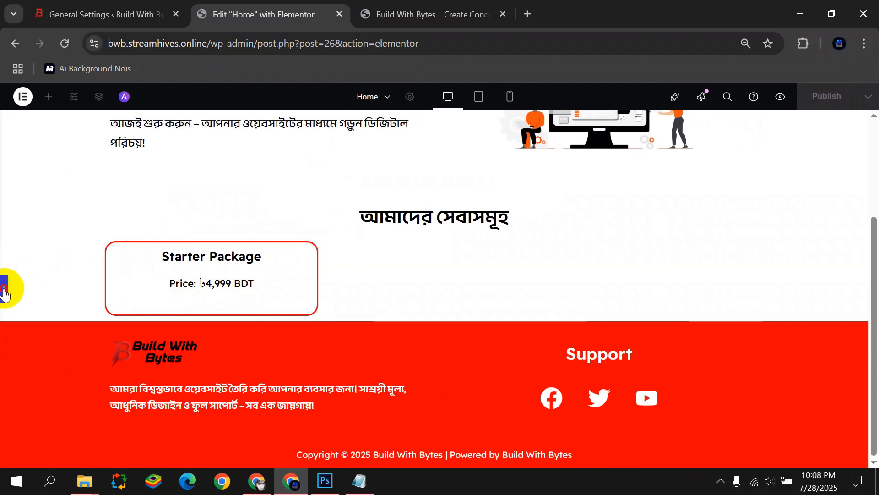
pyautogui.click(4, 293)
# Unlink the price block's margins and set its top margin to -20 px.
pyautogui.click(135, 151)
pyautogui.click(147, 270)
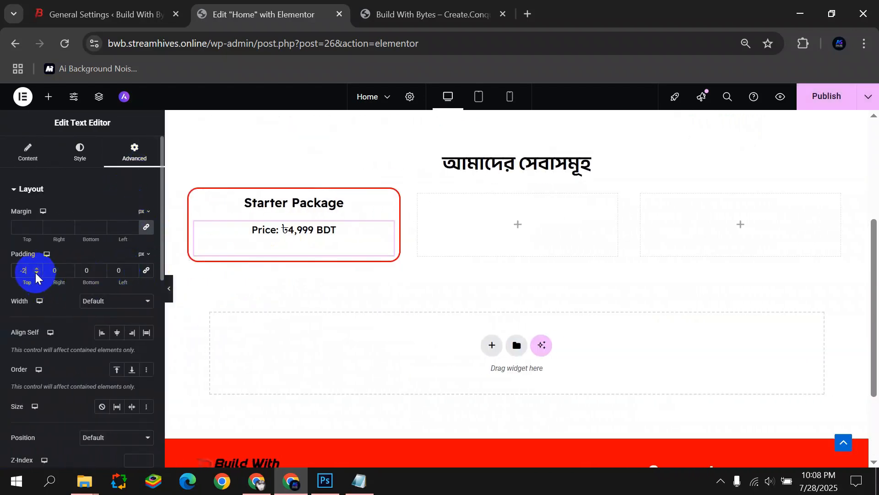
pyautogui.click(147, 226)
pyautogui.click(48, 229)
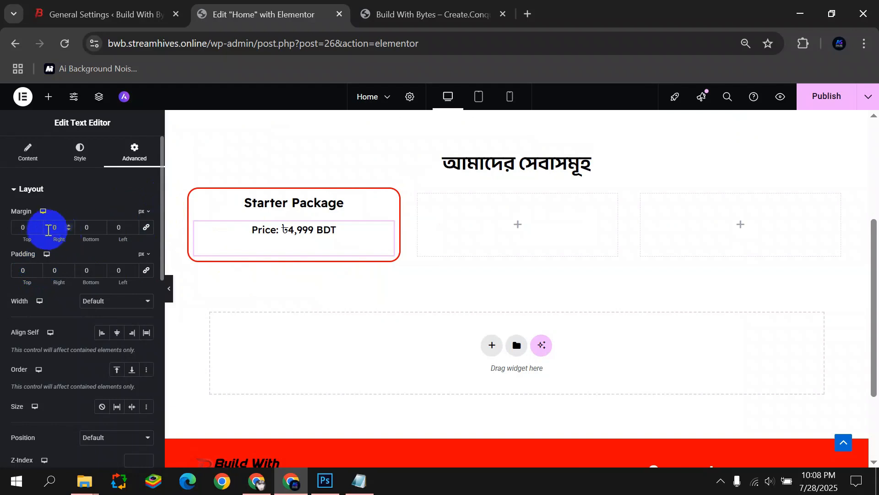
pyautogui.moveTo(36, 230); pyautogui.dragTo(35, 230)
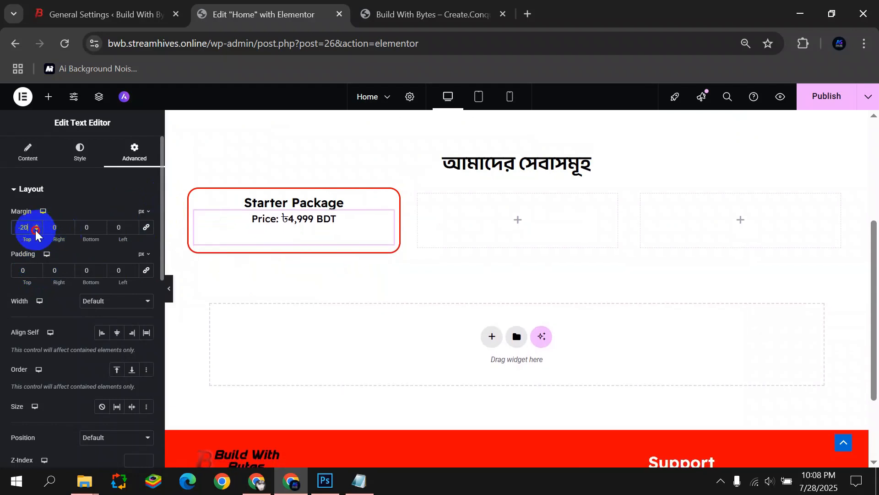
pyautogui.click(87, 227)
pyautogui.click(170, 292)
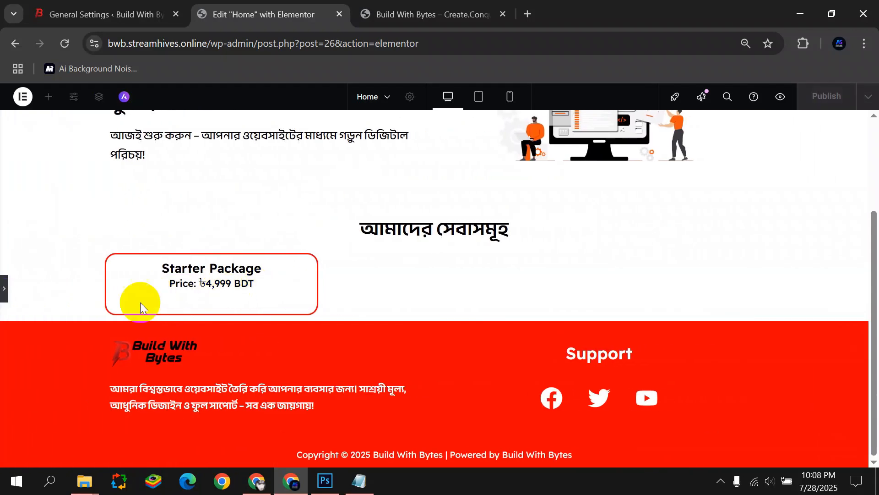
pyautogui.click(5, 288)
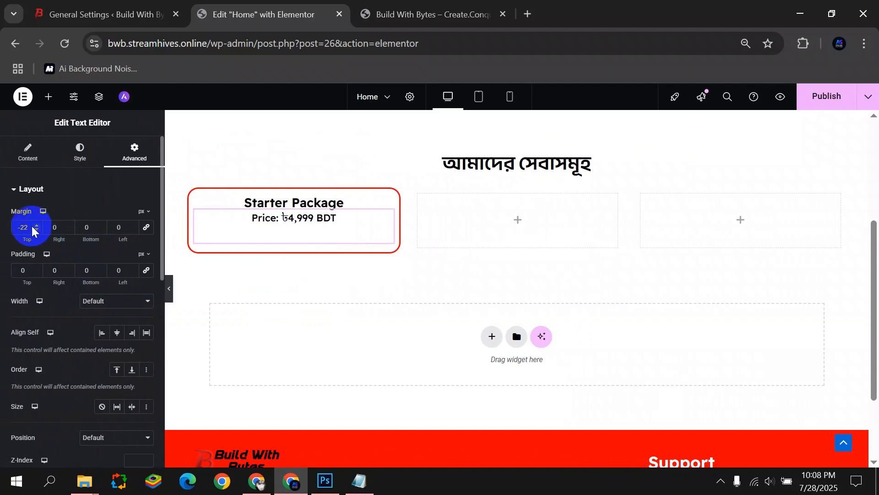
pyautogui.click(37, 226)
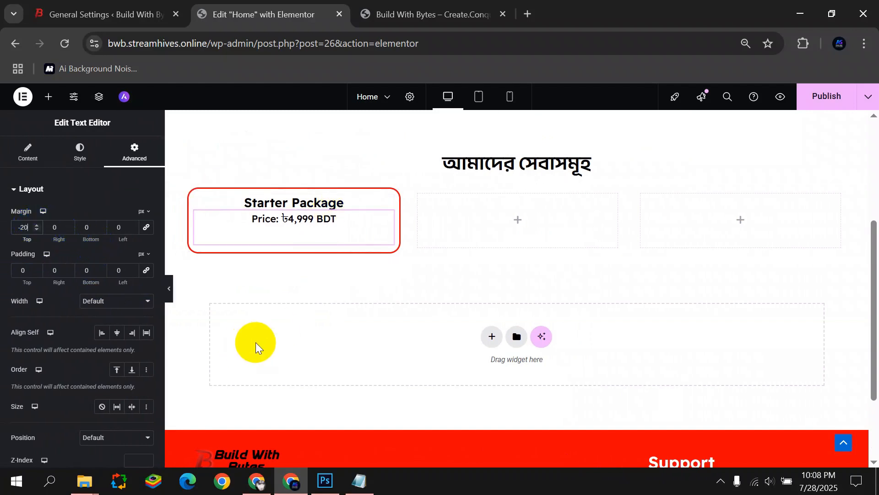
pyautogui.click(49, 96)
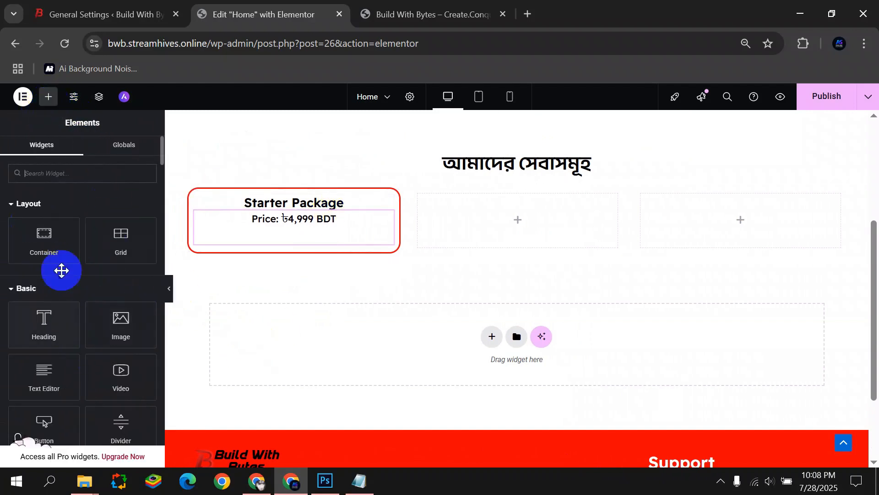
# Drop a Text Editor widget under the price in the Starter Package card and clear its placeholder text.
pyautogui.click(359, 481)
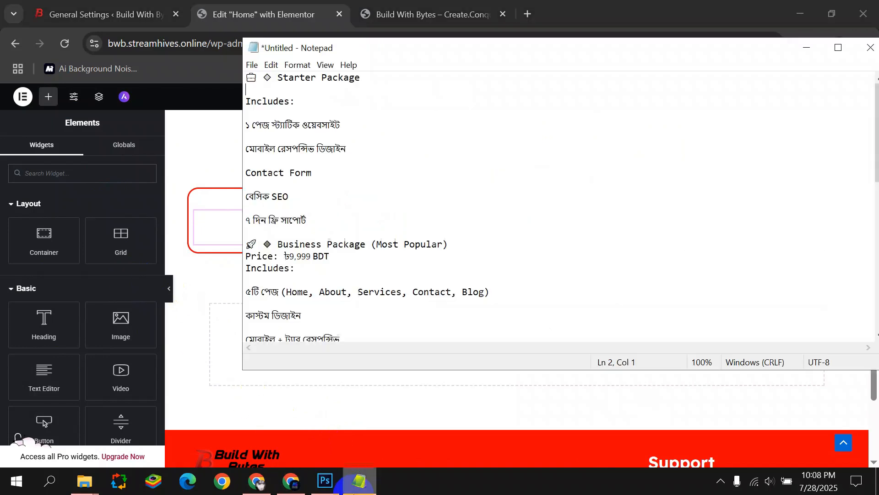
pyautogui.click(58, 270)
pyautogui.moveTo(44, 378); pyautogui.dragTo(326, 268)
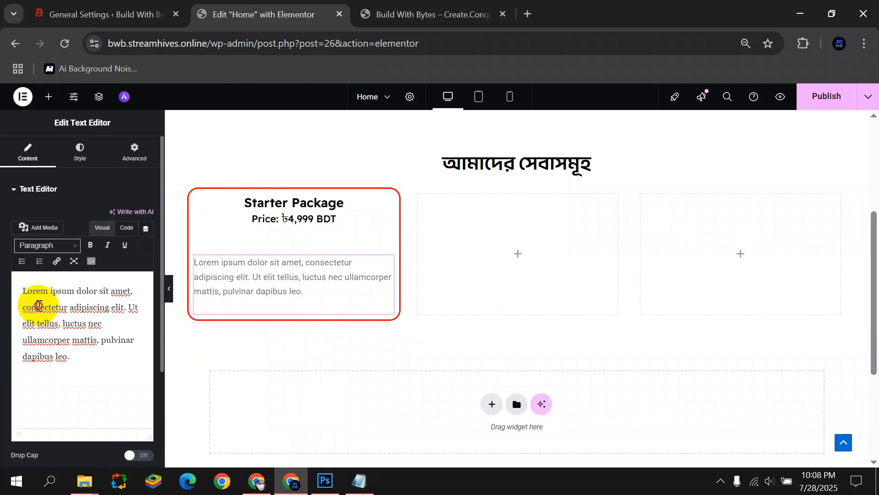
pyautogui.hotkey('ctrl', 'a')
pyautogui.press('BackSpace')
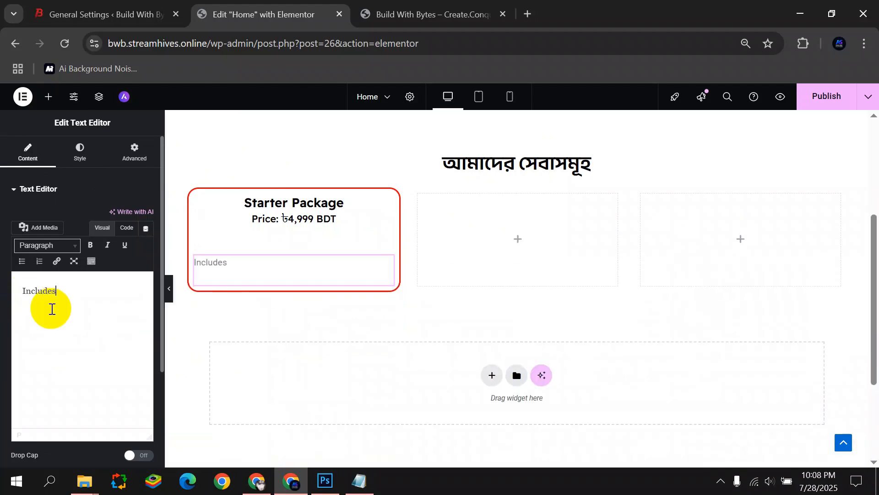
# Centre the Includes text and set its colour to black.
pyautogui.click(79, 149)
pyautogui.click(116, 216)
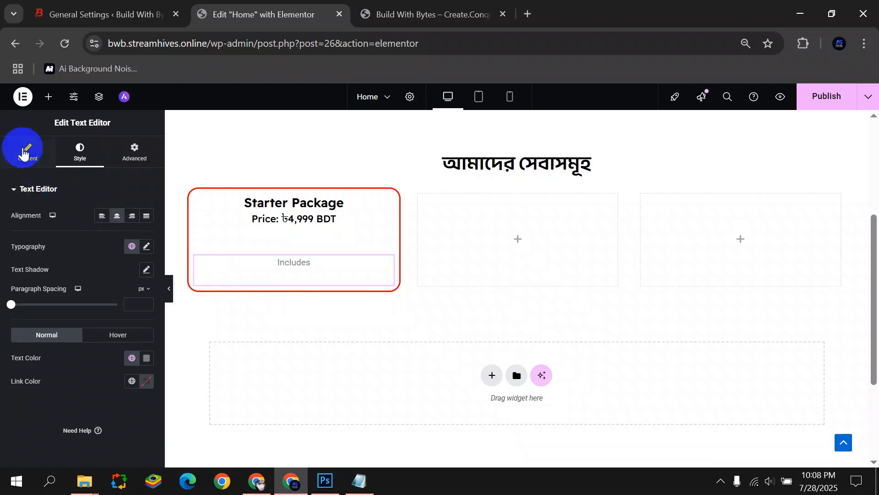
pyautogui.click(22, 146)
pyautogui.click(78, 148)
pyautogui.click(145, 358)
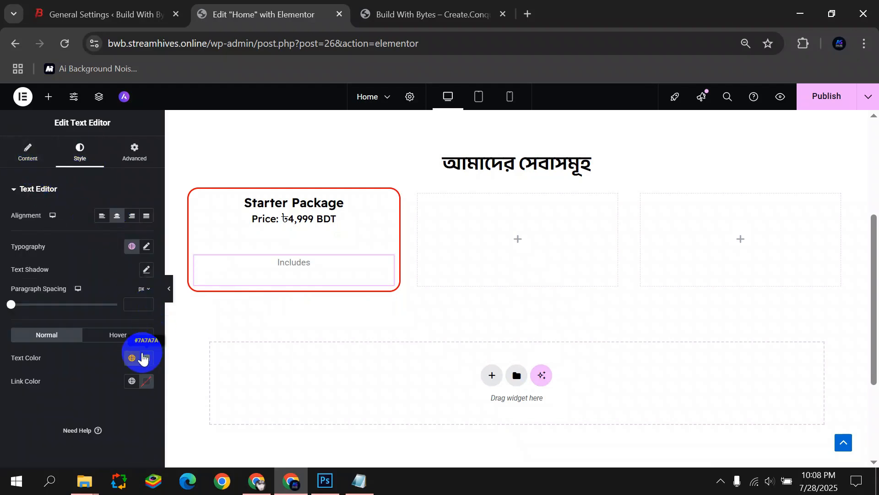
pyautogui.click(59, 333)
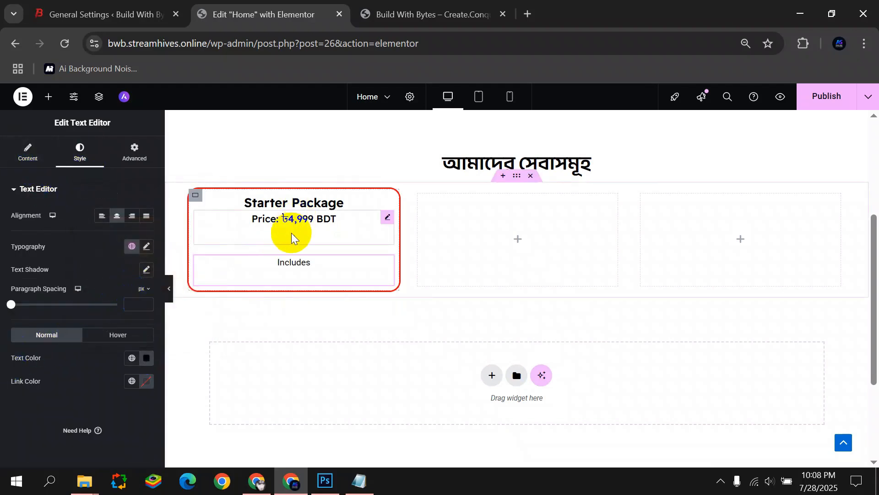
# Inspect the Starter Package card's border, background overlay and background settings.
pyautogui.click(290, 234)
pyautogui.click(252, 261)
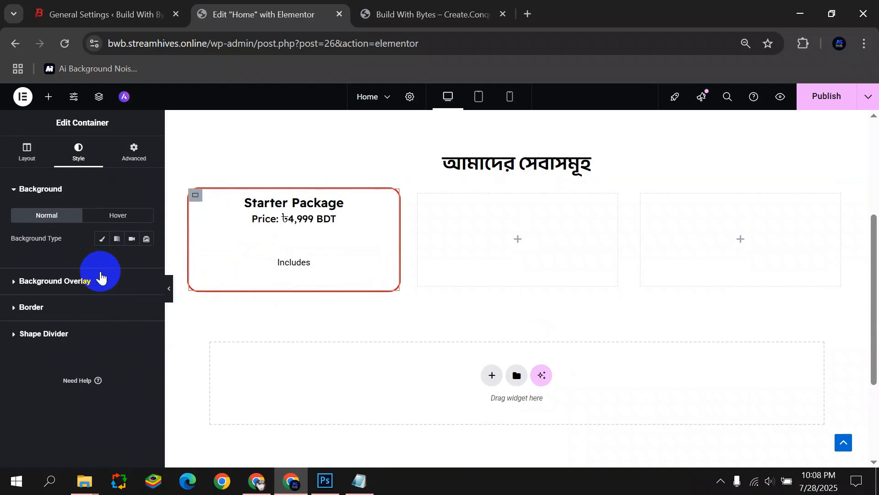
pyautogui.click(66, 307)
pyautogui.click(41, 215)
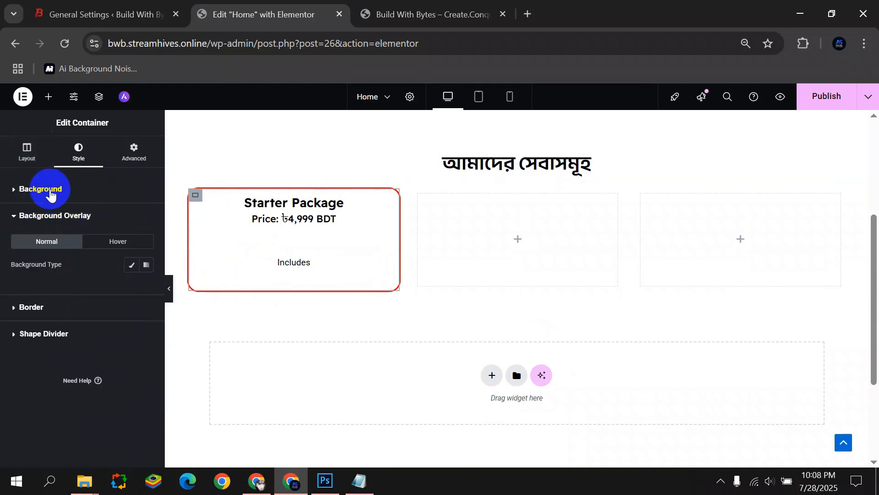
pyautogui.click(51, 193)
pyautogui.scroll(-4, 67, 321)
pyautogui.scroll(4, 71, 251)
pyautogui.click(79, 151)
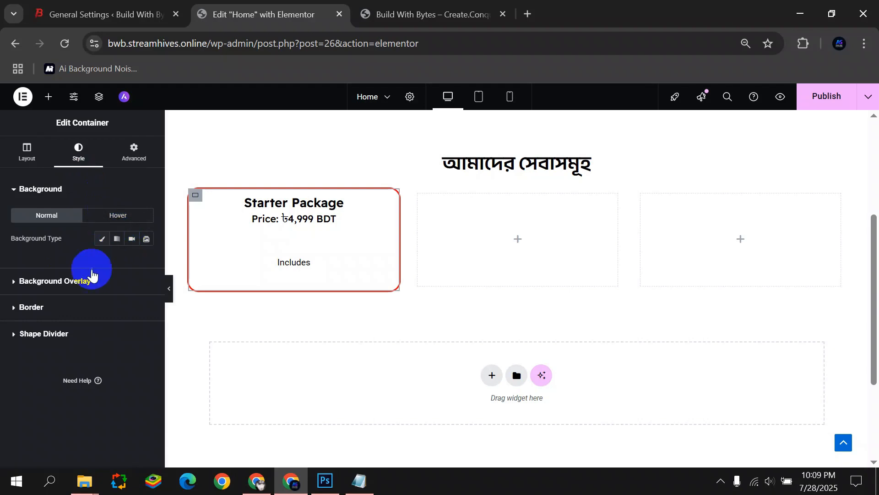
pyautogui.click(56, 192)
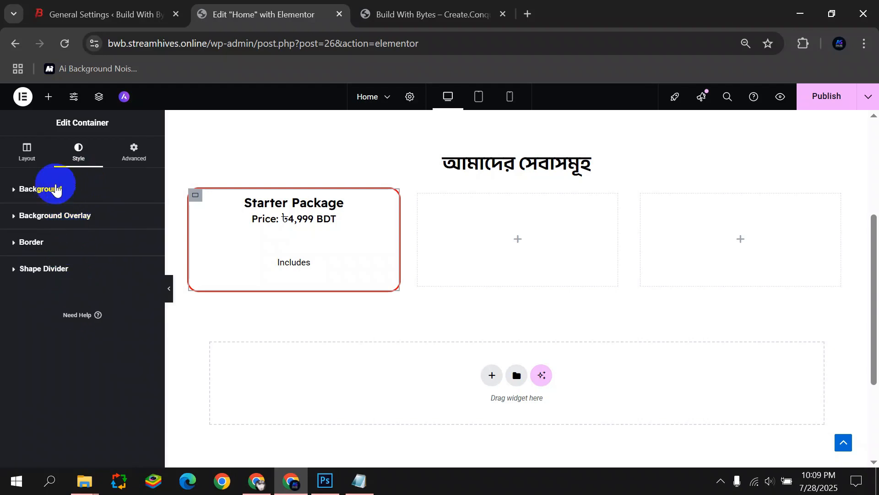
# Set the Includes text font to Readex Pro at 18 px.
pyautogui.click(380, 261)
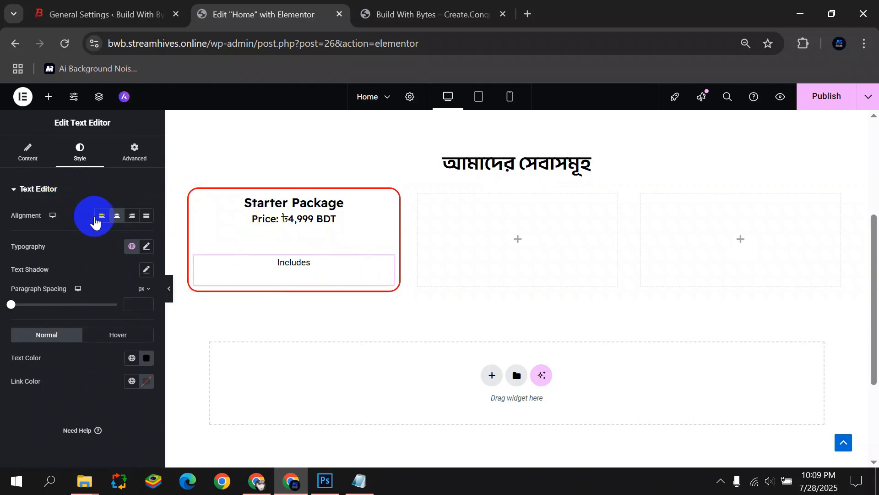
pyautogui.click(146, 246)
pyautogui.click(123, 306)
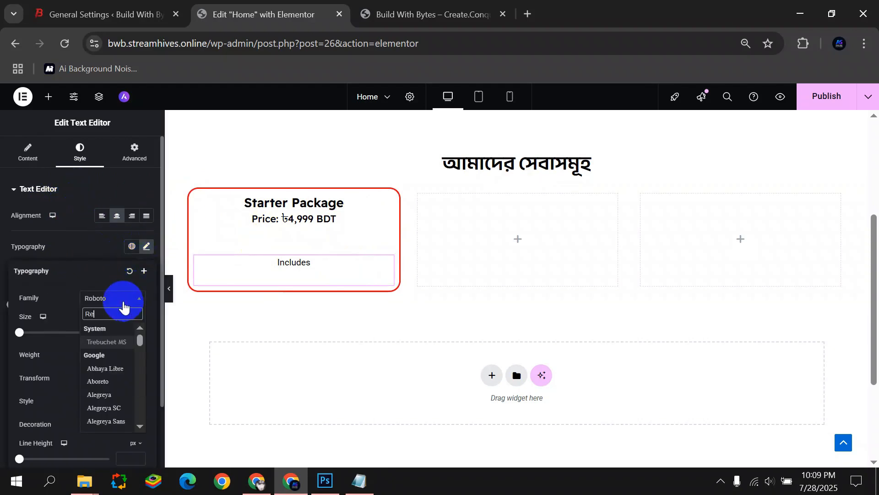
pyautogui.write('Read')
pyautogui.click(113, 354)
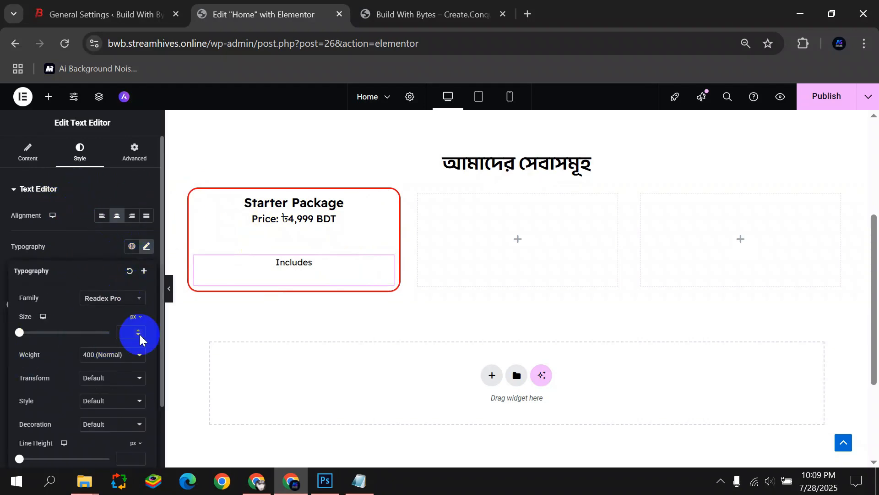
pyautogui.write('18')
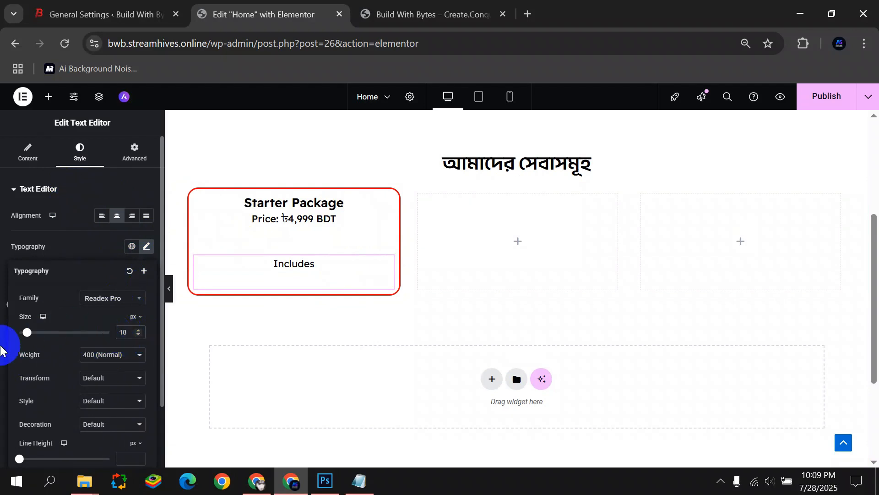
pyautogui.click(1, 350)
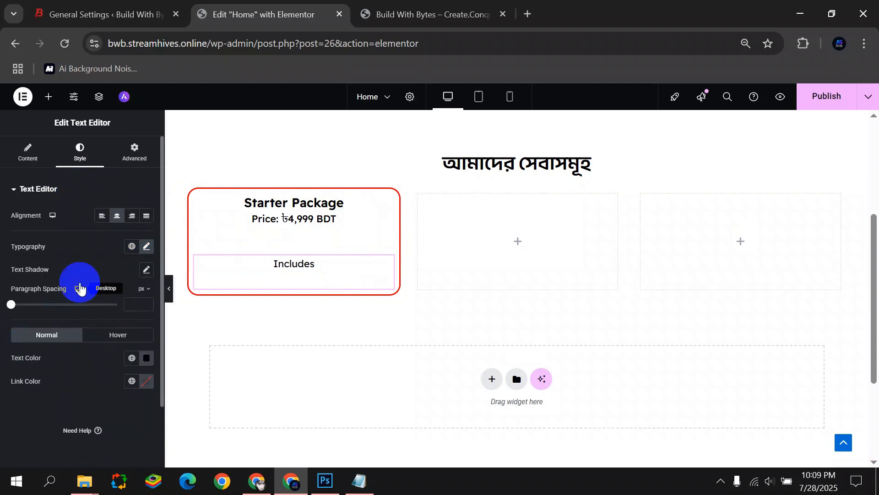
# Give the Includes text a -50 px top margin to tuck it under the price.
pyautogui.click(122, 170)
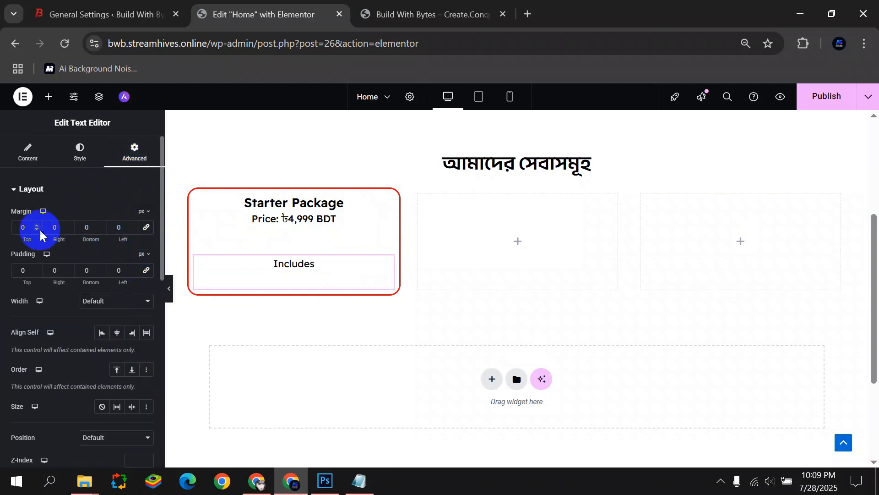
pyautogui.moveTo(37, 232); pyautogui.dragTo(37, 233)
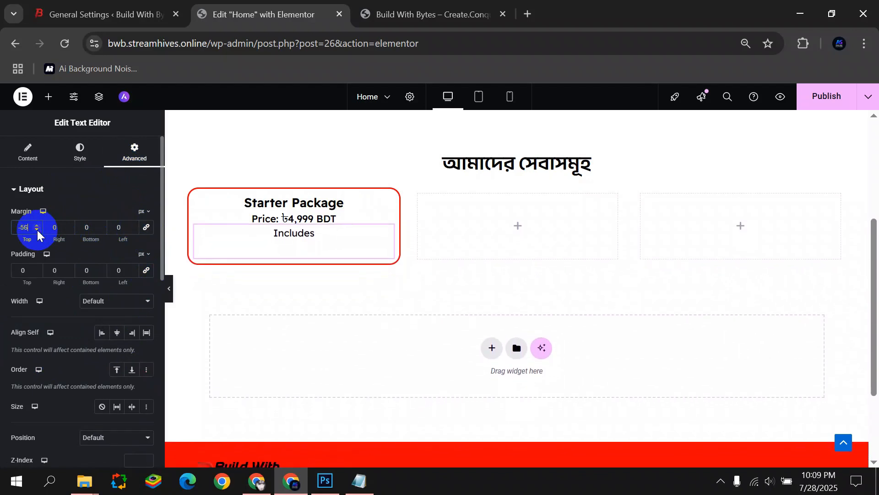
pyautogui.click(37, 226)
pyautogui.click(38, 226)
pyautogui.click(37, 226)
pyautogui.click(37, 225)
pyautogui.click(37, 226)
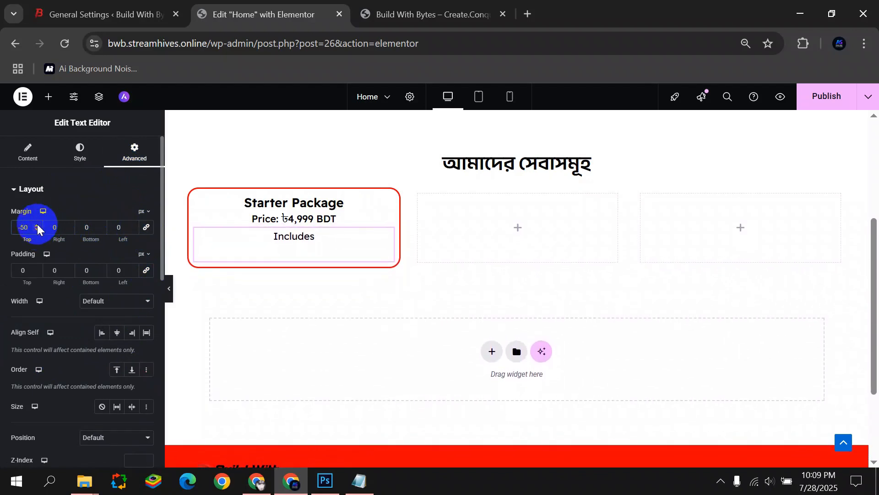
pyautogui.click(49, 96)
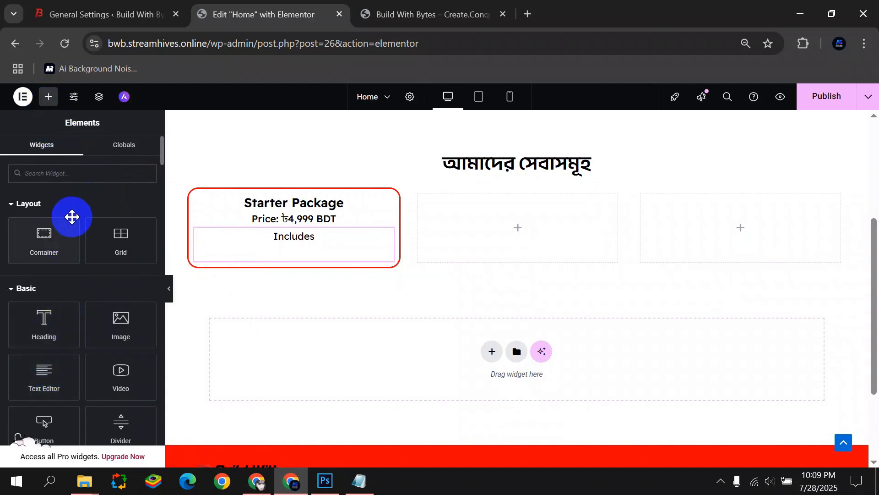
# Add an Icon List widget below Includes and delete its two extra items.
pyautogui.write('ICo')
pyautogui.moveTo(57, 243); pyautogui.dragTo(353, 255)
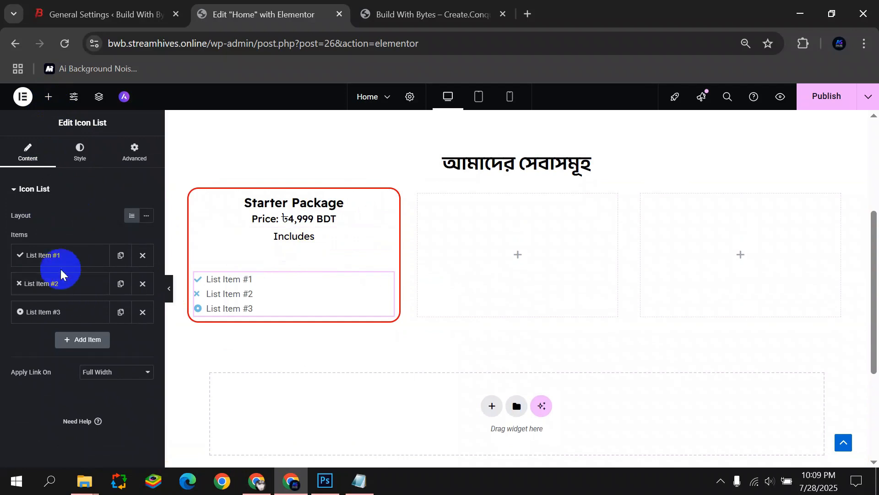
pyautogui.click(142, 283)
pyautogui.click(143, 283)
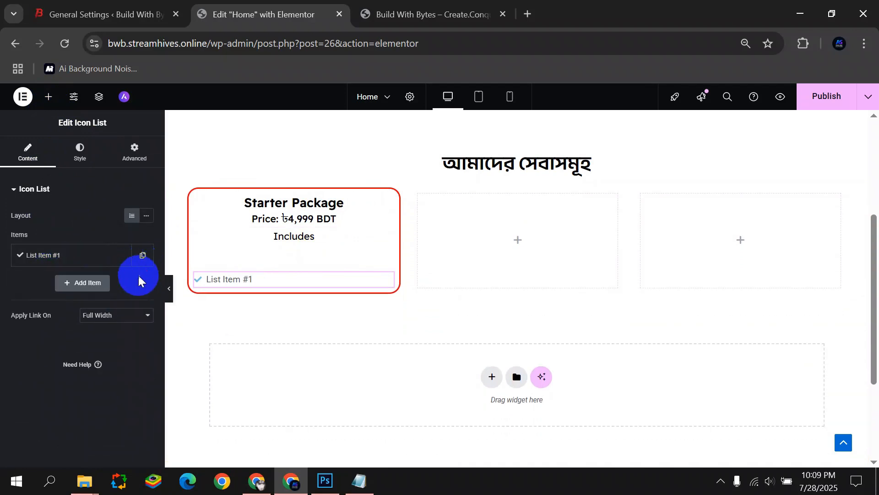
pyautogui.click(77, 255)
# Search the Icon Library for 'Cir' and insert the Dot circle icon for the first item.
pyautogui.click(82, 348)
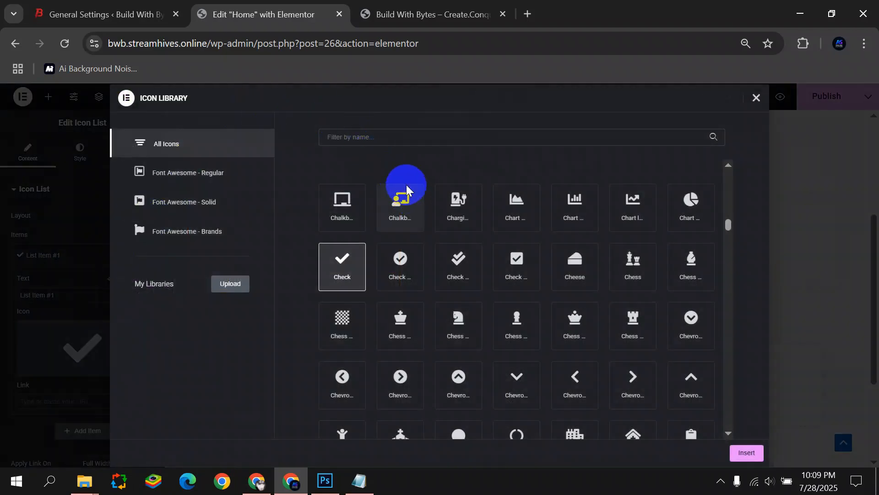
pyautogui.click(362, 137)
pyautogui.write('Dis')
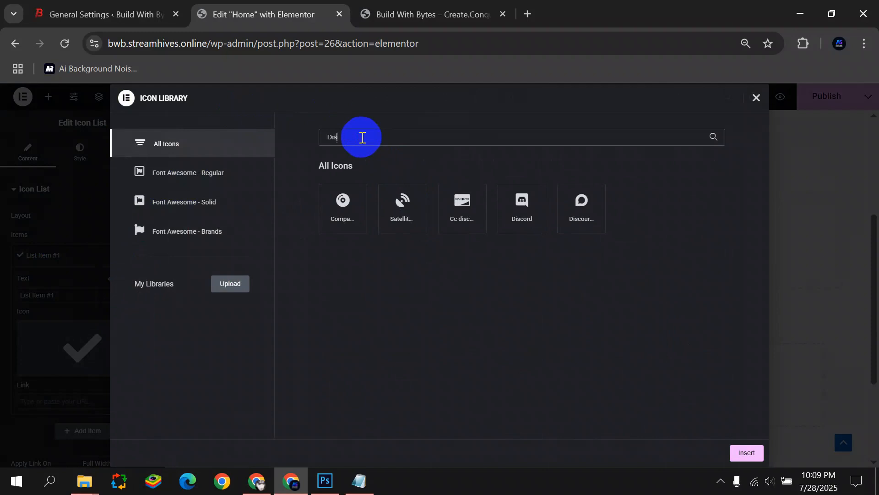
pyautogui.press('BackSpace')
pyautogui.press('BackSpace')
pyautogui.press('BackSpace')
pyautogui.write('Circ')
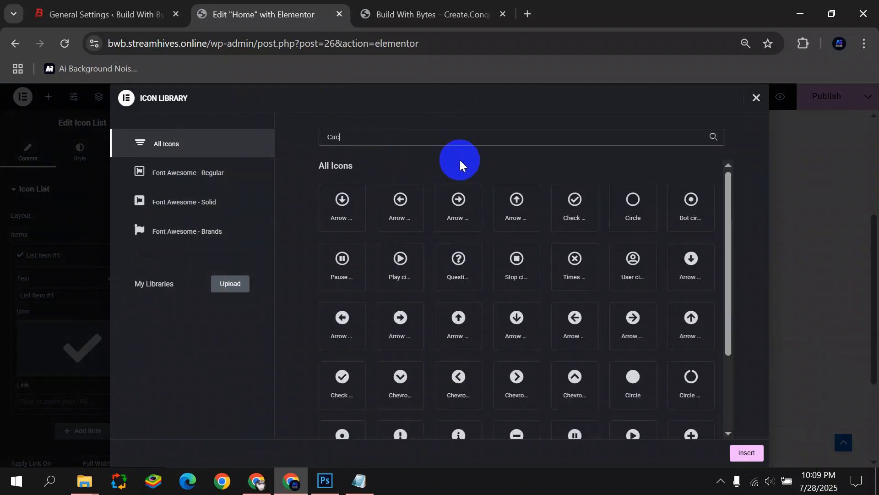
pyautogui.scroll(-2, 555, 261)
pyautogui.click(341, 375)
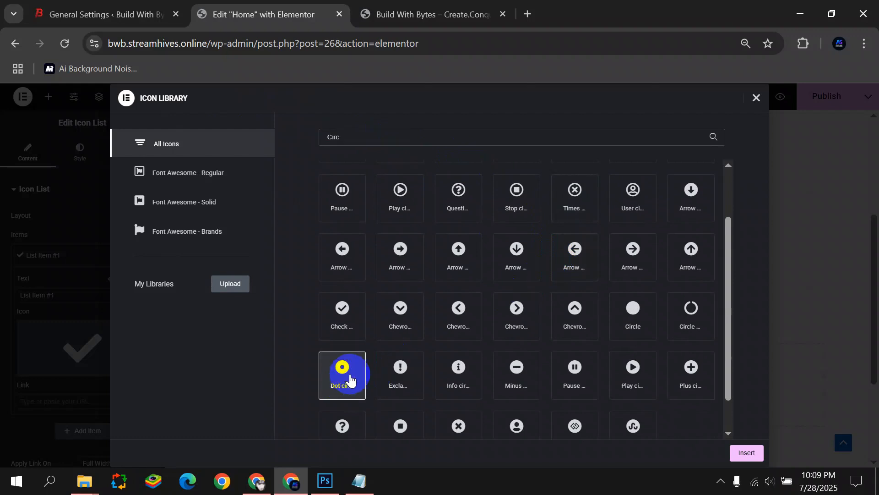
pyautogui.scroll(-1, 534, 343)
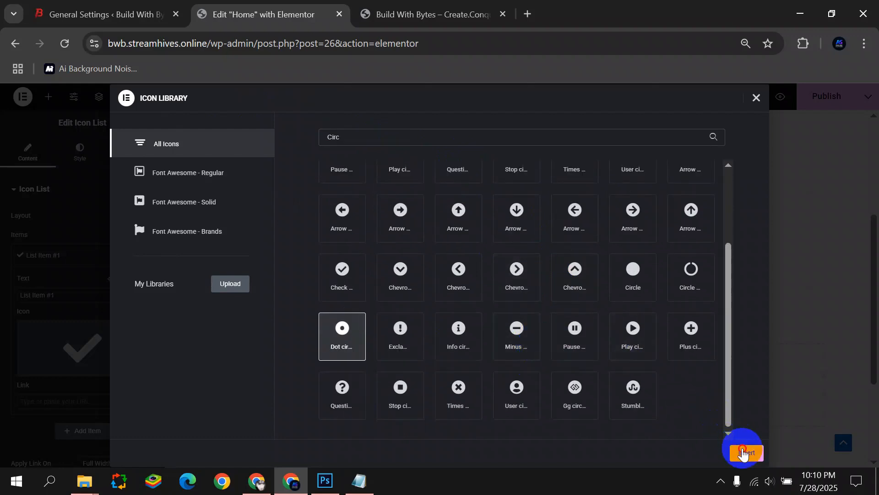
pyautogui.click(743, 453)
# Paste '১ পেজ স্ট্যাটিক ওয়েবসাইট' from the notes into the first item's text.
pyautogui.click(65, 293)
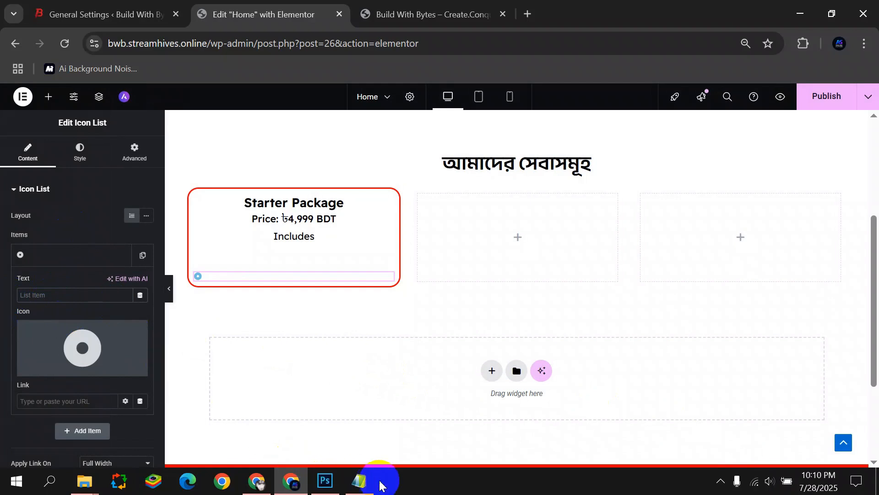
pyautogui.click(360, 480)
pyautogui.moveTo(247, 121); pyautogui.dragTo(344, 124)
pyautogui.hotkey('ctrl', 'c')
pyautogui.click(39, 295)
pyautogui.hotkey('ctrl', 'v')
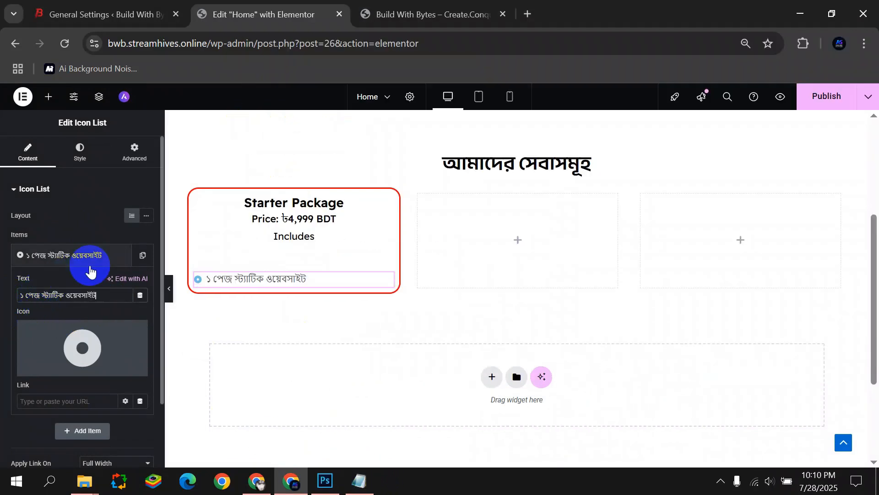
pyautogui.click(69, 255)
pyautogui.click(80, 151)
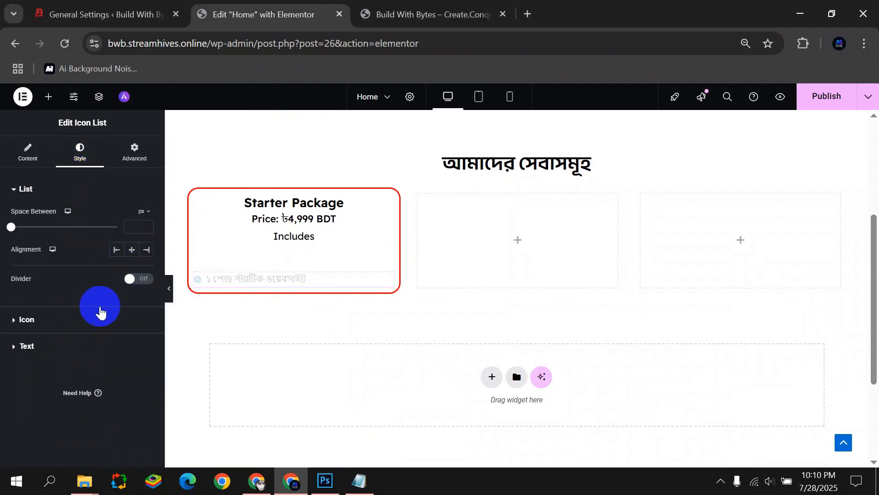
# Make the feature list's bullet icon pure red (#FF0000).
pyautogui.click(81, 320)
pyautogui.click(147, 264)
pyautogui.moveTo(83, 406); pyautogui.dragTo(10, 393)
pyautogui.click(94, 418)
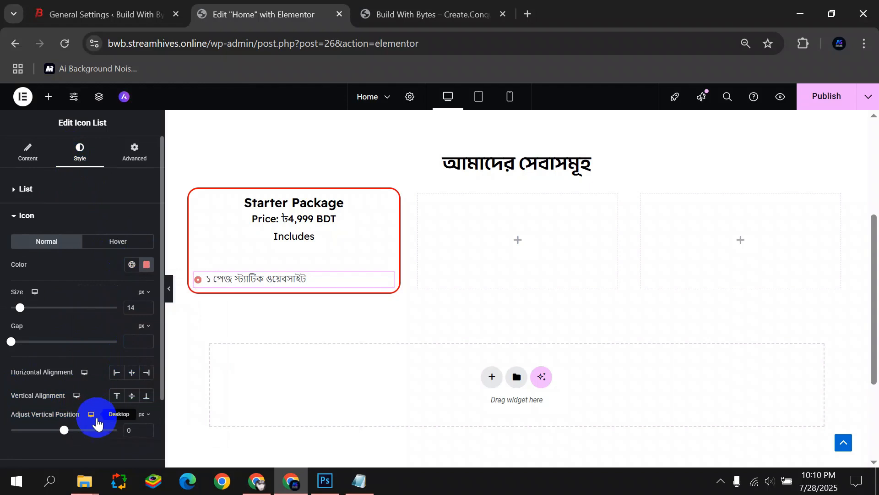
pyautogui.click(146, 264)
pyautogui.moveTo(193, 304); pyautogui.dragTo(220, 308)
pyautogui.click(3, 390)
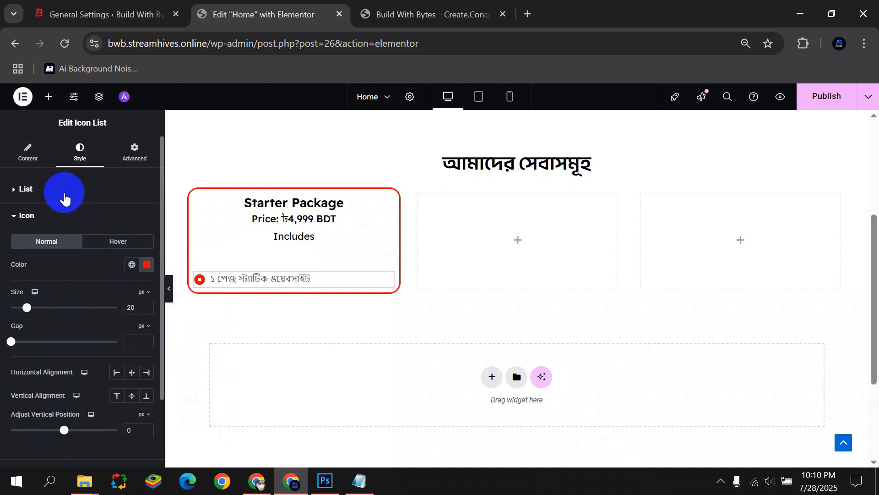
pyautogui.click(64, 190)
# Set the feature text font family to Anek Bangla.
pyautogui.click(36, 342)
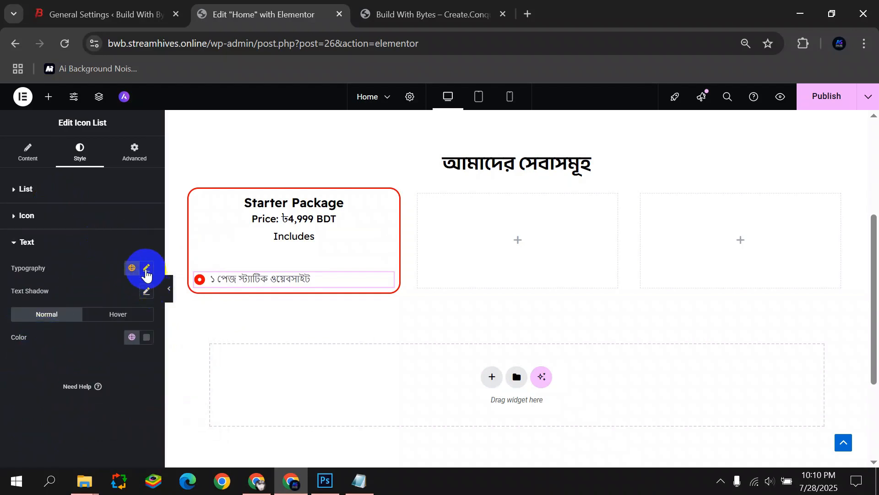
pyautogui.click(146, 270)
pyautogui.click(112, 319)
pyautogui.write('Anek')
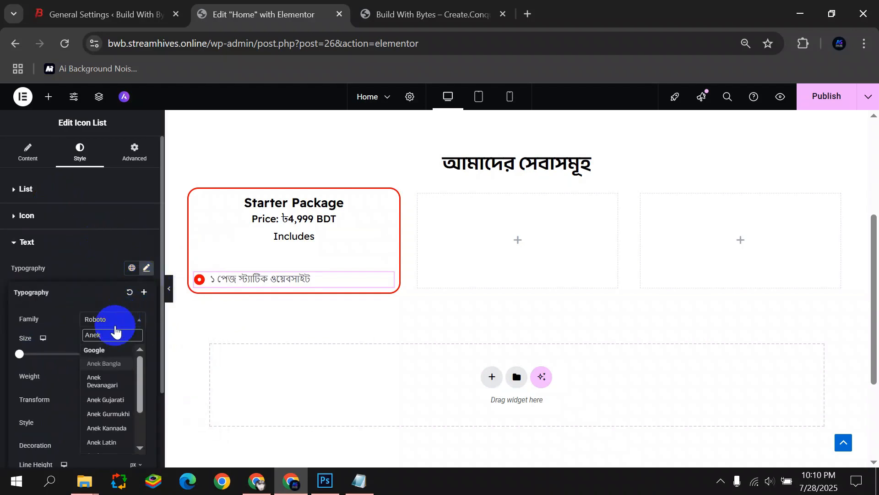
pyautogui.click(116, 368)
pyautogui.click(4, 315)
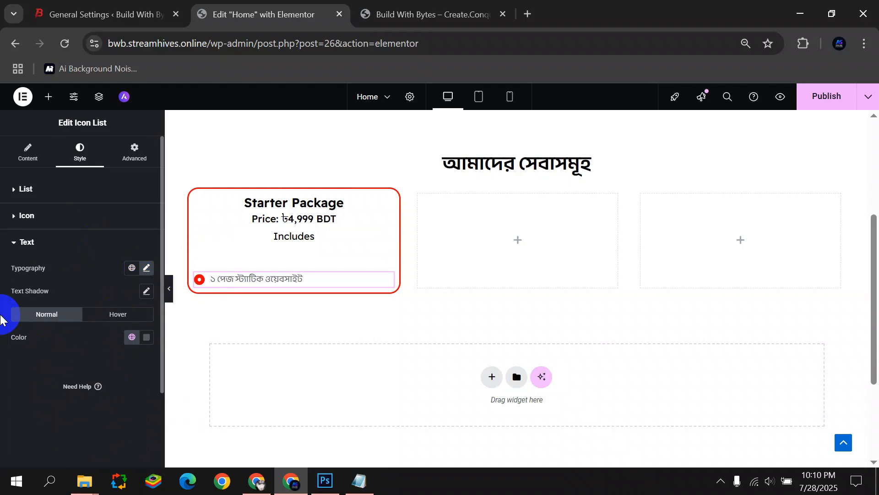
# Set the feature text typography to weight 500 (Medium) and size 18.
pyautogui.click(147, 337)
pyautogui.click(27, 371)
pyautogui.click(146, 291)
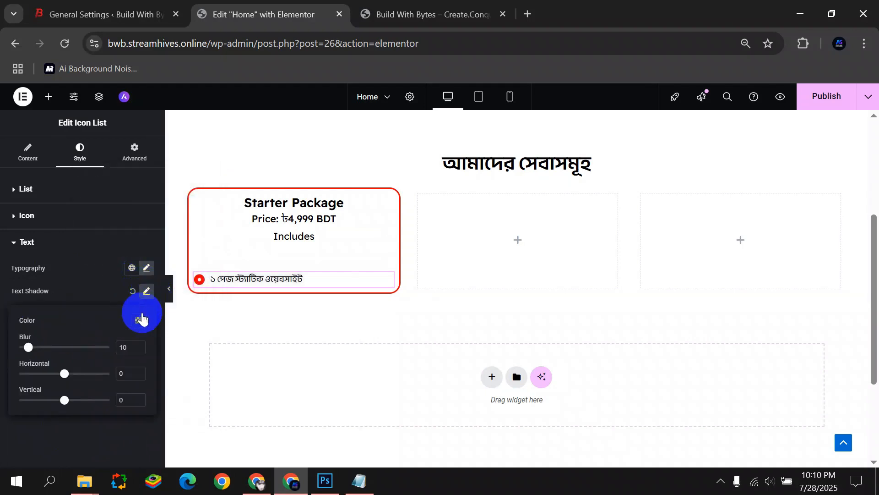
pyautogui.click(146, 270)
pyautogui.click(86, 350)
pyautogui.click(146, 268)
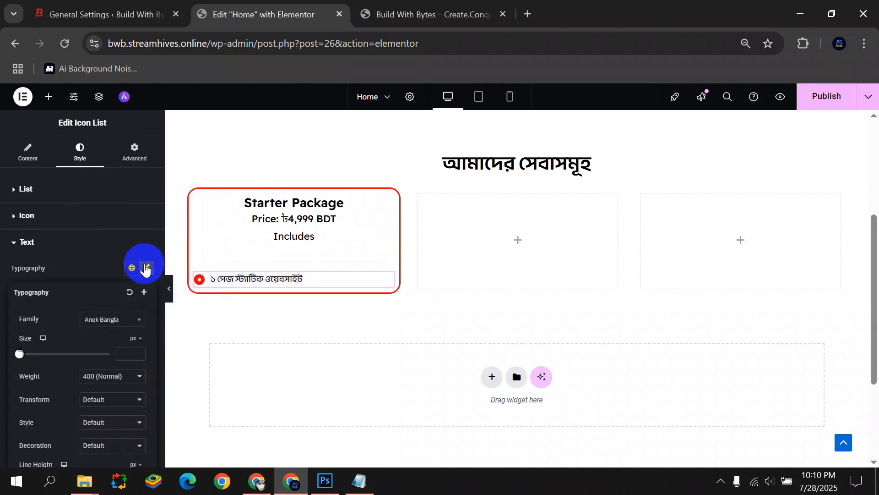
pyautogui.click(116, 376)
pyautogui.click(102, 245)
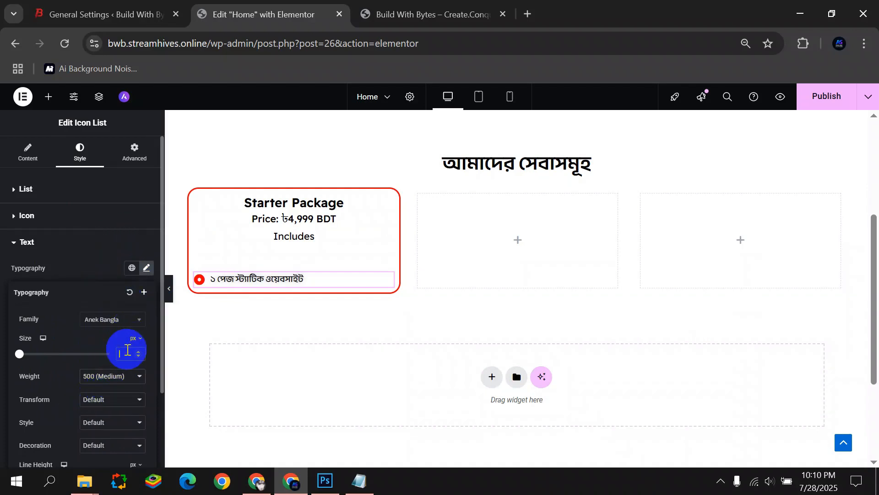
pyautogui.write('18')
pyautogui.click(9, 302)
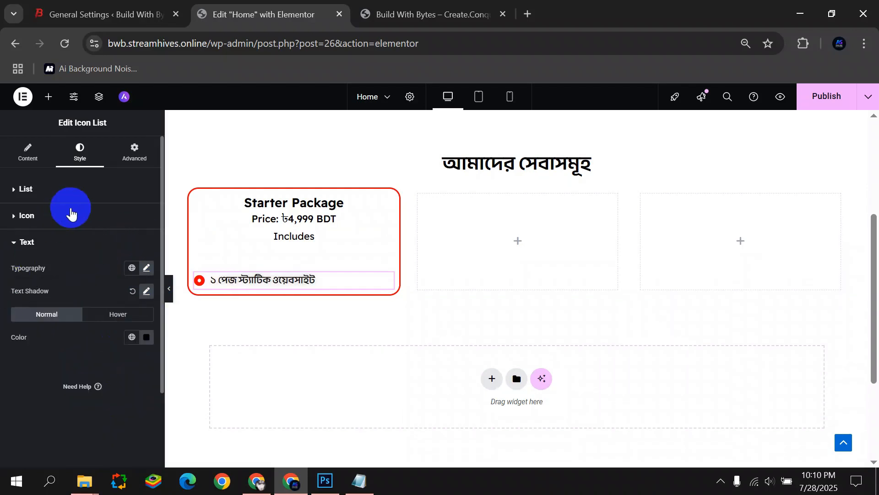
# Keep the list's link area on Full Width.
pyautogui.click(28, 151)
pyautogui.click(142, 314)
pyautogui.click(142, 314)
pyautogui.click(80, 153)
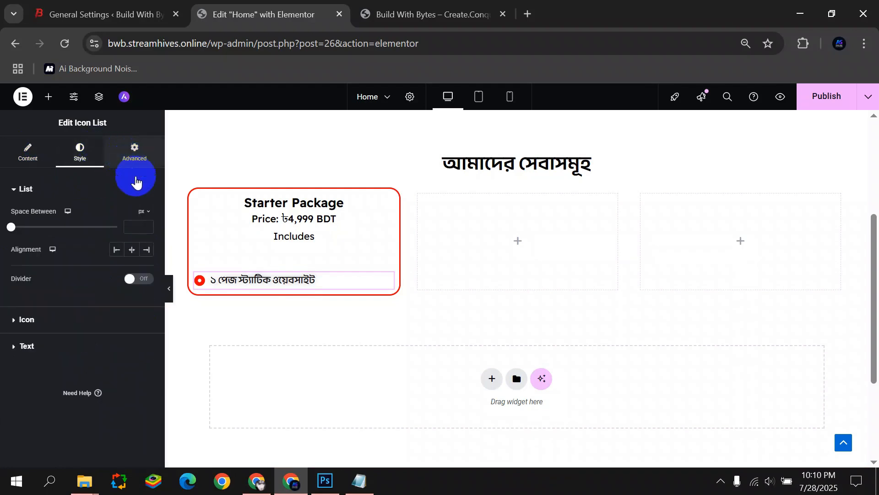
# Centre the feature list and give it an unlinked -33 top margin toward Includes.
pyautogui.click(132, 249)
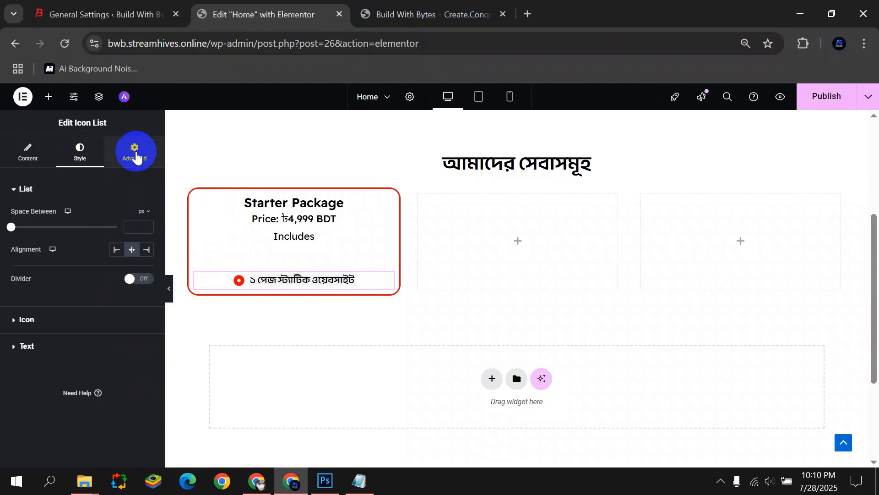
pyautogui.click(135, 156)
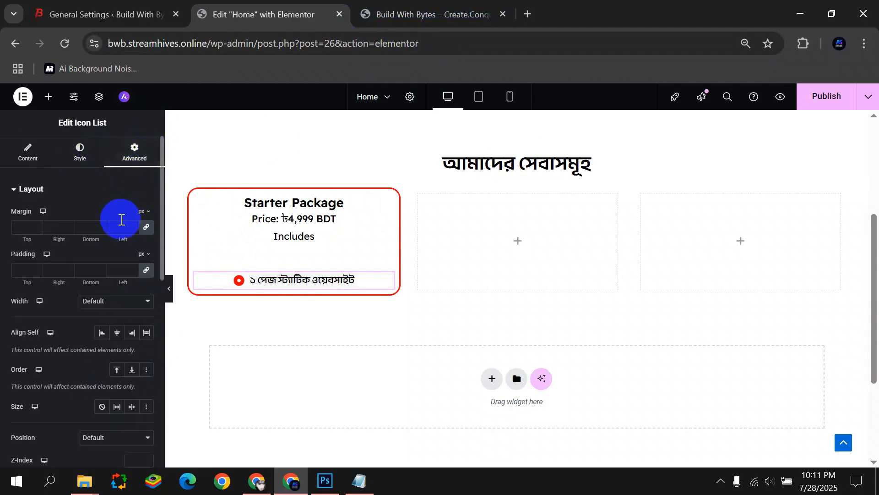
pyautogui.click(144, 232)
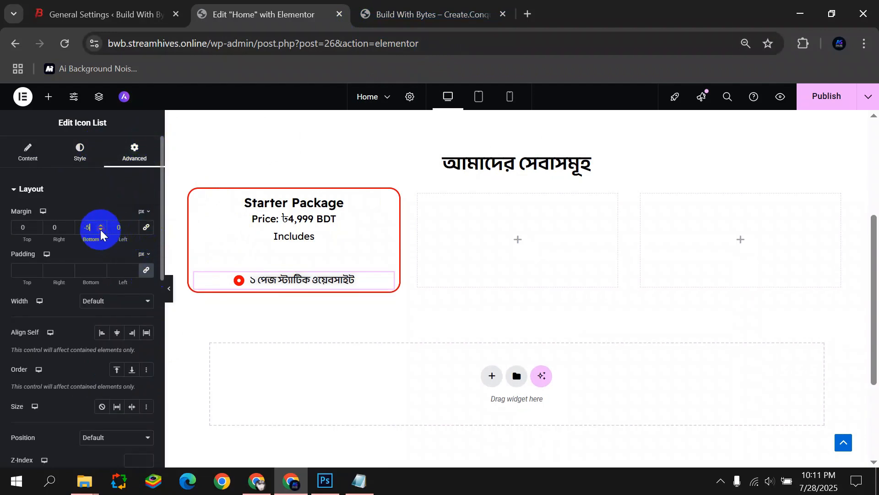
pyautogui.click(37, 230)
pyautogui.moveTo(36, 231); pyautogui.dragTo(43, 230)
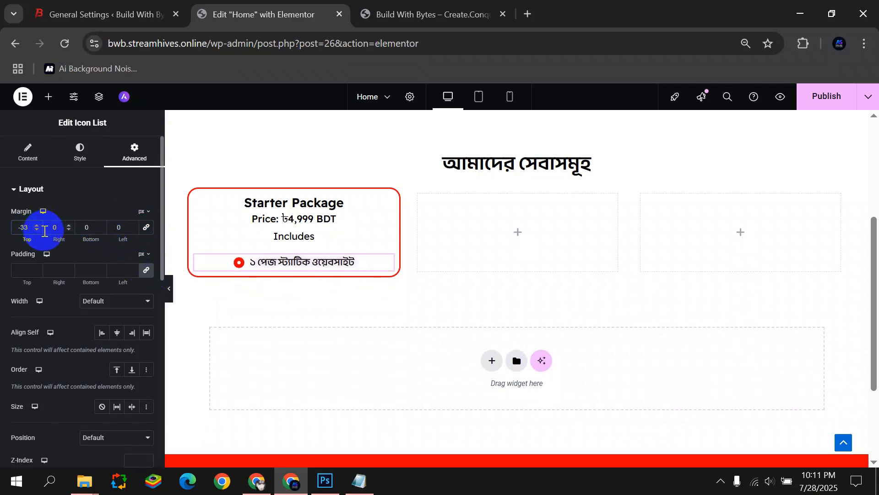
pyautogui.click(23, 142)
# Duplicate the feature to four items and paste 'মোবাইল রেসপন্সিভ ডিজাইন' into the second.
pyautogui.click(145, 259)
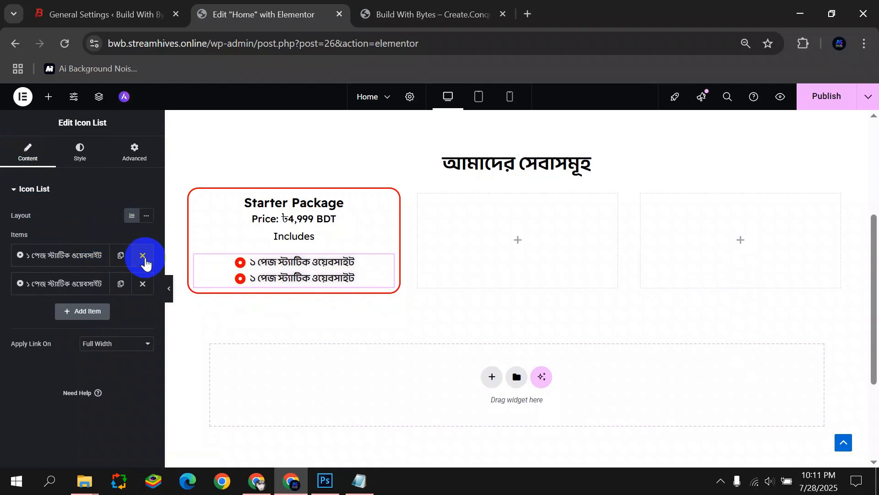
pyautogui.click(121, 284)
pyautogui.click(120, 311)
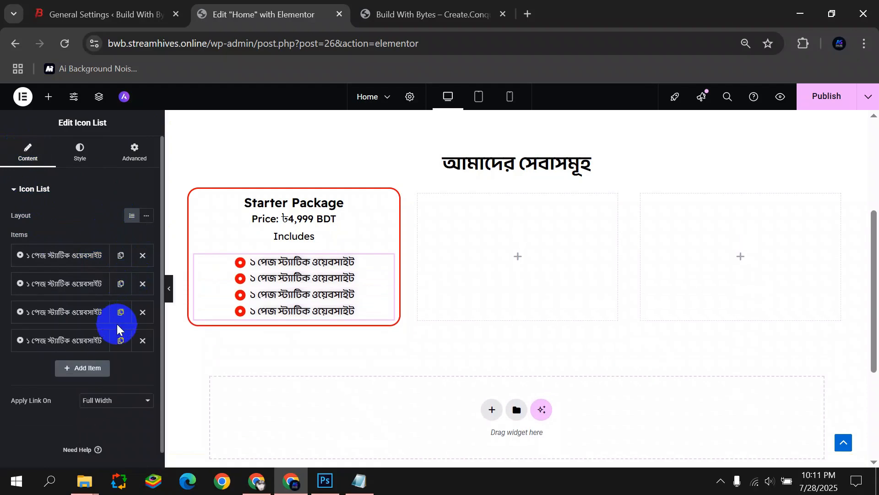
pyautogui.click(64, 286)
pyautogui.click(360, 481)
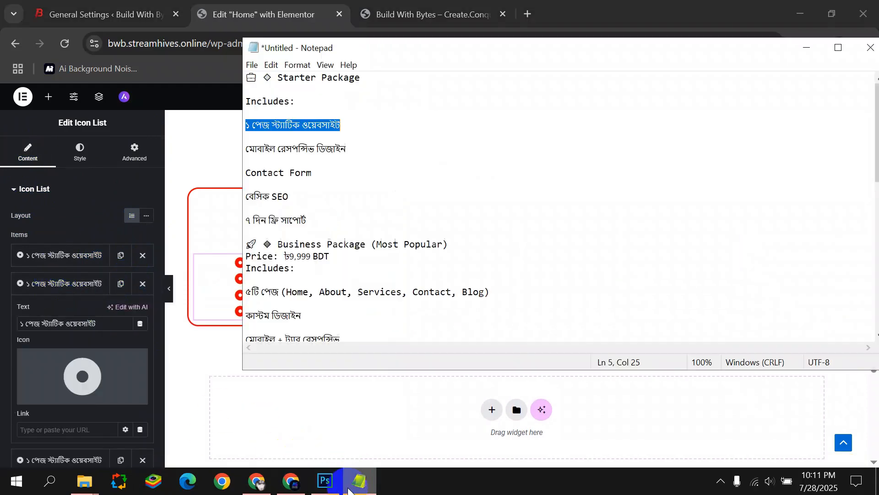
pyautogui.moveTo(246, 150); pyautogui.dragTo(347, 155)
pyautogui.hotkey('ctrl', 'c')
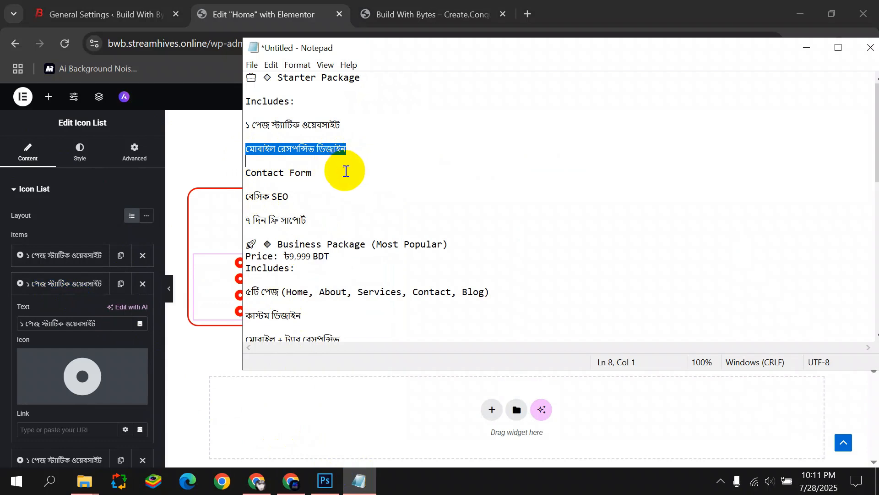
pyautogui.click(52, 287)
pyautogui.click(69, 292)
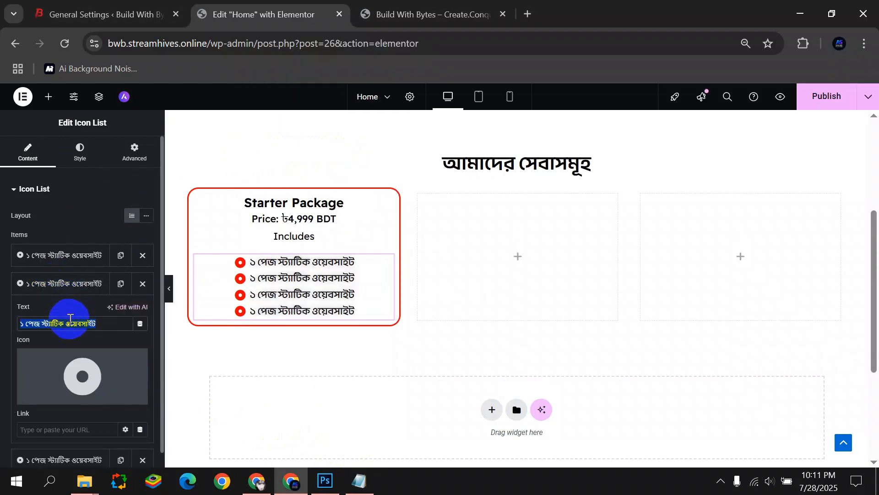
pyautogui.hotkey('ctrl', 'v')
# Copy the 'Contact Form' line from the notes into the third feature item.
pyautogui.click(53, 289)
pyautogui.click(360, 478)
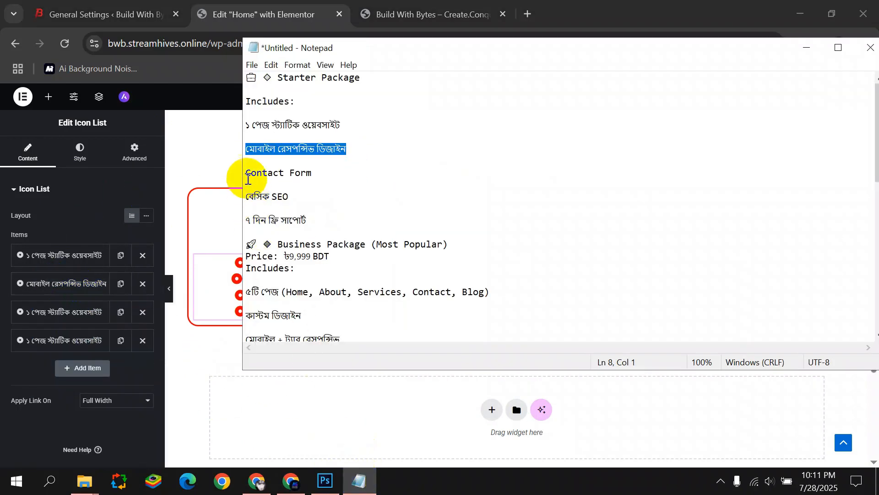
pyautogui.moveTo(248, 179); pyautogui.dragTo(311, 173)
pyautogui.click(58, 310)
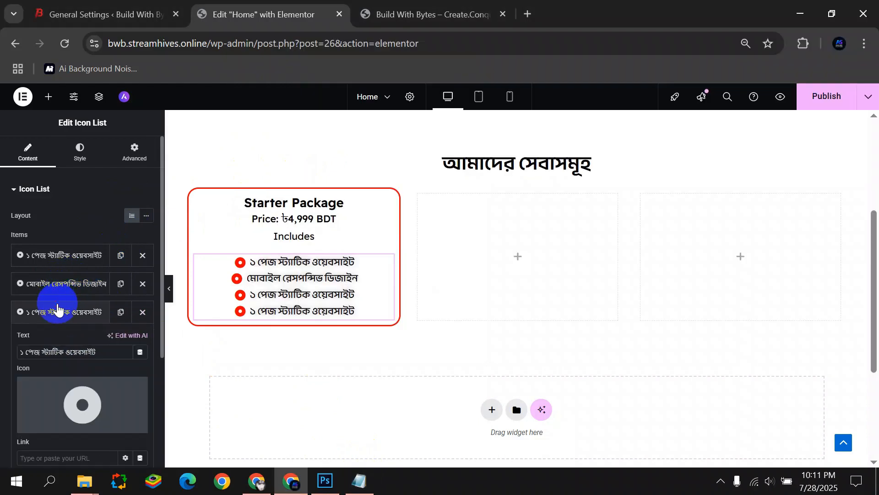
pyautogui.click(61, 357)
pyautogui.click(39, 310)
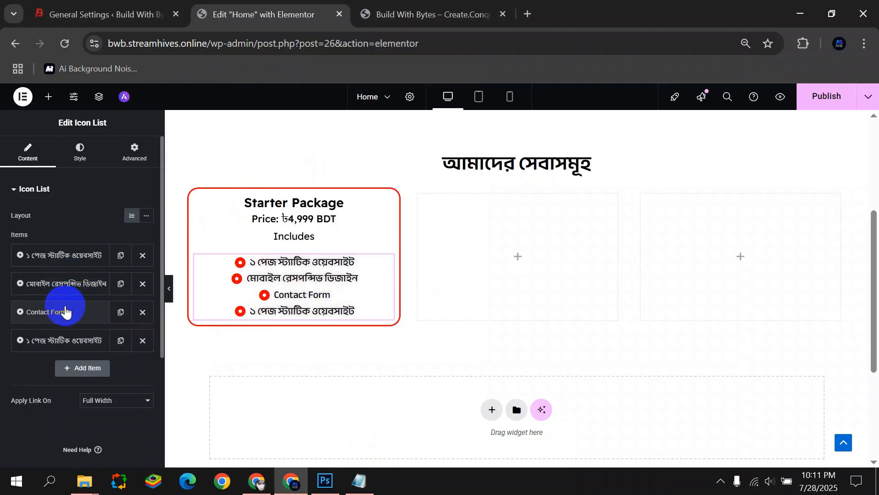
# Replace the fourth item's text with 'বেসিক SEO'.
pyautogui.click(92, 342)
pyautogui.click(353, 487)
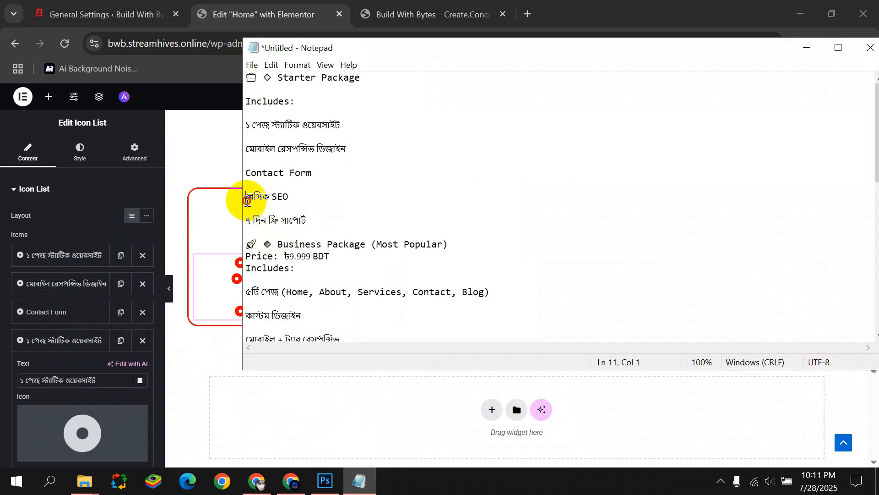
pyautogui.moveTo(248, 200); pyautogui.dragTo(295, 207)
pyautogui.hotkey('ctrl', 'c')
pyautogui.tripleClick(55, 373)
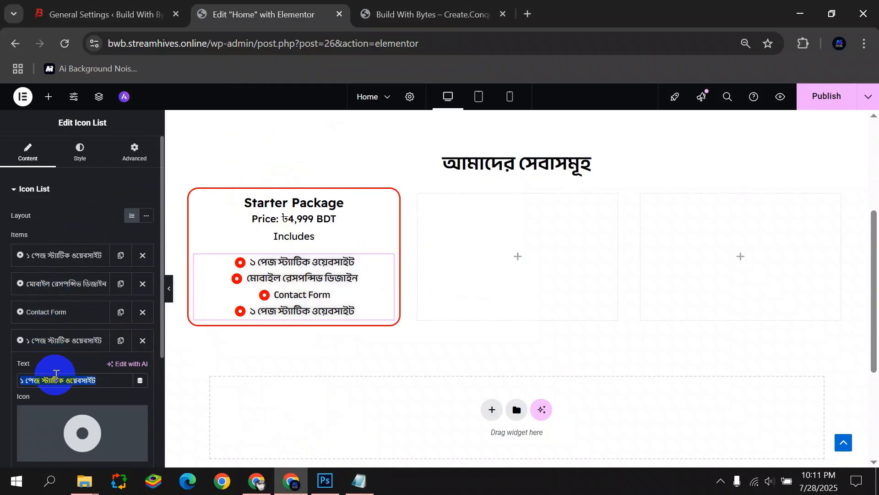
pyautogui.hotkey('ctrl', 'v')
pyautogui.click(71, 340)
# Duplicate the fourth item and make the fifth read '৭ দিন ফ্রি সাপোর্ট'.
pyautogui.click(120, 340)
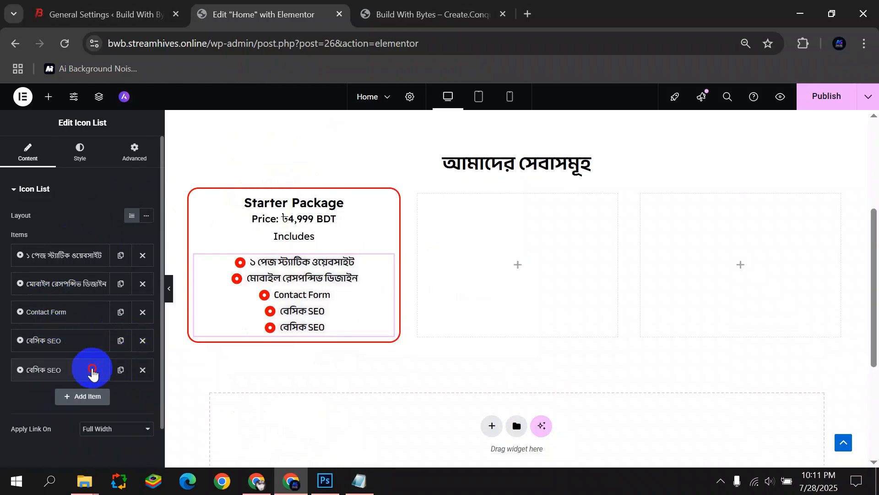
pyautogui.click(75, 369)
pyautogui.click(360, 481)
pyautogui.moveTo(255, 221); pyautogui.dragTo(304, 222)
pyautogui.hotkey('ctrl', 'c')
pyautogui.click(56, 406)
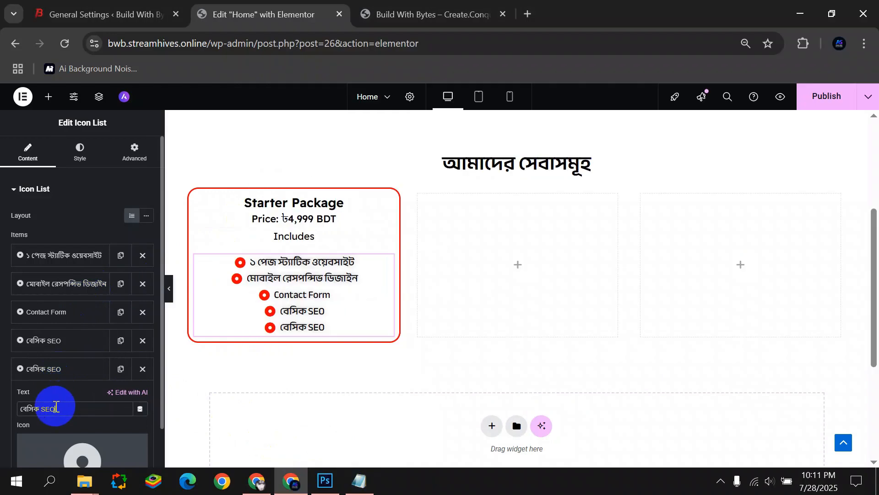
pyautogui.hotkey('ctrl', 'a')
pyautogui.hotkey('ctrl', 'v')
pyautogui.click(64, 370)
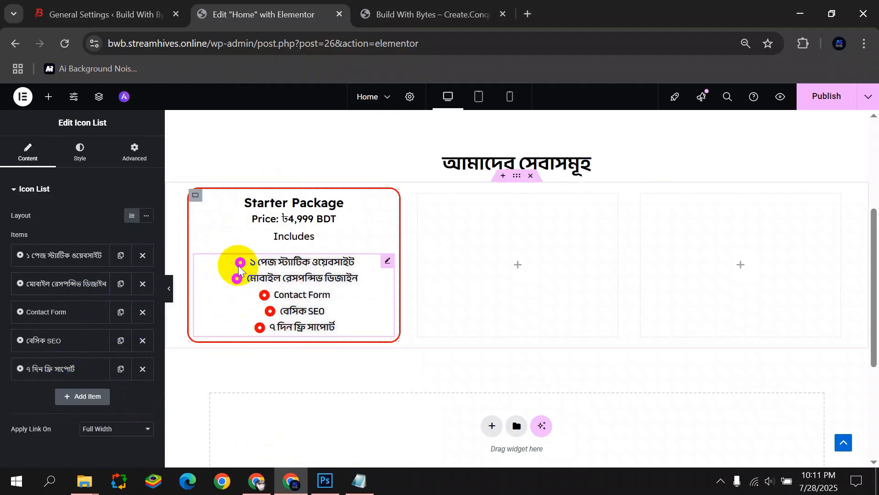
# Left-align the feature list and set its right margin to 0.
pyautogui.click(80, 153)
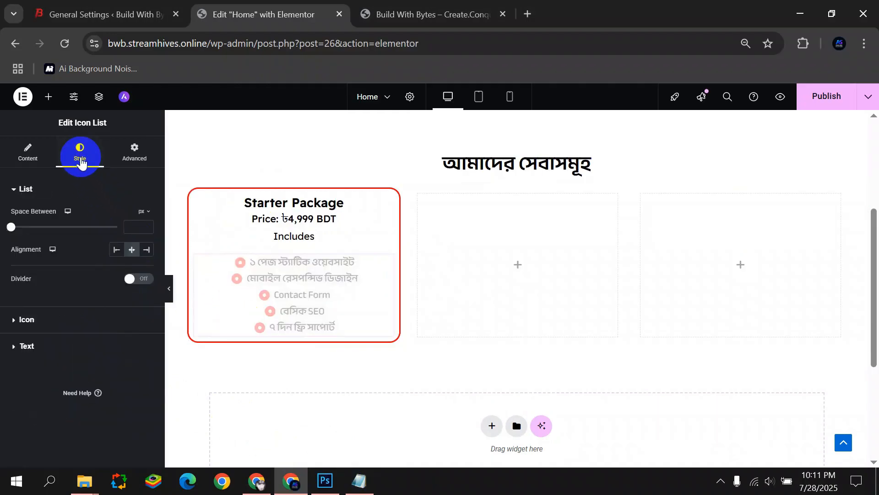
pyautogui.click(115, 251)
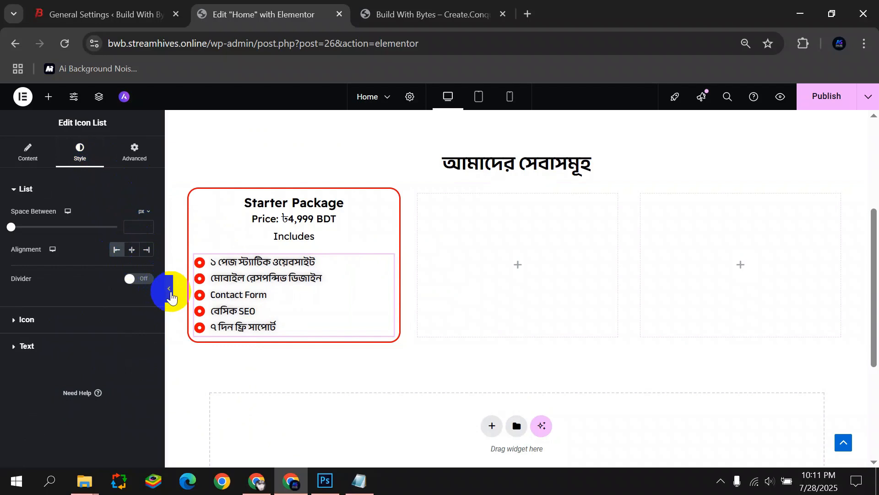
pyautogui.click(134, 152)
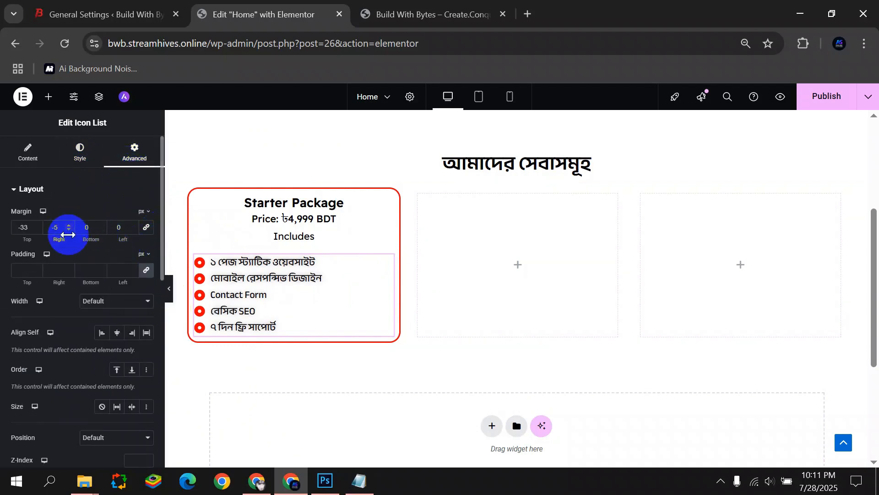
pyautogui.click(68, 226)
# Raise the list's left margin until it sits inset in the card, then preview it.
pyautogui.click(132, 229)
pyautogui.click(133, 225)
pyautogui.click(132, 225)
pyautogui.click(133, 230)
pyautogui.click(131, 225)
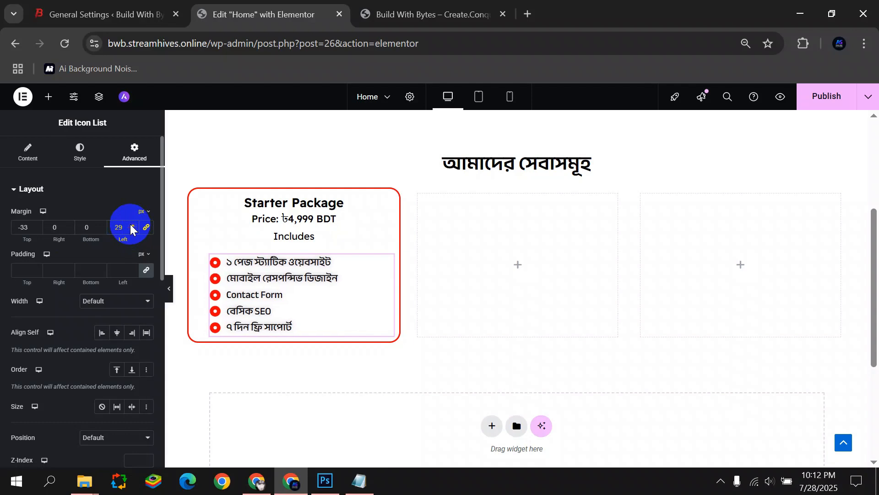
pyautogui.click(131, 225)
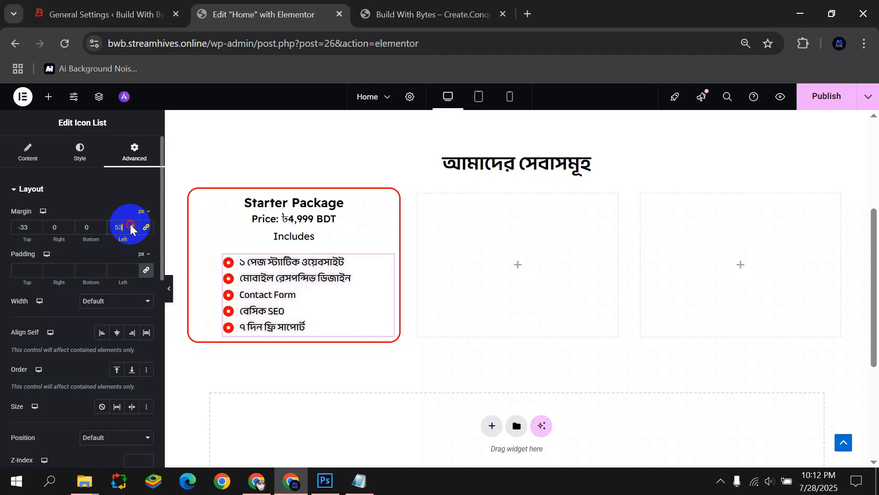
pyautogui.click(170, 288)
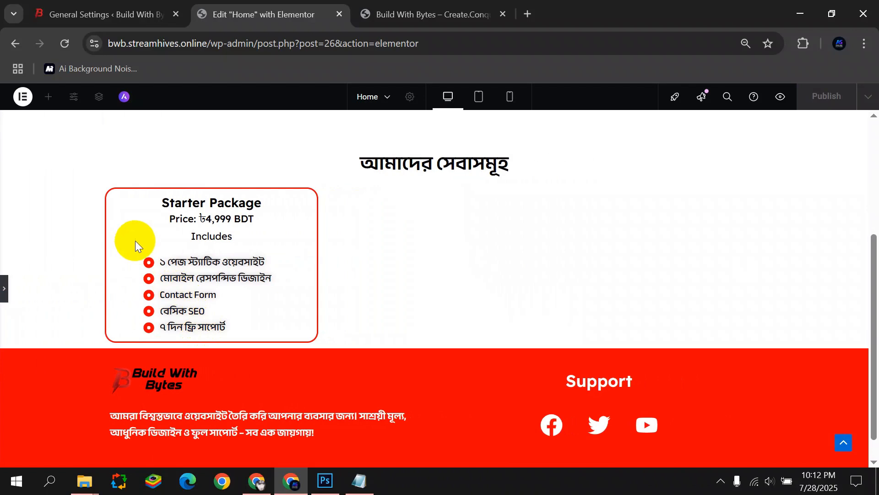
pyautogui.click(4, 289)
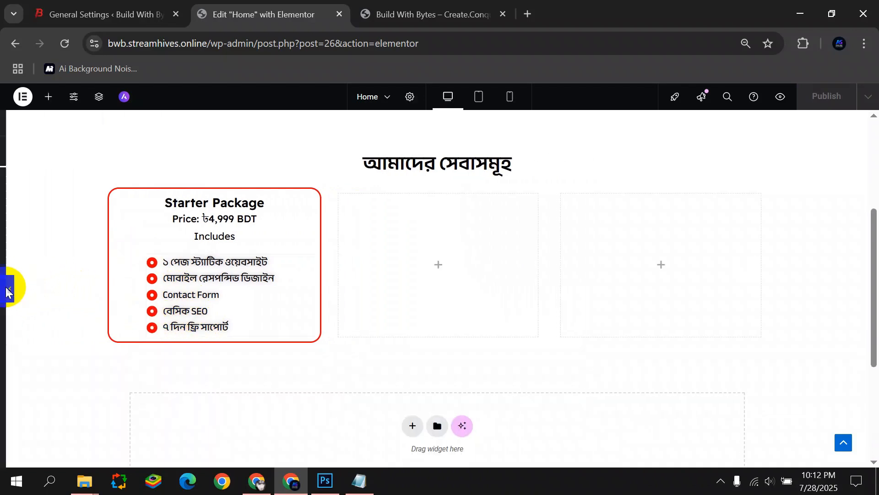
pyautogui.click(48, 97)
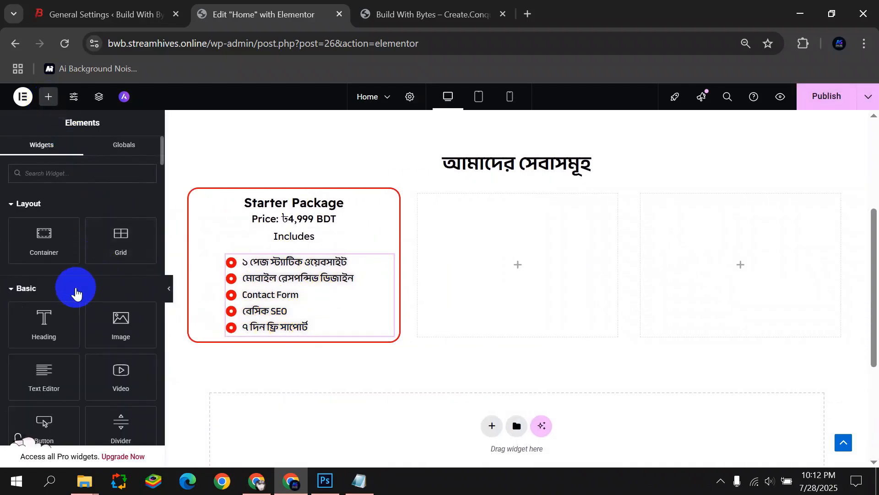
# Add a Button widget under the Starter Package feature list and centre it.
pyautogui.scroll(-2, 71, 298)
pyautogui.moveTo(45, 357); pyautogui.dragTo(292, 328)
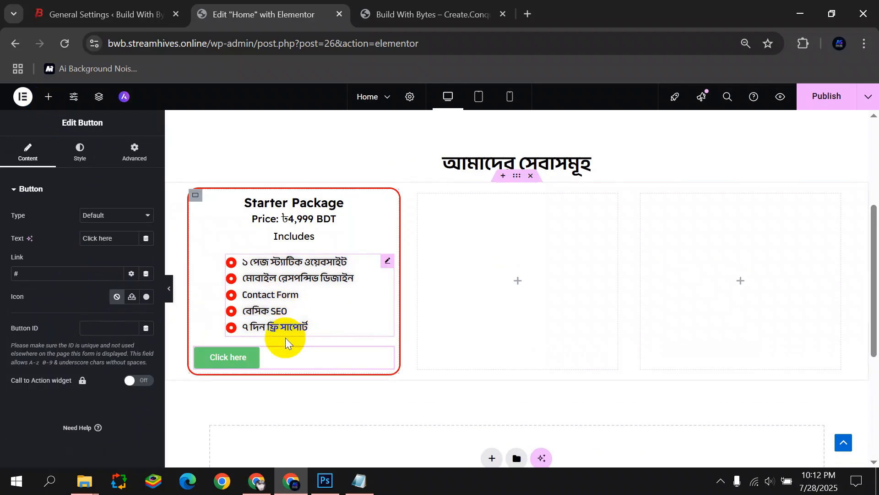
pyautogui.click(86, 154)
pyautogui.click(116, 216)
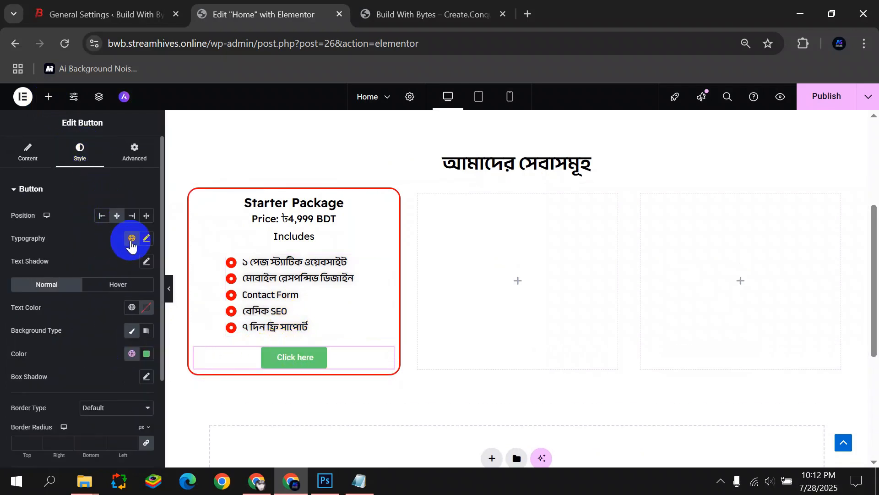
# Set the button's background colour to pure red #FF0000.
pyautogui.click(146, 355)
pyautogui.moveTo(198, 303); pyautogui.dragTo(215, 301)
pyautogui.moveTo(206, 229); pyautogui.dragTo(217, 206)
pyautogui.click(10, 352)
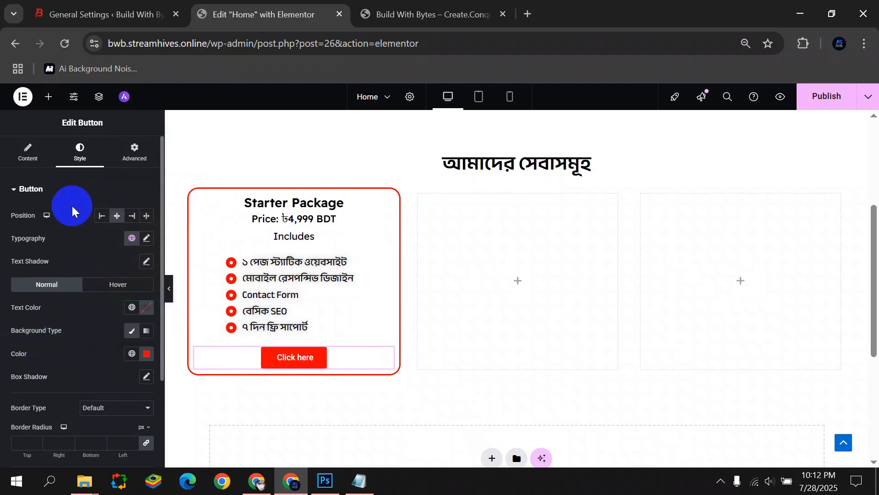
# Give the button a Solid border type.
pyautogui.scroll(-2, 78, 371)
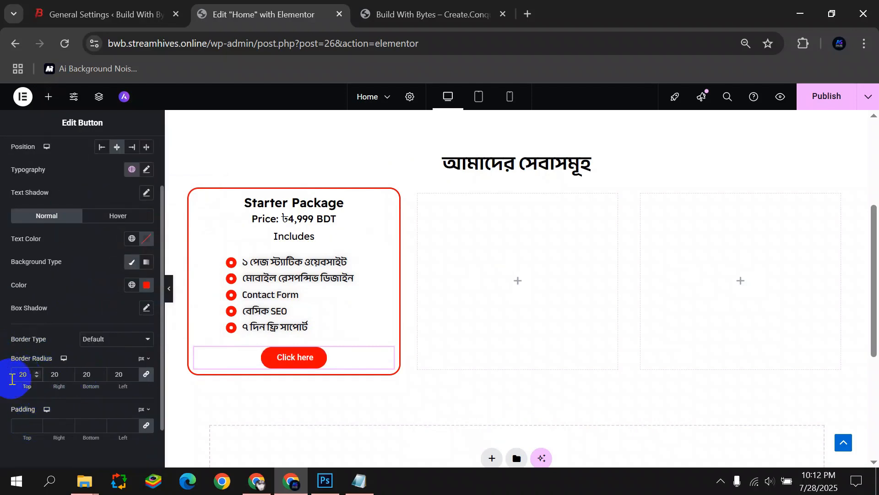
pyautogui.click(111, 339)
pyautogui.click(103, 388)
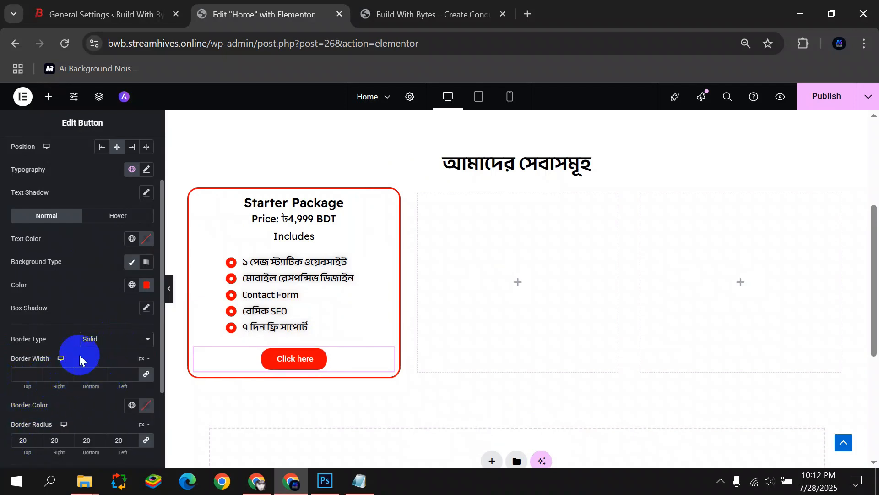
pyautogui.click(117, 215)
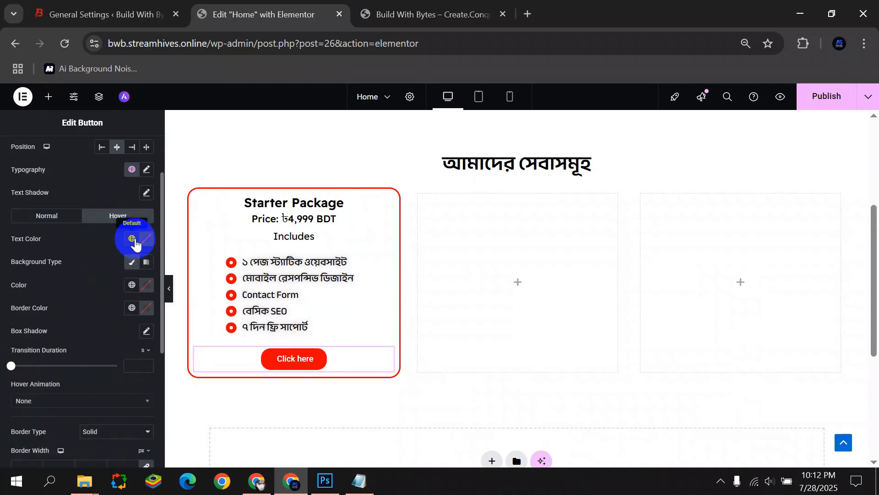
# Set the button's hover text colour to red and hover background to Theme Primary white.
pyautogui.click(135, 244)
pyautogui.click(137, 244)
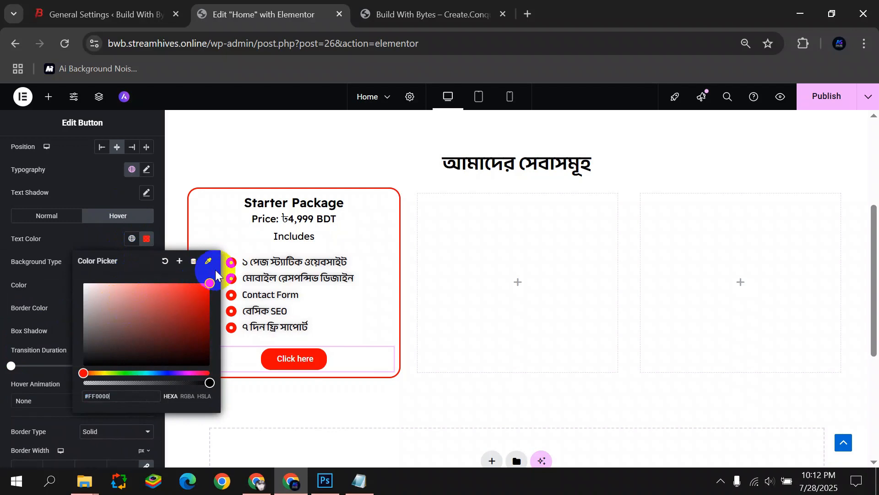
pyautogui.click(1, 304)
pyautogui.click(131, 265)
pyautogui.click(132, 262)
pyautogui.click(131, 284)
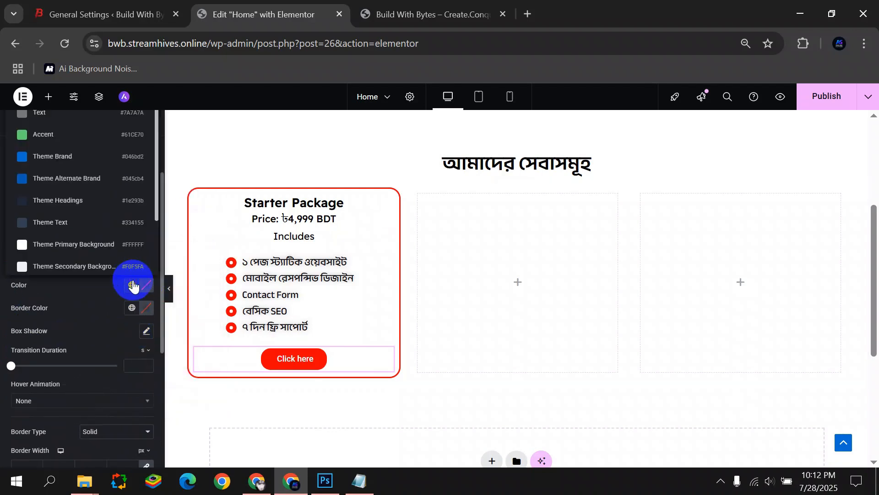
pyautogui.click(92, 248)
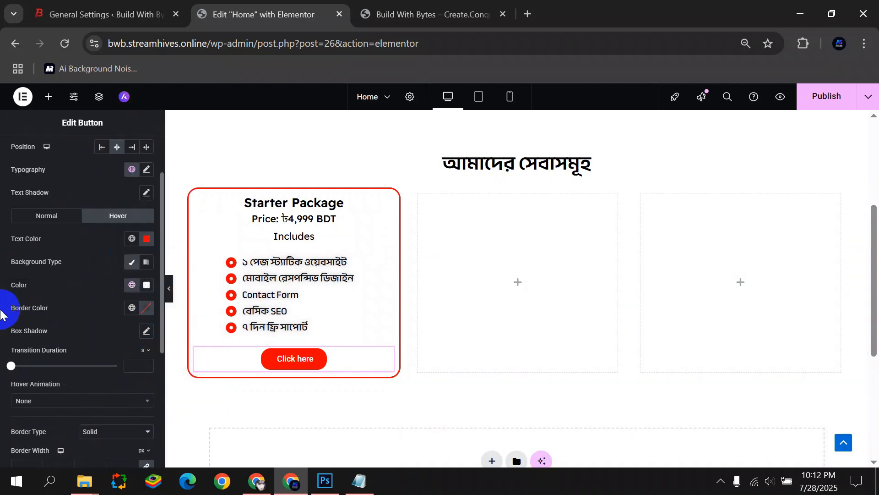
# Paste red as the button's hover border colour.
pyautogui.click(145, 312)
pyautogui.write('#FF1F00')
pyautogui.click(223, 137)
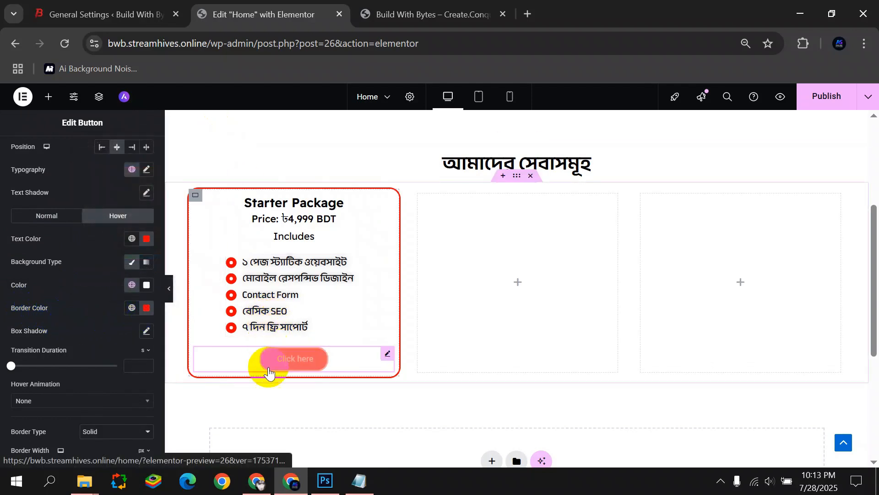
pyautogui.scroll(2, 20, 362)
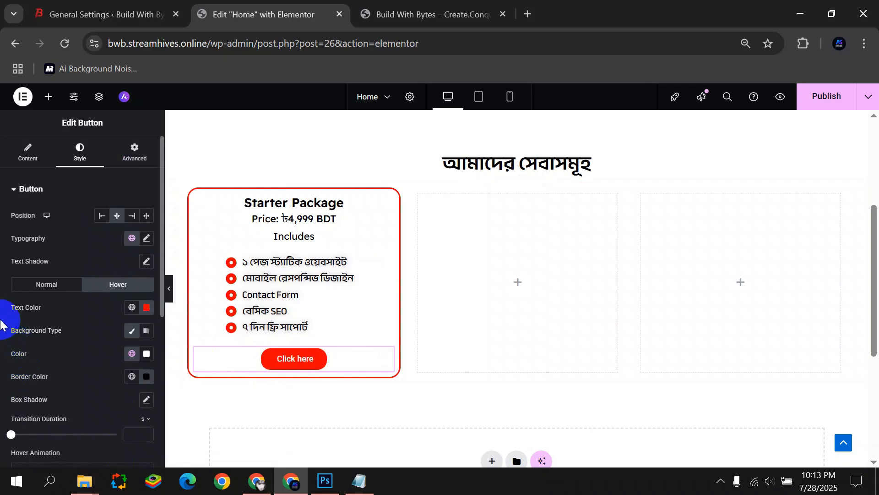
# Set the button's typography font family to Readex Pro.
pyautogui.click(146, 239)
pyautogui.click(112, 290)
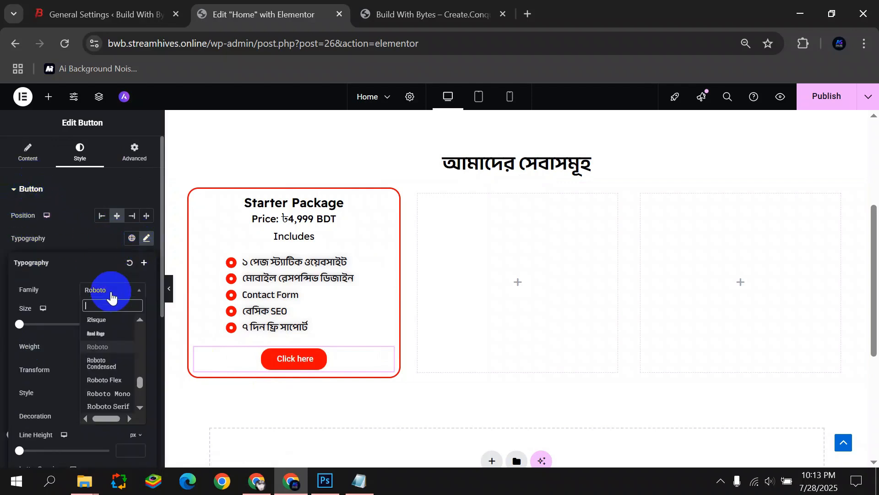
pyautogui.write('read')
pyautogui.click(106, 345)
# Replace the 'Click here' label with 'Book Now'.
pyautogui.click(37, 168)
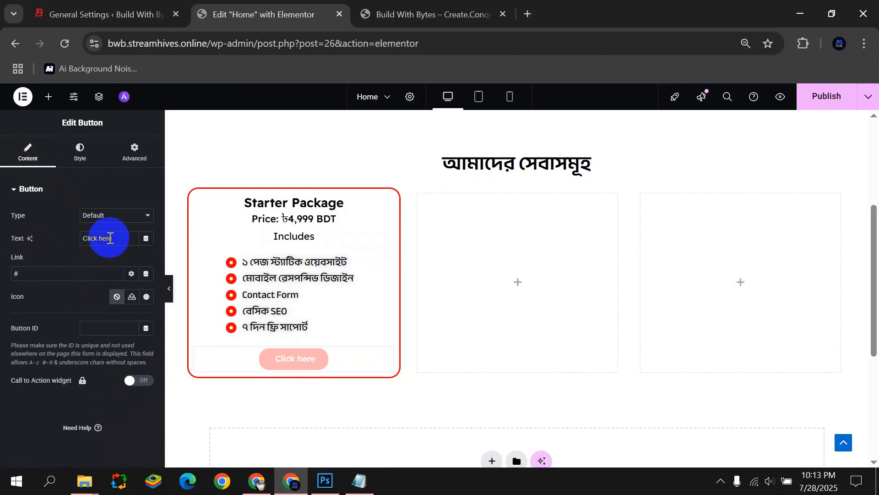
pyautogui.moveTo(112, 237); pyautogui.dragTo(57, 250)
pyautogui.write('Book Now!')
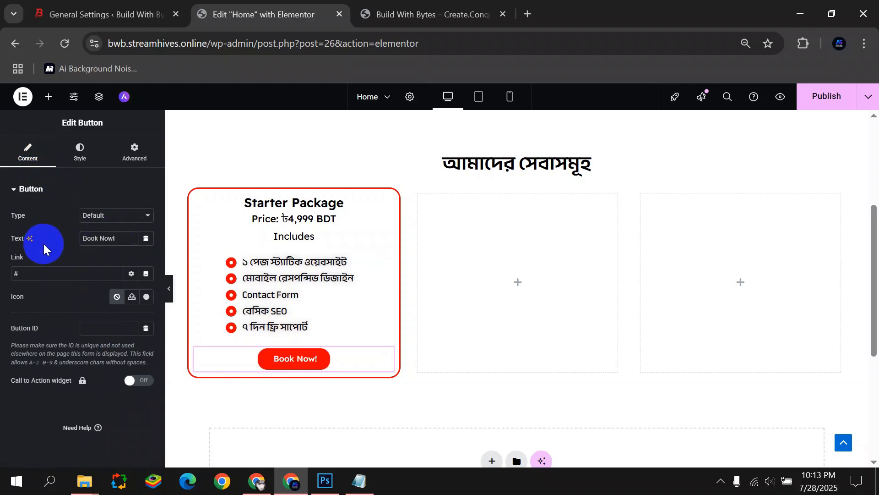
# Unlink the button's padding, set the top to 25 and the left to 0.
pyautogui.click(136, 156)
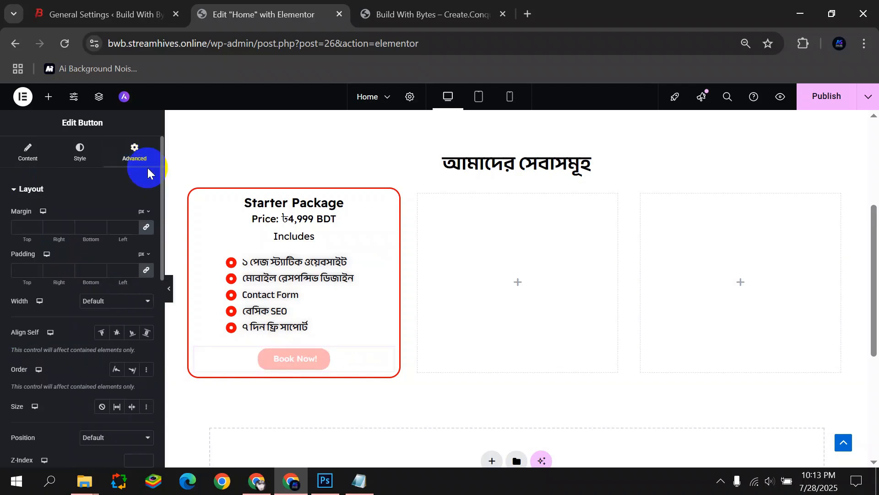
pyautogui.click(146, 270)
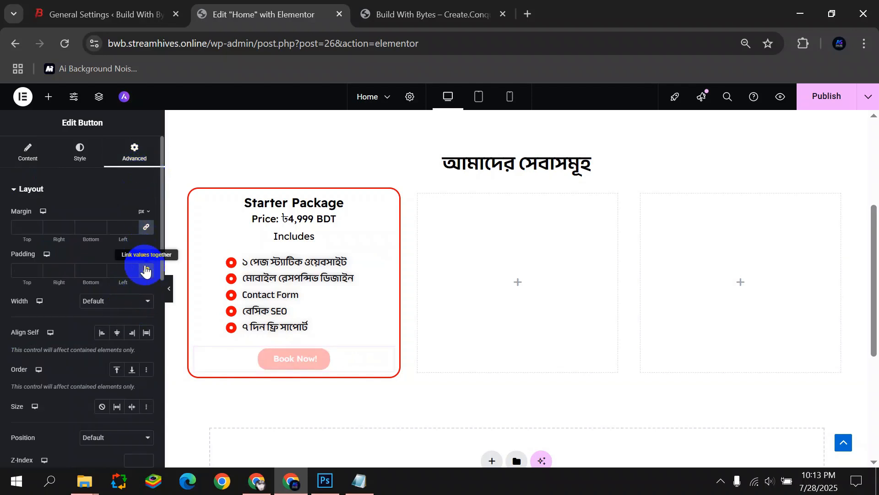
pyautogui.moveTo(38, 269); pyautogui.dragTo(38, 269)
pyautogui.click(118, 272)
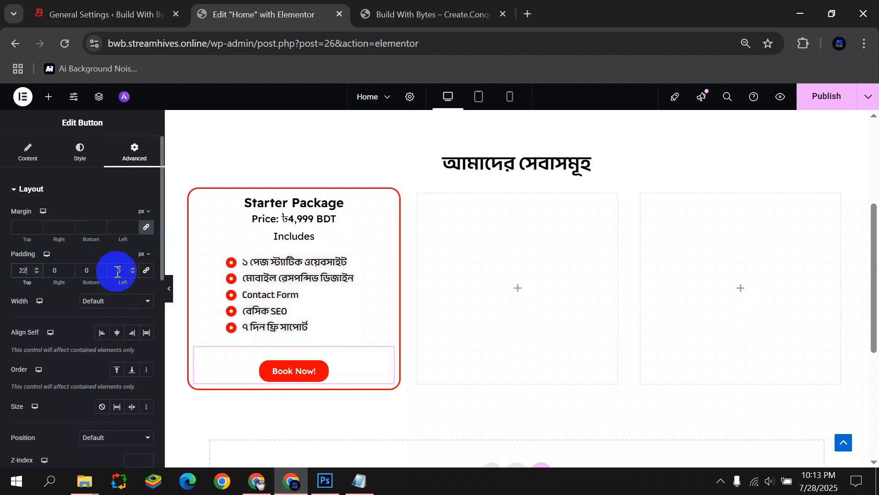
pyautogui.click(132, 273)
pyautogui.moveTo(132, 270); pyautogui.dragTo(93, 268)
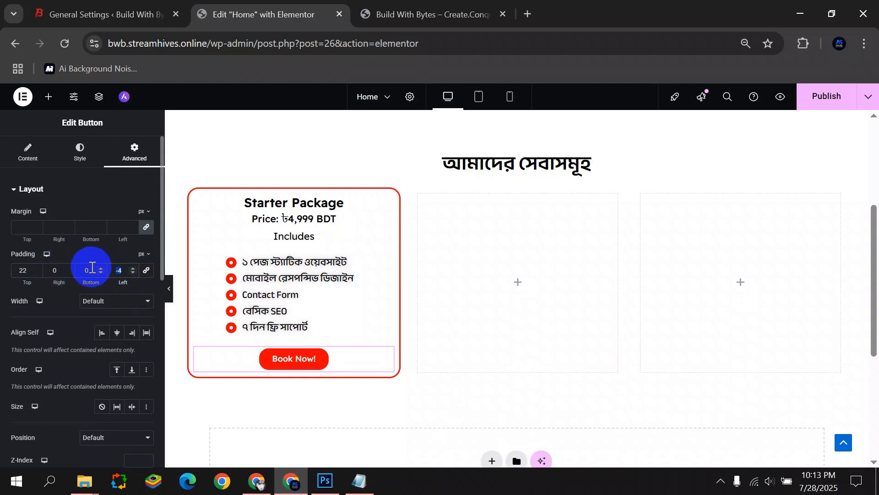
pyautogui.write('0')
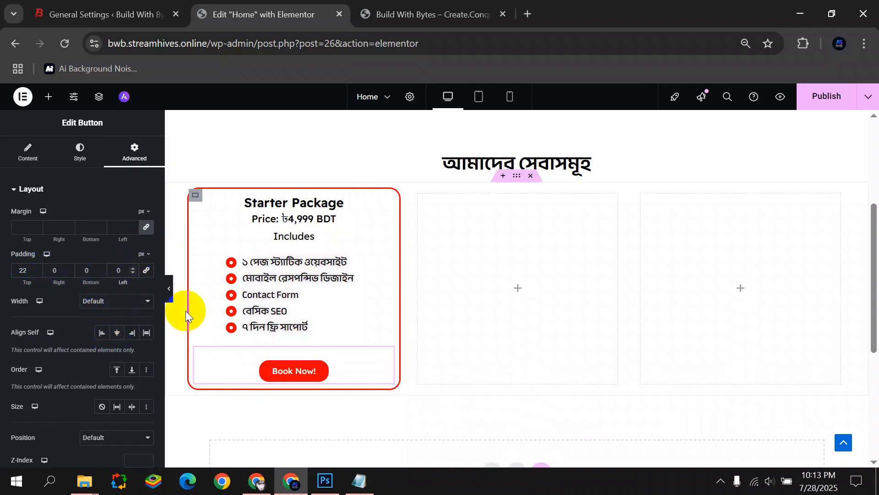
pyautogui.click(169, 287)
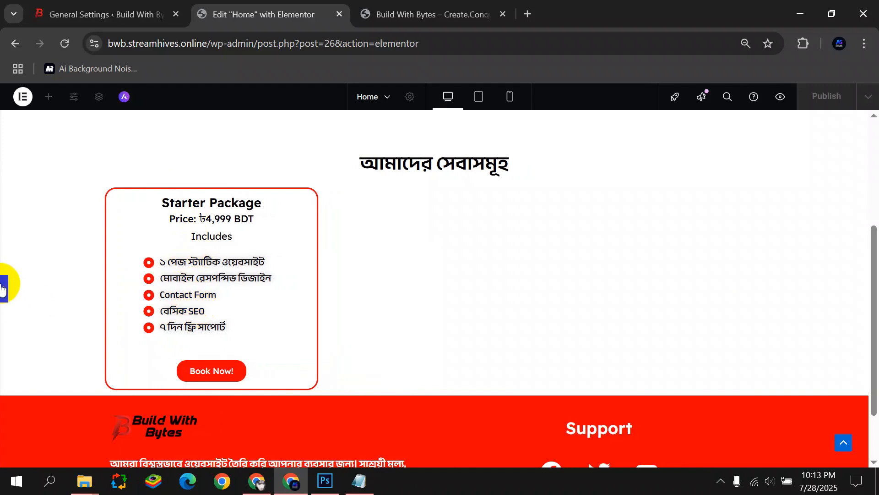
# Set the button's bottom padding to 25 and preview the spacing in the card.
pyautogui.click(3, 288)
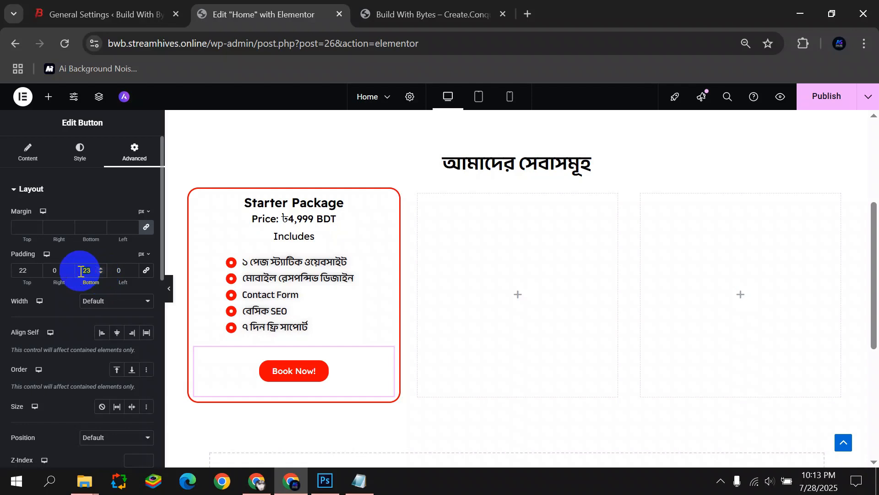
pyautogui.click(80, 271)
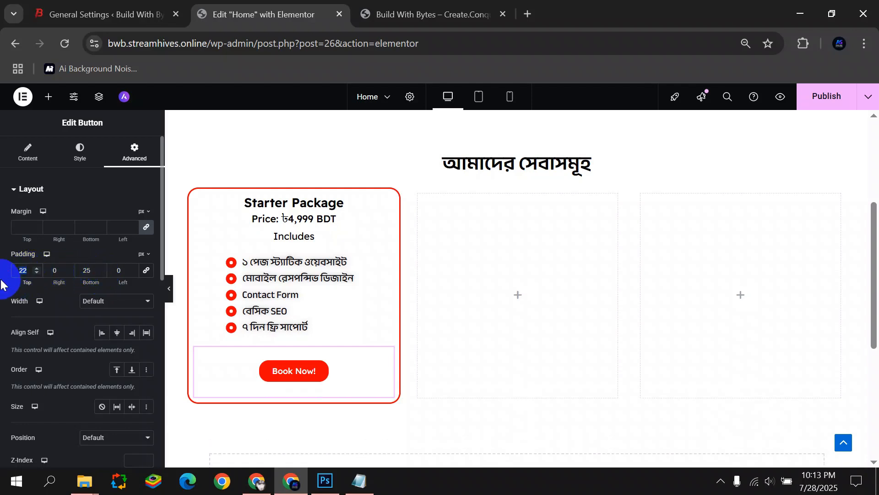
pyautogui.click(169, 288)
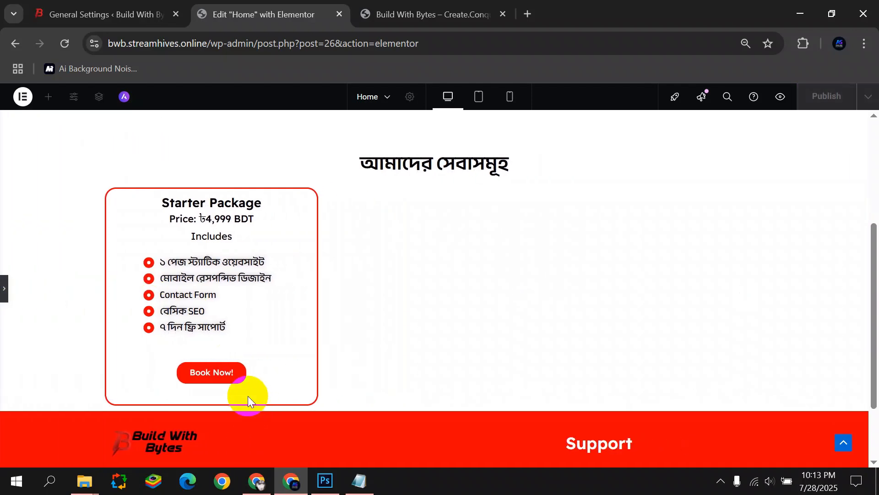
pyautogui.scroll(5, 209, 246)
pyautogui.scroll(-7, 194, 248)
pyautogui.scroll(3, 195, 247)
pyautogui.scroll(-2, 73, 299)
pyautogui.click(4, 288)
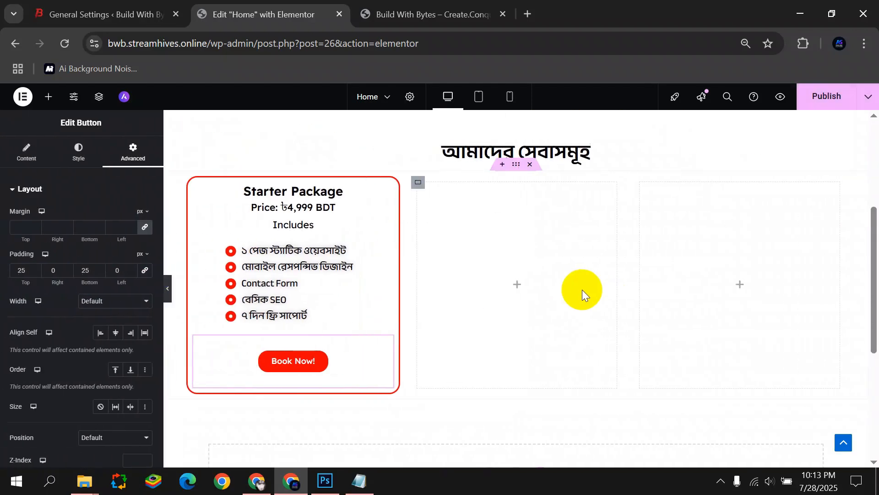
# Delete the two empty columns beside the Starter Package card.
pyautogui.rightClick(418, 186)
pyautogui.click(451, 453)
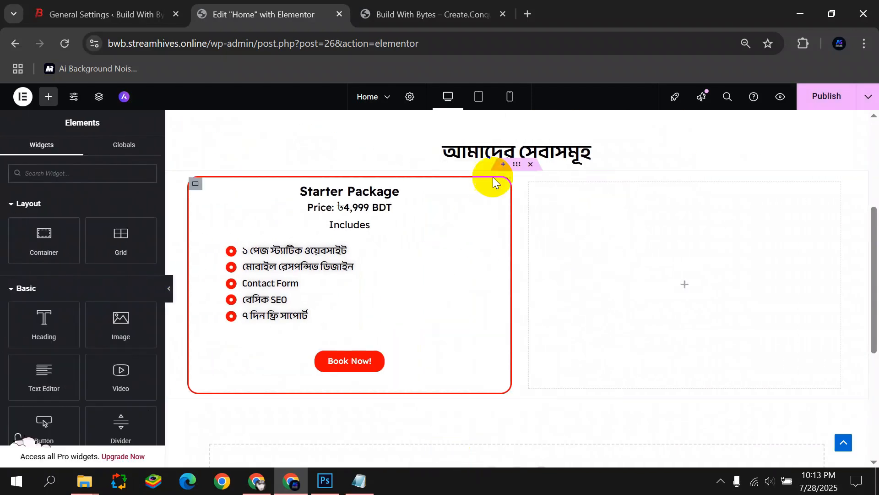
pyautogui.rightClick(533, 188)
pyautogui.click(553, 456)
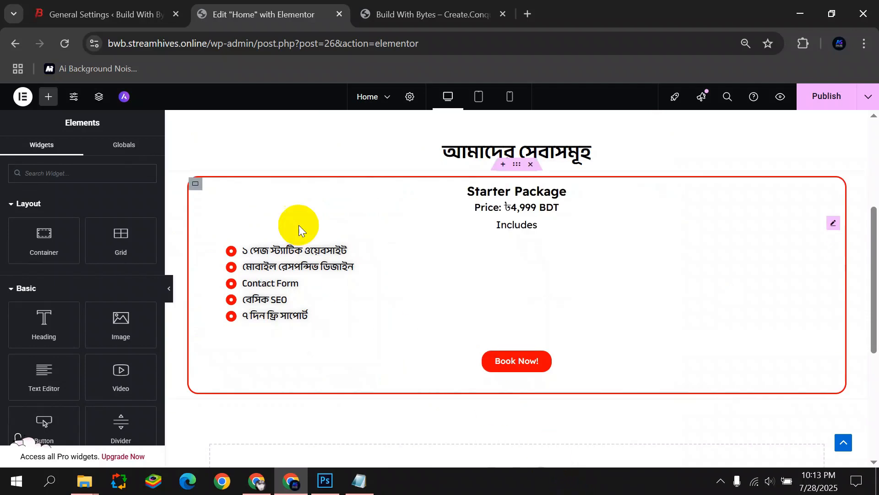
# Duplicate the Starter Package card twice to make three cards.
pyautogui.rightClick(196, 183)
pyautogui.click(217, 202)
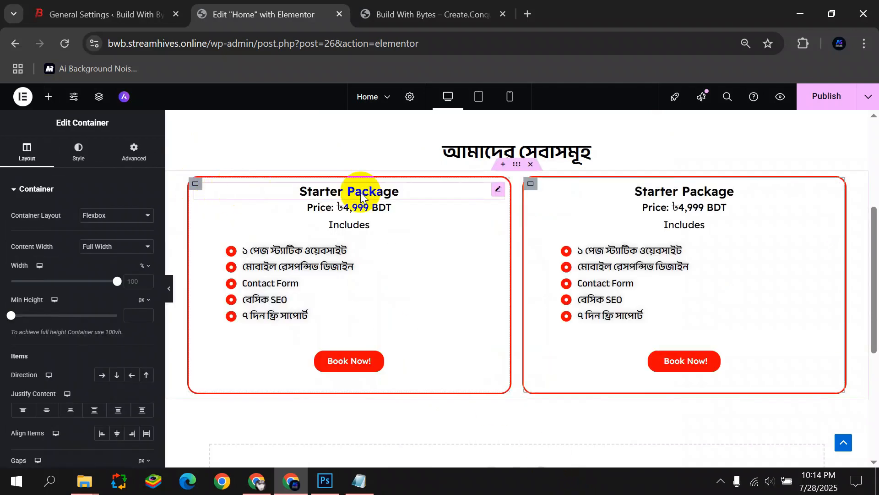
pyautogui.rightClick(531, 183)
pyautogui.click(560, 213)
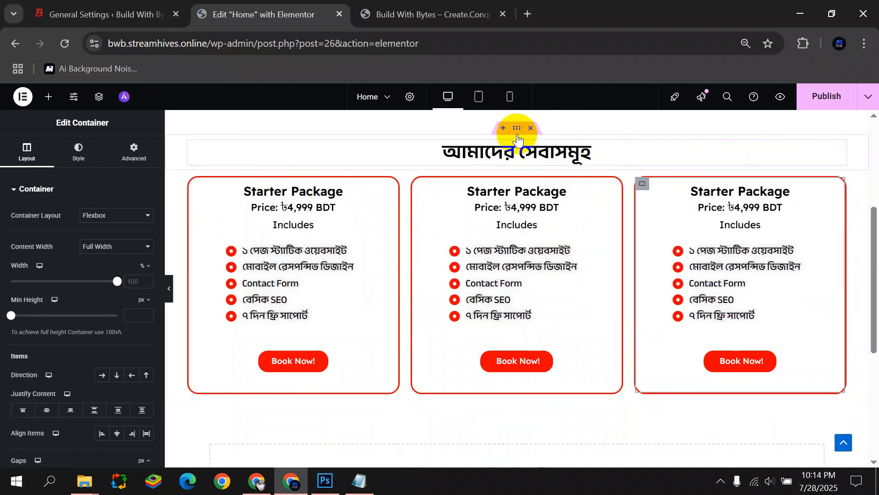
# Set the outer container's padding to 22 top, 19 bottom and 0 at the sides.
pyautogui.click(517, 129)
pyautogui.click(134, 151)
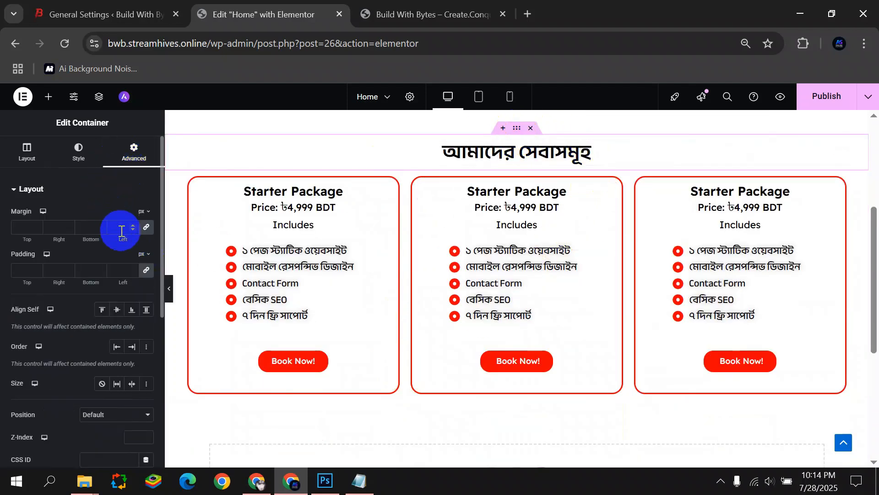
pyautogui.click(147, 270)
pyautogui.click(100, 267)
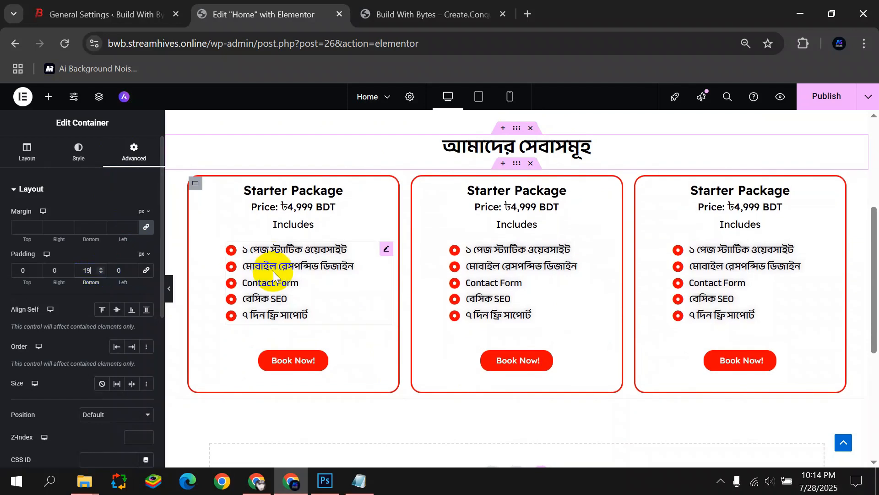
pyautogui.scroll(3, 273, 273)
pyautogui.click(37, 268)
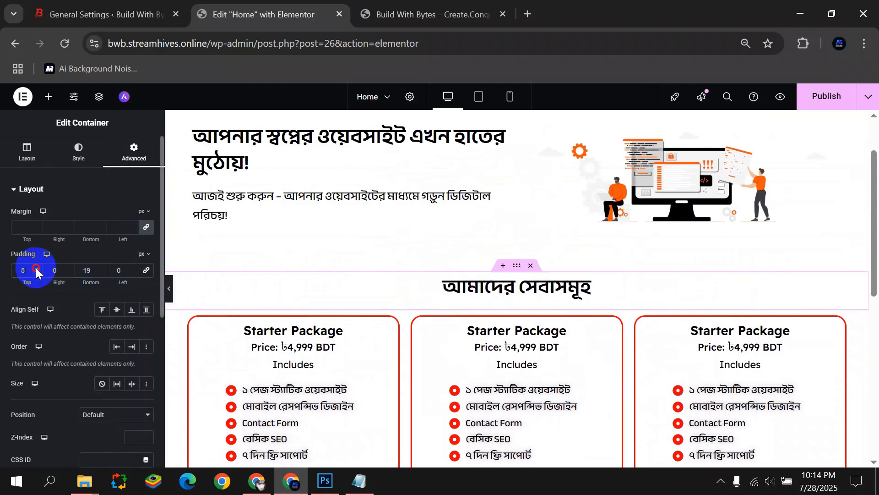
pyautogui.scroll(-5, 402, 281)
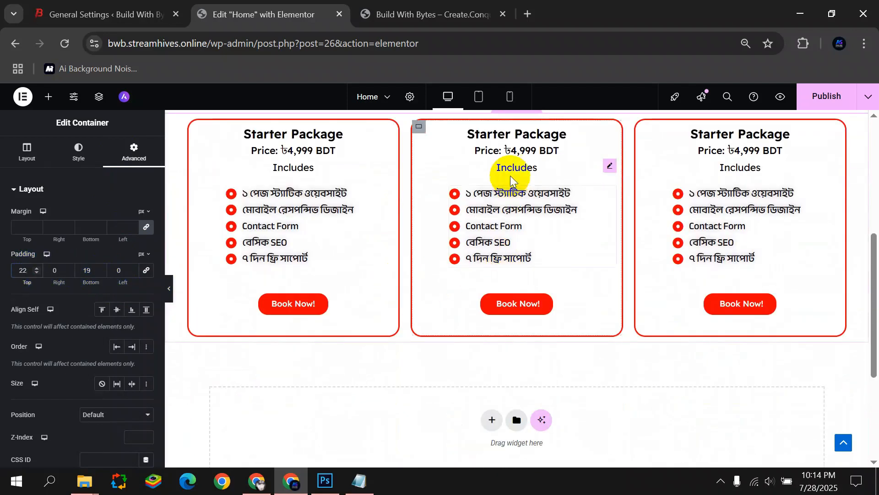
# Retitle the middle card's heading to 'Business Package' using the notes text.
pyautogui.click(589, 136)
pyautogui.click(75, 223)
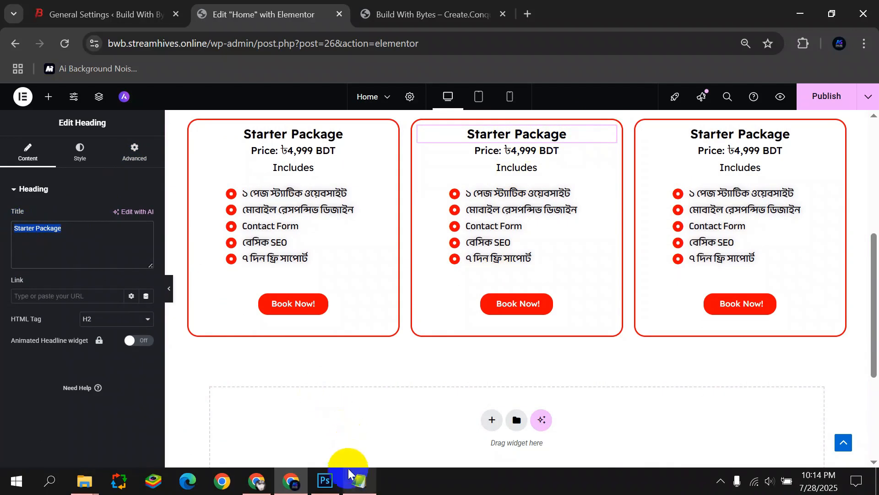
pyautogui.click(359, 481)
pyautogui.scroll(-6, 321, 163)
pyautogui.scroll(1, 294, 164)
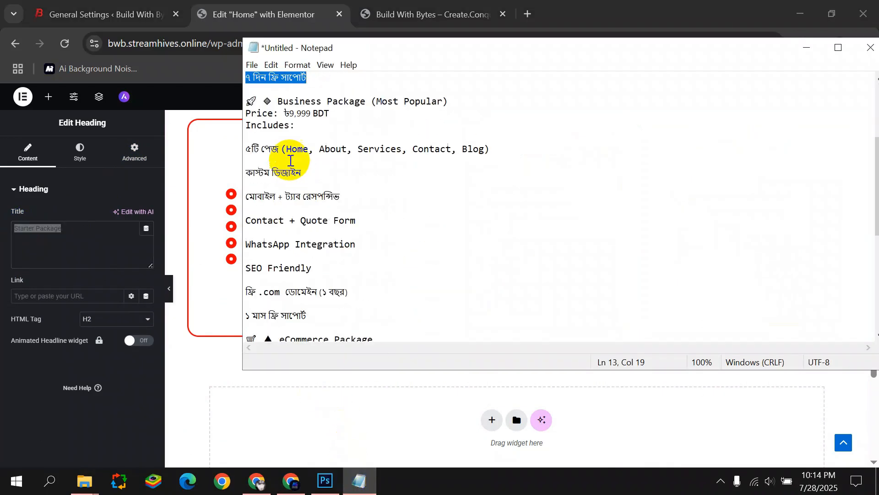
pyautogui.moveTo(278, 102); pyautogui.dragTo(368, 98)
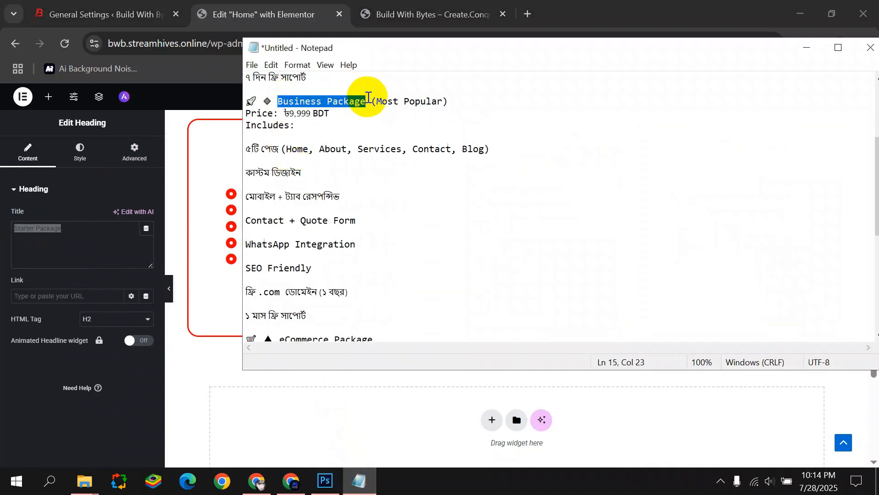
pyautogui.doubleClick(73, 230)
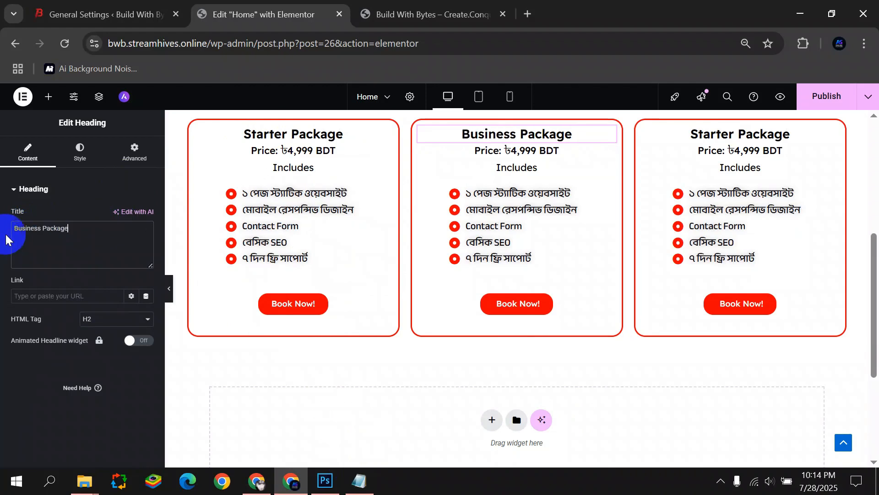
# Replace the middle card's price with 'Price: ৳9,999 BDT' copied from the notes.
pyautogui.click(606, 151)
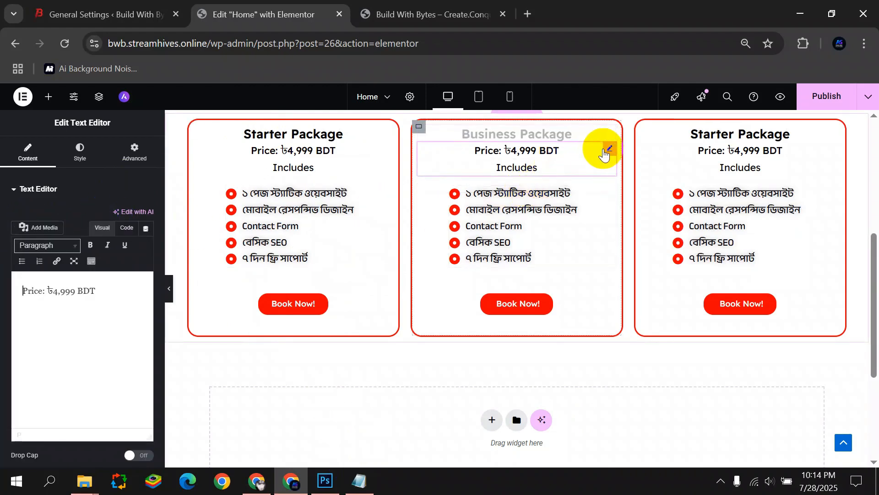
pyautogui.moveTo(98, 290); pyautogui.dragTo(14, 296)
pyautogui.click(357, 480)
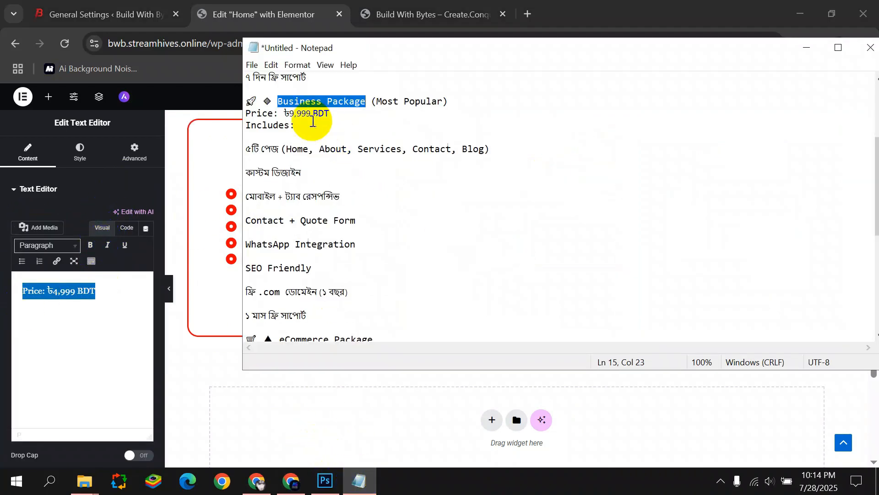
pyautogui.moveTo(331, 114); pyautogui.dragTo(251, 114)
pyautogui.hotkey('ctrl', 'c')
pyautogui.click(108, 288)
pyautogui.moveTo(98, 291); pyautogui.dragTo(9, 305)
pyautogui.hotkey('ctrl', 'v')
# Select the middle card's feature list and copy the 5-page feature line from the notes.
pyautogui.click(505, 178)
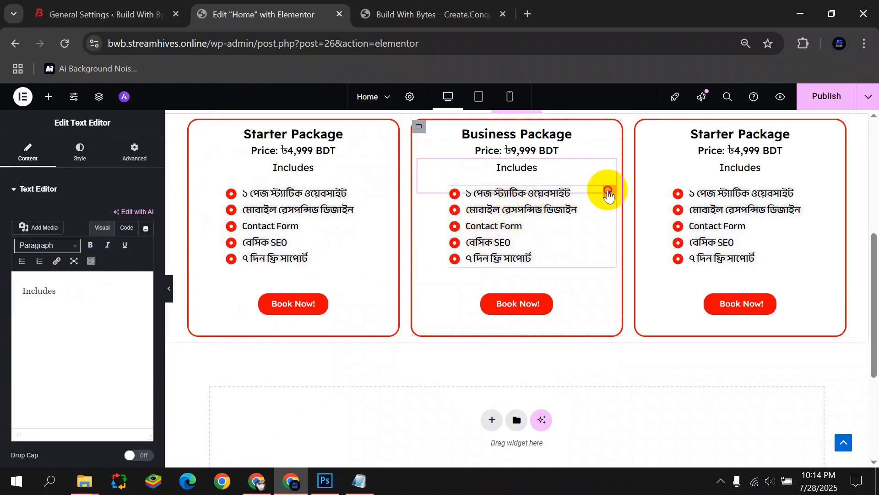
pyautogui.click(608, 194)
pyautogui.click(359, 481)
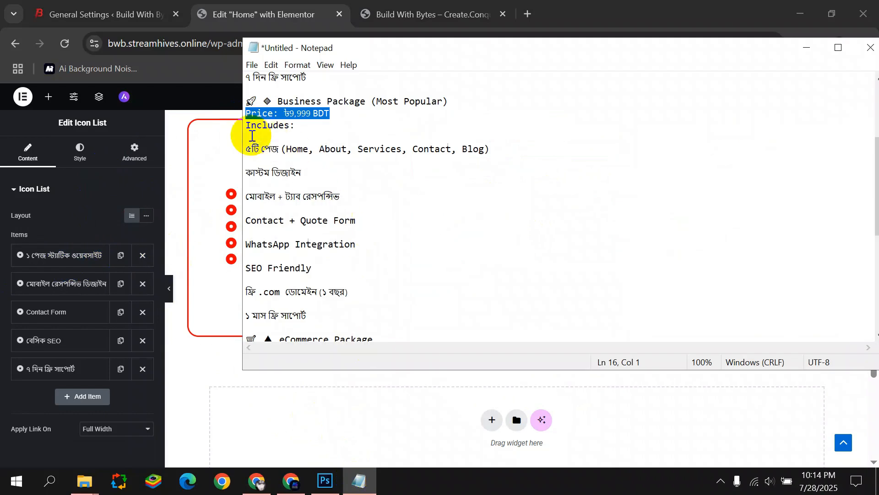
pyautogui.moveTo(249, 145); pyautogui.dragTo(490, 151)
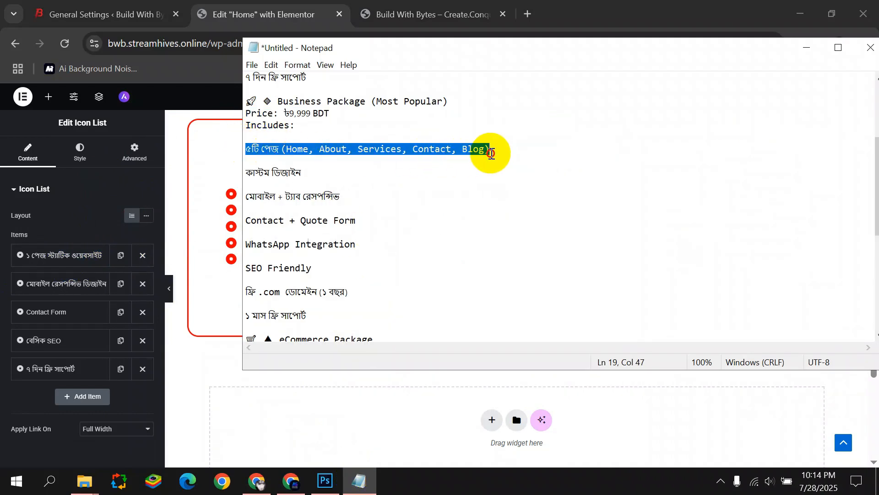
pyautogui.click(91, 259)
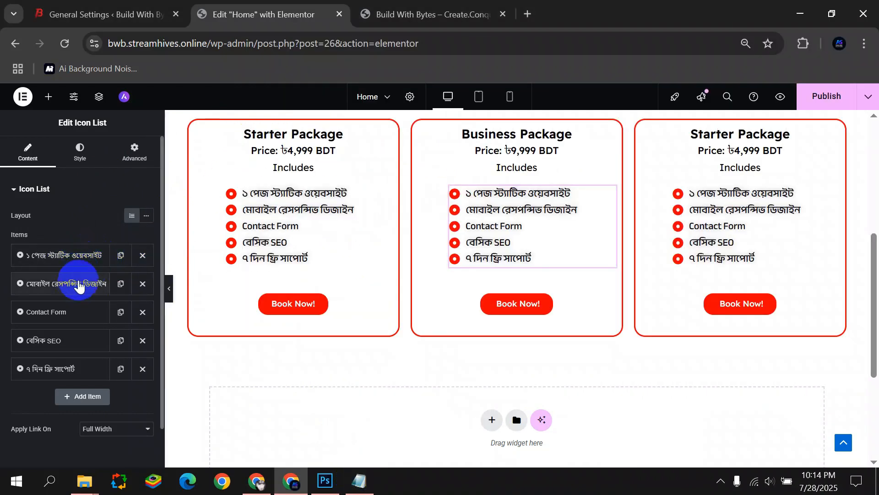
# Paste the 5-page and custom design feature lines into the first two list items.
pyautogui.click(81, 259)
pyautogui.hotkey('ctrl', 'a')
pyautogui.hotkey('ctrl', 'v')
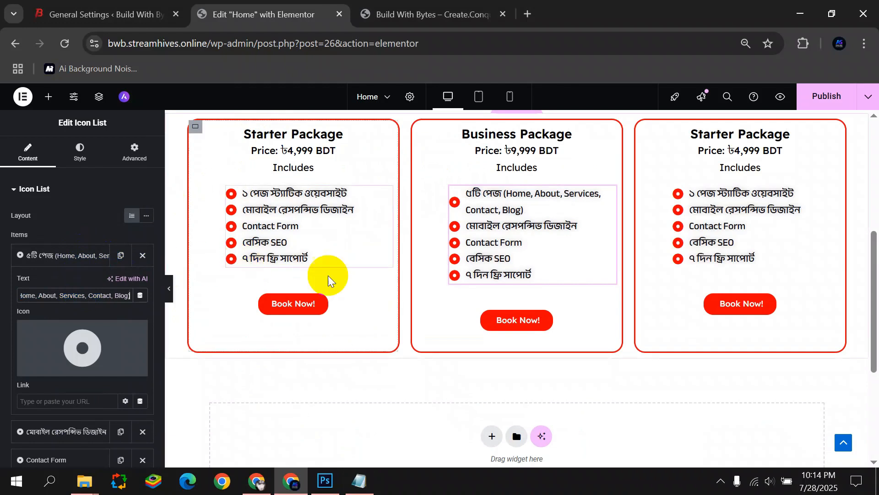
pyautogui.click(359, 481)
pyautogui.click(295, 172)
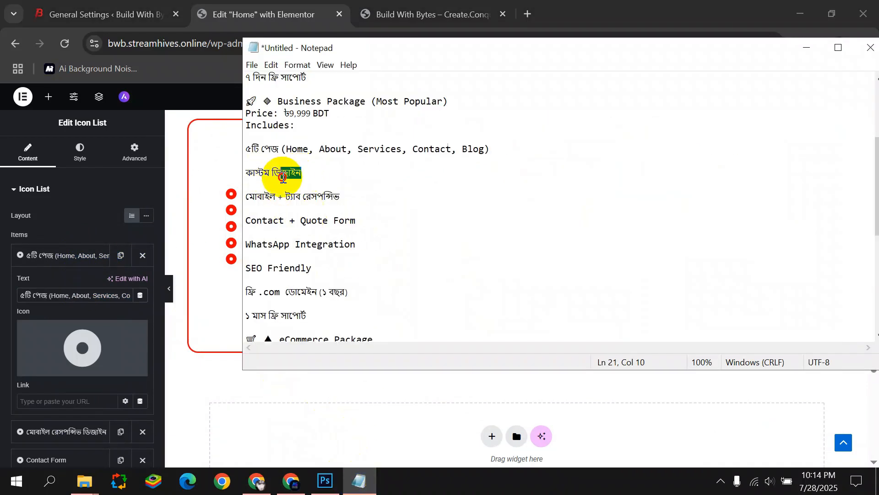
pyautogui.moveTo(283, 178); pyautogui.dragTo(243, 174)
pyautogui.click(55, 255)
pyautogui.click(57, 283)
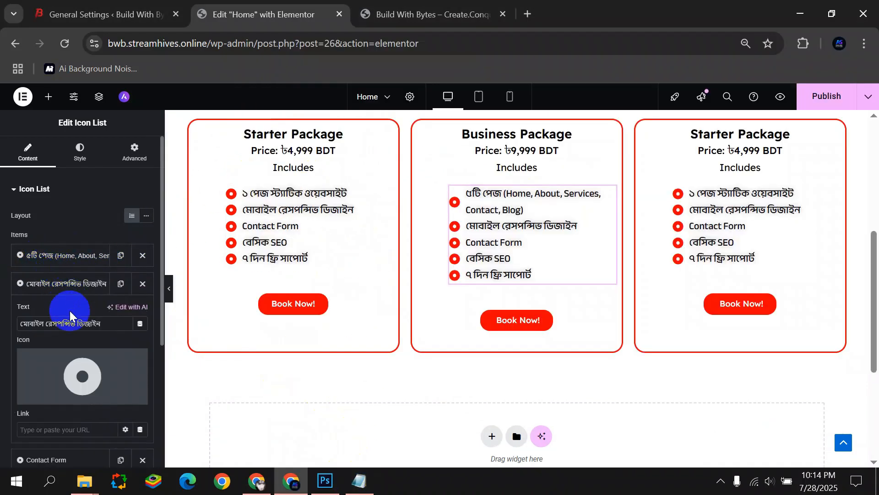
pyautogui.hotkey('ctrl', 'v')
pyautogui.click(73, 283)
# Fill the third and fourth items with mobile + tab responsive and Contact + Quote Form.
pyautogui.click(359, 481)
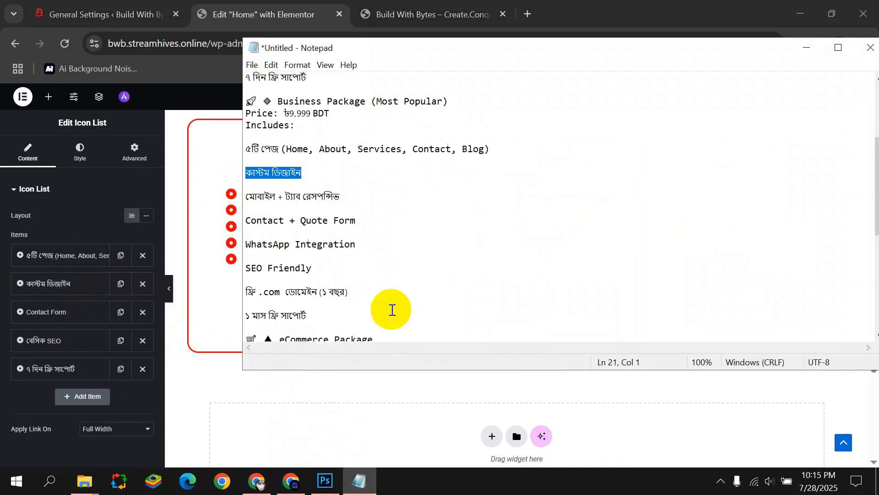
pyautogui.moveTo(339, 193); pyautogui.dragTo(250, 202)
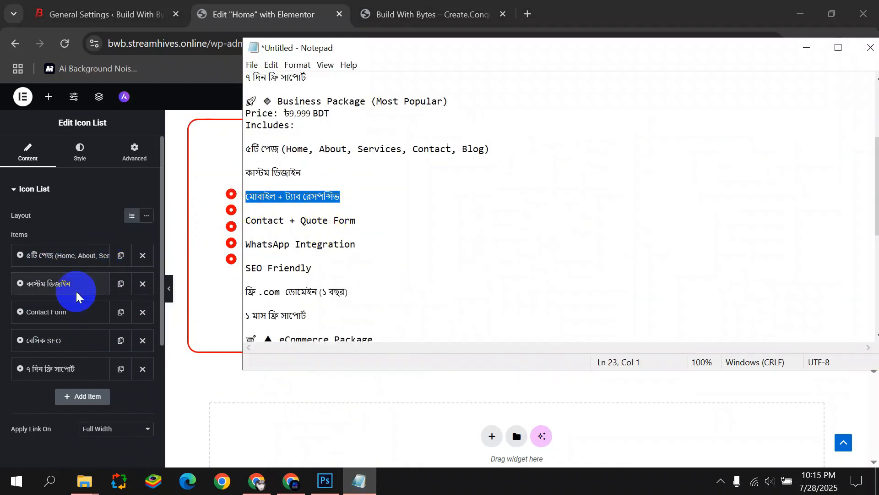
pyautogui.click(80, 316)
pyautogui.hotkey('ctrl', 'v')
pyautogui.click(72, 315)
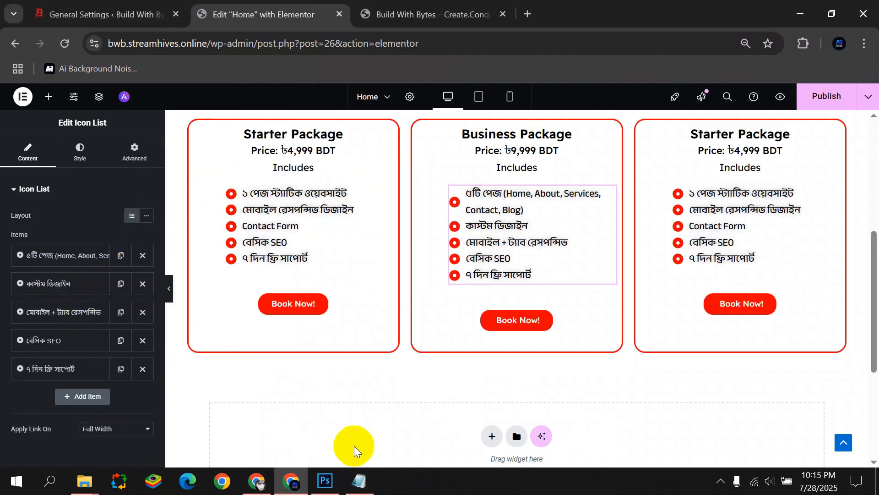
pyautogui.click(359, 481)
pyautogui.click(247, 227)
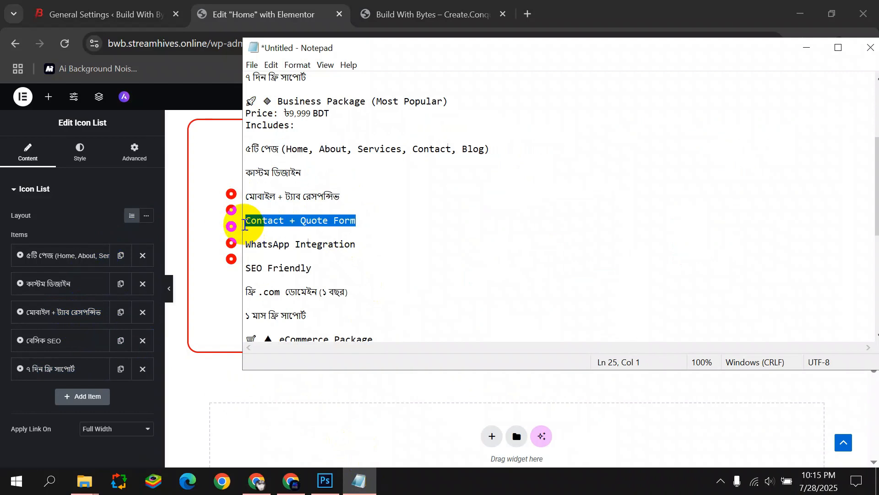
pyautogui.click(59, 343)
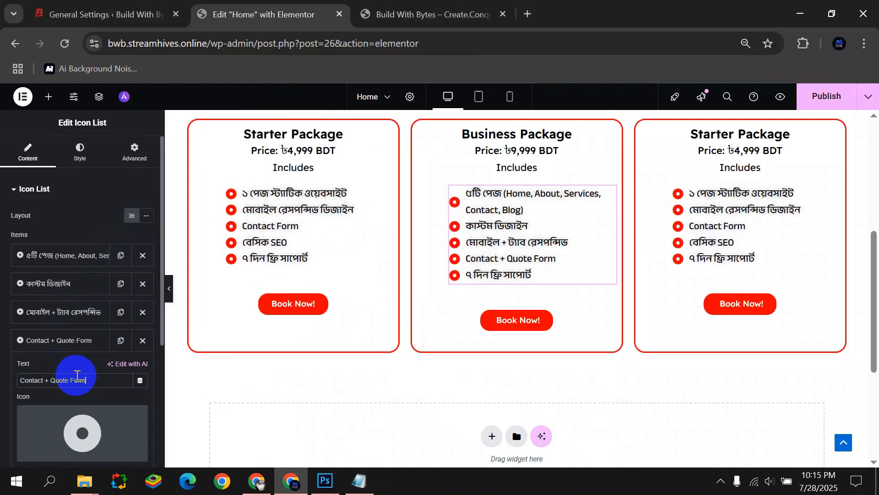
pyautogui.click(69, 339)
# Replace the fifth list item with WhatsApp Integration.
pyautogui.click(359, 481)
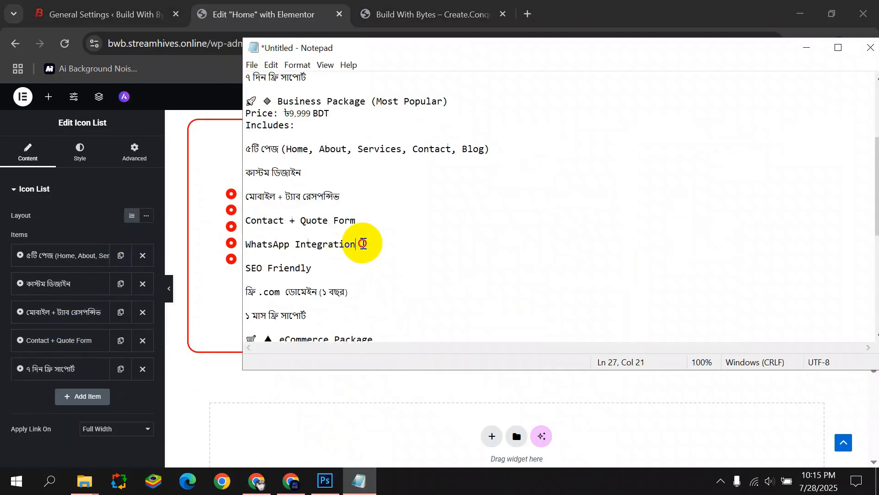
pyautogui.moveTo(363, 243); pyautogui.dragTo(246, 242)
pyautogui.click(69, 371)
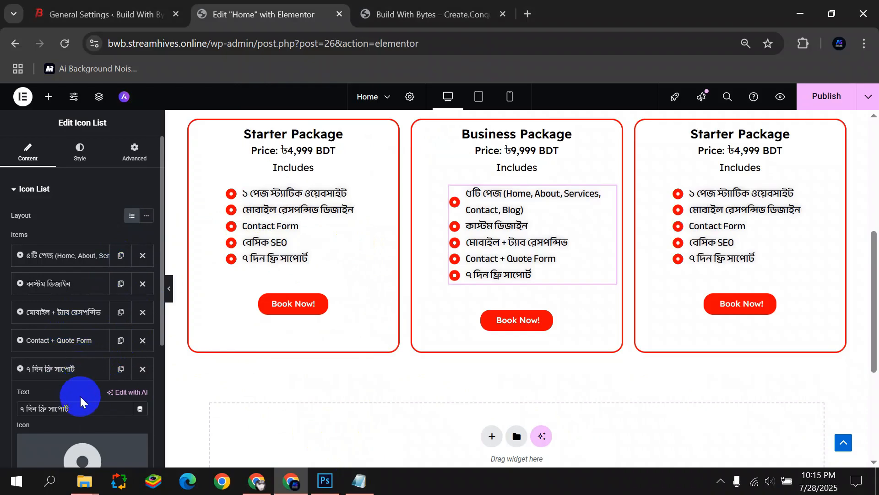
pyautogui.hotkey('ctrl', 'v')
pyautogui.click(73, 372)
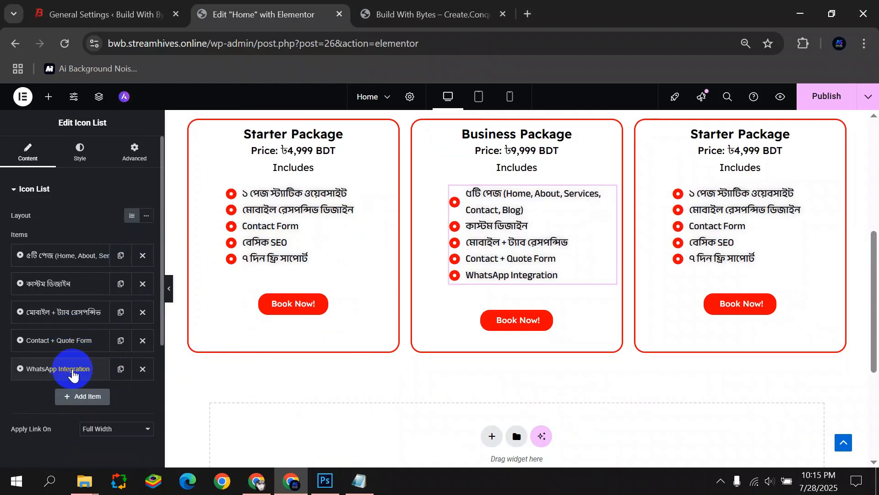
# Add a new list item with the SEO Friendly text.
pyautogui.click(87, 391)
pyautogui.click(356, 480)
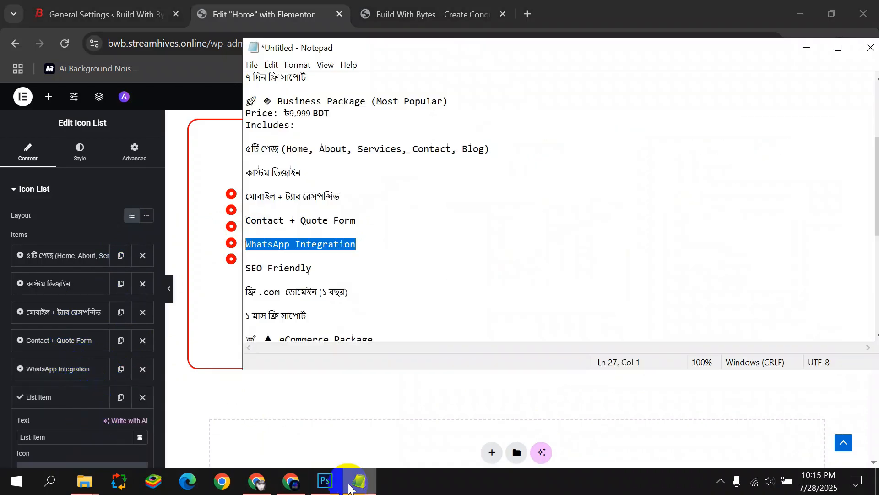
pyautogui.moveTo(312, 269); pyautogui.dragTo(243, 272)
pyautogui.click(65, 398)
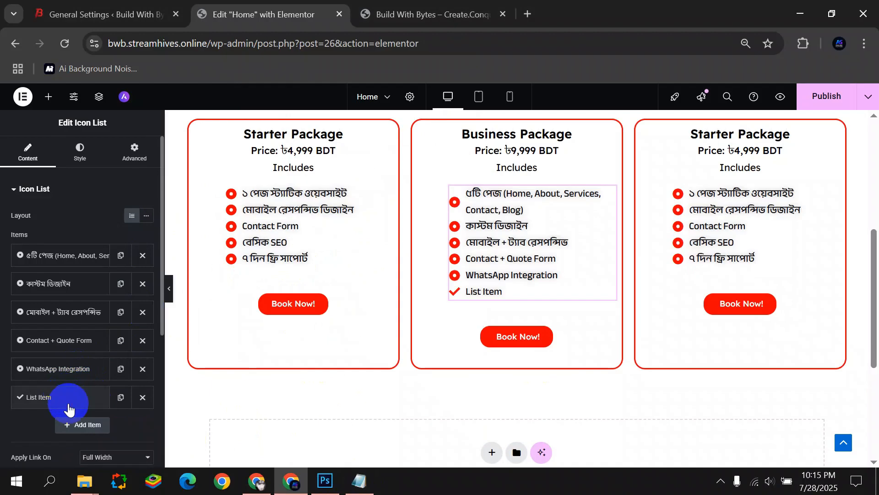
pyautogui.click(69, 403)
pyautogui.click(77, 432)
pyautogui.click(68, 397)
# Remove the extra items and add a final one-month free support (১ মাস ফ্রি সাপোর্ট) item.
pyautogui.click(359, 480)
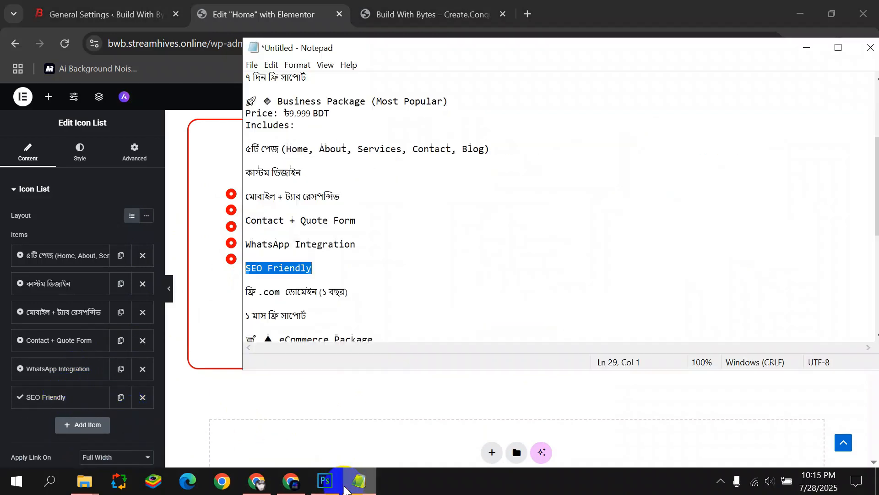
pyautogui.scroll(-1, 281, 292)
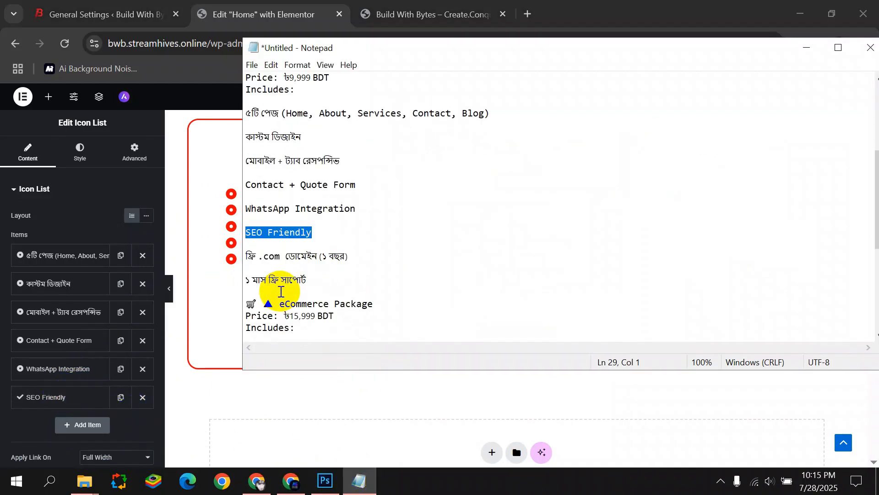
pyautogui.moveTo(306, 278); pyautogui.dragTo(247, 283)
pyautogui.press('super+c')
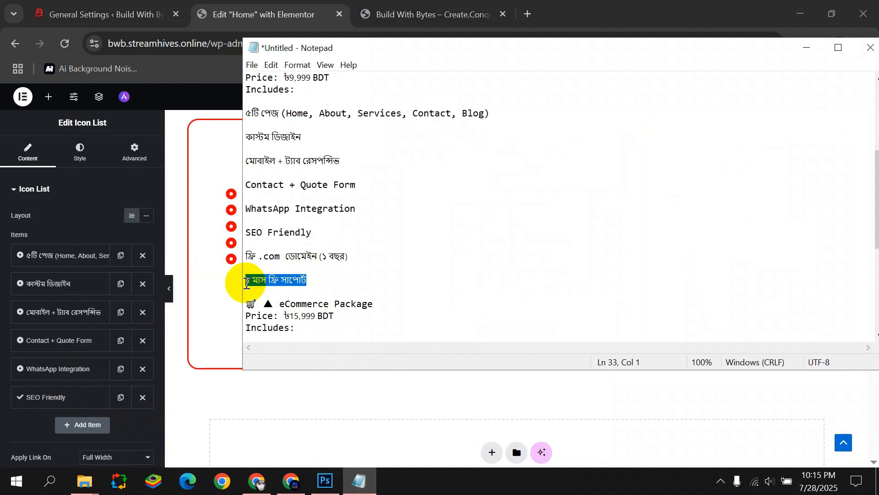
pyautogui.click(72, 422)
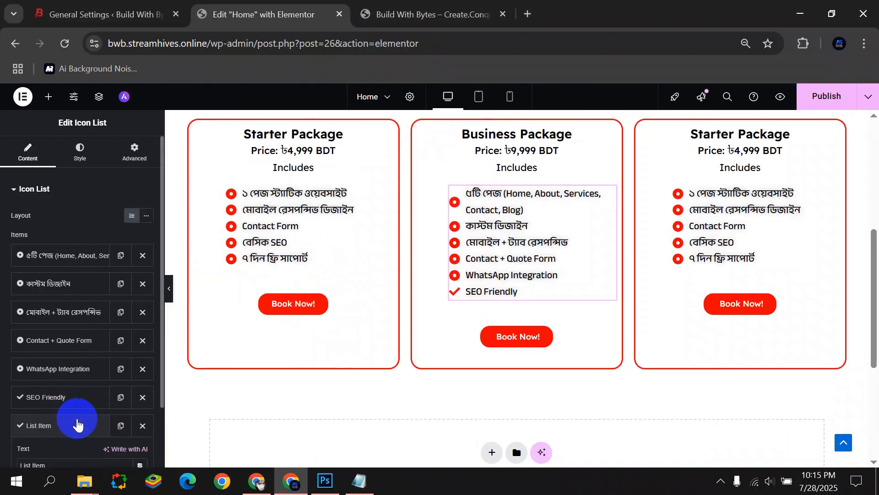
pyautogui.click(141, 398)
pyautogui.click(141, 398)
pyautogui.click(121, 369)
pyautogui.click(86, 398)
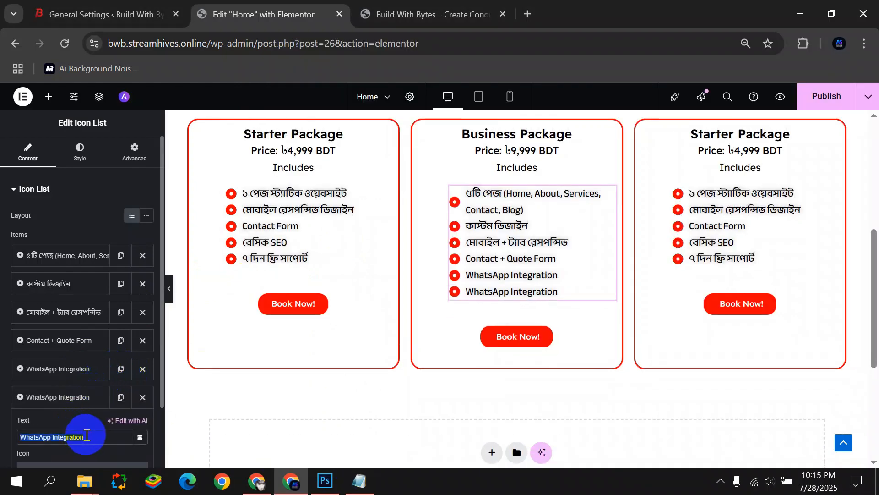
pyautogui.press('super+v')
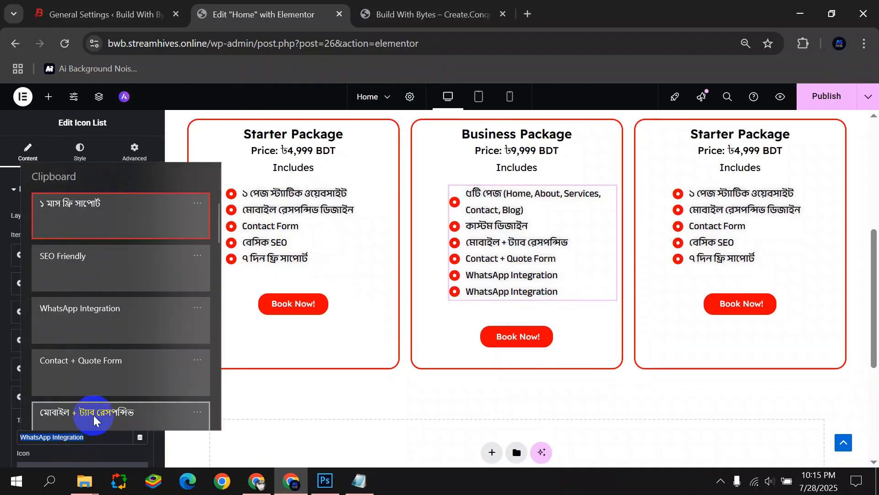
pyautogui.click(100, 223)
pyautogui.click(169, 288)
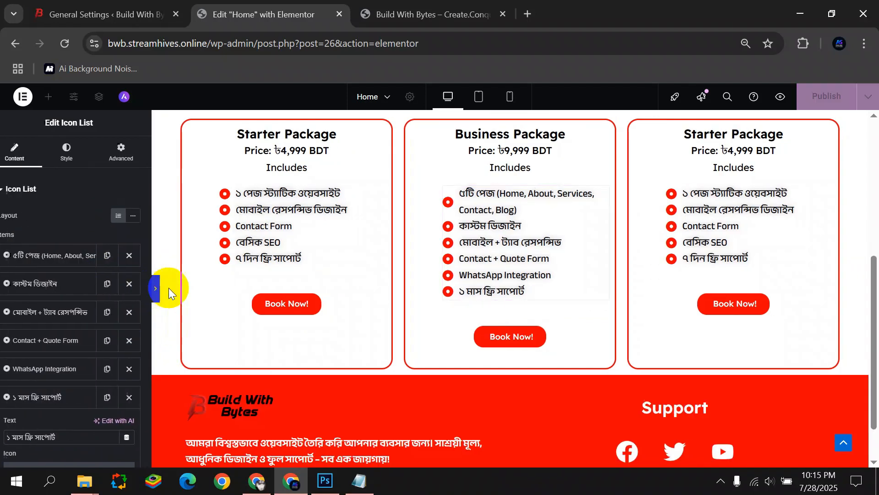
pyautogui.scroll(2, 327, 257)
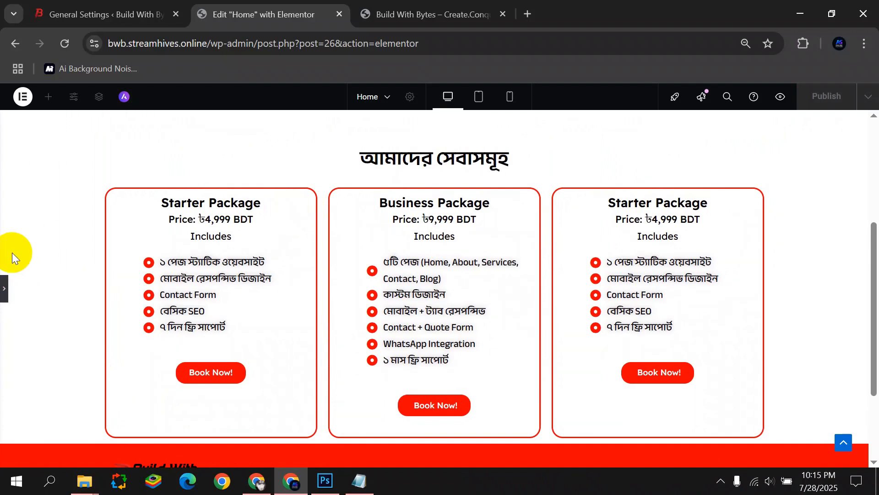
# Retitle the third card's heading to 'eCommerce Package' from the notes.
pyautogui.click(3, 288)
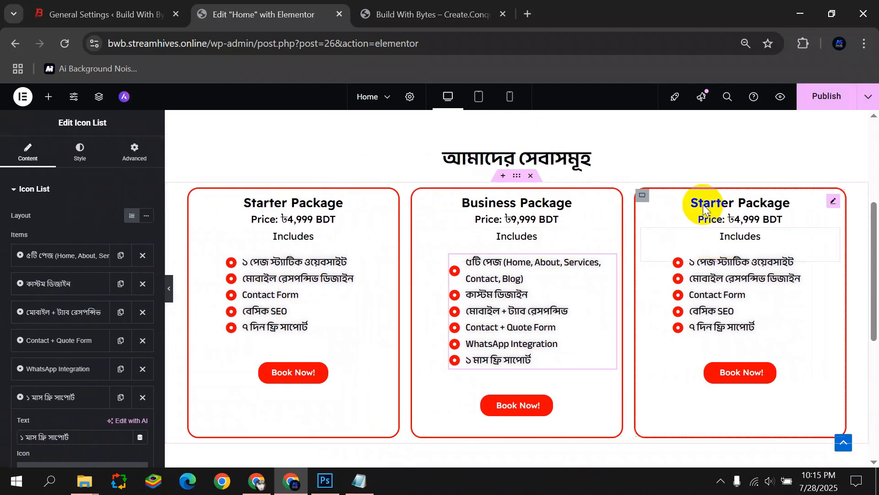
pyautogui.click(833, 201)
pyautogui.click(359, 481)
pyautogui.scroll(-5, 325, 253)
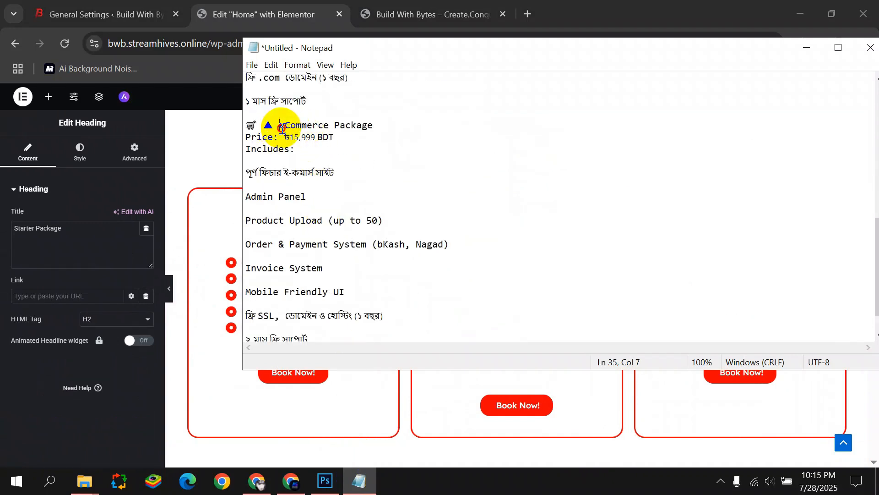
pyautogui.moveTo(282, 128); pyautogui.dragTo(391, 129)
pyautogui.hotkey('ctrl', 'c')
pyautogui.tripleClick(92, 224)
pyautogui.hotkey('ctrl', 'v')
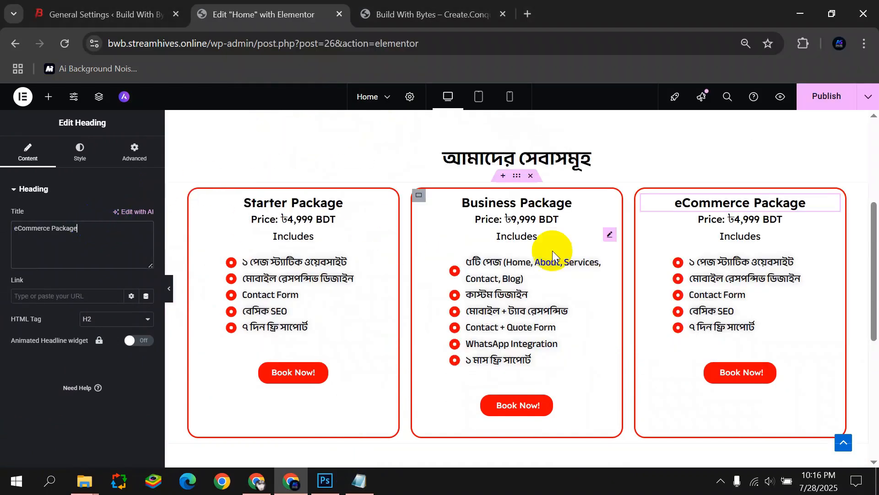
# Replace the third card's ৳4,999 price with 'Price: ৳15,999 BDT'.
pyautogui.click(755, 219)
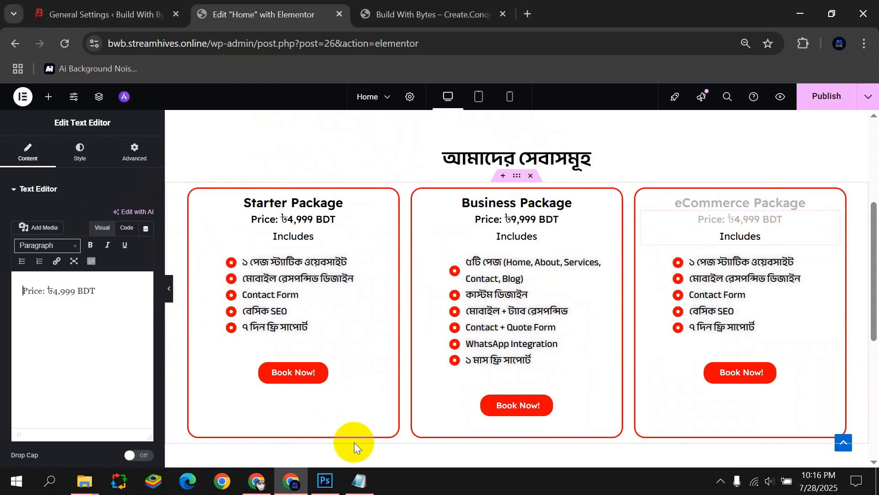
pyautogui.click(359, 481)
pyautogui.moveTo(336, 138); pyautogui.dragTo(250, 138)
pyautogui.hotkey('ctrl', 'c')
pyautogui.moveTo(105, 297); pyautogui.dragTo(1, 304)
pyautogui.hotkey('ctrl', 'v')
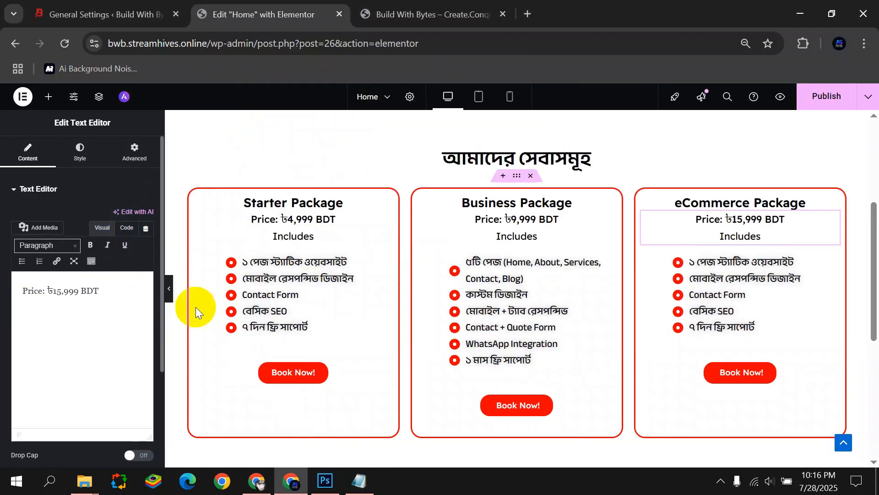
pyautogui.click(683, 248)
pyautogui.click(82, 257)
# Replace the first two eCommerce features with পূর্ণ ফিচার ই-কমার্স সাইট and Admin Panel.
pyautogui.click(359, 481)
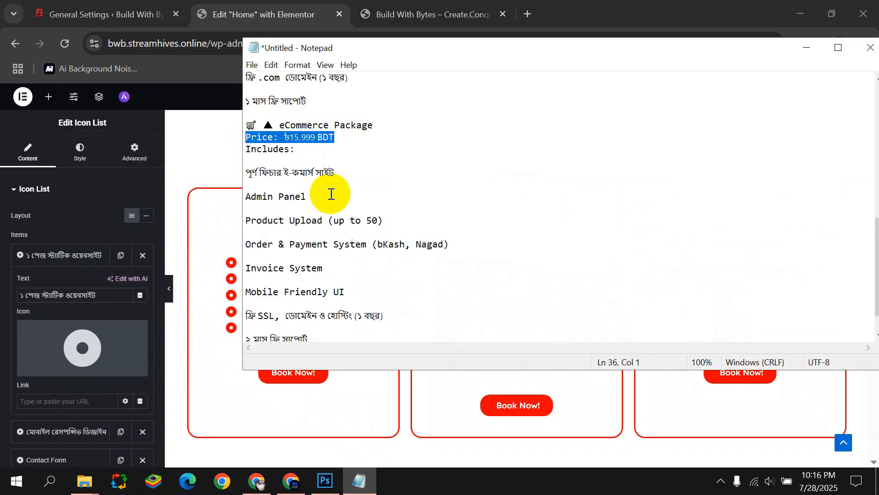
pyautogui.moveTo(334, 173); pyautogui.dragTo(246, 173)
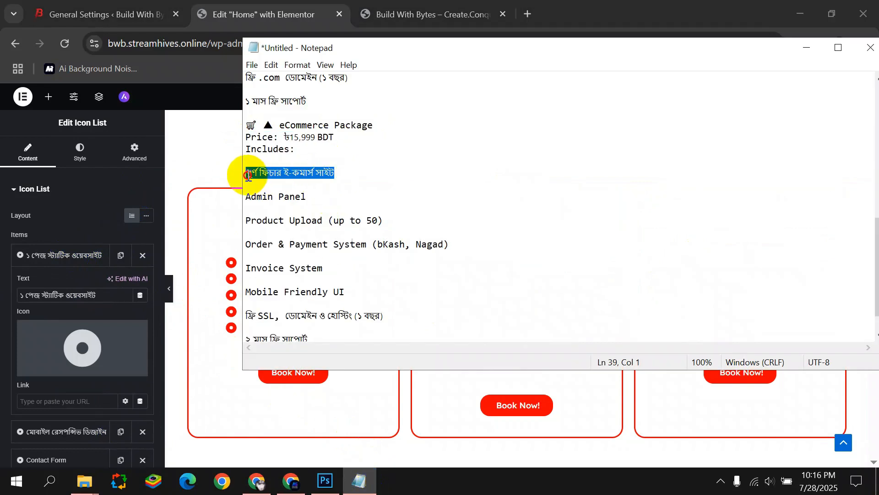
pyautogui.click(105, 290)
pyautogui.hotkey('ctrl', 'a')
pyautogui.hotkey('ctrl', 'v')
pyautogui.click(77, 261)
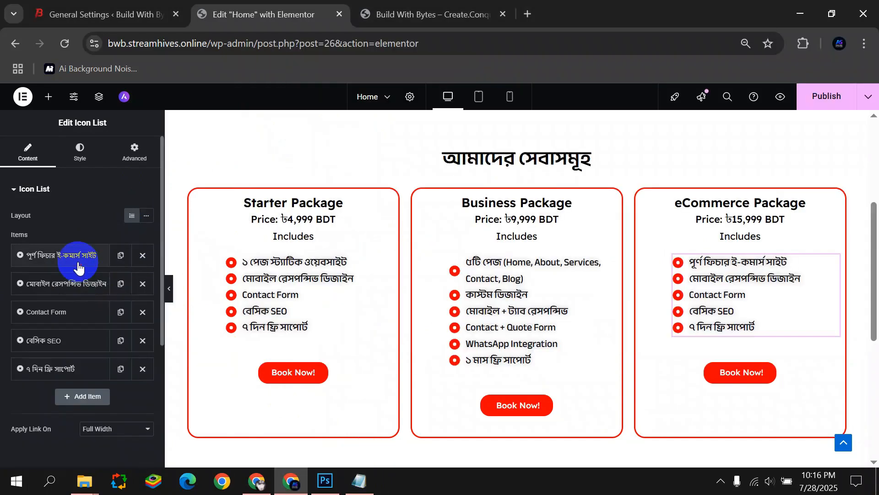
pyautogui.click(73, 296)
pyautogui.click(359, 480)
pyautogui.moveTo(307, 200); pyautogui.dragTo(246, 197)
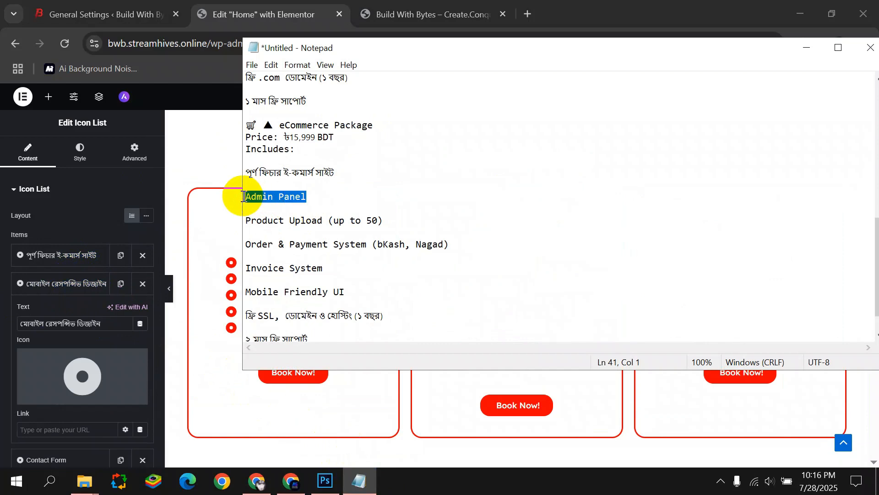
pyautogui.click(96, 317)
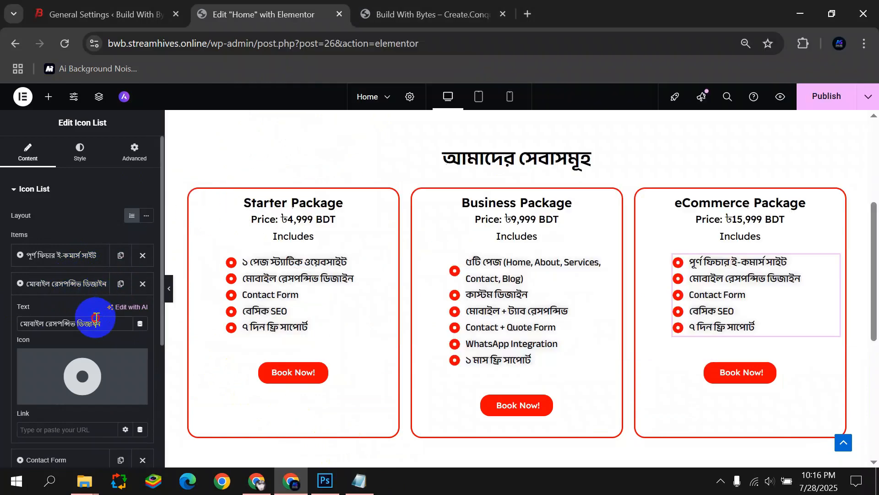
pyautogui.click(70, 300)
# Change the third feature from Contact Form to Product Upload (up to 50).
pyautogui.click(46, 312)
pyautogui.click(359, 481)
pyautogui.moveTo(383, 220); pyautogui.dragTo(249, 219)
pyautogui.hotkey('ctrl', 'c')
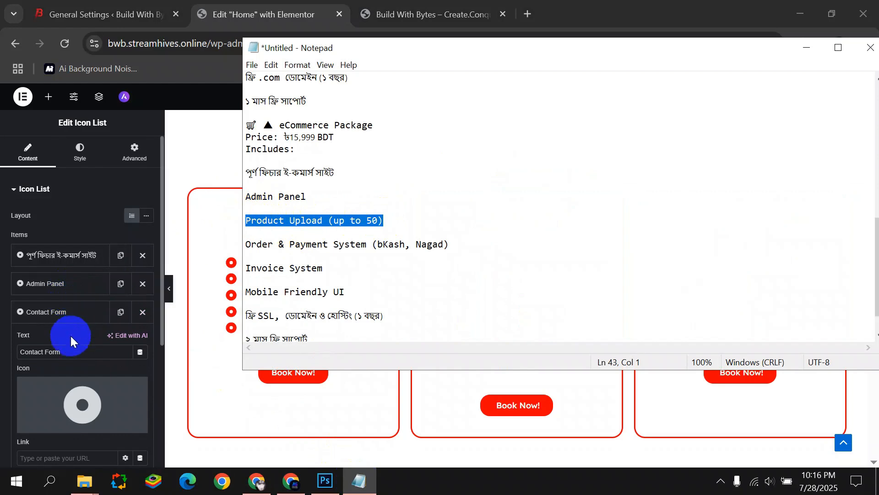
pyautogui.click(72, 349)
pyautogui.hotkey('ctrl', 'a')
pyautogui.hotkey('ctrl', 'v')
pyautogui.click(62, 317)
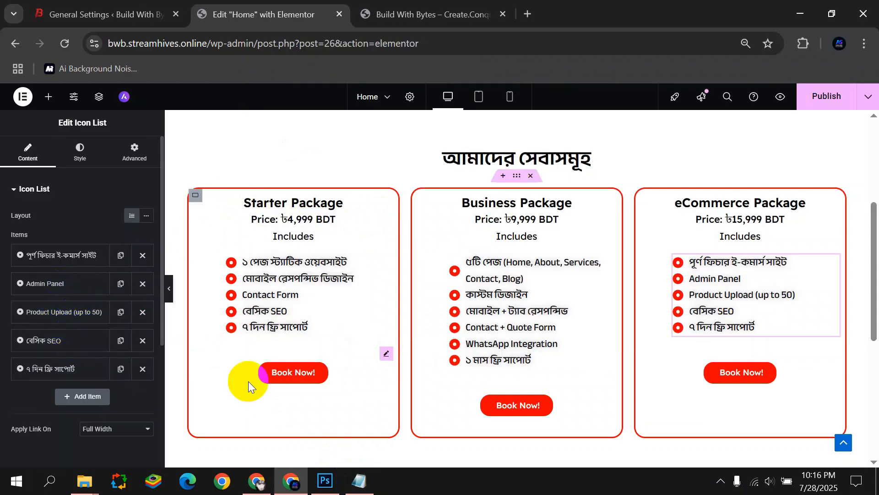
# Replace the বেসিক SEO feature with Order & Payment System (bKash, Nagad).
pyautogui.click(87, 339)
pyautogui.click(361, 483)
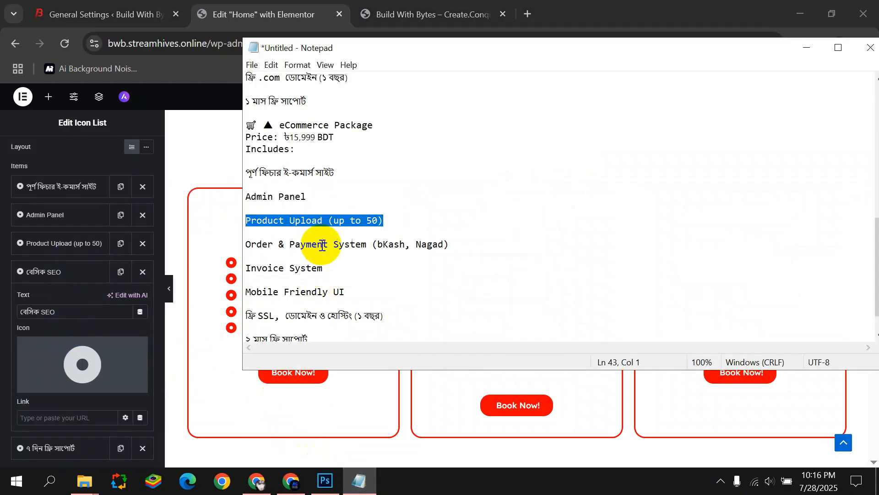
pyautogui.moveTo(449, 245)
pyautogui.mouseDown()
pyautogui.moveTo(235, 245)
pyautogui.moveTo(460, 242)
pyautogui.mouseUp()
pyautogui.click(102, 309)
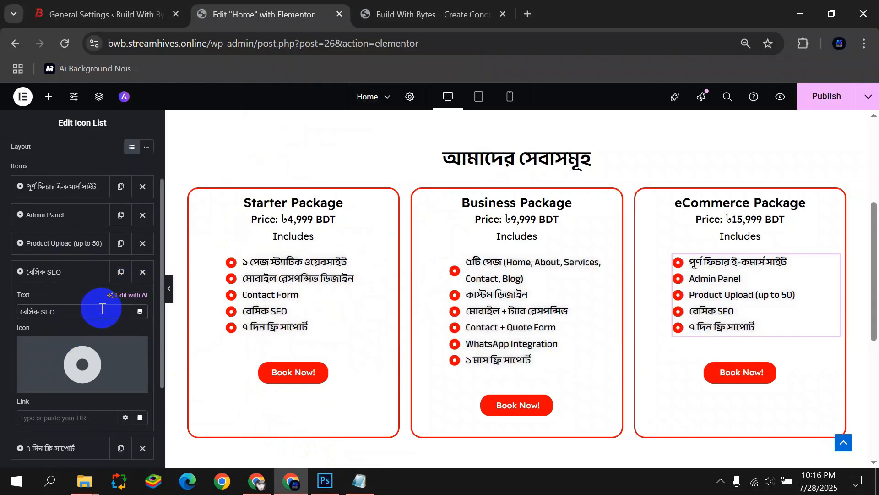
pyautogui.hotkey('ctrl', 'a')
pyautogui.hotkey('ctrl', 'v')
pyautogui.click(70, 278)
# Change the final ৭ দিন ফ্রি সাপোর্ট feature to ২ মাস ফ্রি সাপোর্ট.
pyautogui.click(359, 475)
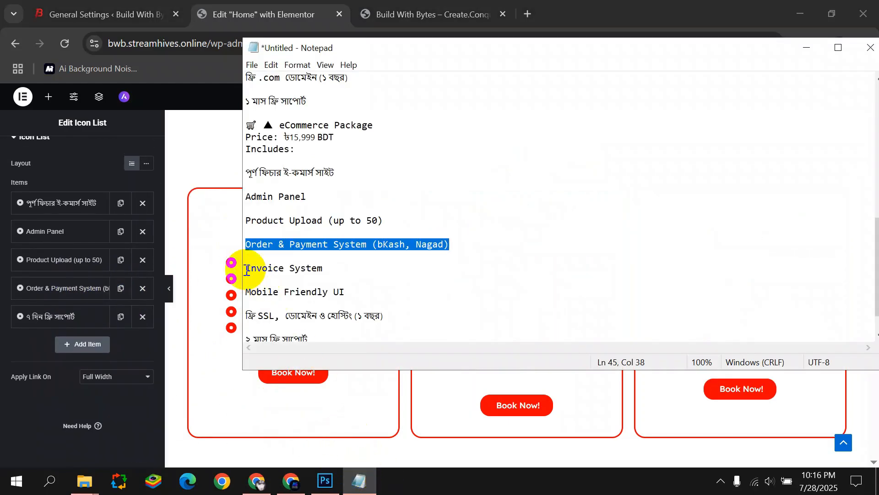
pyautogui.moveTo(245, 268); pyautogui.dragTo(326, 267)
pyautogui.scroll(-1, 311, 307)
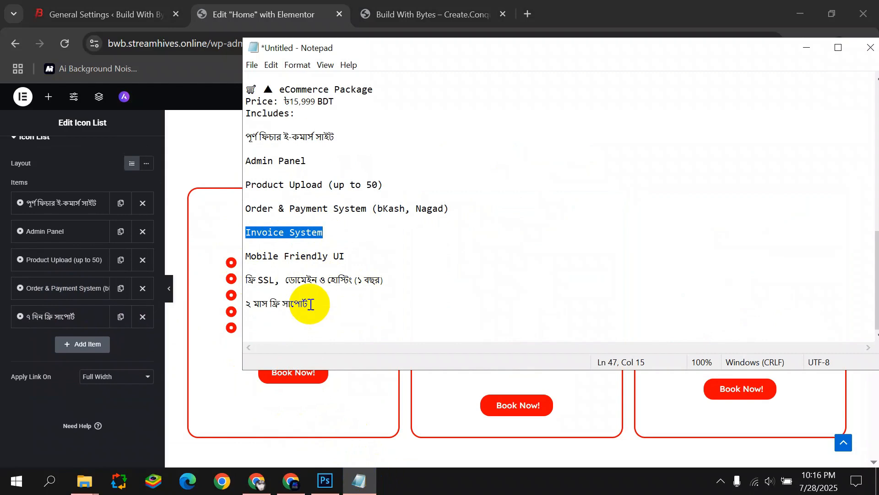
pyautogui.click(70, 320)
pyautogui.hotkey('ctrl', 'v')
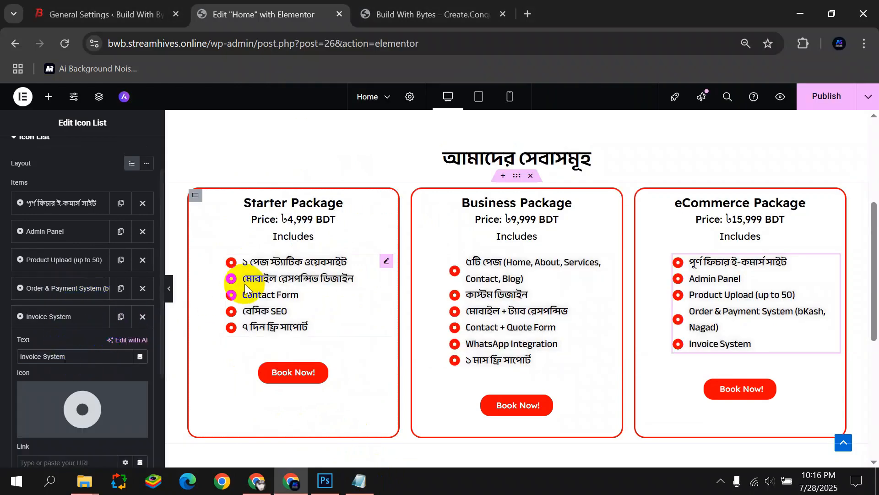
pyautogui.click(359, 480)
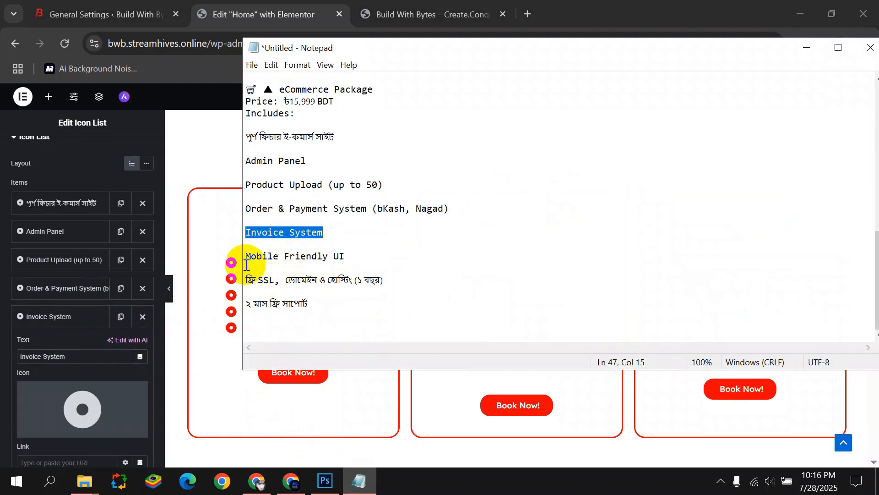
pyautogui.moveTo(305, 302); pyautogui.dragTo(256, 295)
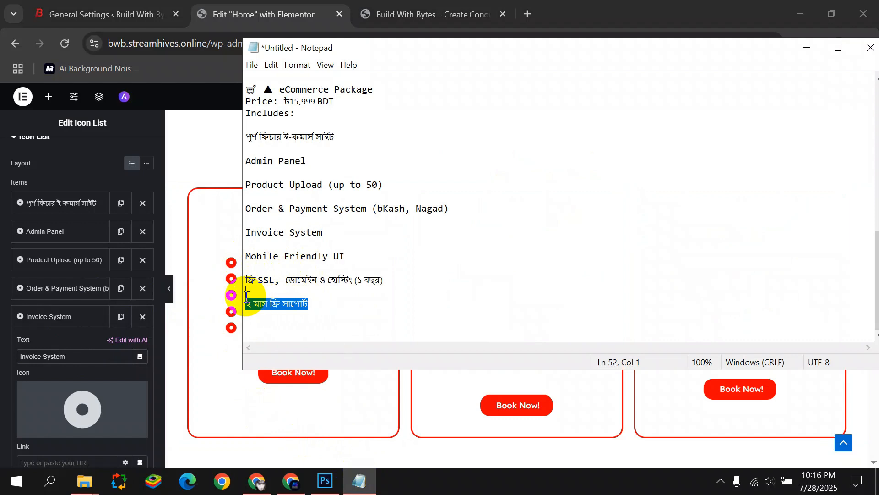
pyautogui.click(83, 356)
pyautogui.hotkey('ctrl', 'a')
pyautogui.hotkey('ctrl', 'v')
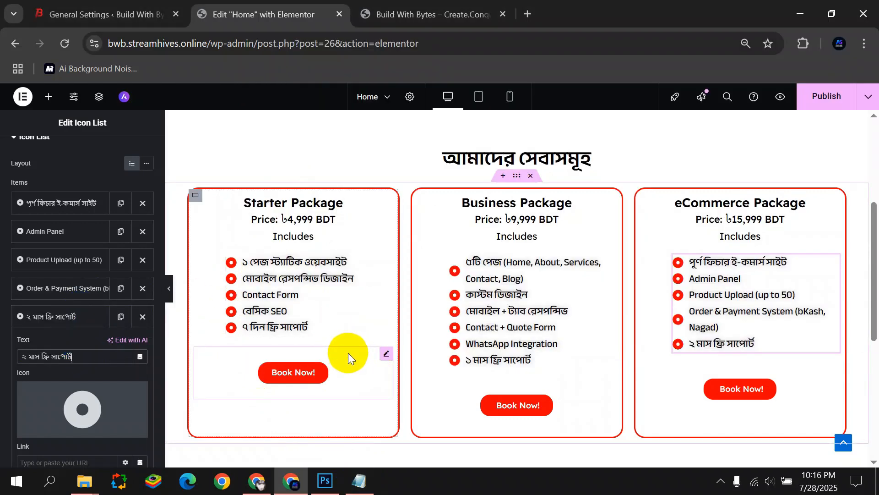
# Preview the three finished cards, then select the Starter card's Includes text.
pyautogui.click(170, 289)
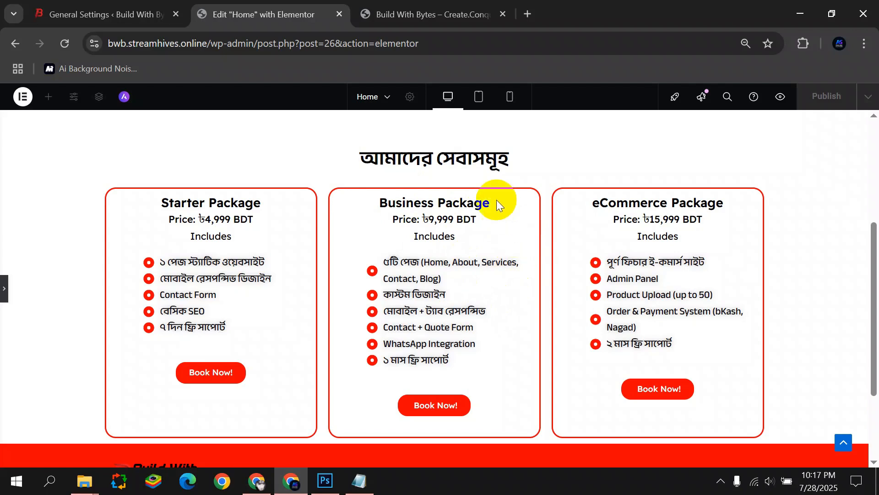
pyautogui.scroll(-3, 370, 321)
pyautogui.scroll(4, 224, 293)
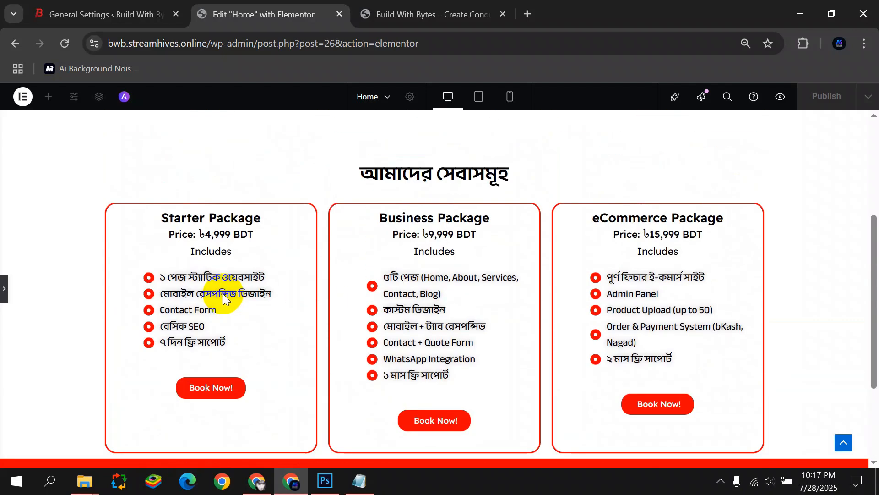
pyautogui.click(8, 290)
pyautogui.click(290, 258)
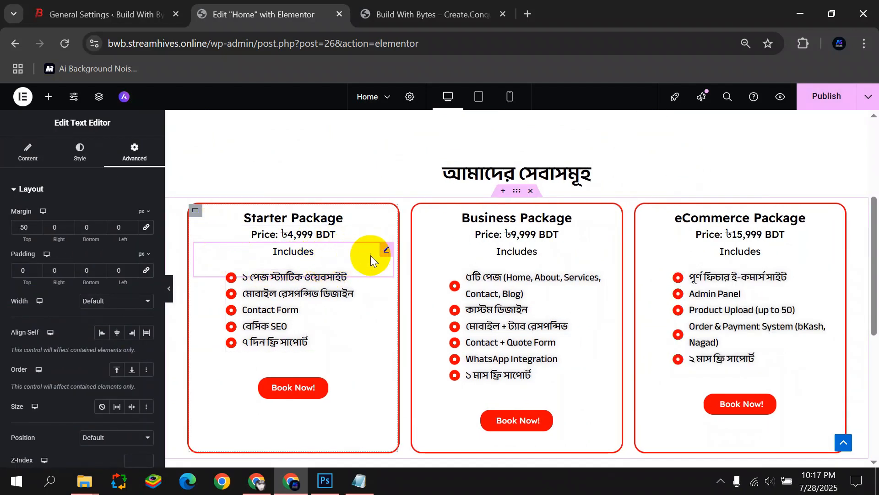
pyautogui.click(28, 150)
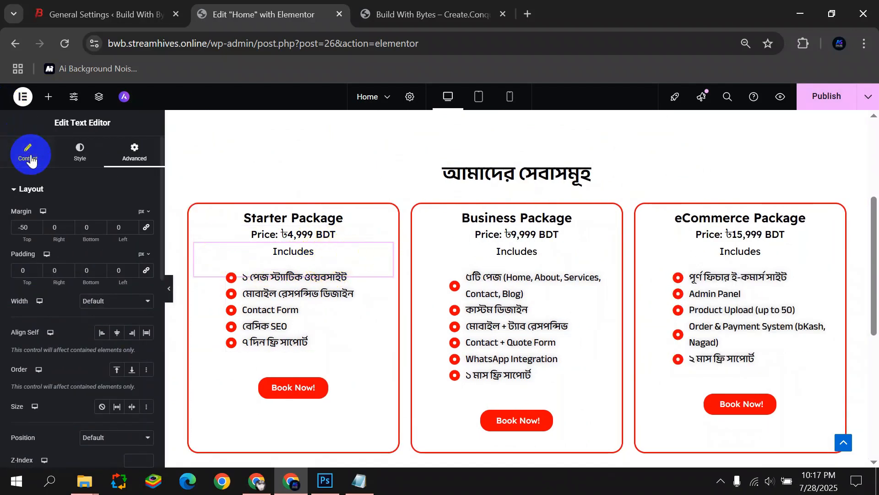
# Add a Heading widget below Includes in the Starter card with the title S.
pyautogui.click(48, 97)
pyautogui.moveTo(36, 327); pyautogui.dragTo(286, 258)
pyautogui.moveTo(97, 228); pyautogui.dragTo(20, 222)
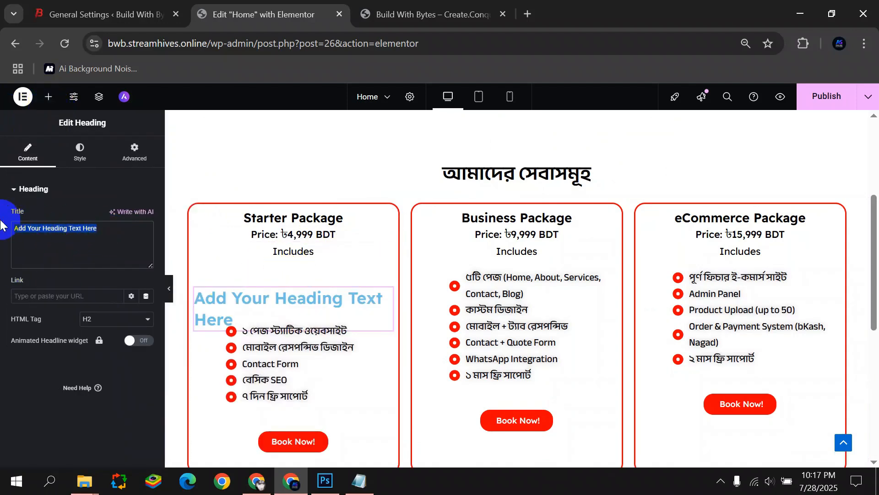
pyautogui.write('S')
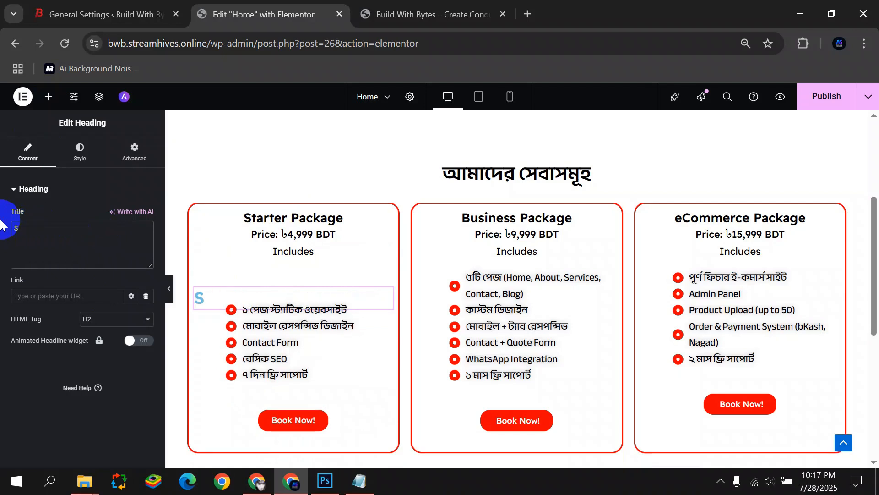
# Give the S heading a semi-transparent red text colour.
pyautogui.click(80, 151)
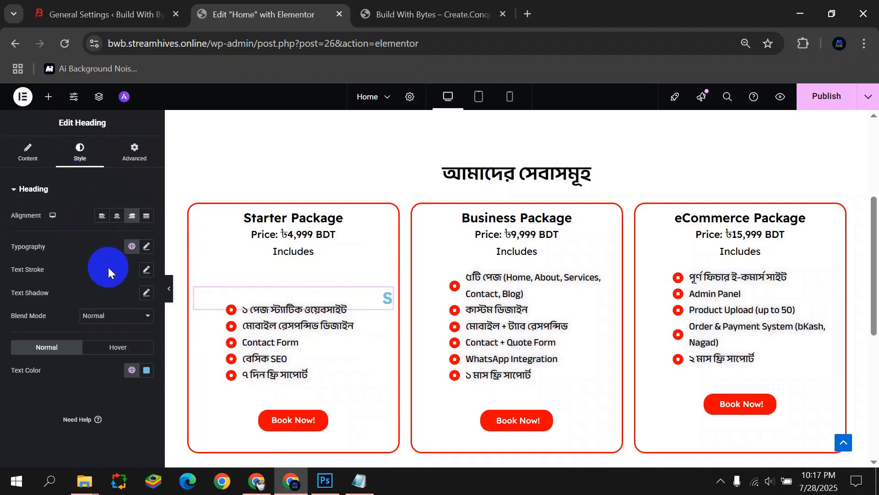
pyautogui.click(46, 155)
pyautogui.click(87, 165)
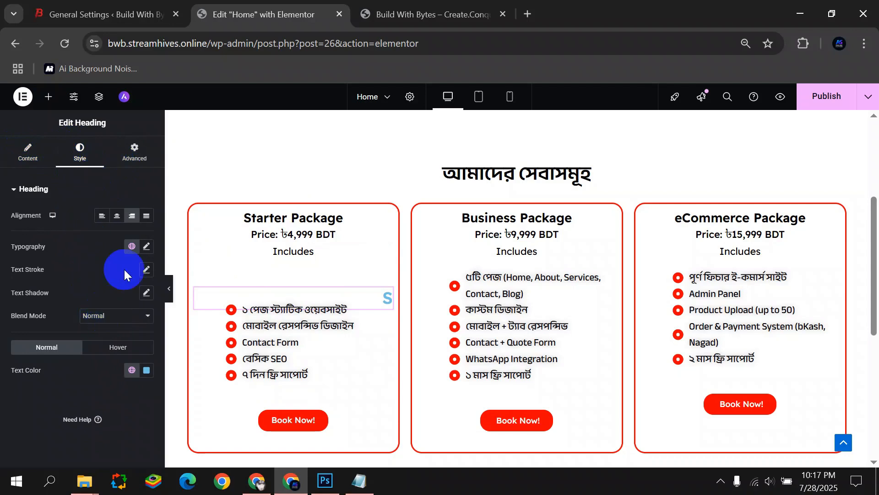
pyautogui.click(31, 153)
pyautogui.click(59, 160)
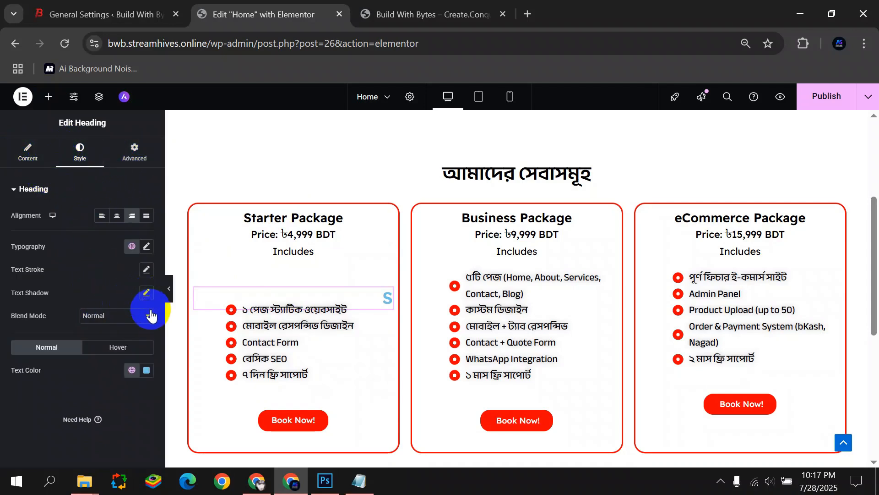
pyautogui.click(152, 377)
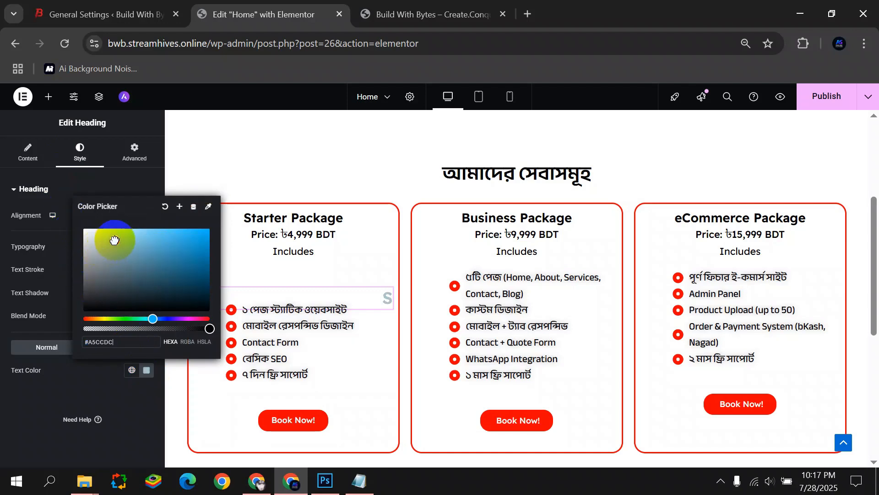
pyautogui.moveTo(183, 319); pyautogui.dragTo(210, 318)
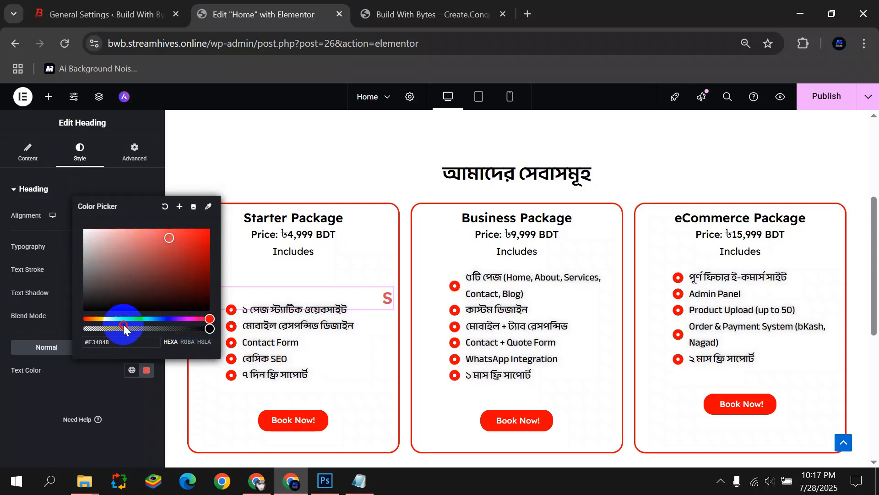
pyautogui.click(207, 232)
pyautogui.moveTo(175, 327); pyautogui.dragTo(126, 329)
pyautogui.click(14, 316)
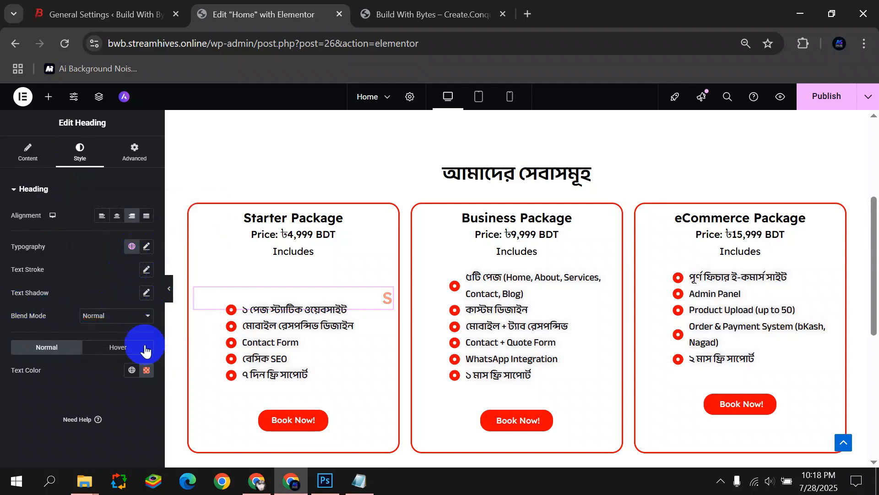
# Size the letter S at 200 px and raise it with a -131 px top margin.
pyautogui.click(146, 246)
pyautogui.moveTo(20, 335); pyautogui.dragTo(111, 334)
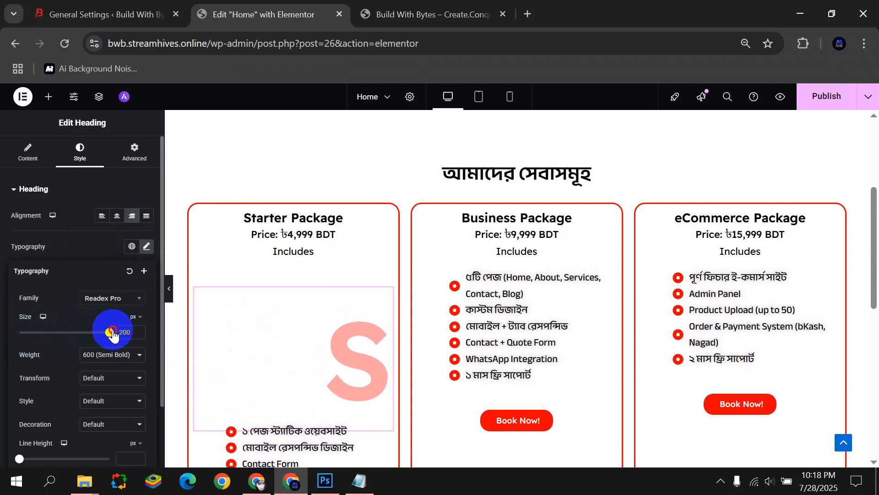
pyautogui.click(133, 154)
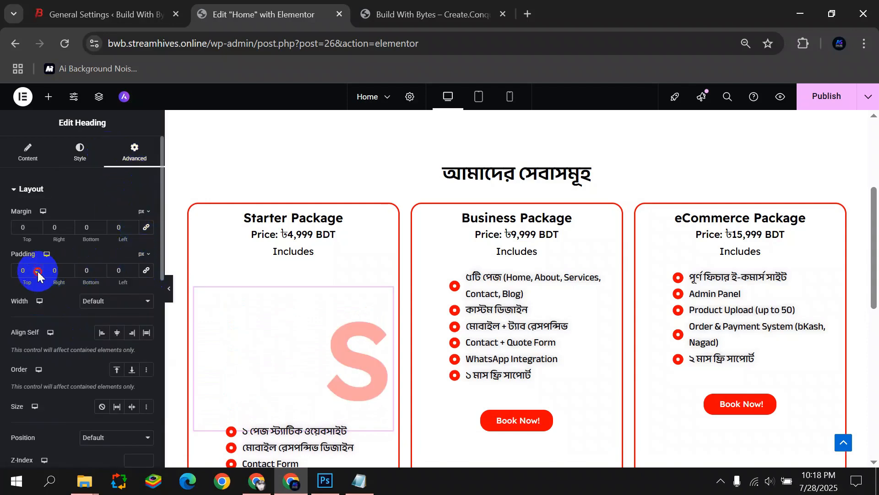
pyautogui.moveTo(37, 272); pyautogui.dragTo(12, 268)
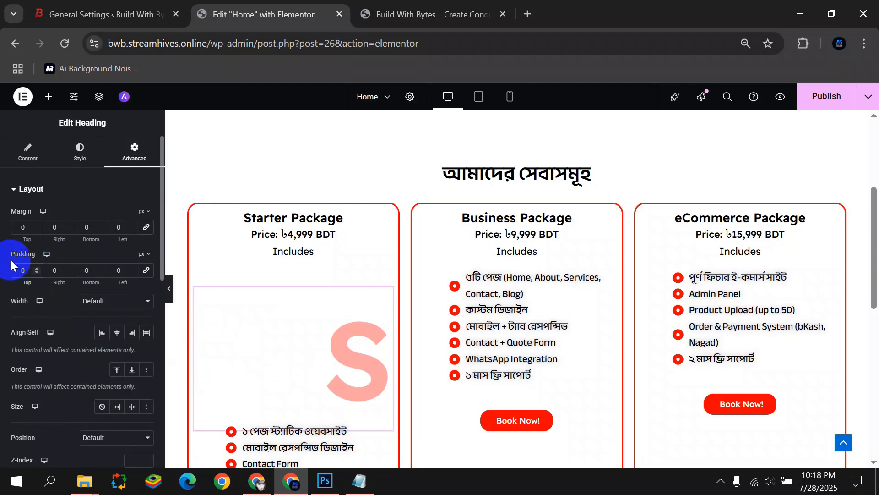
pyautogui.click(37, 230)
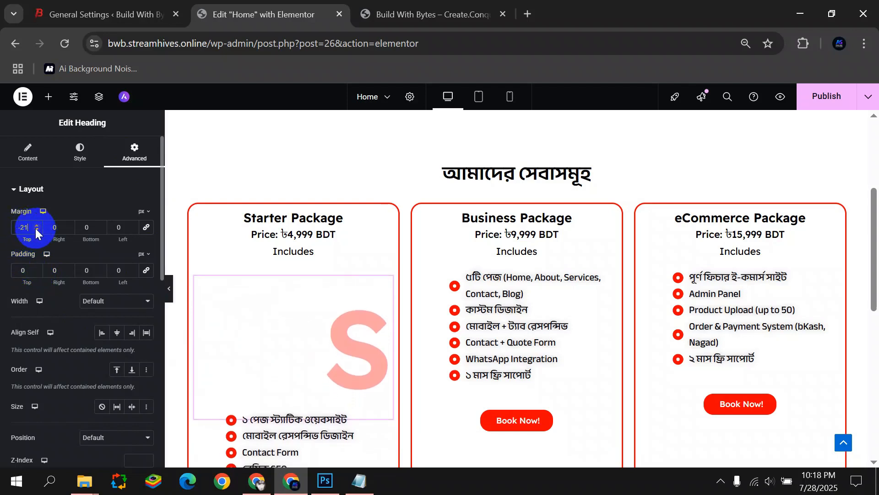
pyautogui.moveTo(37, 232); pyautogui.dragTo(37, 232)
pyautogui.scroll(-3, 212, 203)
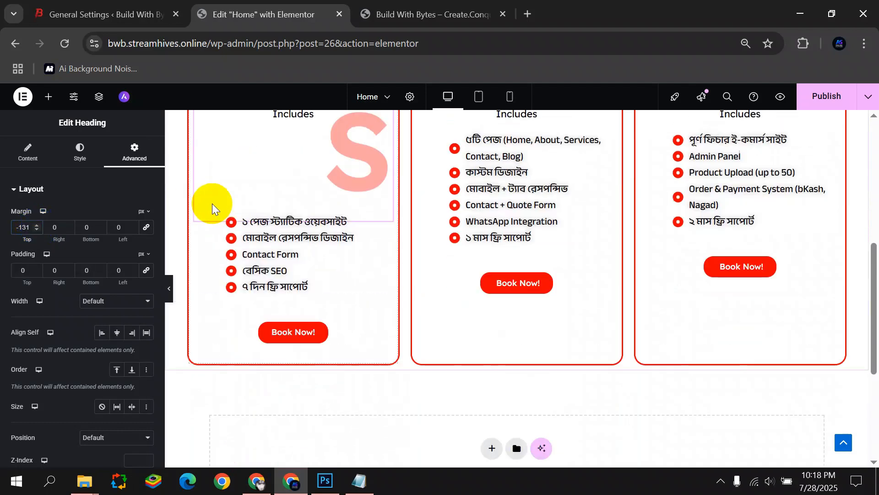
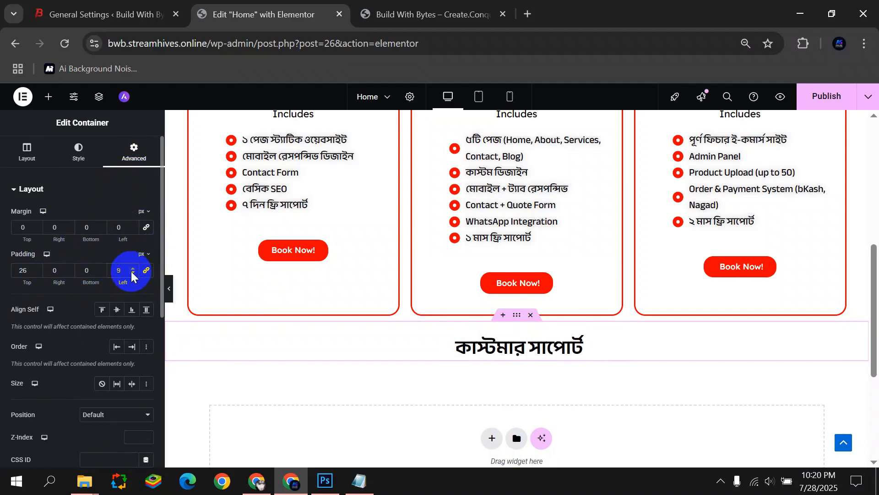
# Set the customer support heading container's padding to 40 px top and 30 px bottom.
pyautogui.moveTo(104, 271); pyautogui.dragTo(101, 267)
pyautogui.click(36, 275)
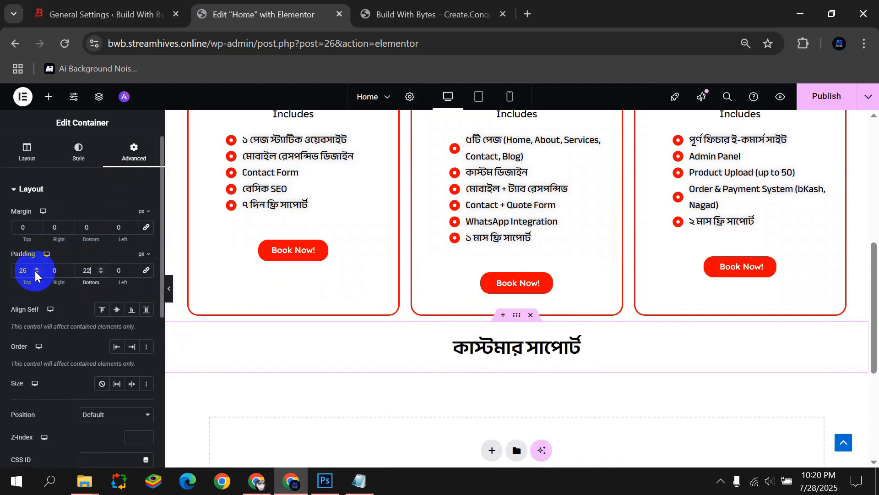
pyautogui.moveTo(35, 270); pyautogui.dragTo(39, 274)
pyautogui.click(37, 274)
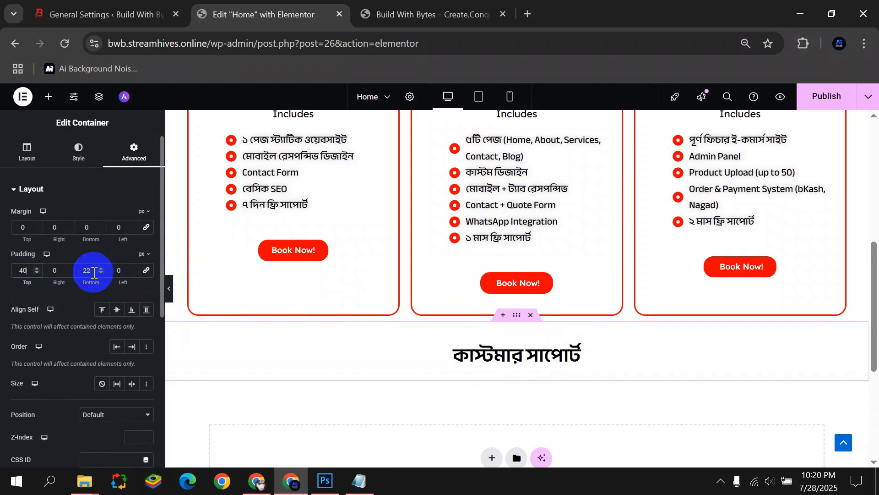
pyautogui.write('30')
pyautogui.scroll(-4, 375, 235)
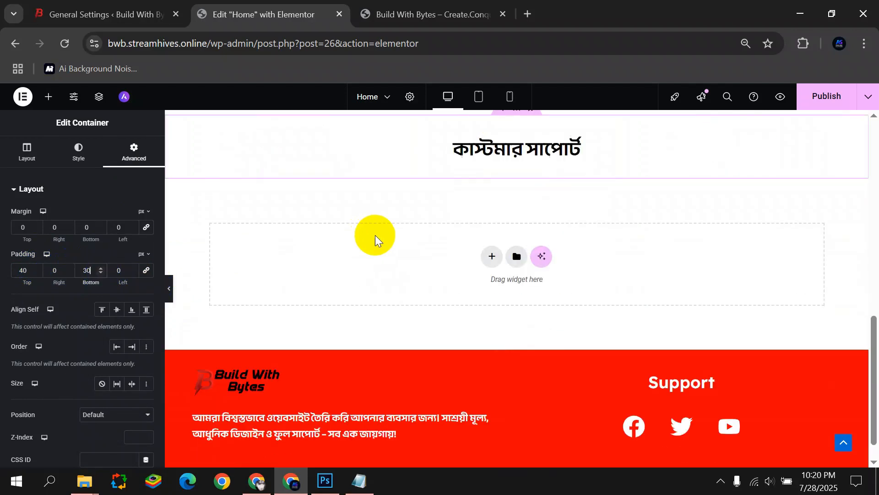
# Add a two-equal-column structure below the support heading and place an Image widget in the right column.
pyautogui.click(490, 257)
pyautogui.click(504, 286)
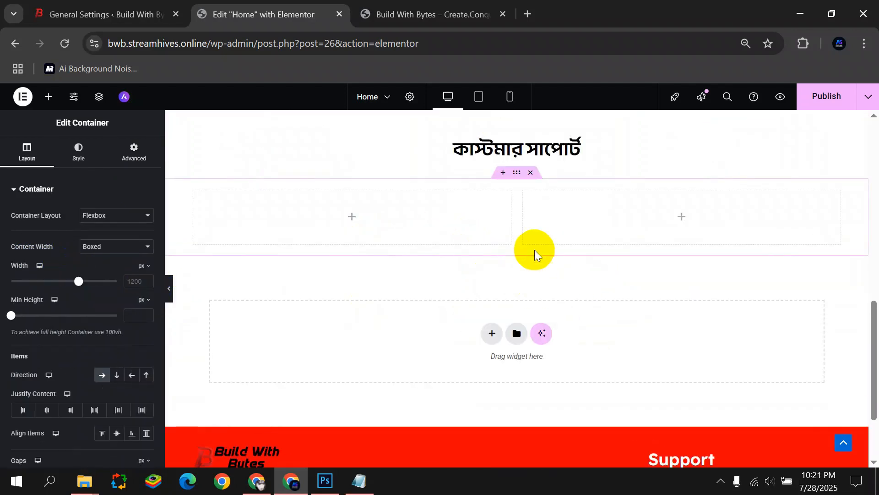
pyautogui.click(680, 222)
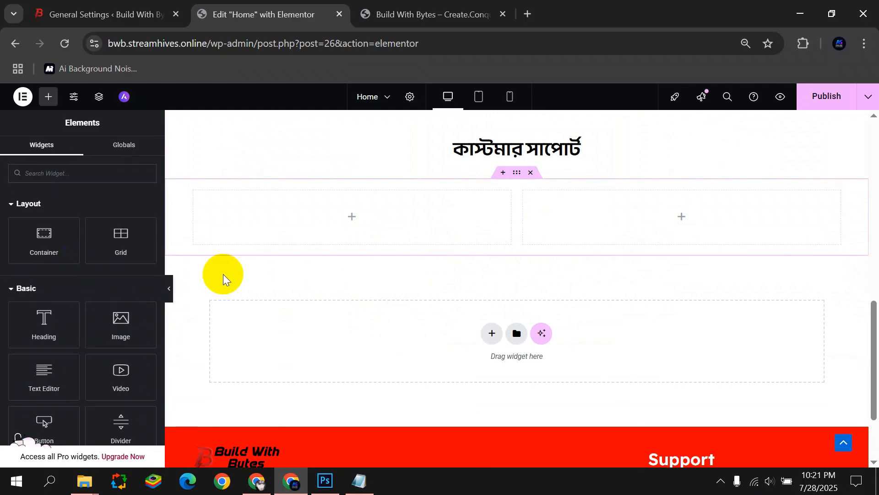
pyautogui.moveTo(124, 318); pyautogui.dragTo(614, 211)
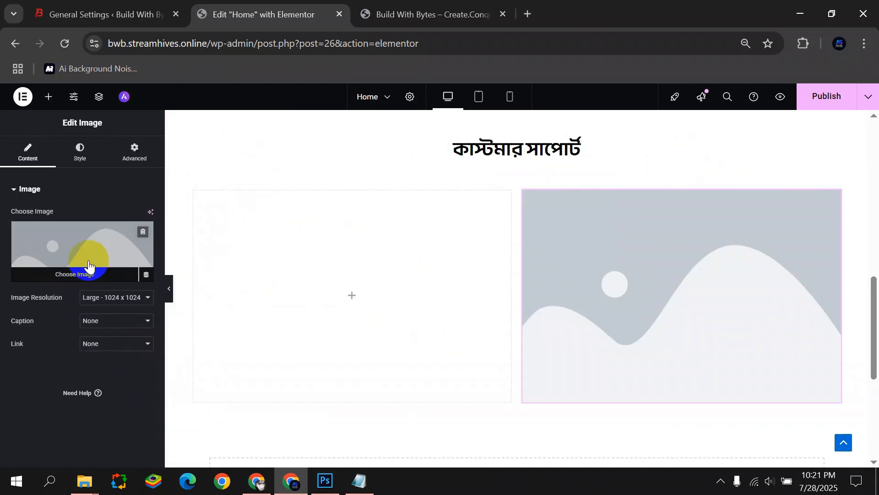
# Upload the customer support image and insert it into the Image widget.
pyautogui.click(87, 257)
pyautogui.click(460, 278)
pyautogui.click(254, 147)
pyautogui.click(316, 307)
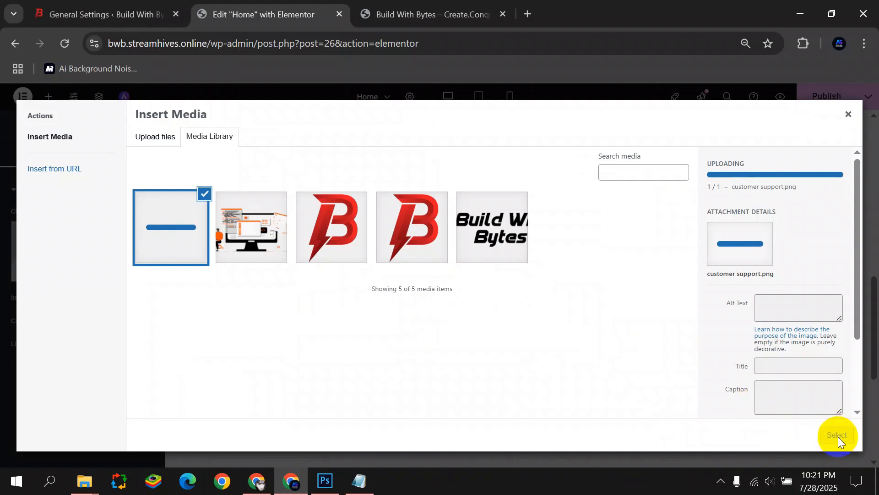
pyautogui.click(833, 437)
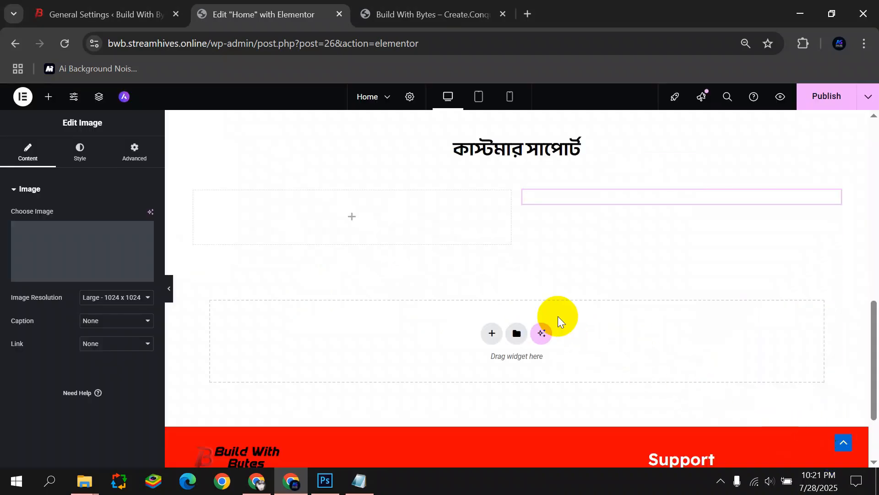
pyautogui.moveTo(138, 240)
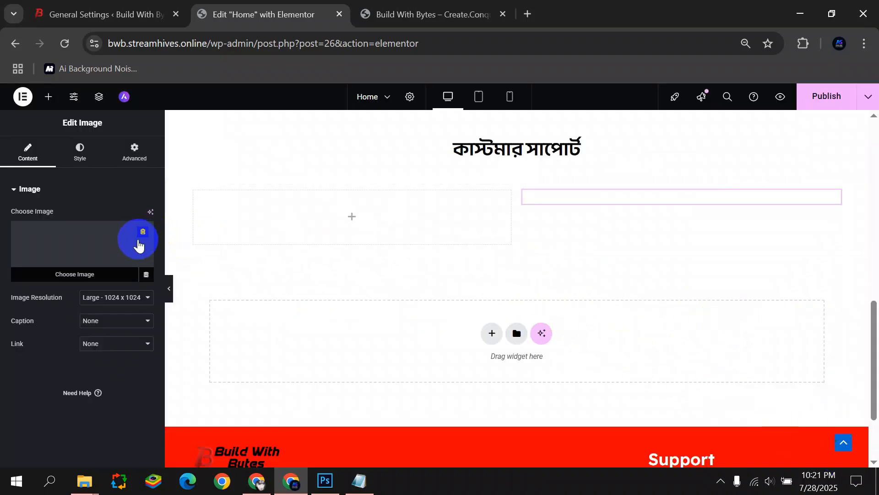
pyautogui.click(69, 264)
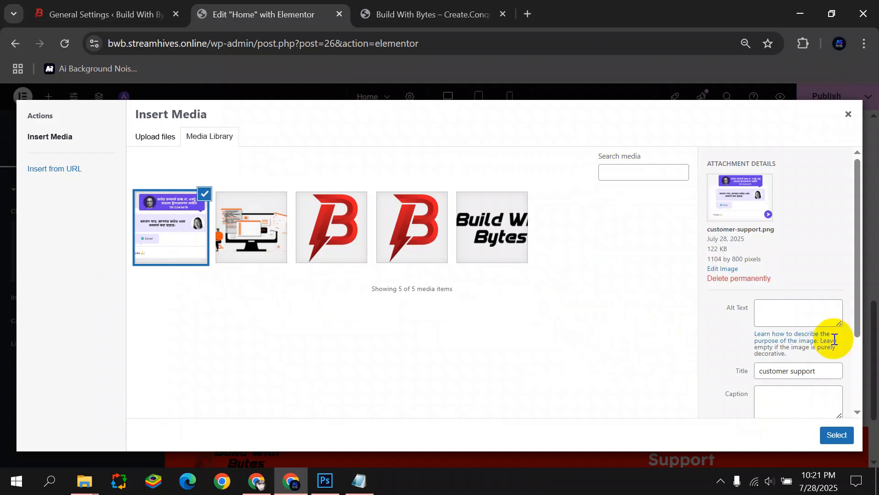
pyautogui.moveTo(734, 250); pyautogui.dragTo(703, 250)
pyautogui.click(708, 321)
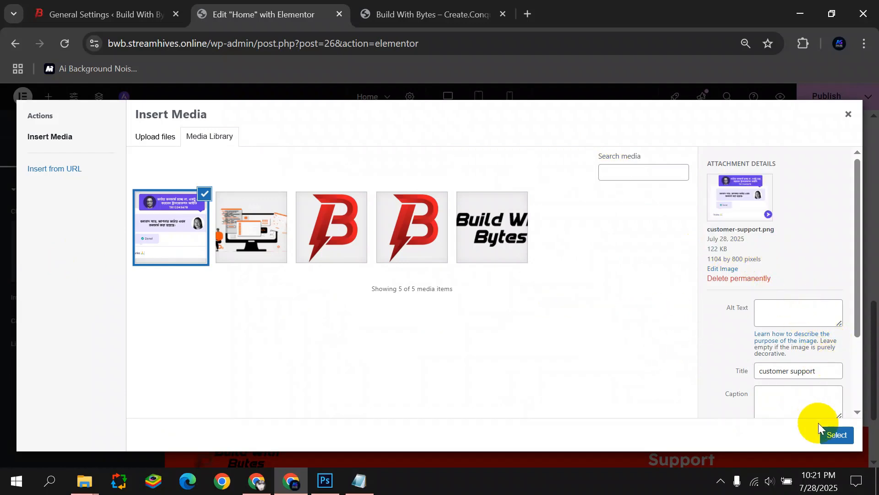
pyautogui.click(819, 428)
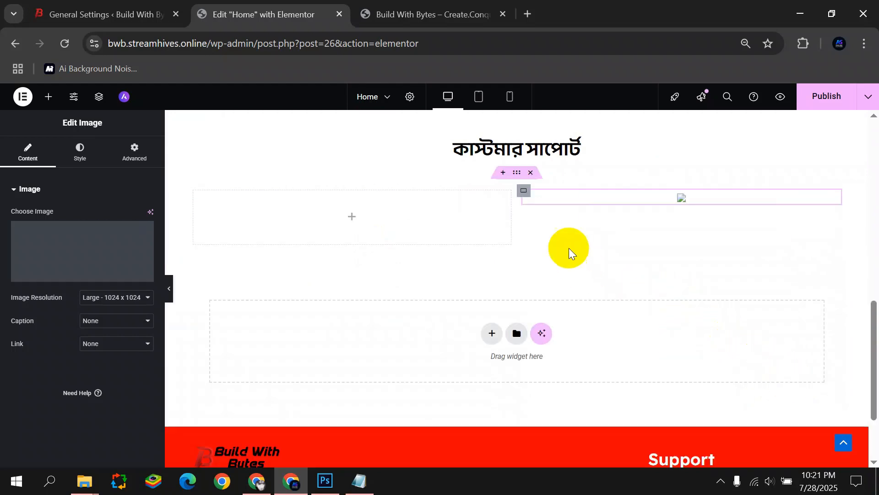
# Remove the image from the widget and permanently delete it from the media library.
pyautogui.click(136, 271)
pyautogui.click(142, 241)
pyautogui.click(98, 251)
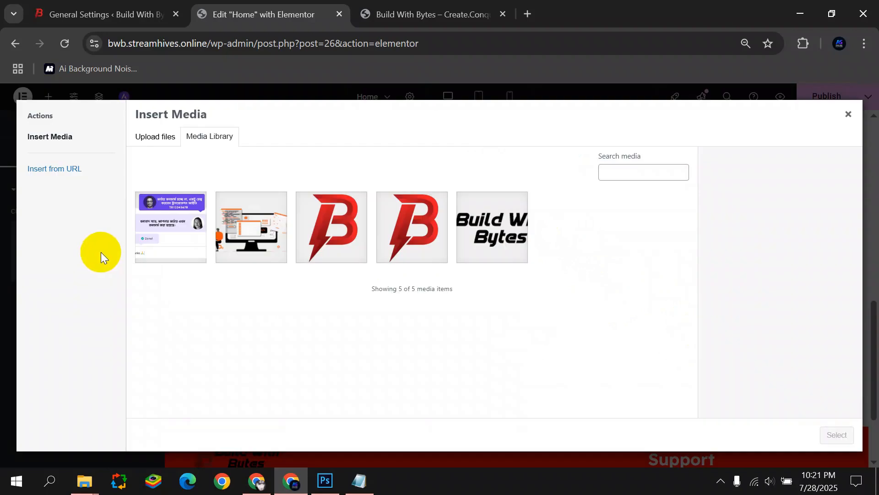
pyautogui.click(200, 231)
pyautogui.click(837, 436)
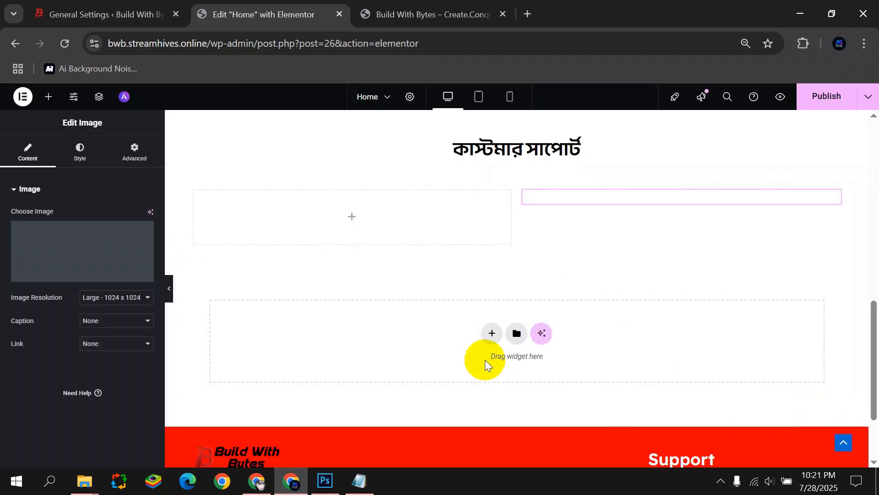
pyautogui.click(144, 236)
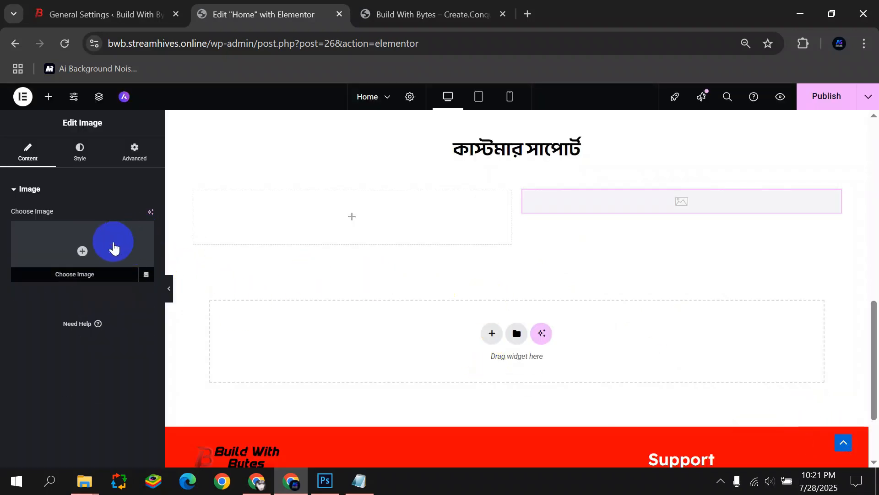
pyautogui.click(114, 247)
pyautogui.click(166, 219)
pyautogui.click(714, 278)
pyautogui.click(492, 165)
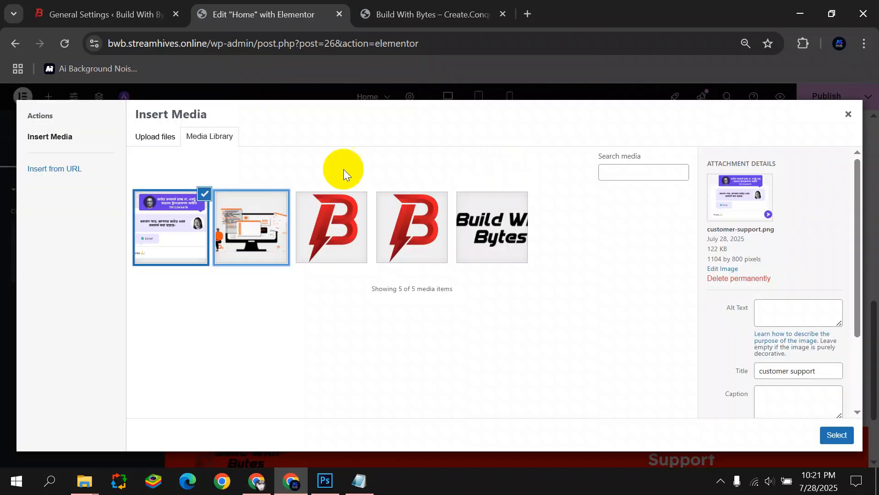
# Upload contact-us-.png to the media library.
pyautogui.click(158, 148)
pyautogui.click(487, 285)
pyautogui.click(268, 151)
pyautogui.click(322, 309)
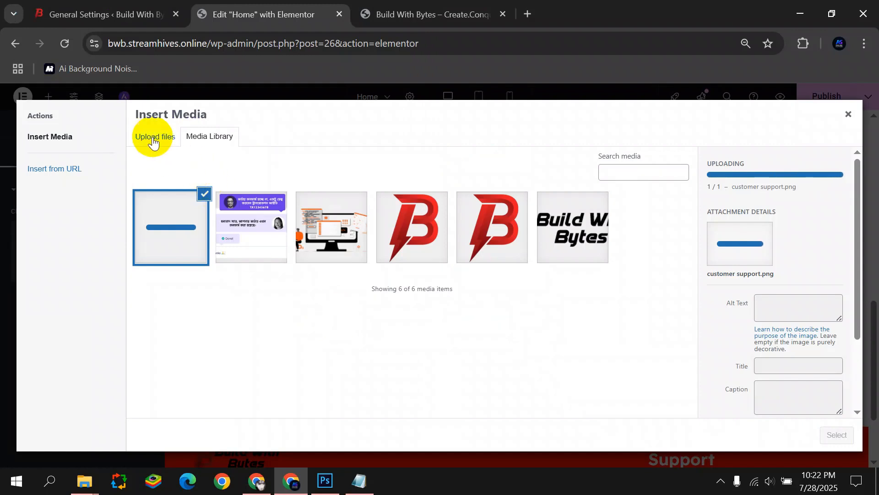
pyautogui.click(155, 136)
pyautogui.click(490, 281)
pyautogui.click(168, 114)
pyautogui.click(322, 308)
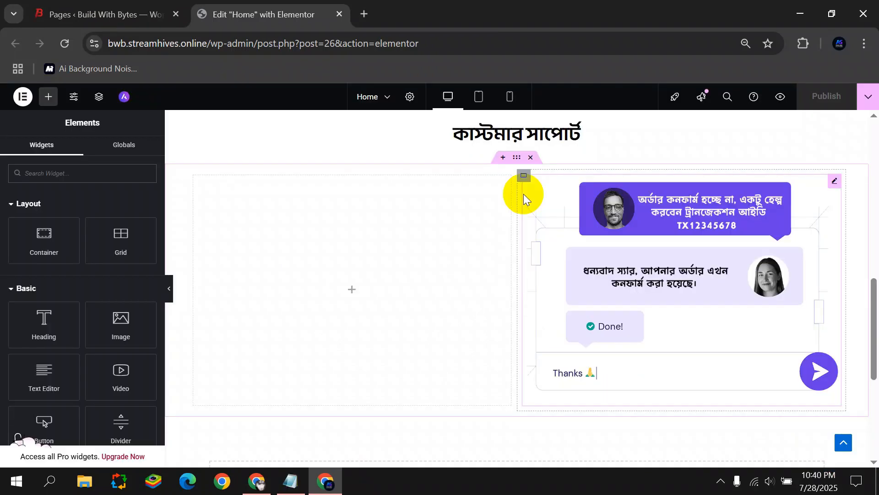
# Copy the Book Now button and paste its style onto the new hero button.
pyautogui.scroll(10, 447, 230)
pyautogui.scroll(2, 442, 280)
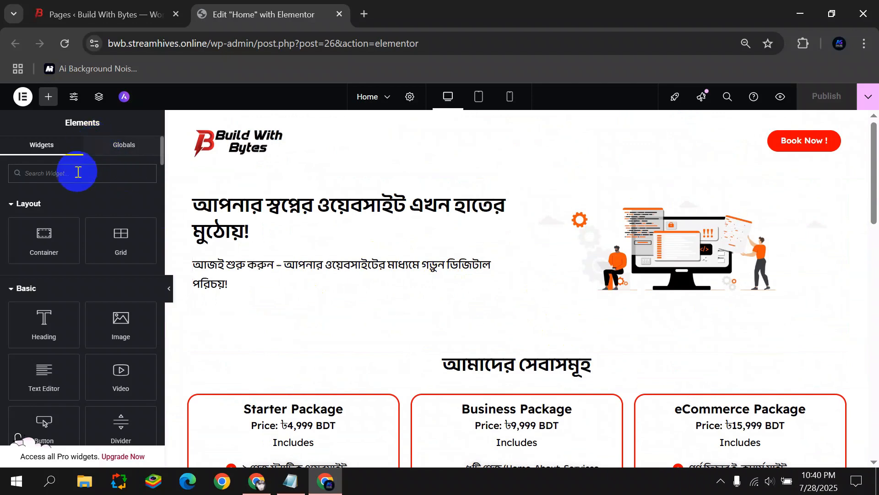
pyautogui.scroll(-2, 23, 244)
pyautogui.moveTo(43, 343); pyautogui.dragTo(294, 298)
pyautogui.scroll(-2, 296, 304)
pyautogui.scroll(-6, 297, 303)
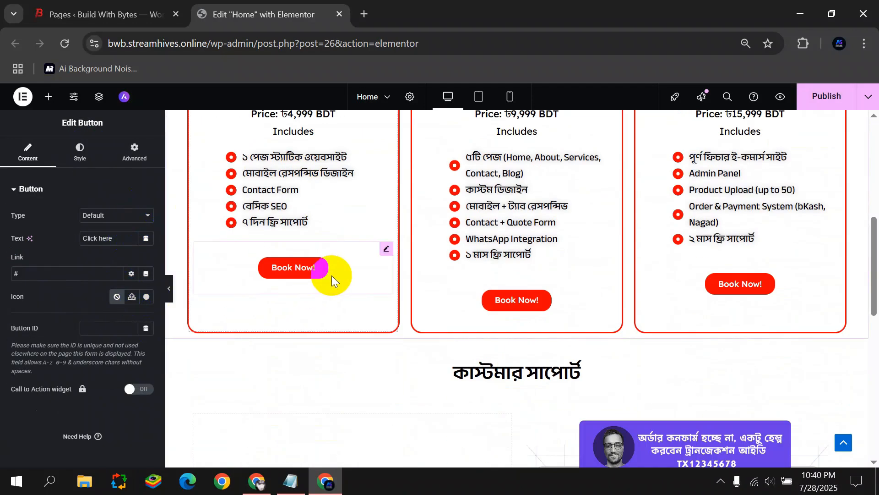
pyautogui.rightClick(385, 251)
pyautogui.click(404, 262)
pyautogui.scroll(6, 389, 250)
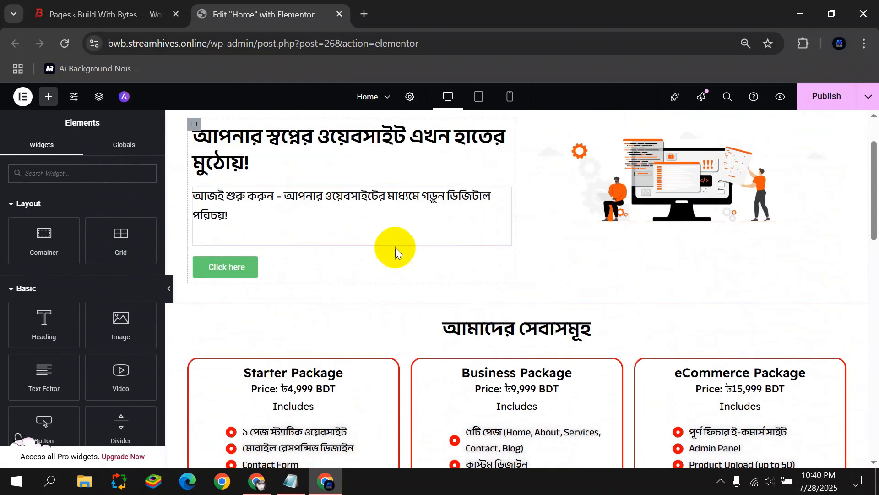
pyautogui.rightClick(500, 266)
pyautogui.click(538, 304)
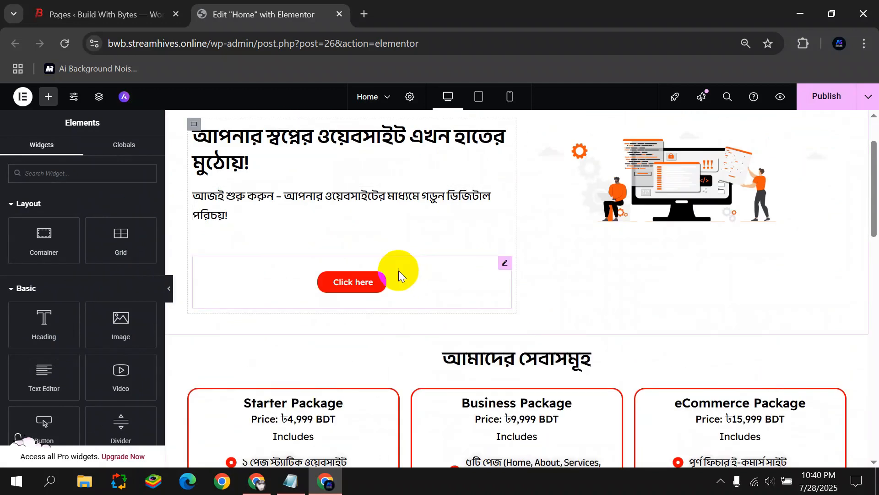
pyautogui.click(504, 266)
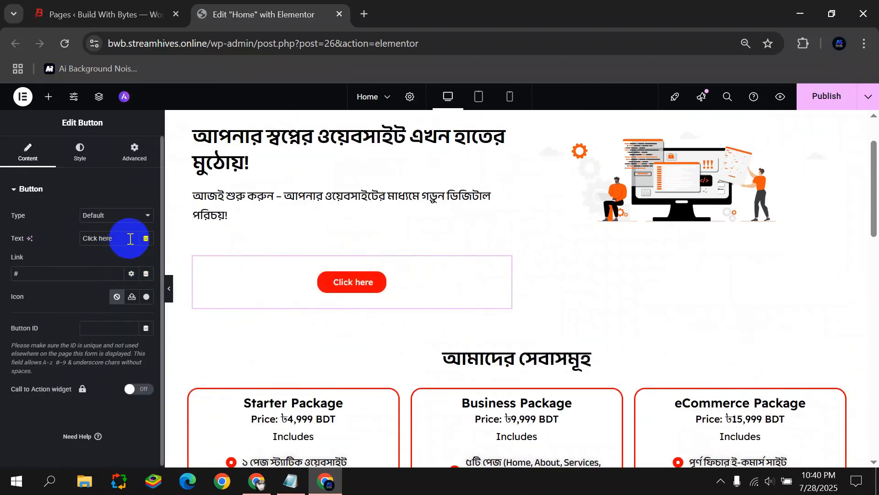
# Change the hero button label to 'শুরু করুন' and align it left.
pyautogui.click(19, 241)
pyautogui.press('super+v')
pyautogui.click(121, 251)
pyautogui.click(100, 161)
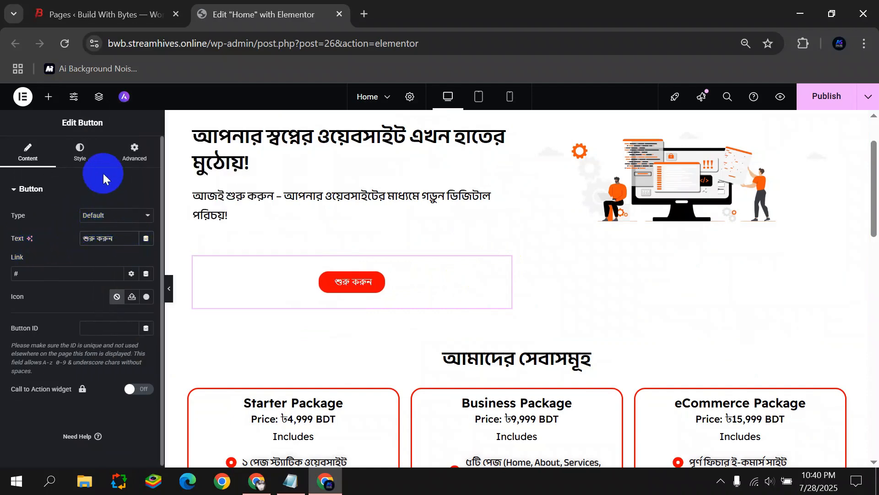
pyautogui.click(120, 218)
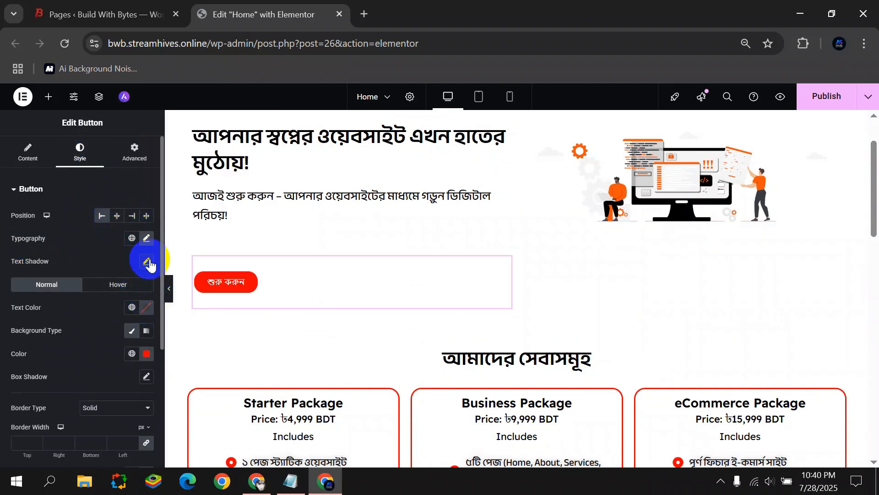
# Set the hero button's font family to Anek Bangla.
pyautogui.click(146, 238)
pyautogui.click(112, 289)
pyautogui.write('An')
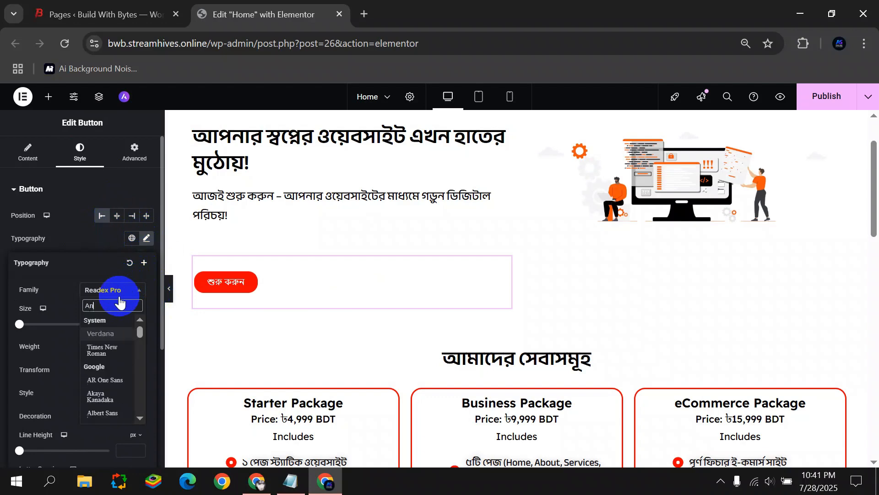
pyautogui.click(117, 331)
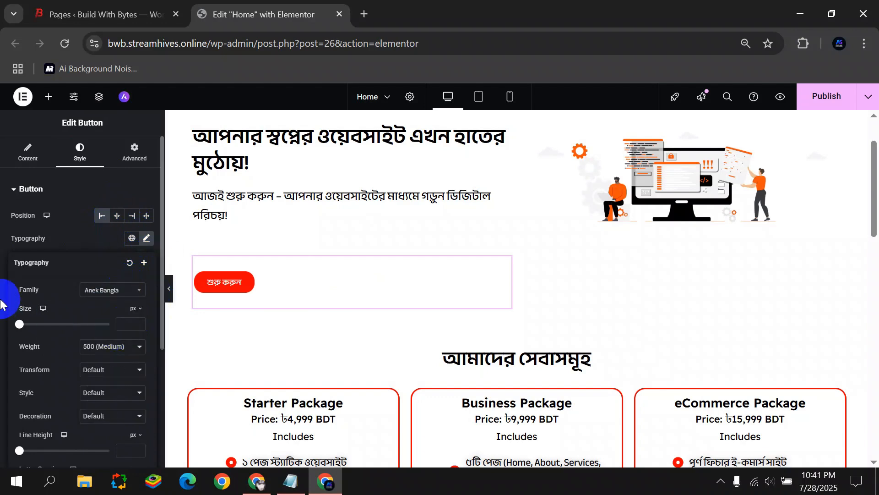
pyautogui.click(3, 304)
# Add the long right-arrow icon to the button, positioned after the text.
pyautogui.click(28, 152)
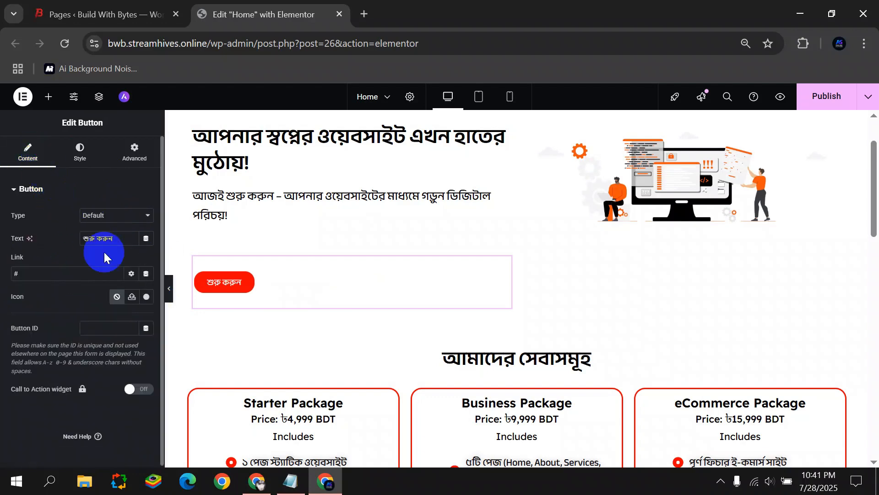
pyautogui.click(146, 297)
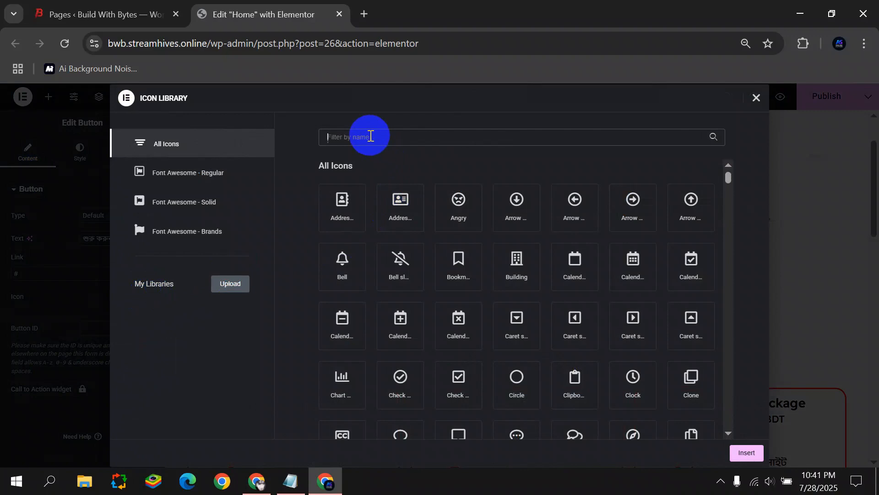
pyautogui.write('Arrow')
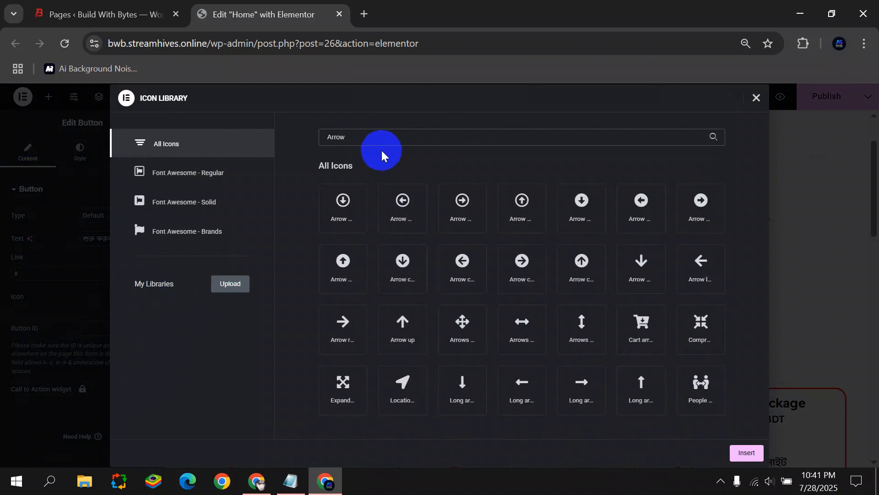
pyautogui.click(596, 393)
pyautogui.click(580, 394)
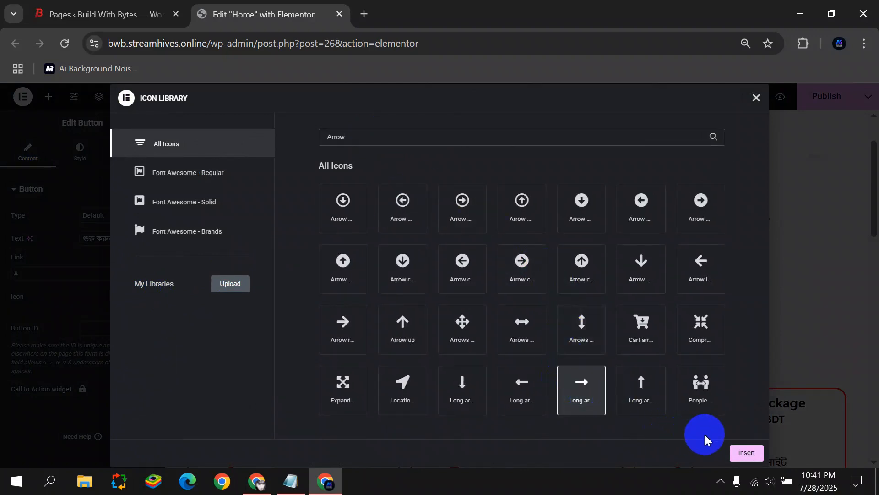
pyautogui.click(734, 453)
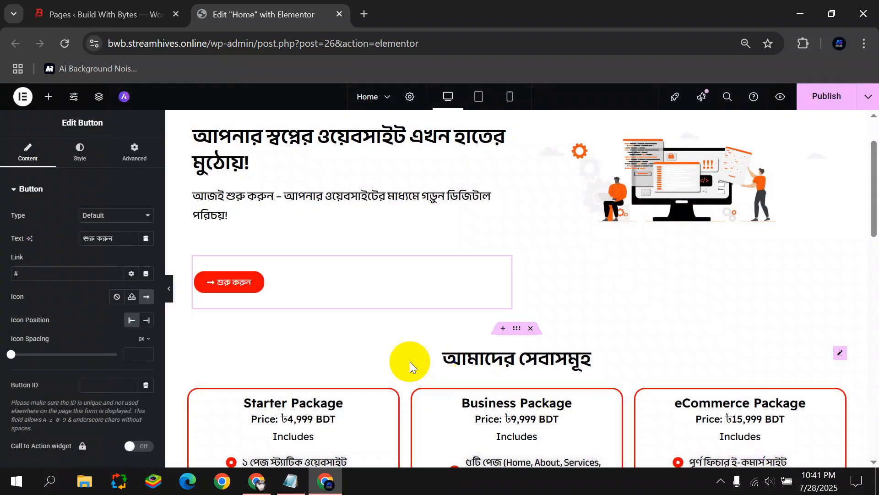
pyautogui.click(146, 320)
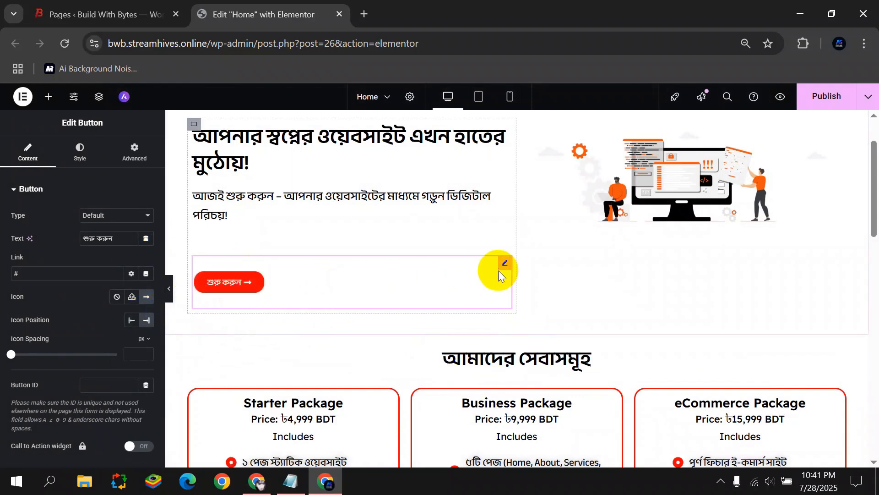
# Give the button a red hover border colour.
pyautogui.click(80, 153)
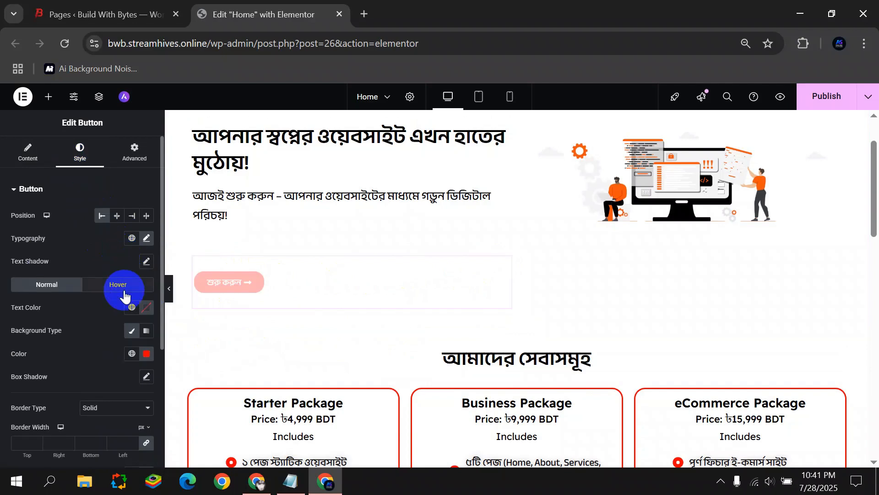
pyautogui.click(118, 285)
pyautogui.click(146, 376)
pyautogui.click(213, 234)
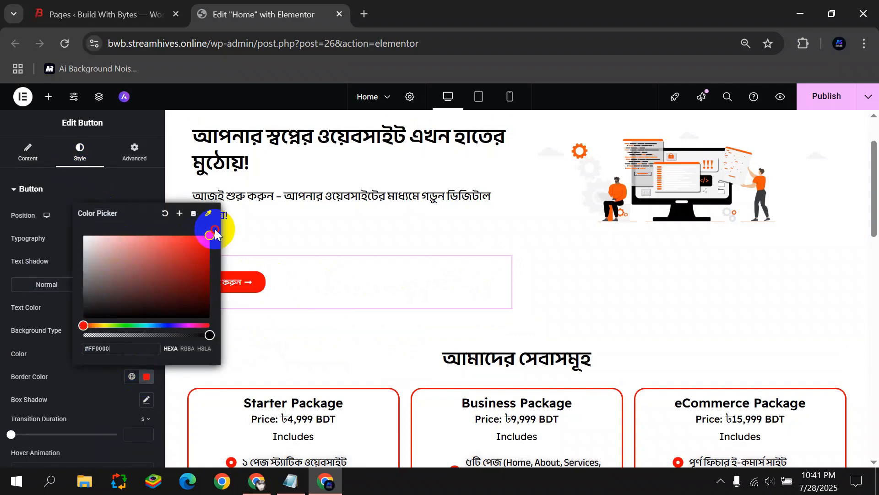
pyautogui.click(369, 275)
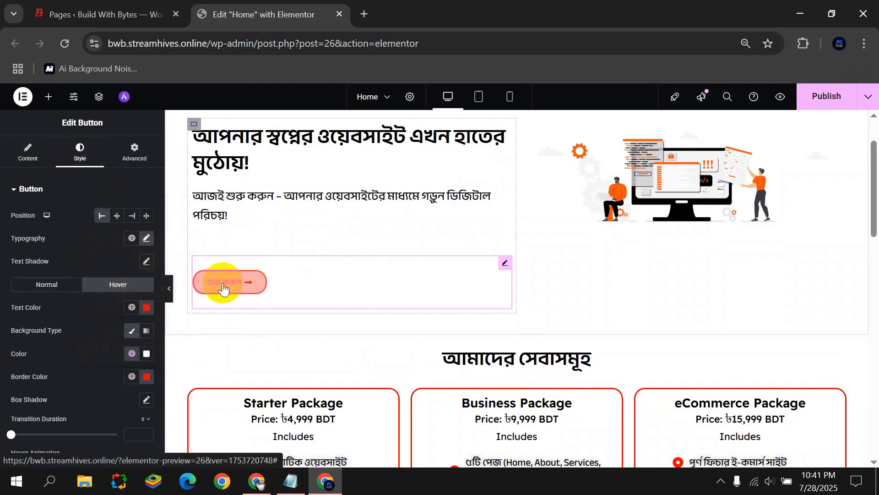
pyautogui.scroll(-3, 267, 301)
# Paste the hero button's style onto the Starter Book Now button and centre it.
pyautogui.rightClick(291, 152)
pyautogui.click(325, 207)
pyautogui.scroll(-3, 331, 438)
pyautogui.rightClick(335, 300)
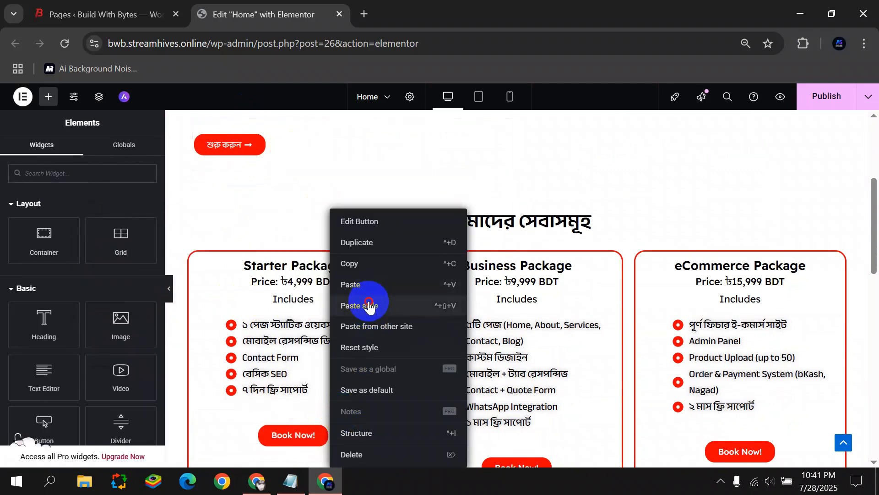
pyautogui.click(367, 304)
pyautogui.click(387, 279)
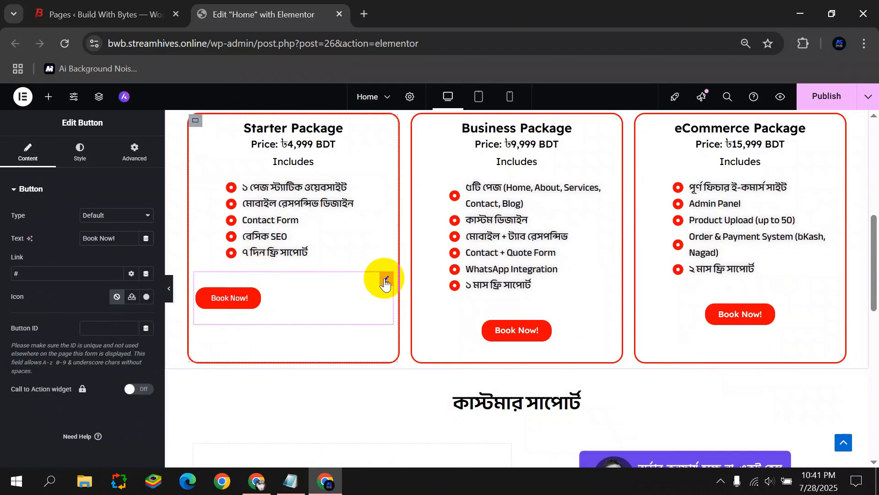
pyautogui.click(80, 151)
pyautogui.click(117, 215)
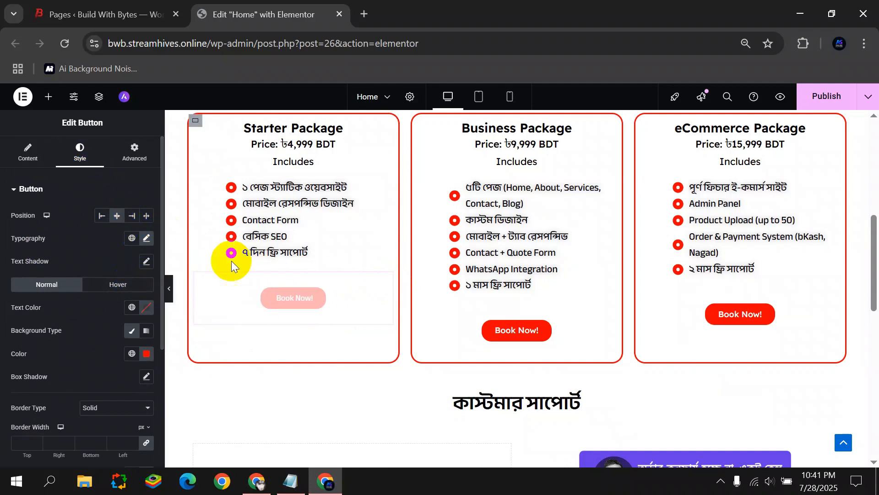
# Copy the centred Starter button's style onto the Business Book Now button.
pyautogui.rightClick(347, 294)
pyautogui.click(383, 268)
pyautogui.rightClick(460, 319)
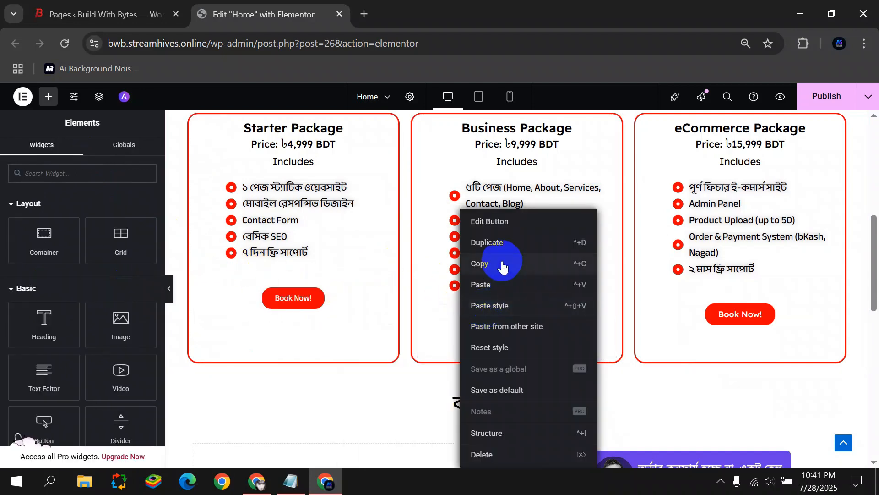
pyautogui.click(502, 306)
pyautogui.rightClick(691, 309)
# Paste the copied button style onto the eCommerce Book Now button.
pyautogui.click(713, 313)
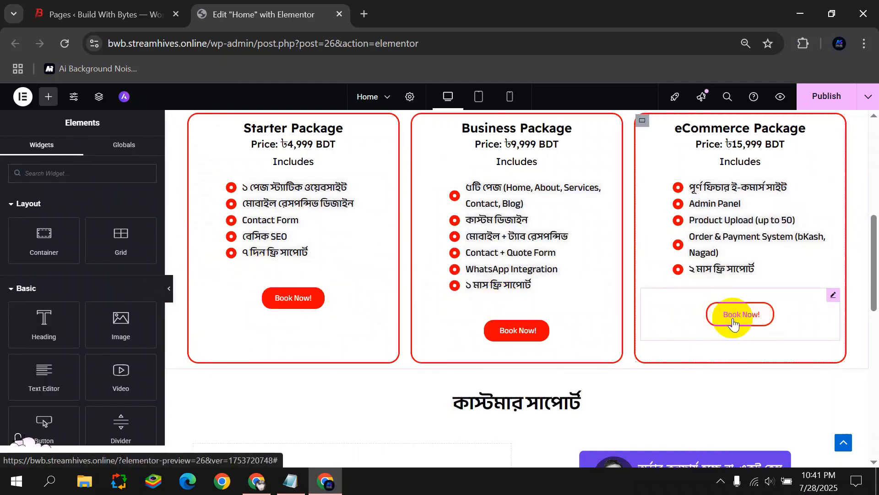
pyautogui.scroll(-6, 417, 306)
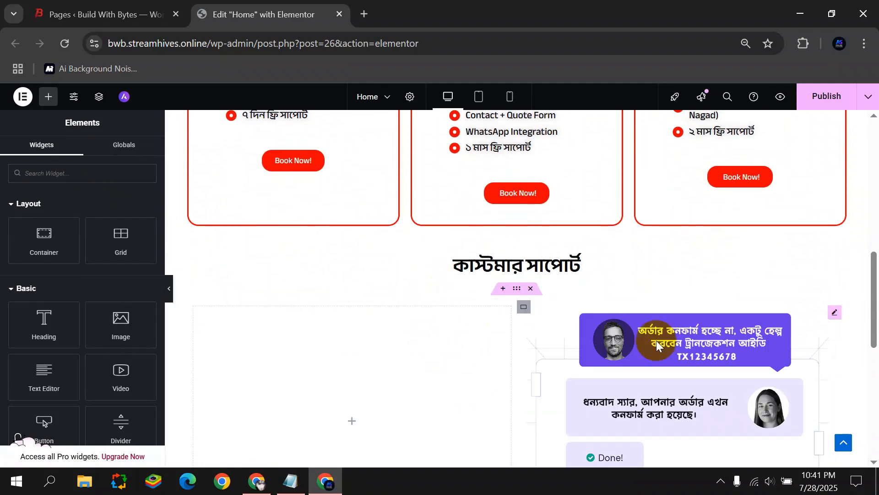
pyautogui.scroll(3, 593, 284)
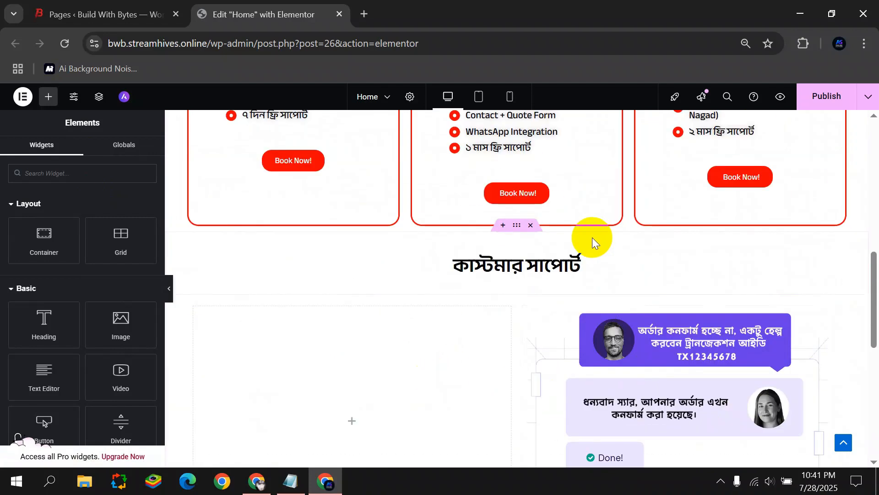
pyautogui.scroll(-5, 522, 245)
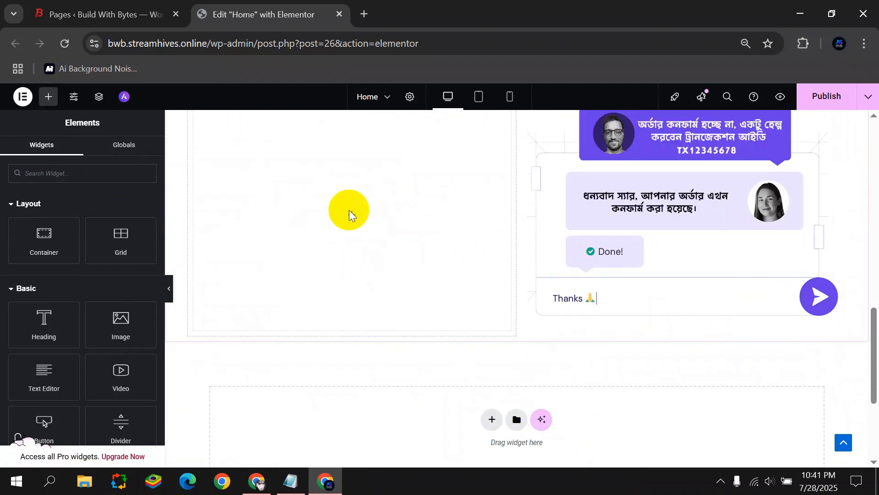
# Add the heading 'আপনার সাফল্যের জন্য 24/7 সহায়তা' to the support column in Anek Bangla.
pyautogui.moveTo(46, 323); pyautogui.dragTo(343, 224)
pyautogui.moveTo(124, 238); pyautogui.dragTo(0, 251)
pyautogui.write('আপনার সাফল্যের জন্য 24/7 সহায়তা')
pyautogui.click(86, 167)
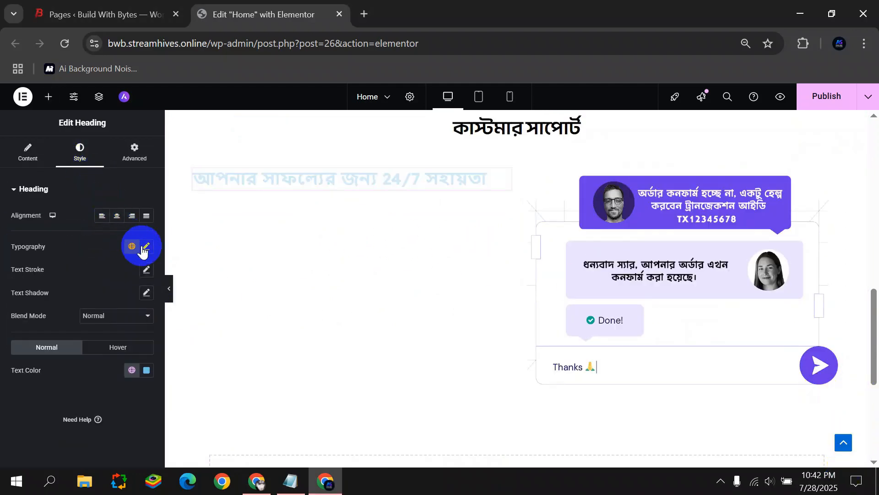
pyautogui.click(147, 246)
pyautogui.click(125, 299)
pyautogui.write('Anek')
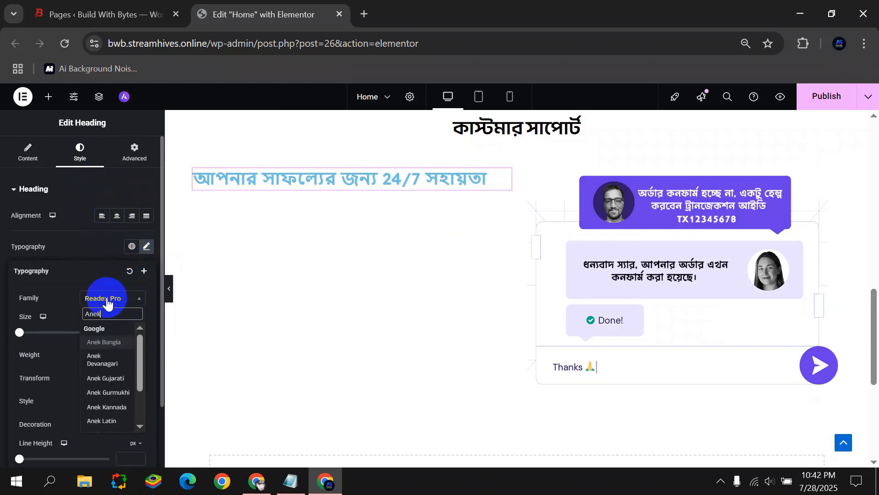
pyautogui.click(107, 341)
pyautogui.click(2, 325)
# Make the support heading black and set its font size to 40.
pyautogui.click(146, 370)
pyautogui.moveTo(141, 268); pyautogui.dragTo(37, 334)
pyautogui.click(8, 369)
pyautogui.click(146, 246)
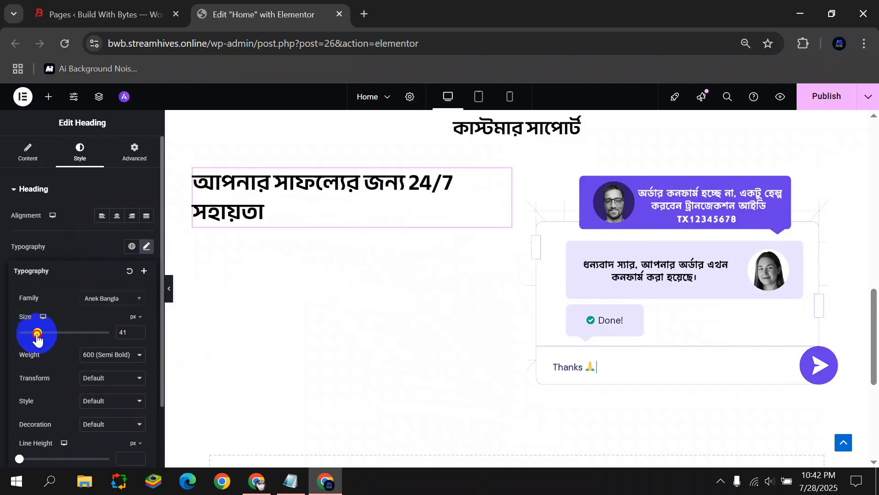
pyautogui.click(142, 336)
pyautogui.click(6, 337)
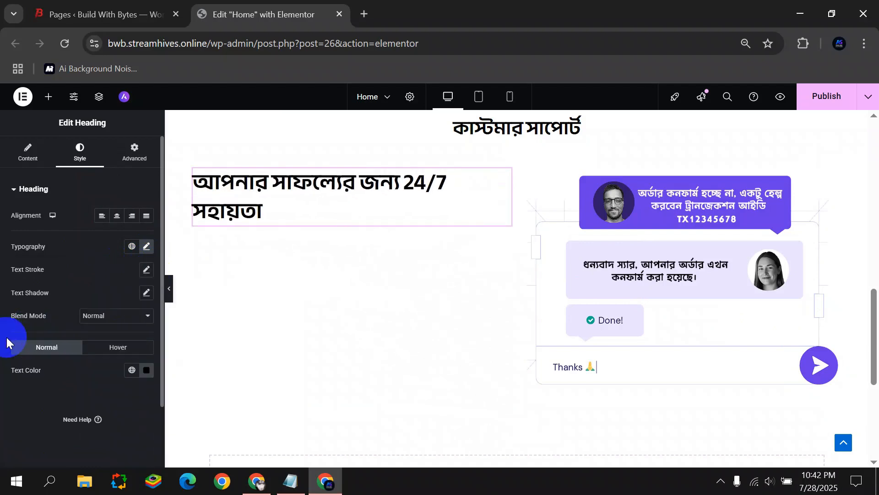
pyautogui.click(146, 247)
pyautogui.click(138, 334)
pyautogui.click(138, 335)
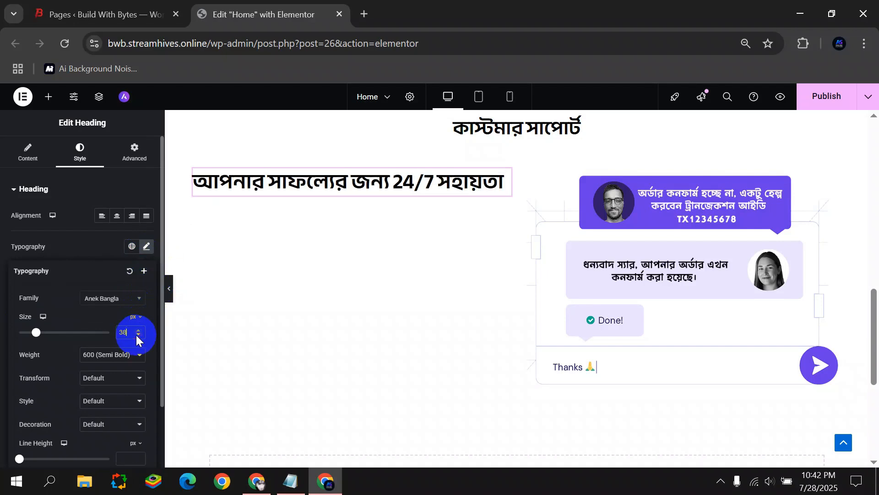
pyautogui.click(138, 330)
pyautogui.click(138, 330)
pyautogui.click(34, 158)
pyautogui.click(48, 96)
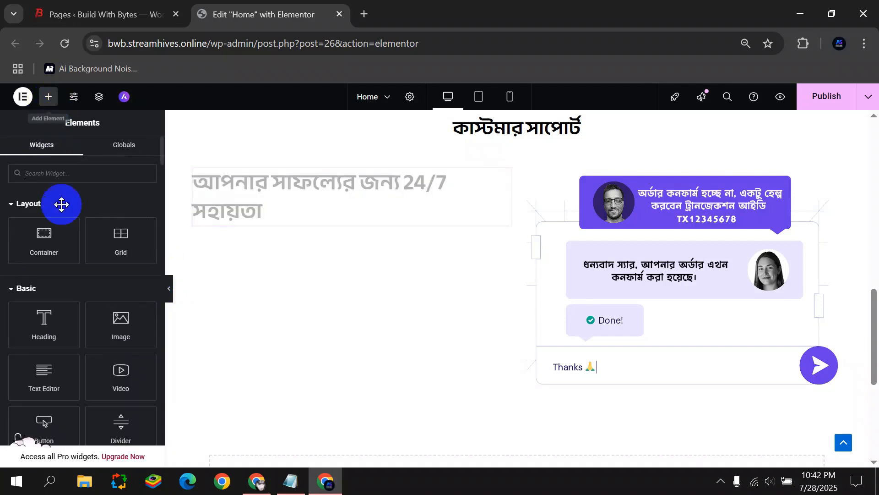
pyautogui.scroll(-3, 62, 205)
# Replace the Lorem ipsum text widget with an Icon List and delete its second and third items.
pyautogui.moveTo(44, 238); pyautogui.dragTo(269, 210)
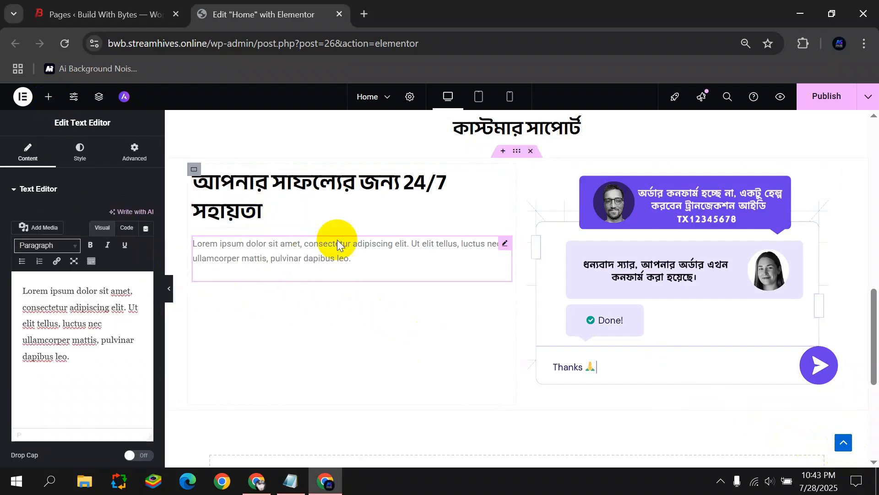
pyautogui.rightClick(505, 246)
pyautogui.click(527, 449)
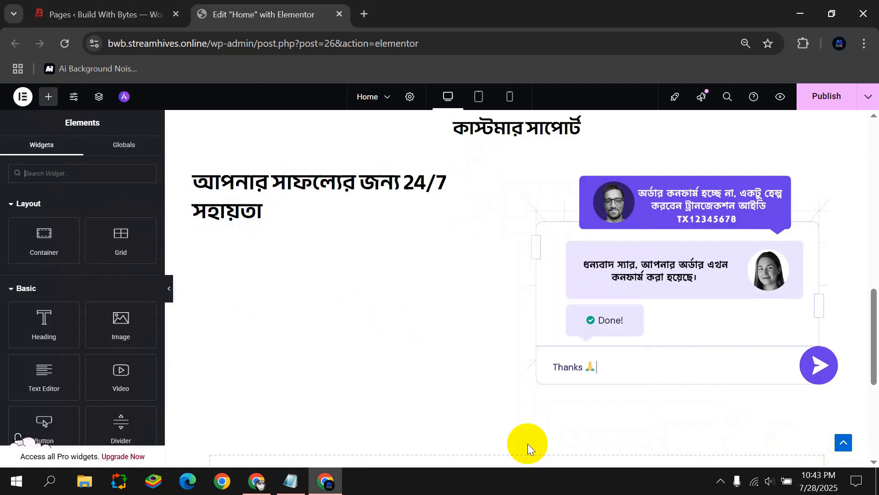
pyautogui.write('icon')
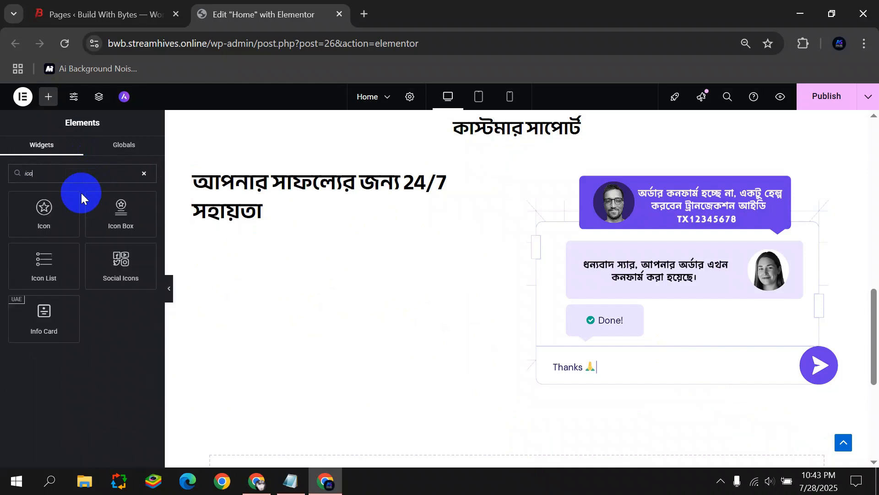
pyautogui.scroll(-3, 367, 392)
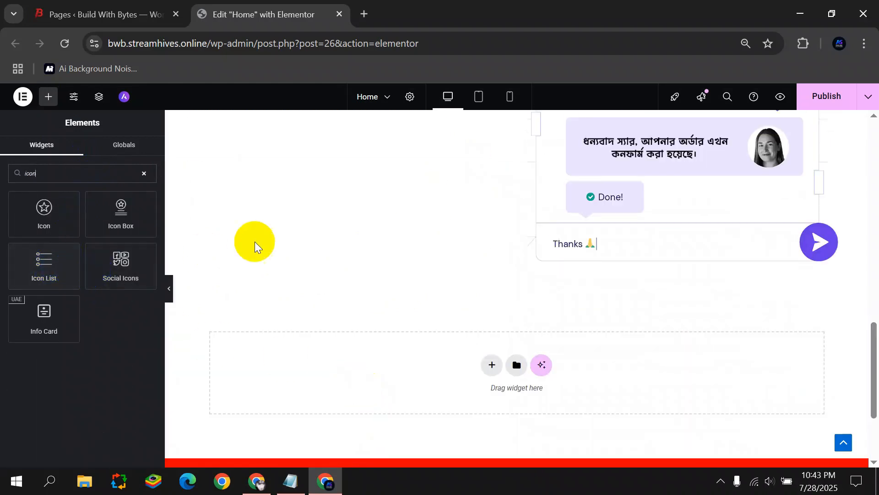
pyautogui.scroll(3, 254, 240)
pyautogui.moveTo(44, 263); pyautogui.dragTo(271, 232)
pyautogui.click(143, 281)
pyautogui.click(143, 282)
# Colour the list's check-mark icon bright red.
pyautogui.click(36, 263)
pyautogui.click(137, 323)
pyautogui.click(752, 98)
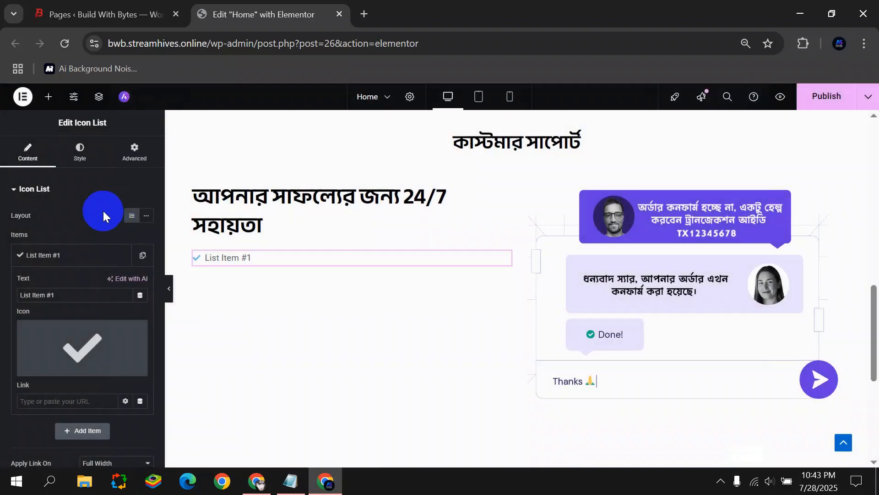
pyautogui.click(80, 157)
pyautogui.click(65, 330)
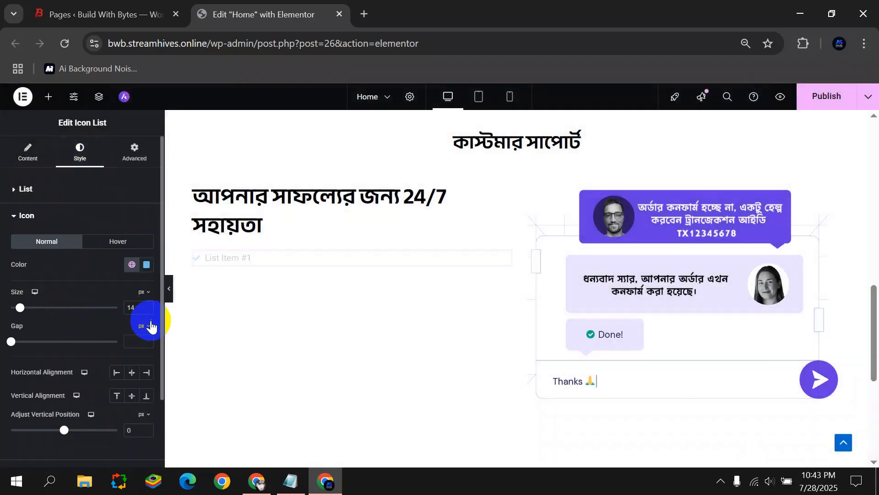
pyautogui.click(146, 265)
pyautogui.click(110, 349)
pyautogui.click(96, 408)
pyautogui.moveTo(95, 405); pyautogui.dragTo(227, 397)
pyautogui.moveTo(194, 346); pyautogui.dragTo(233, 302)
pyautogui.click(236, 271)
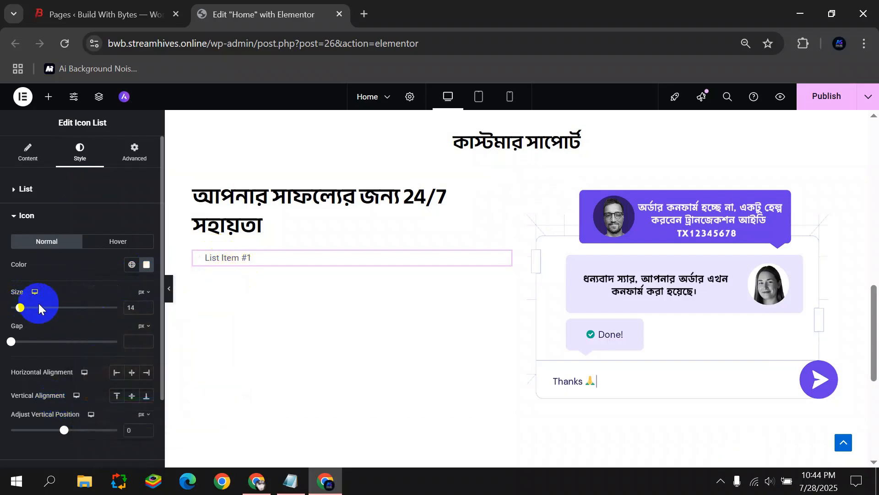
pyautogui.click(145, 268)
pyautogui.click(212, 300)
pyautogui.click(61, 321)
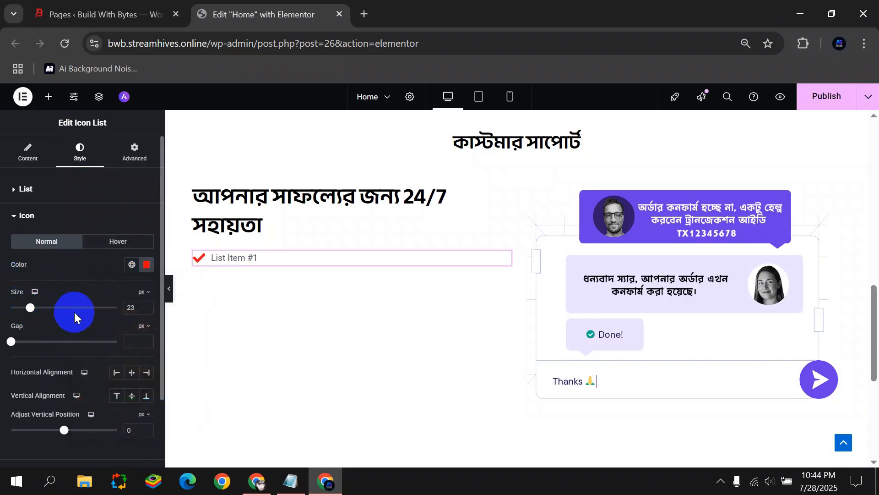
# Set the list text typography to Anek Bangla at weight 500 (Medium).
pyautogui.click(26, 154)
pyautogui.click(80, 149)
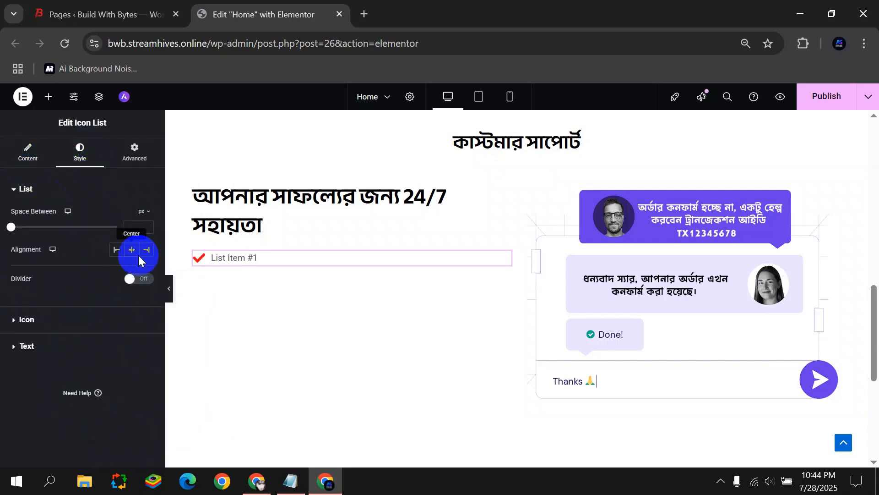
pyautogui.click(74, 317)
pyautogui.click(17, 218)
pyautogui.click(38, 244)
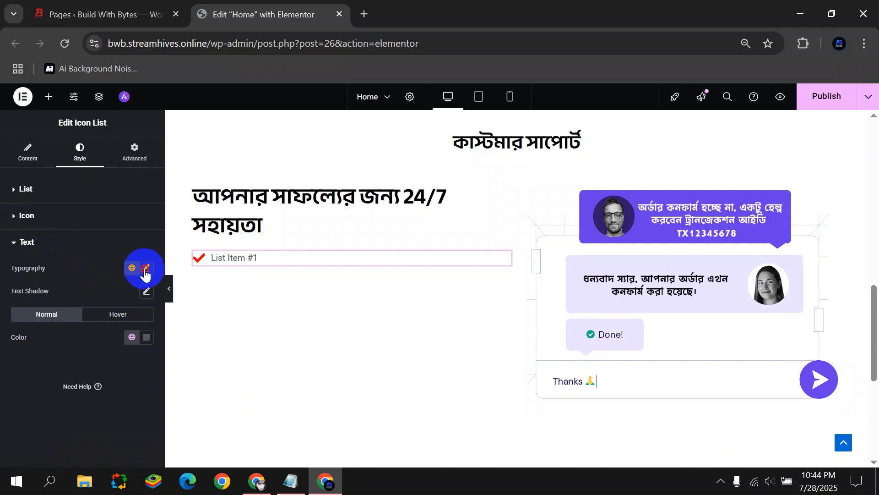
pyautogui.click(146, 268)
pyautogui.click(119, 326)
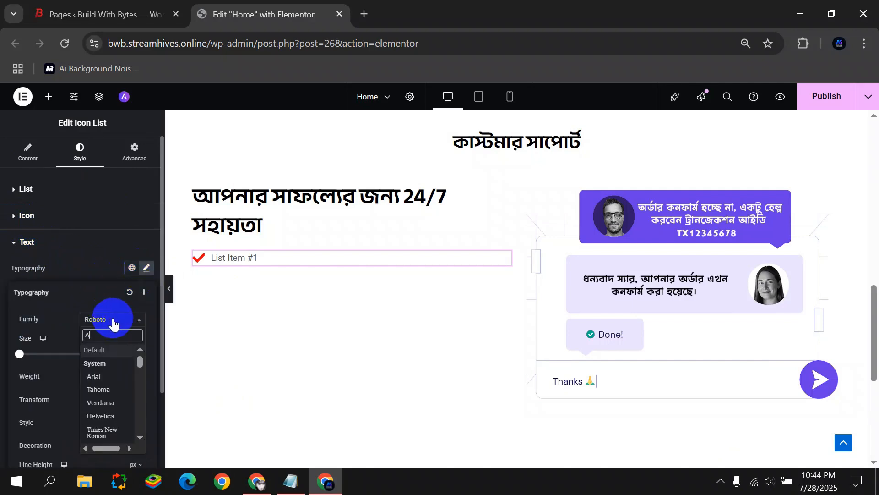
pyautogui.write('Anek')
pyautogui.click(121, 363)
pyautogui.click(124, 375)
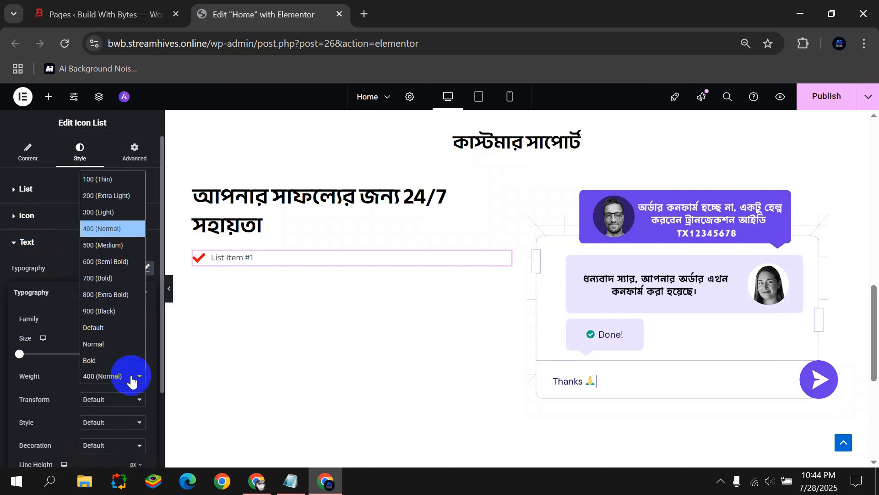
pyautogui.click(94, 241)
pyautogui.click(0, 332)
pyautogui.click(140, 337)
pyautogui.click(55, 318)
pyautogui.click(43, 190)
pyautogui.click(32, 147)
# Replace 'List Item #1' with the first Bengali support sentence copied from Notepad.
pyautogui.click(43, 256)
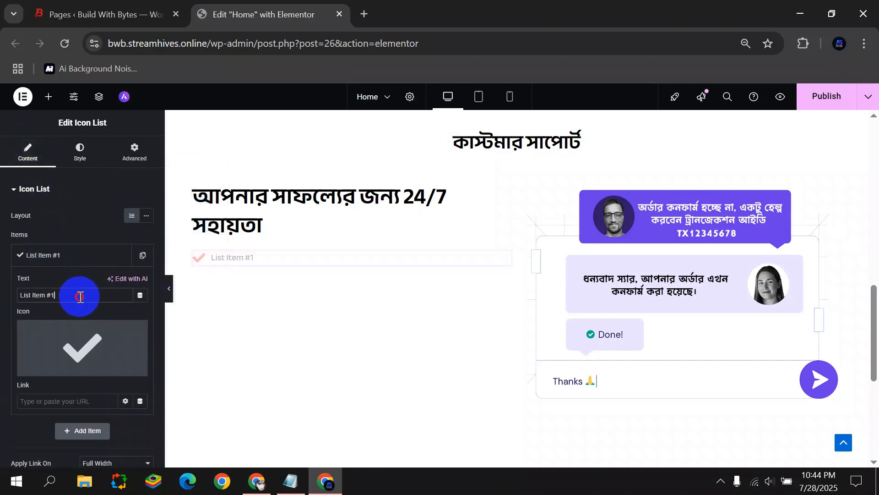
pyautogui.moveTo(79, 295); pyautogui.dragTo(12, 295)
pyautogui.press('BackSpace')
pyautogui.click(290, 481)
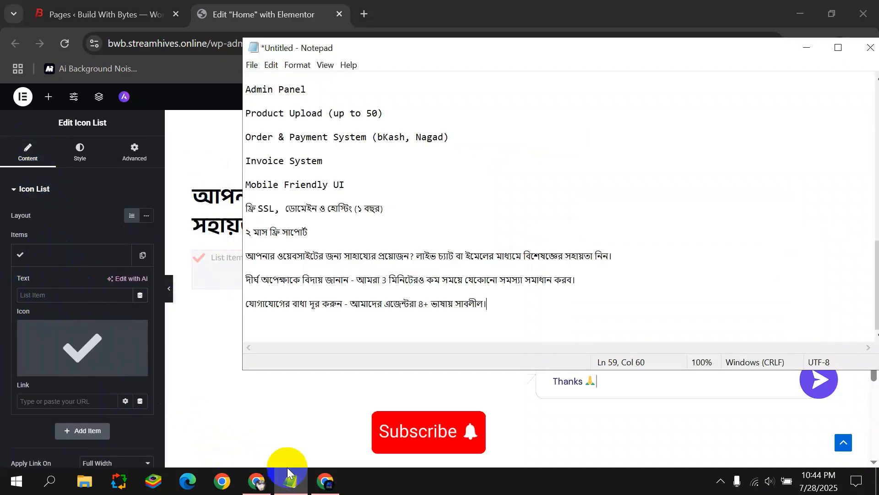
pyautogui.moveTo(314, 268); pyautogui.dragTo(231, 256)
pyautogui.hotkey('ctrl', 'c')
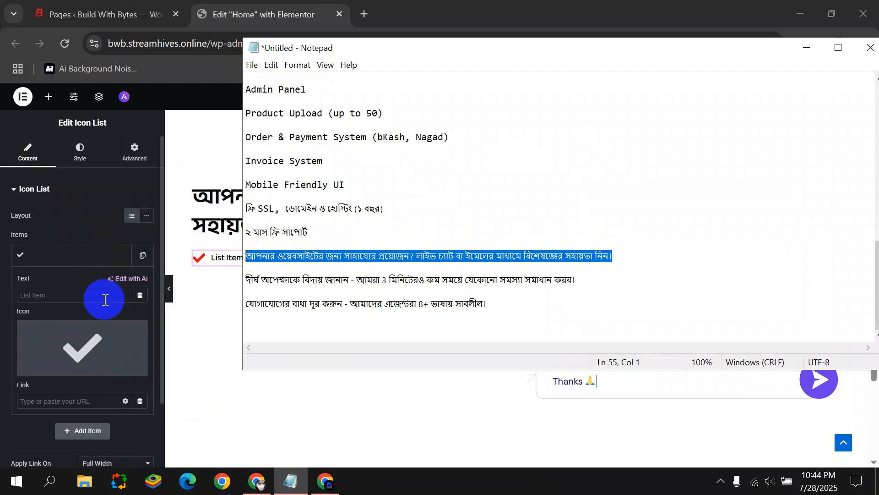
pyautogui.click(69, 295)
pyautogui.hotkey('ctrl', 'v')
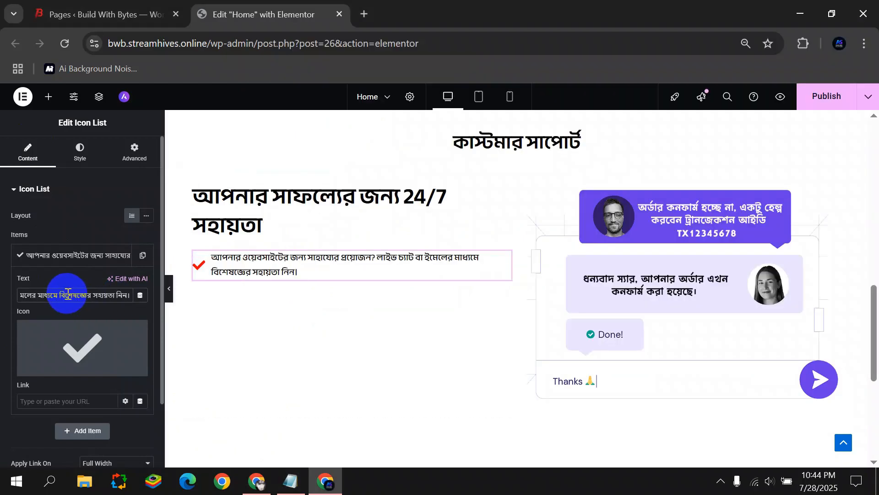
pyautogui.click(115, 255)
# Duplicate the item and paste the second Bengali sentence into item two.
pyautogui.click(137, 255)
pyautogui.click(95, 281)
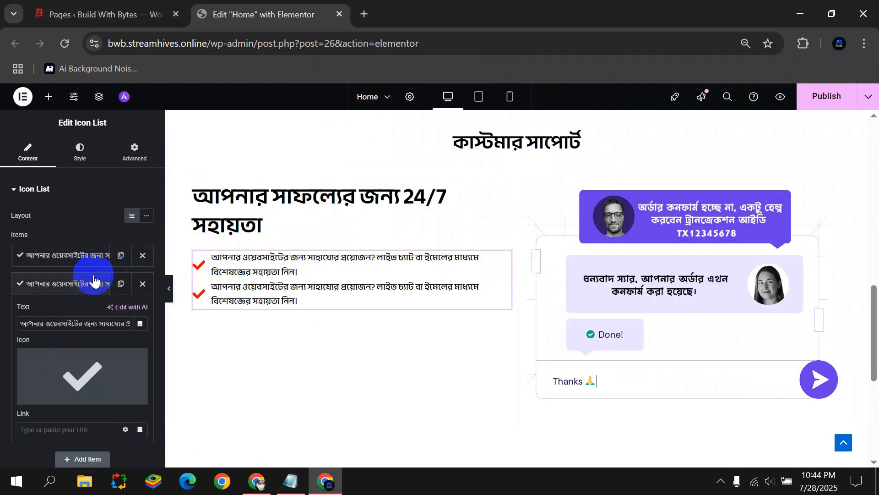
pyautogui.click(305, 474)
pyautogui.moveTo(578, 280); pyautogui.dragTo(236, 285)
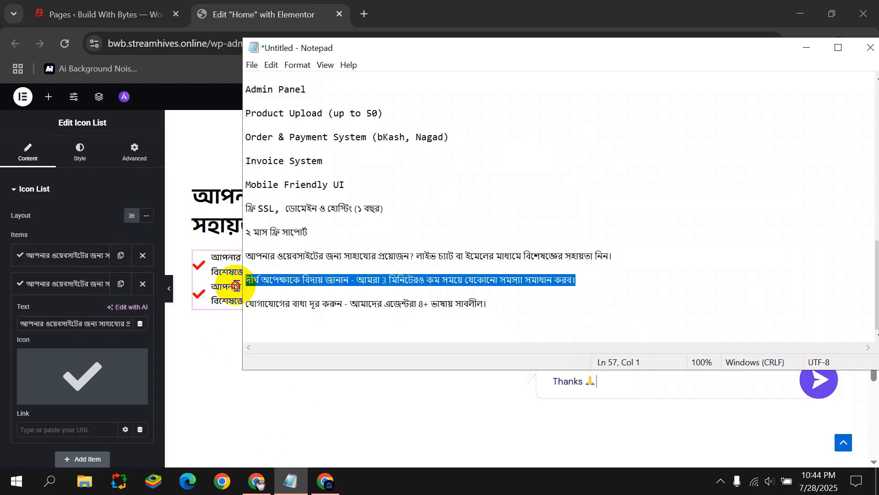
pyautogui.hotkey('ctrl', 'c')
pyautogui.click(60, 316)
pyautogui.hotkey('ctrl', 'a')
pyautogui.hotkey('ctrl', 'v')
pyautogui.click(66, 284)
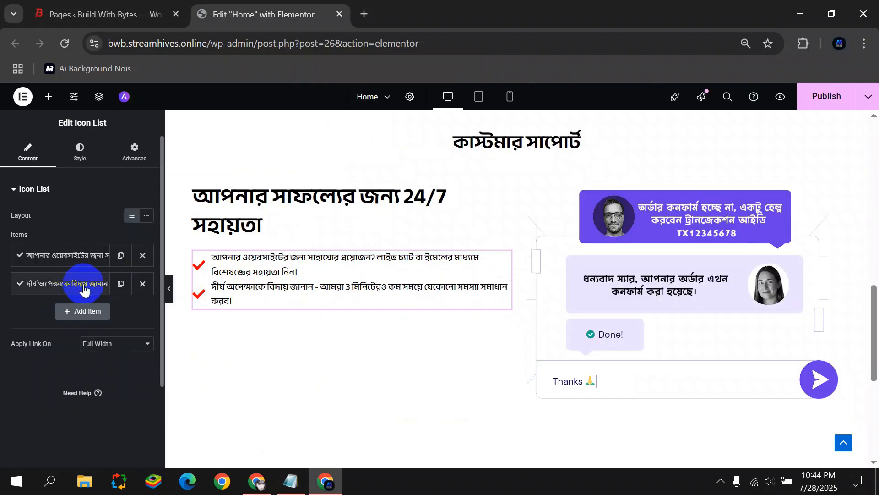
# Duplicate again and fill the third item with the last Bengali sentence.
pyautogui.click(123, 284)
pyautogui.click(290, 481)
pyautogui.moveTo(488, 304); pyautogui.dragTo(257, 295)
pyautogui.click(88, 314)
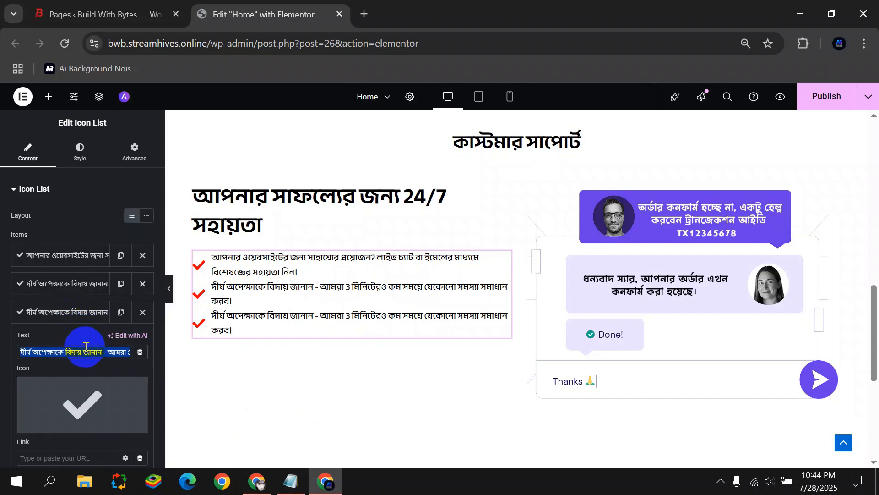
pyautogui.hotkey('ctrl', 'v')
pyautogui.click(67, 313)
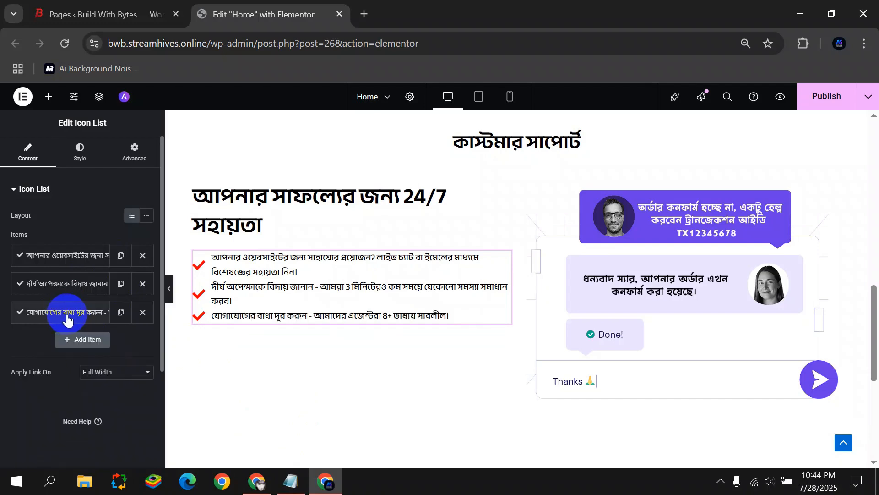
pyautogui.click(87, 151)
pyautogui.click(115, 320)
# Set the icon list text size to 20 and preview the larger Bengali items.
pyautogui.click(41, 216)
pyautogui.click(55, 242)
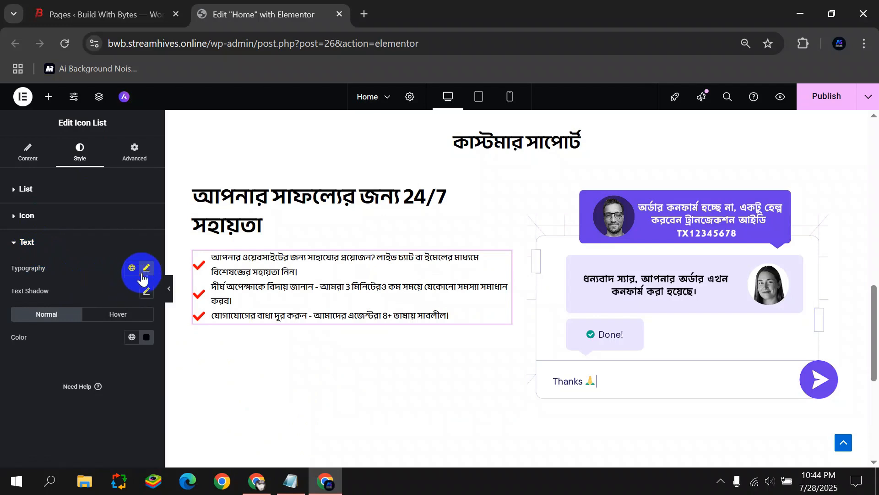
pyautogui.click(145, 270)
pyautogui.moveTo(23, 356); pyautogui.dragTo(30, 356)
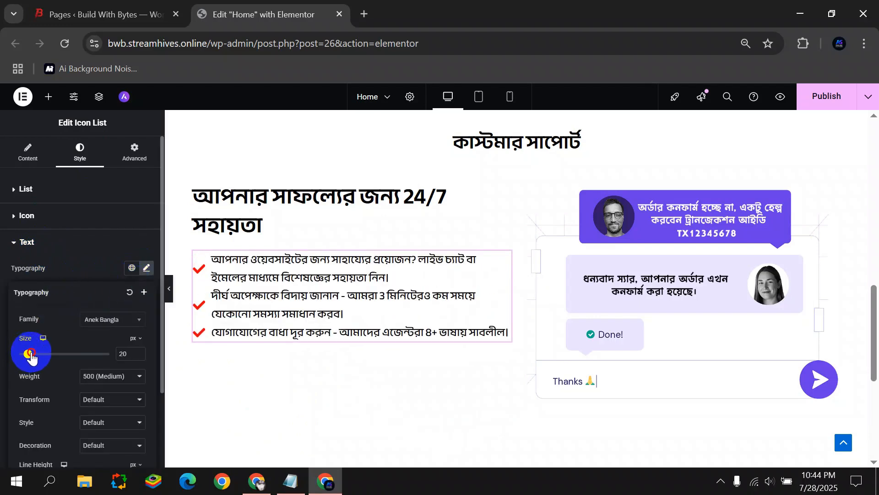
pyautogui.click(169, 288)
pyautogui.scroll(3, 316, 336)
pyautogui.scroll(-3, 316, 337)
pyautogui.scroll(4, 315, 333)
pyautogui.scroll(-4, 316, 333)
pyautogui.scroll(-3, 369, 312)
pyautogui.scroll(6, 369, 312)
pyautogui.scroll(10, 370, 311)
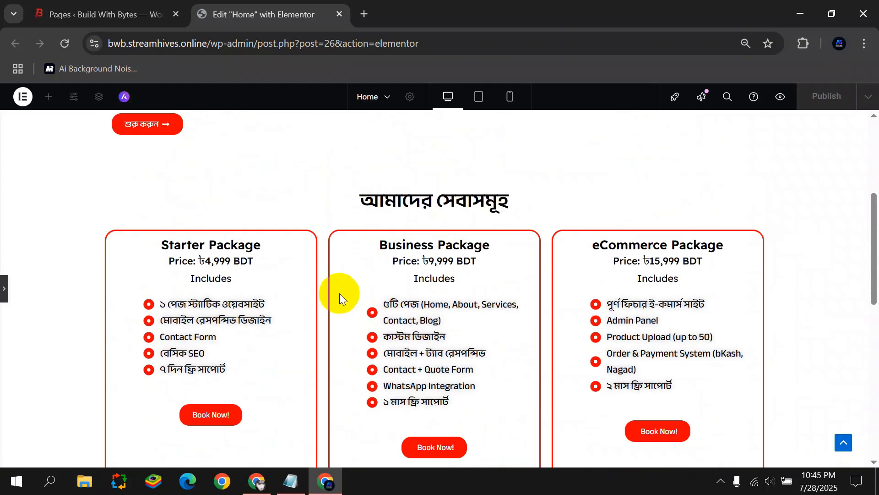
pyautogui.scroll(-14, 340, 294)
pyautogui.scroll(3, 334, 280)
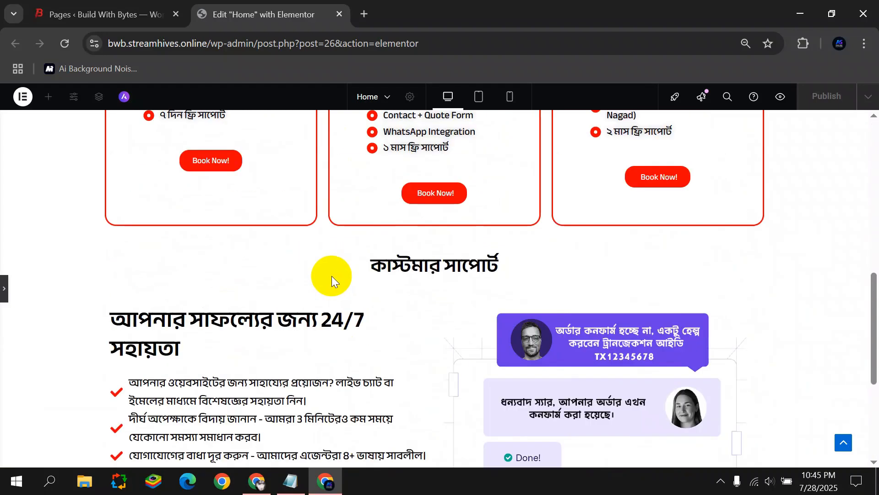
pyautogui.click(6, 291)
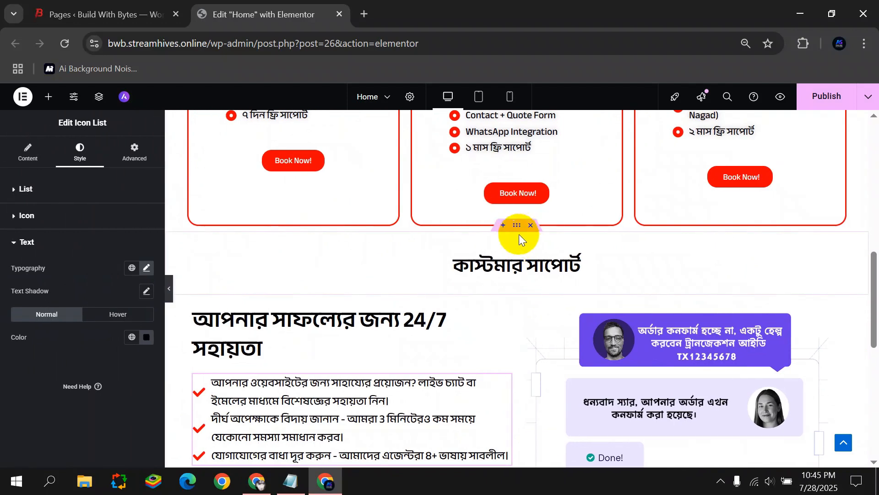
# Give the support heading container 60 px top padding and reduce its bottom padding to 28.
pyautogui.click(213, 276)
pyautogui.click(134, 151)
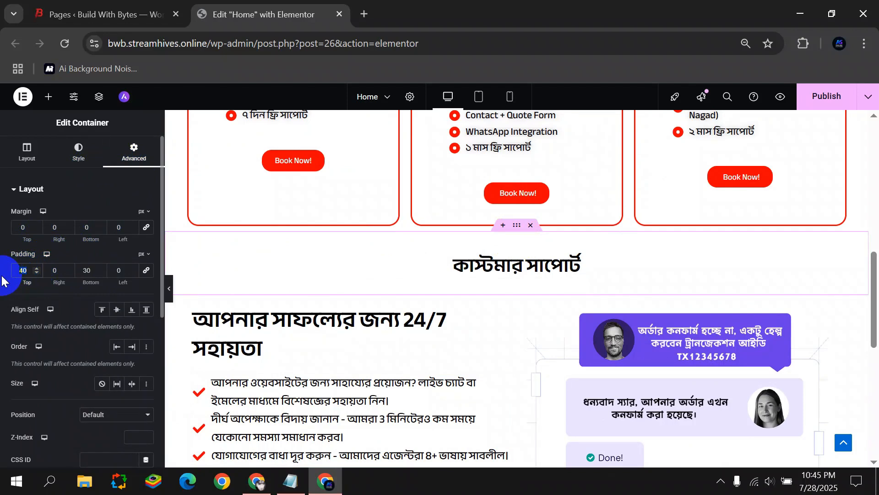
pyautogui.write('60')
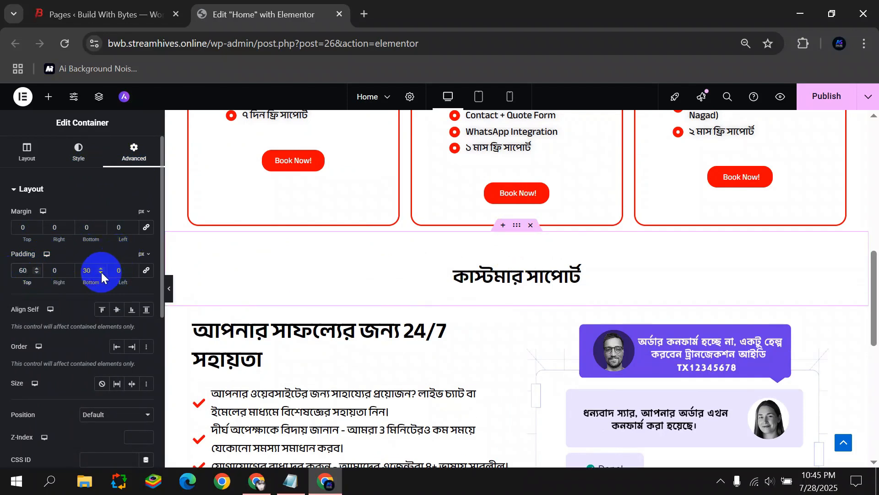
pyautogui.write('50')
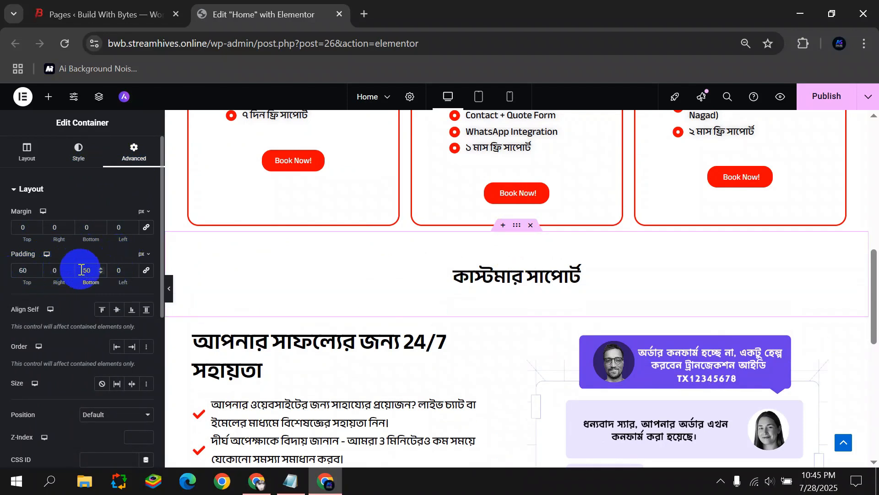
pyautogui.click(101, 272)
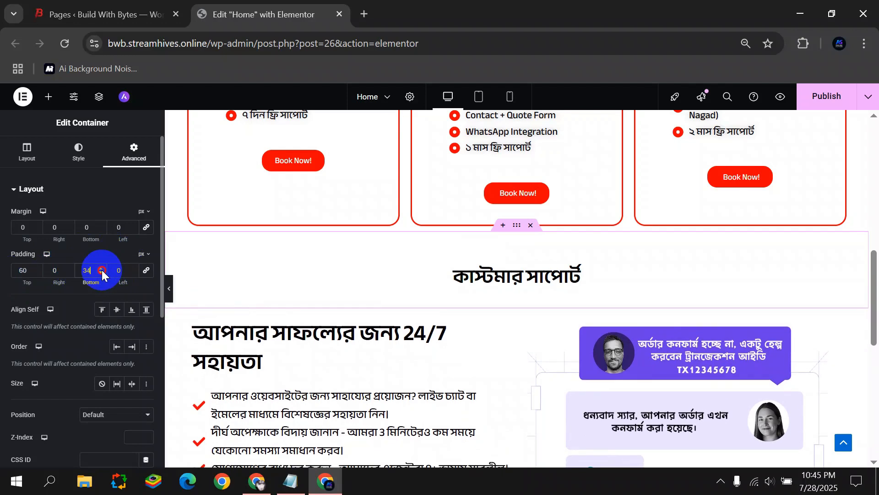
pyautogui.click(168, 288)
pyautogui.scroll(-4, 539, 273)
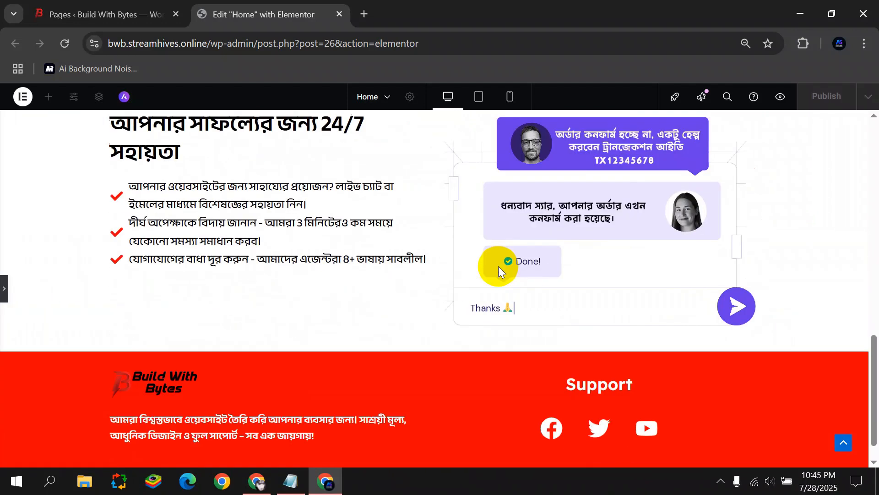
pyautogui.scroll(6, 412, 277)
pyautogui.scroll(10, 403, 275)
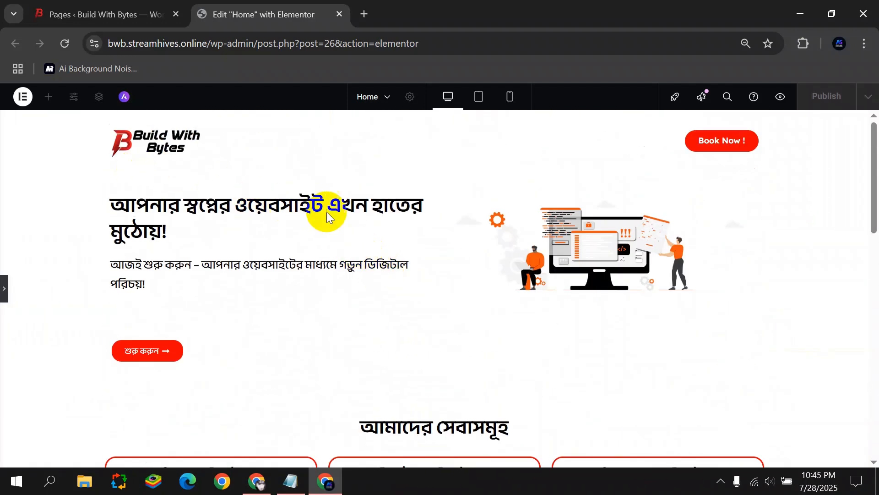
# Add a single-column flexbox section below customer support with a nested container inside.
pyautogui.scroll(-5, 326, 212)
pyautogui.scroll(-5, 425, 137)
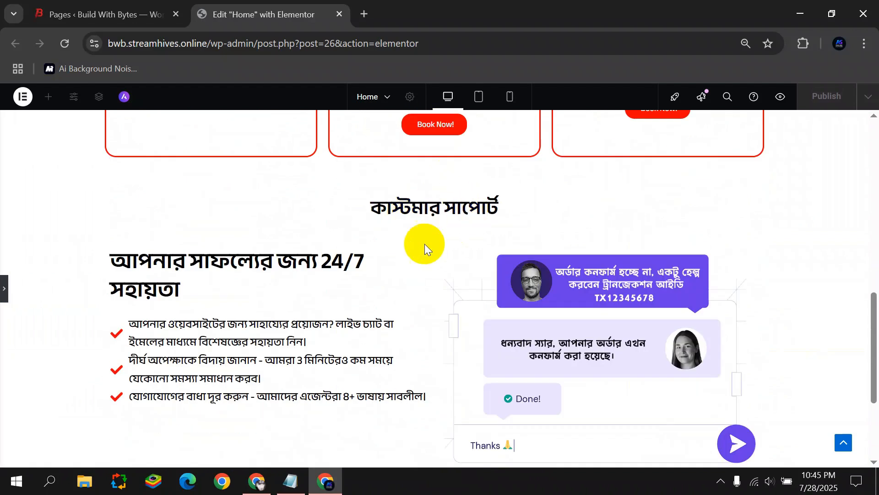
pyautogui.scroll(-3, 426, 241)
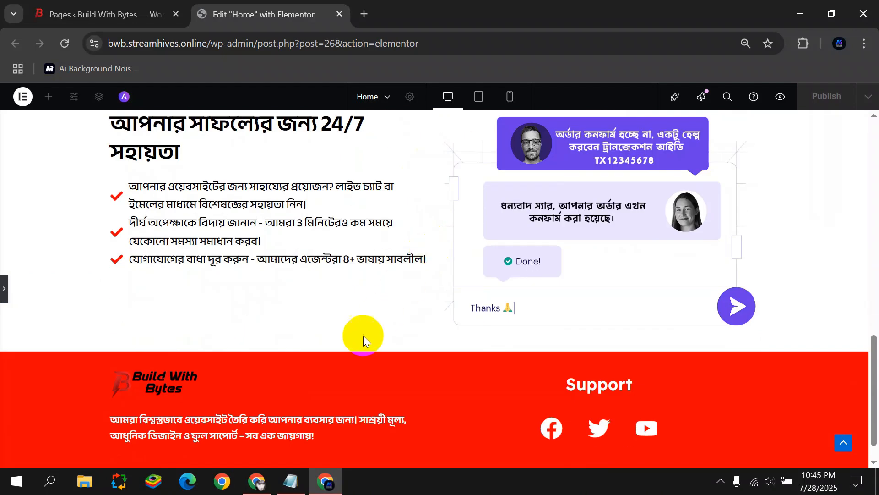
pyautogui.scroll(3, 352, 340)
pyautogui.scroll(-2, 342, 344)
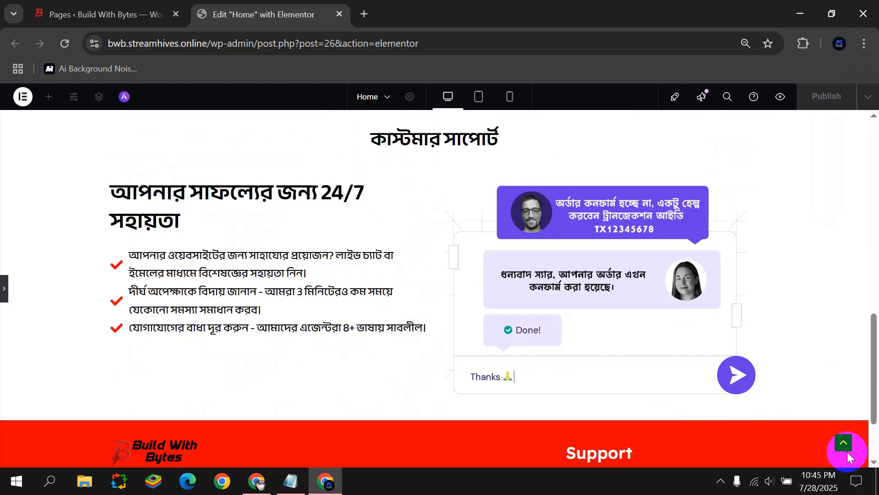
pyautogui.scroll(-2, 854, 457)
pyautogui.click(4, 289)
pyautogui.click(492, 396)
pyautogui.scroll(-3, 458, 362)
pyautogui.click(478, 293)
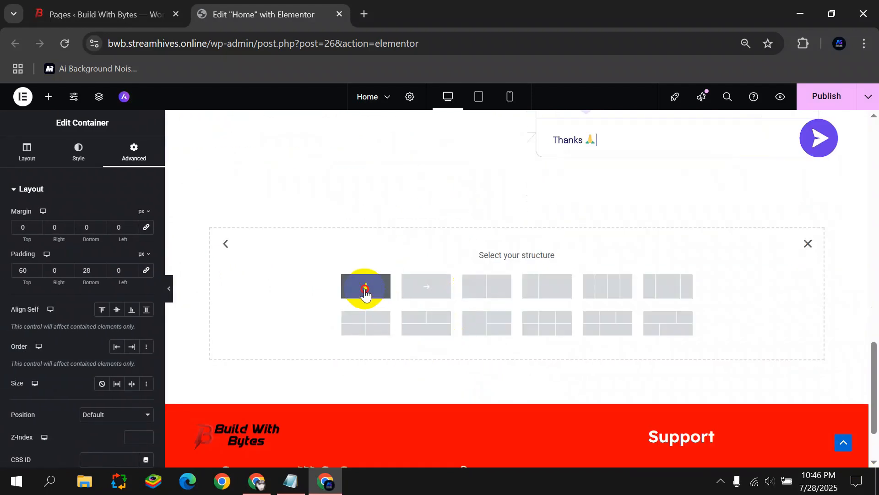
pyautogui.click(365, 287)
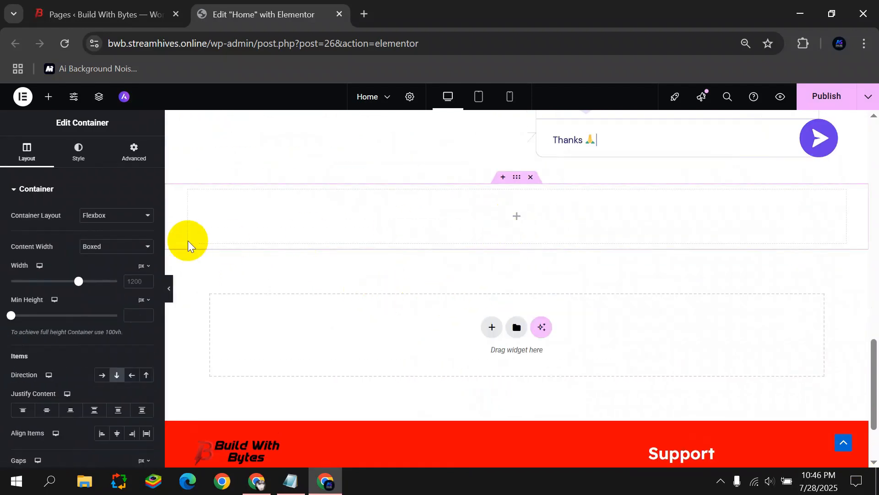
pyautogui.click(521, 219)
pyautogui.moveTo(16, 249); pyautogui.dragTo(272, 225)
# Duplicate the nested container twice and set the outer section's direction to Row.
pyautogui.rightClick(194, 197)
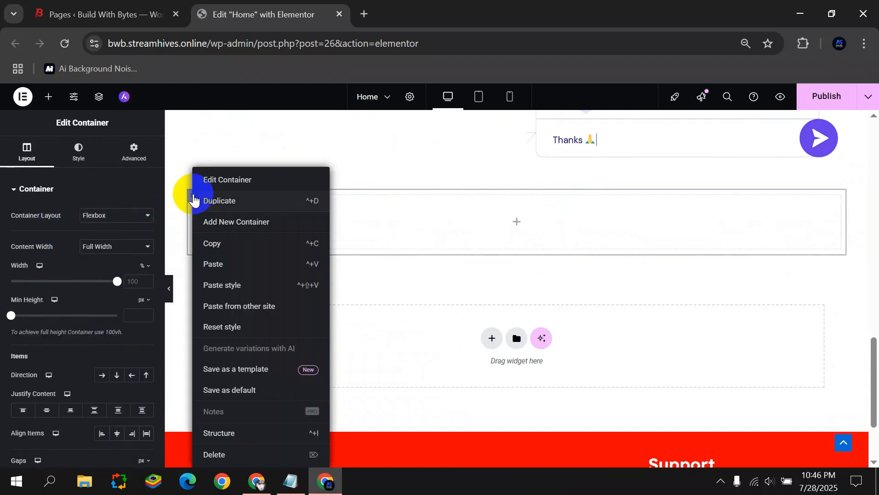
pyautogui.click(219, 201)
pyautogui.rightClick(194, 275)
pyautogui.click(228, 205)
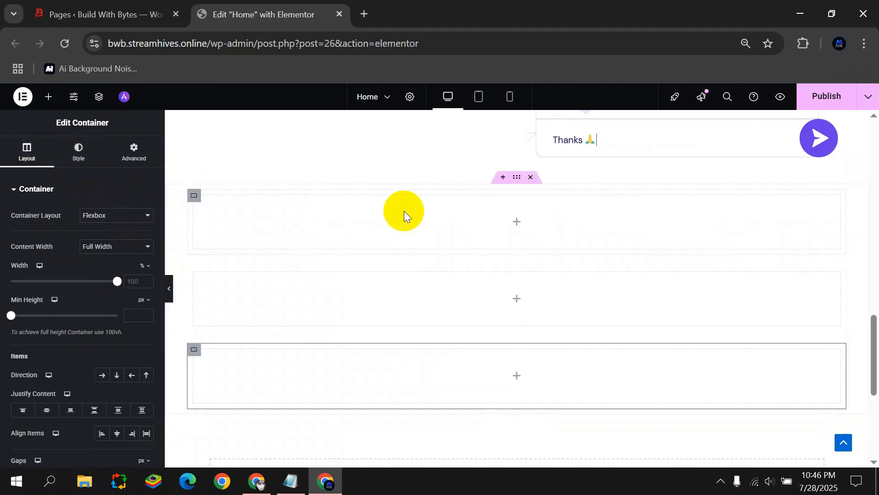
pyautogui.click(516, 176)
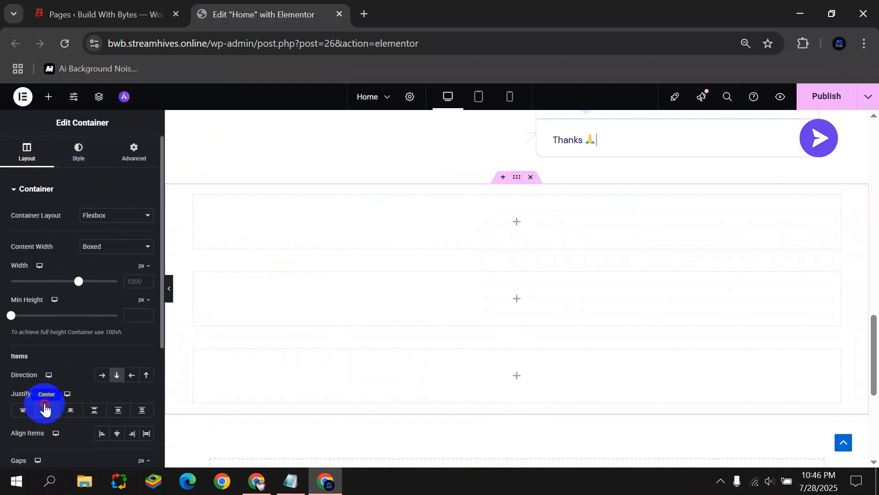
pyautogui.click(101, 374)
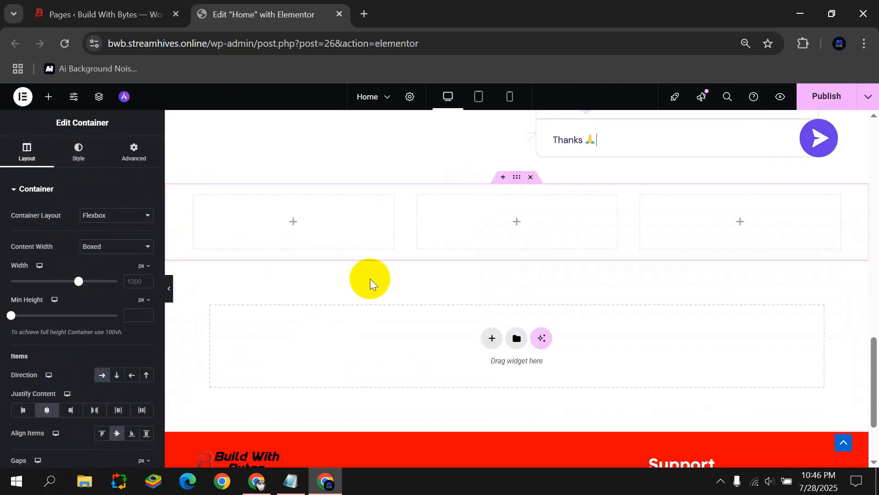
pyautogui.click(192, 197)
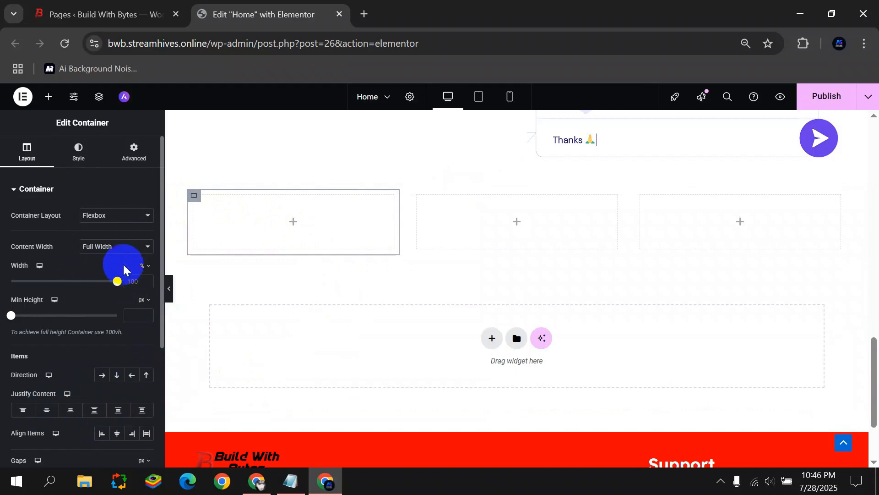
pyautogui.click(79, 151)
# Give the first box a Classic pure red (#FF0000) background with lowered opacity.
pyautogui.click(102, 238)
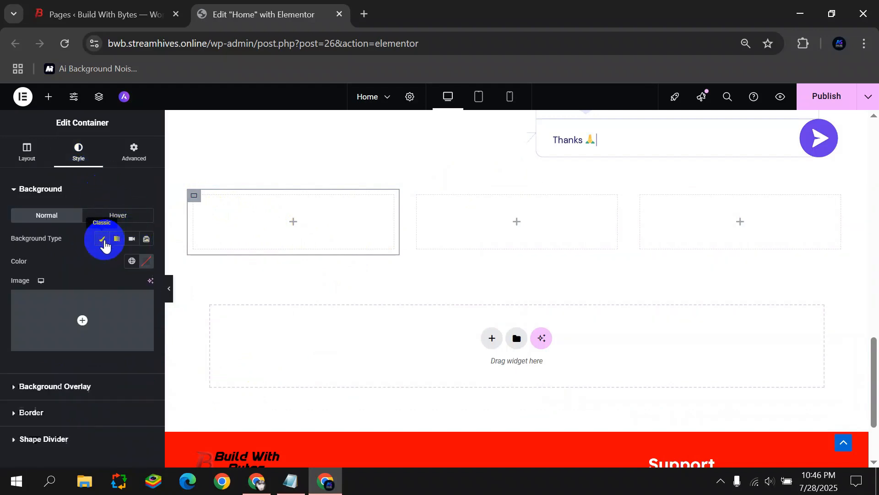
pyautogui.click(139, 261)
pyautogui.moveTo(174, 308); pyautogui.dragTo(211, 301)
pyautogui.moveTo(129, 406); pyautogui.dragTo(105, 406)
pyautogui.click(61, 371)
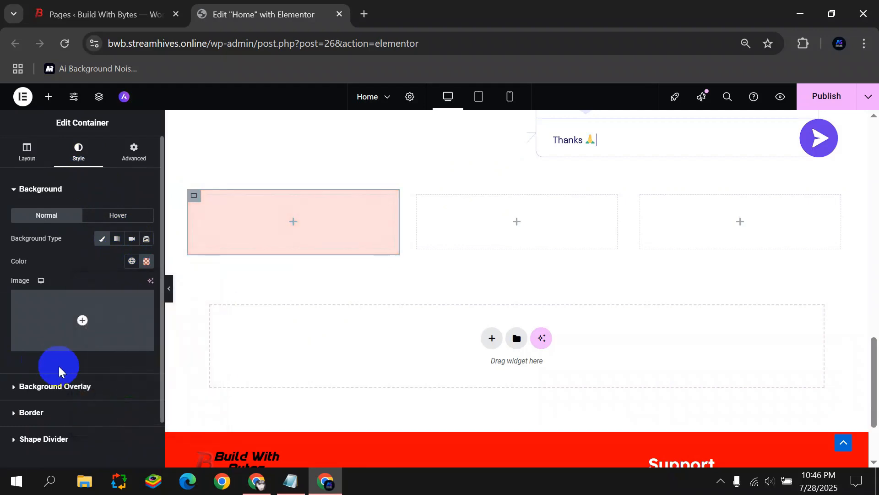
pyautogui.click(56, 410)
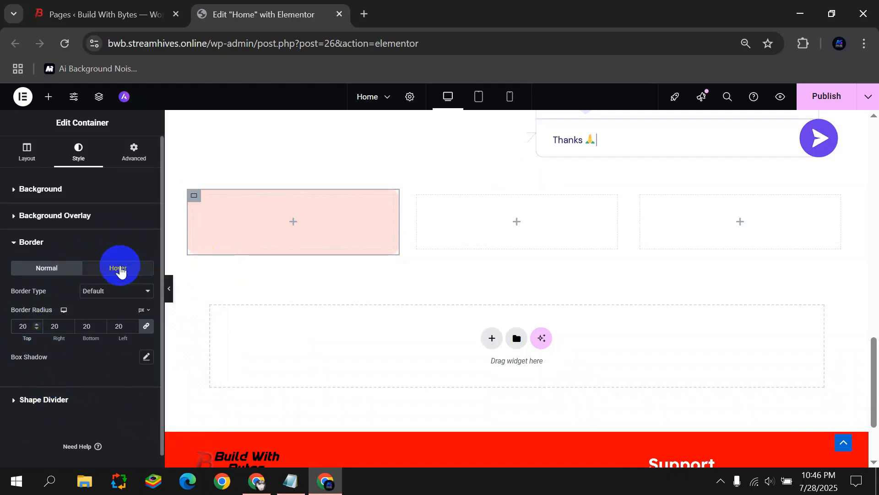
pyautogui.click(131, 156)
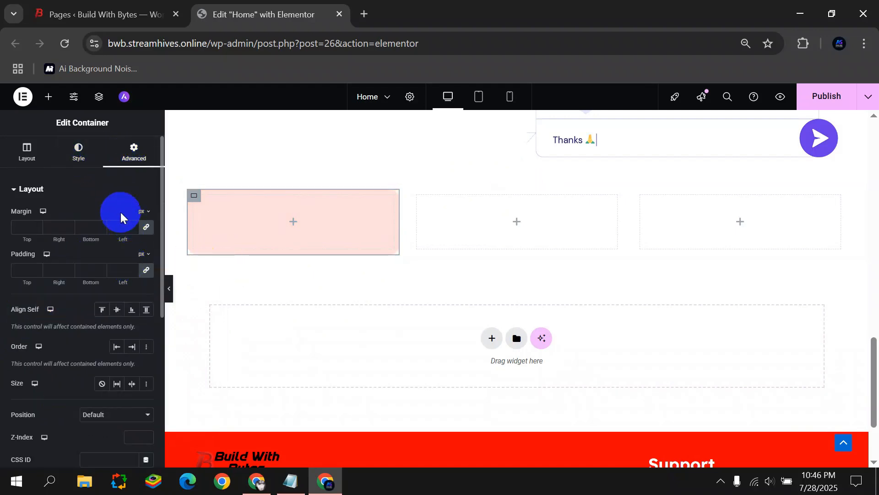
pyautogui.click(79, 154)
# Fade the red background further to #FF000012, preview it, and bring up the widget list.
pyautogui.click(104, 239)
pyautogui.click(103, 239)
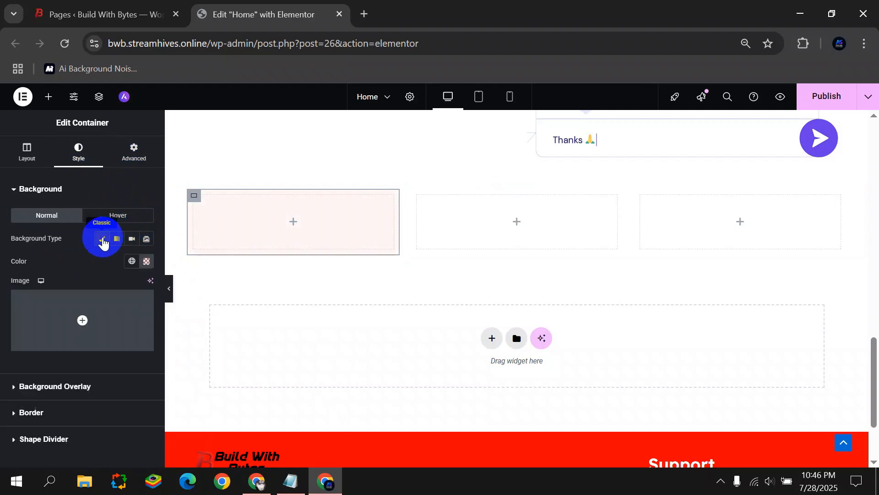
pyautogui.click(147, 261)
pyautogui.moveTo(97, 406); pyautogui.dragTo(91, 405)
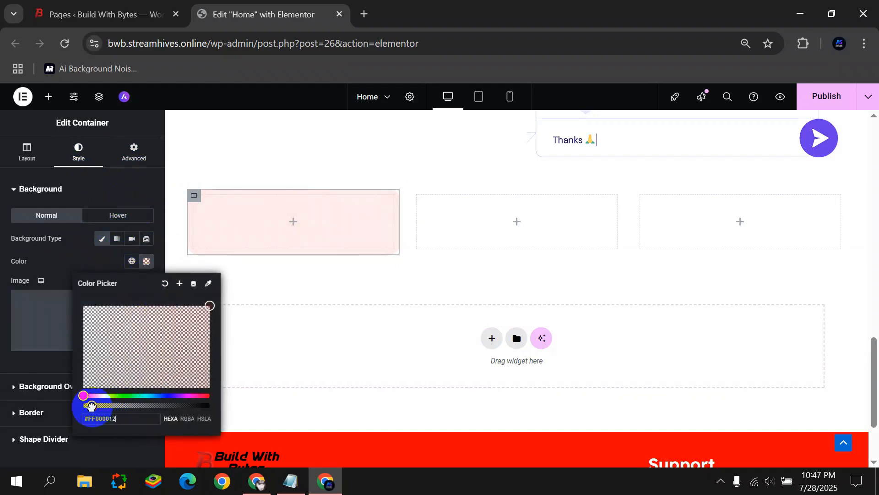
pyautogui.click(9, 326)
pyautogui.click(171, 290)
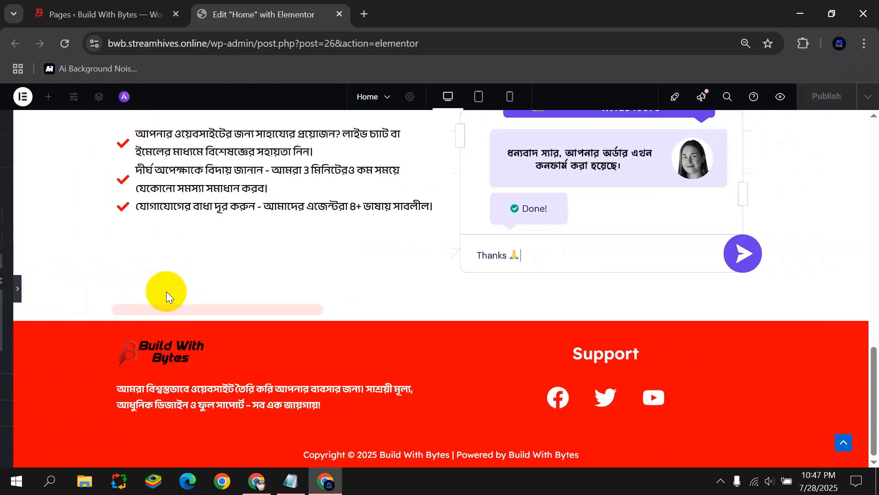
pyautogui.click(4, 293)
pyautogui.click(30, 152)
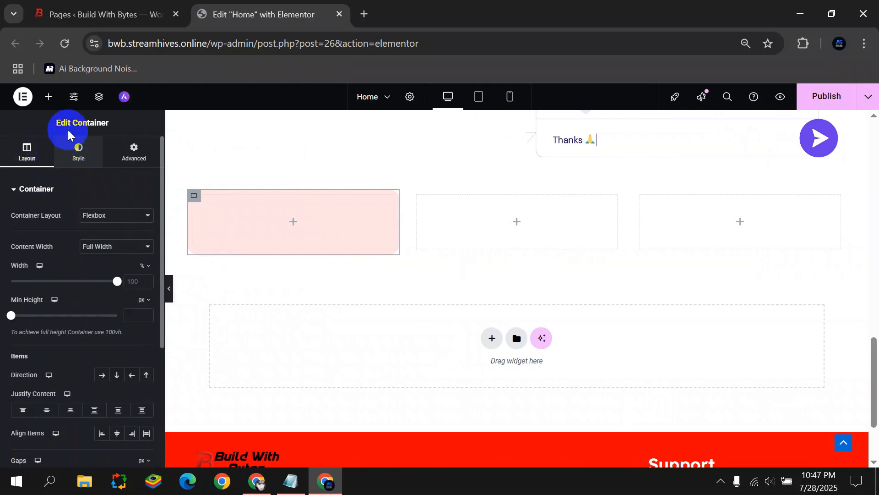
pyautogui.click(48, 96)
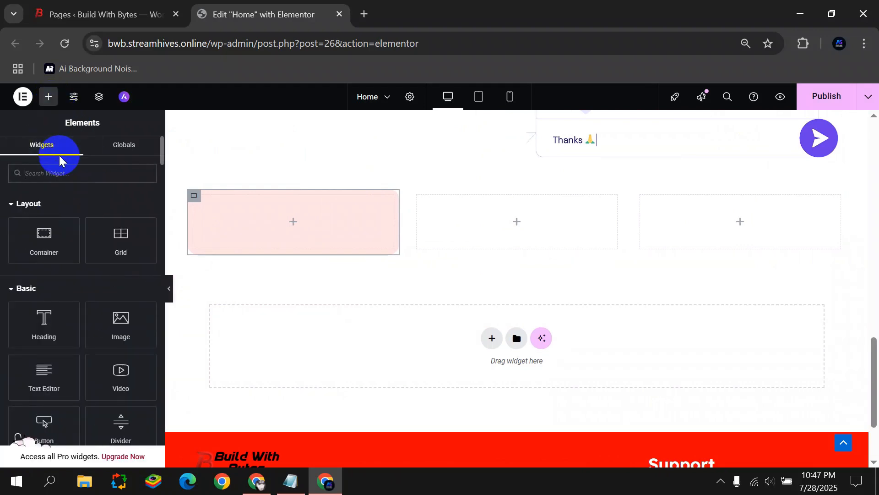
# Drag an Icon List into the faint red box and delete its second and third items.
pyautogui.write('Ico')
pyautogui.moveTo(49, 283); pyautogui.dragTo(274, 229)
pyautogui.click(142, 283)
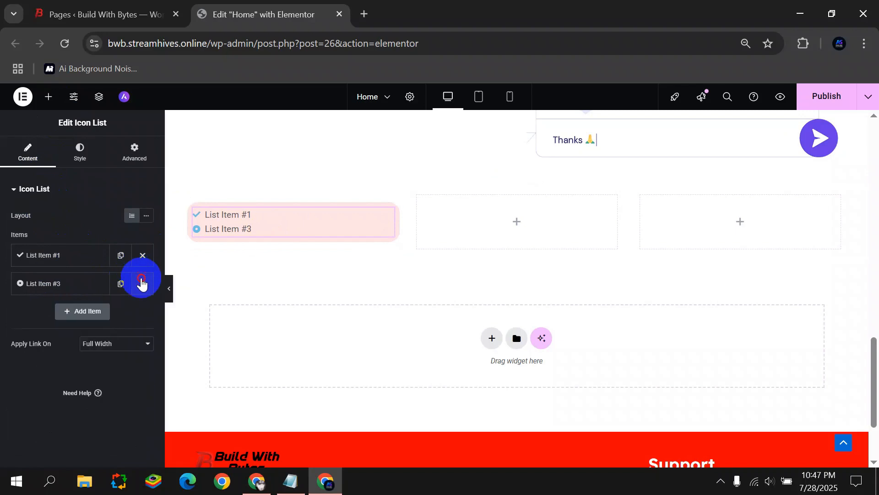
pyautogui.click(142, 284)
# Set the remaining item's icon to the solid star from the Icon Library.
pyautogui.click(79, 255)
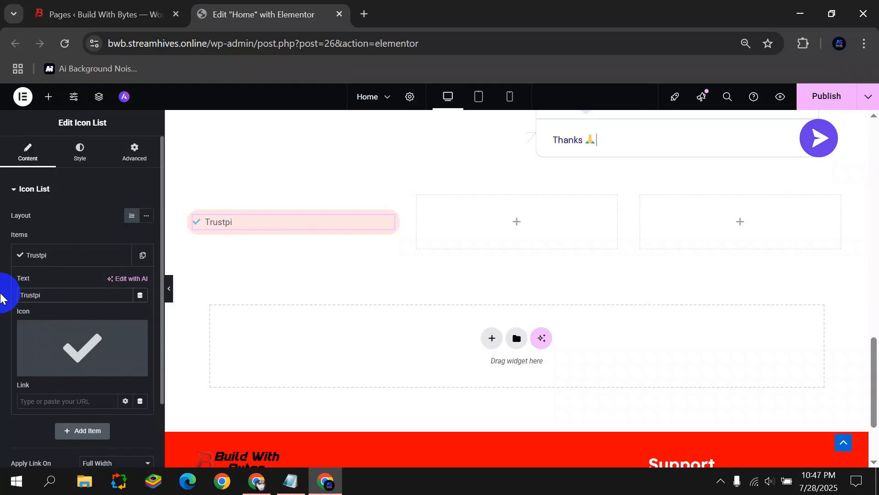
pyautogui.click(83, 348)
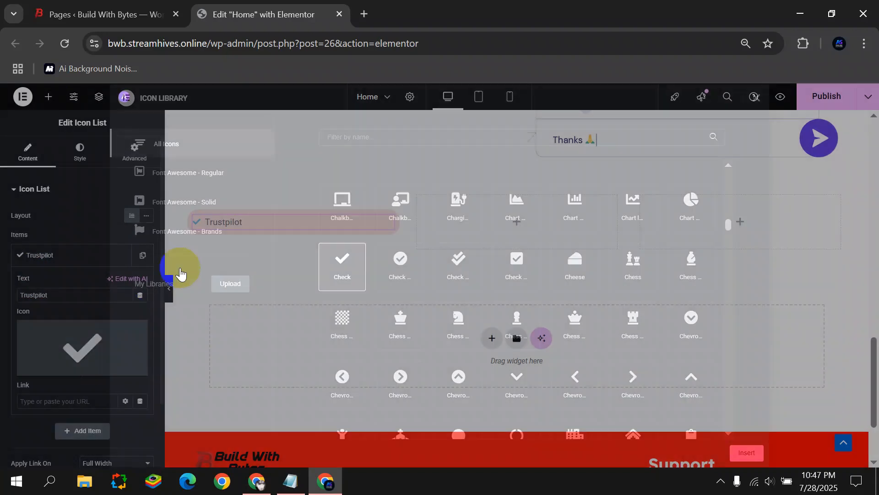
pyautogui.click(334, 139)
pyautogui.write('star')
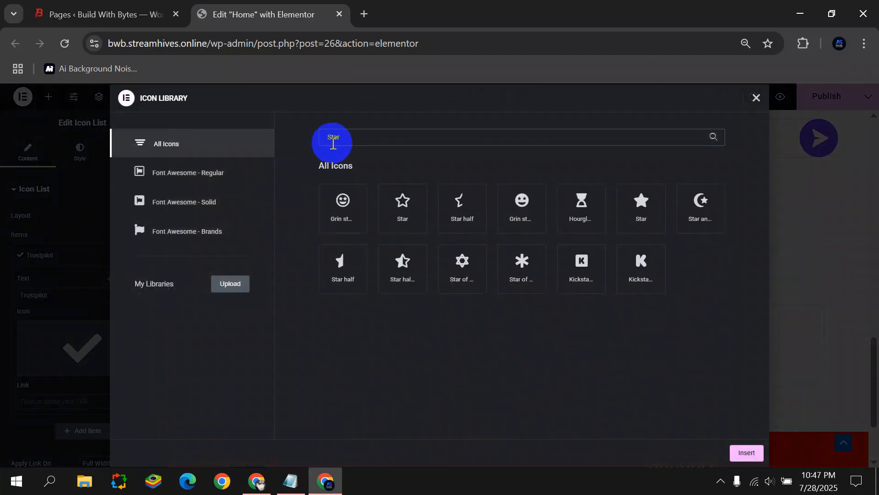
pyautogui.click(642, 200)
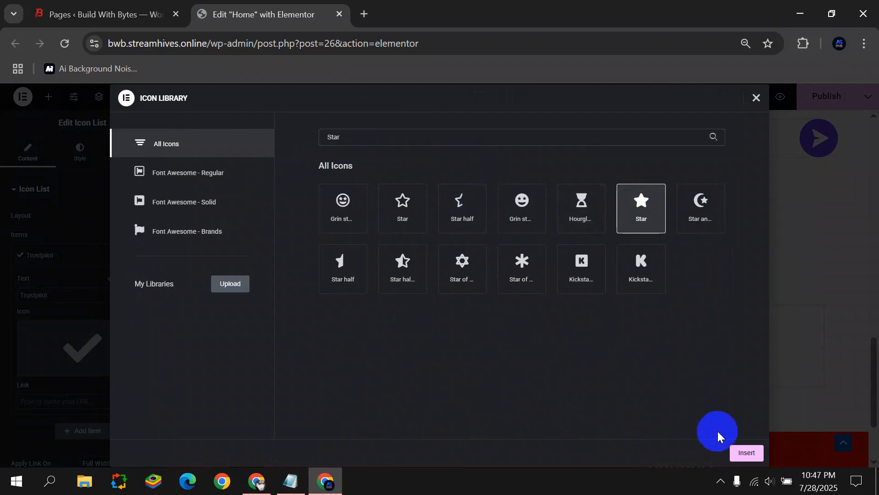
pyautogui.click(744, 452)
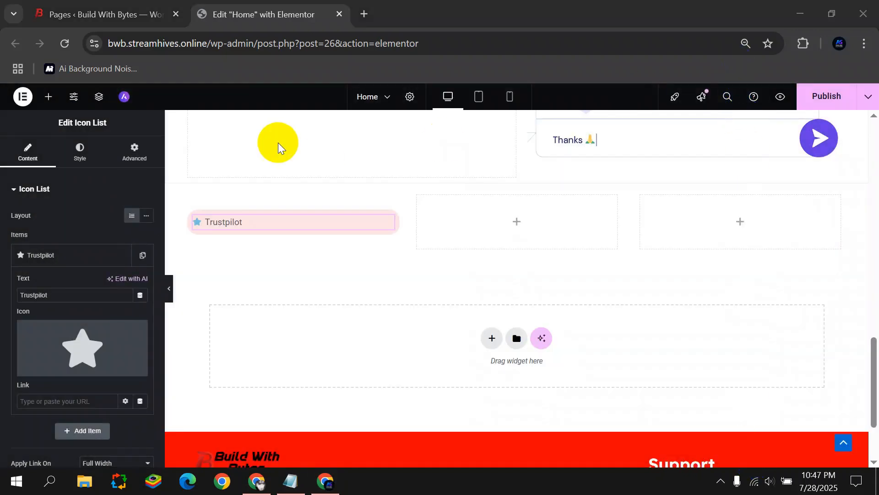
pyautogui.click(81, 151)
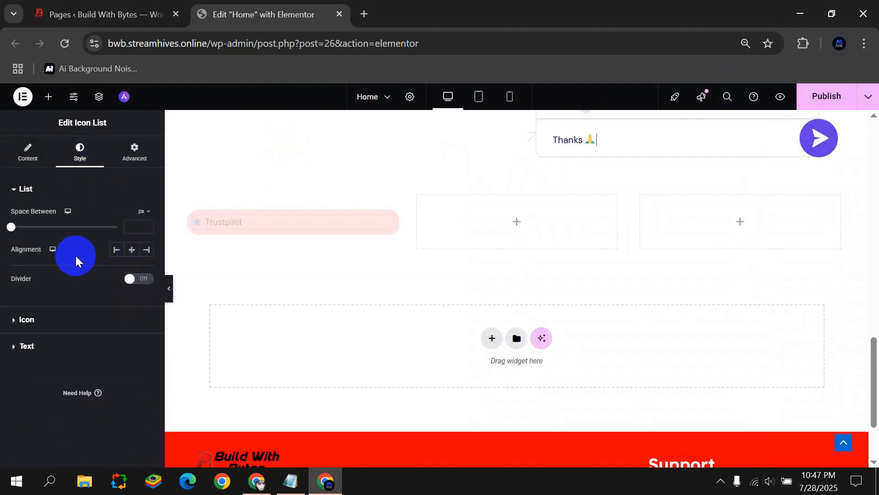
# Make the Trustpilot star icon black and 28 px.
pyautogui.click(25, 319)
pyautogui.click(144, 265)
pyautogui.click(89, 371)
pyautogui.click(26, 343)
pyautogui.click(35, 307)
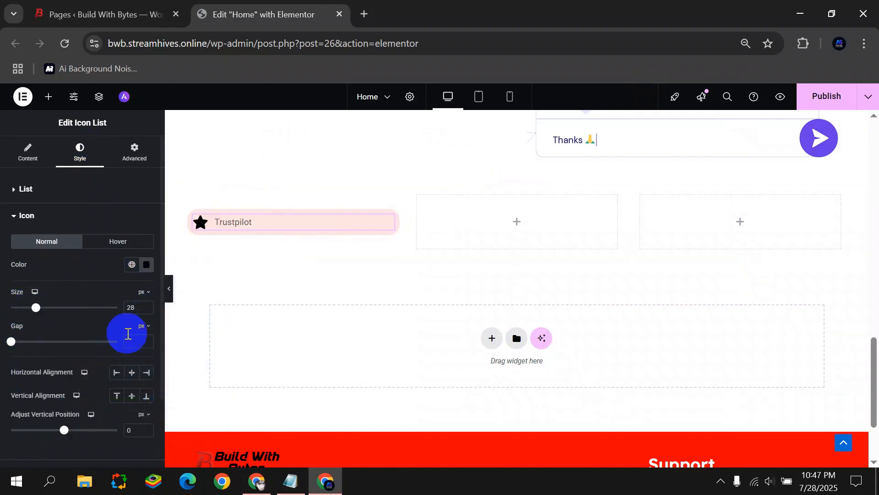
# Set the Trustpilot text typography to Readex Pro at size 26.
pyautogui.scroll(-2, 71, 380)
pyautogui.click(48, 388)
pyautogui.click(146, 338)
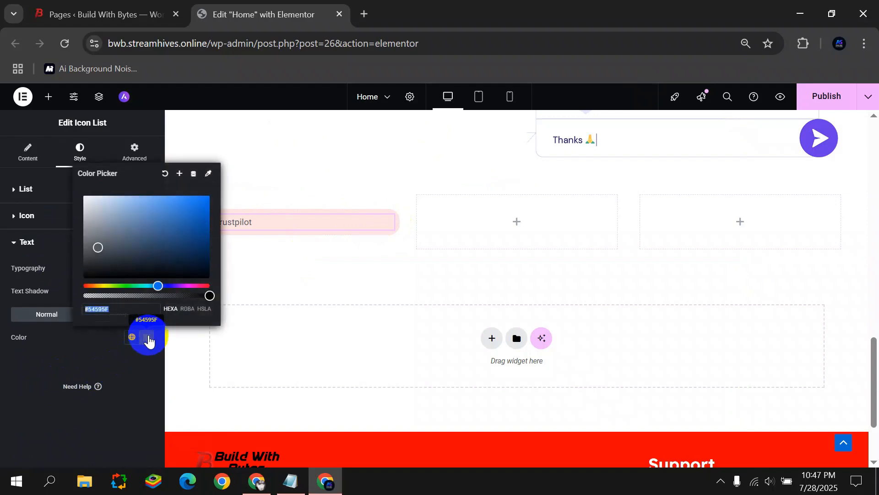
pyautogui.click(71, 293)
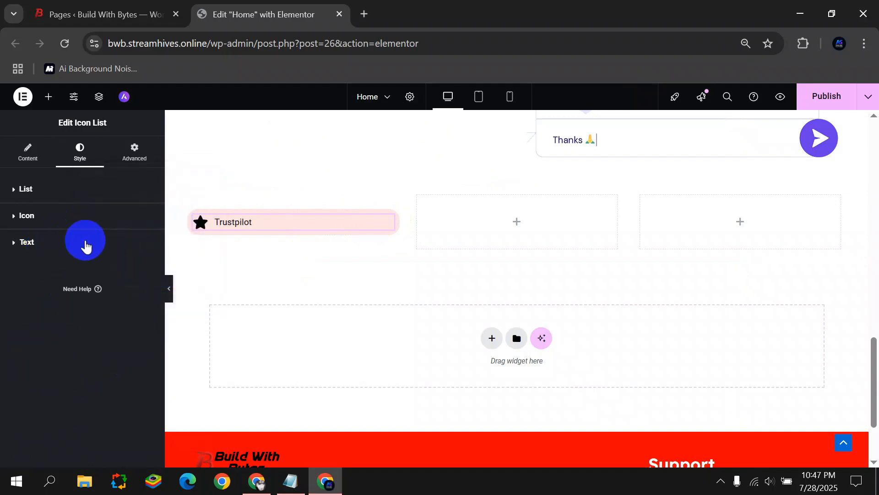
pyautogui.click(146, 267)
pyautogui.click(120, 320)
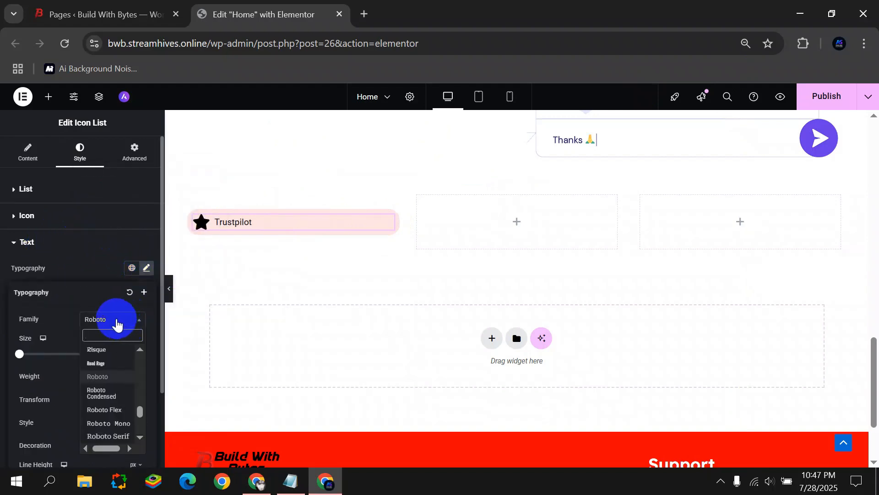
pyautogui.write('readex')
pyautogui.click(120, 387)
pyautogui.moveTo(19, 360); pyautogui.dragTo(32, 360)
pyautogui.click(16, 280)
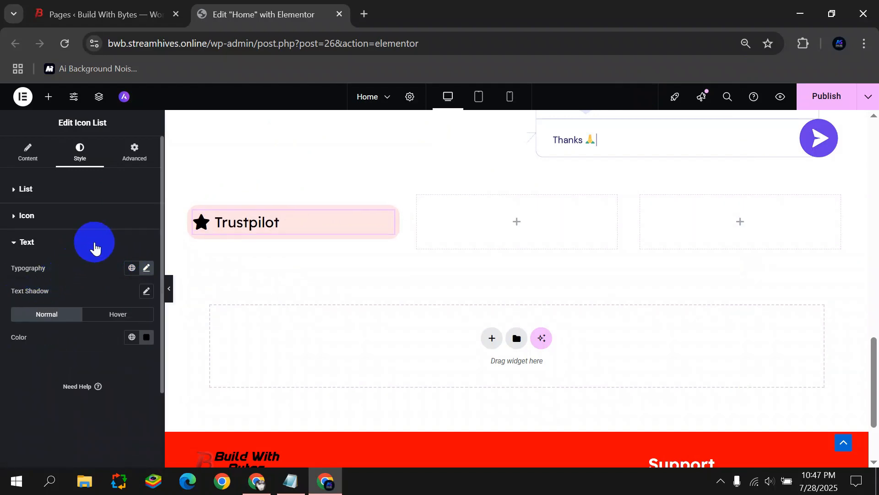
# Centre the Trustpilot item in its column.
pyautogui.click(27, 151)
pyautogui.click(80, 164)
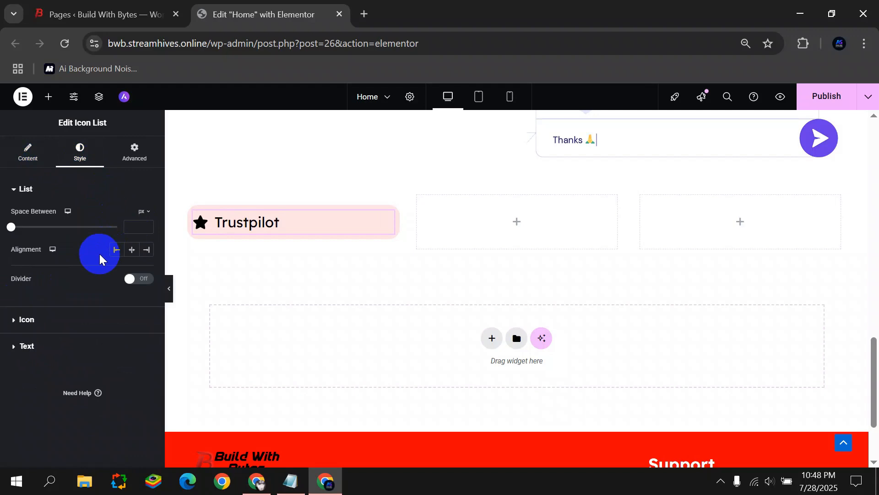
pyautogui.click(131, 251)
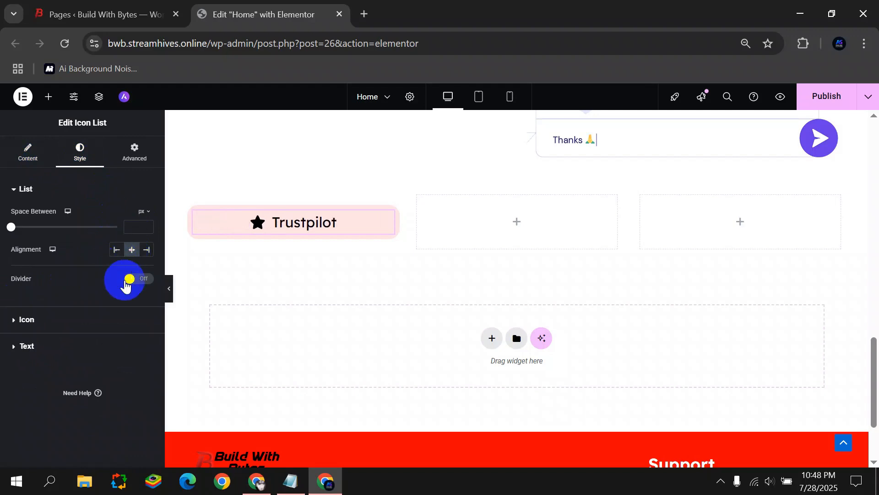
pyautogui.click(48, 96)
# Add a Text Editor block under Trustpilot and paste the review sentence into it.
pyautogui.moveTo(45, 377); pyautogui.dragTo(287, 228)
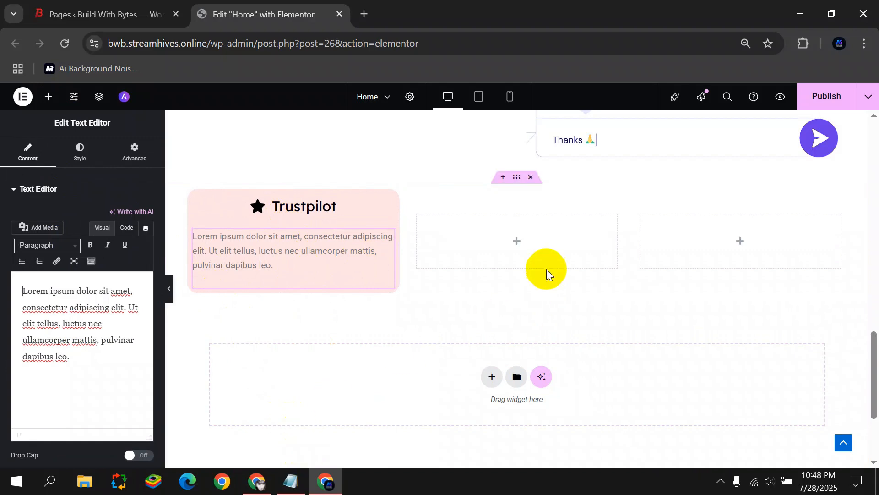
pyautogui.click(102, 367)
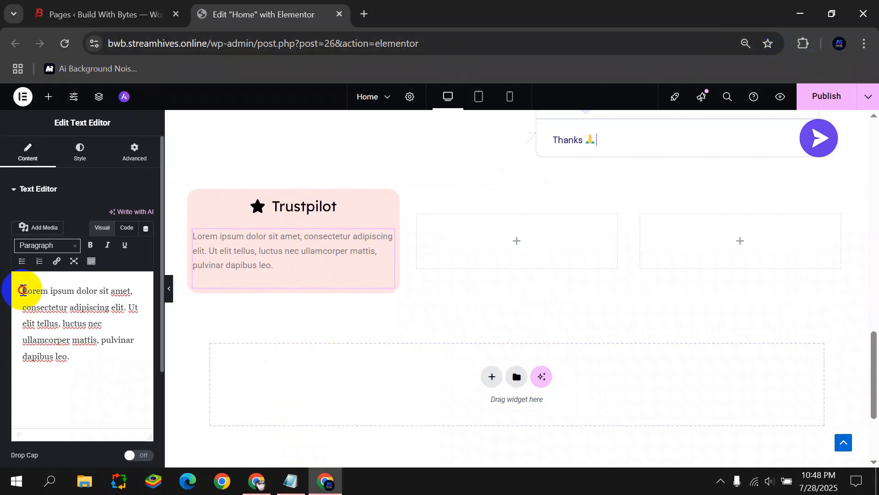
pyautogui.hotkey('ctrl', 'a')
pyautogui.write('They are the best when it comes to ease of use and definitely the best immediate support you receive compared to others.')
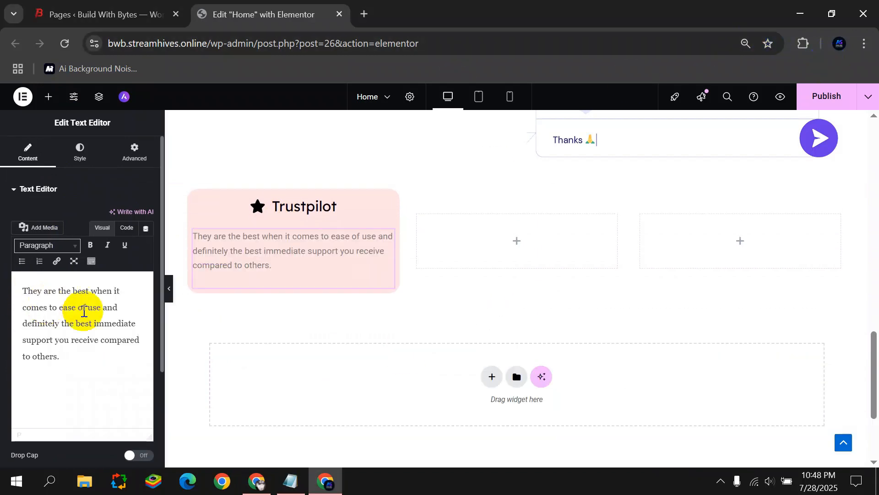
# Make the review text black and preview the card.
pyautogui.click(91, 151)
pyautogui.click(147, 357)
pyautogui.click(98, 269)
pyautogui.click(21, 357)
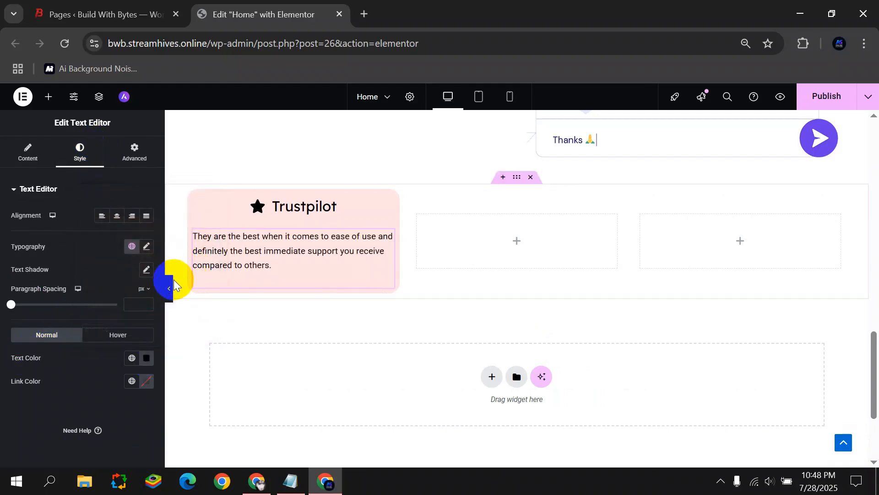
pyautogui.click(169, 289)
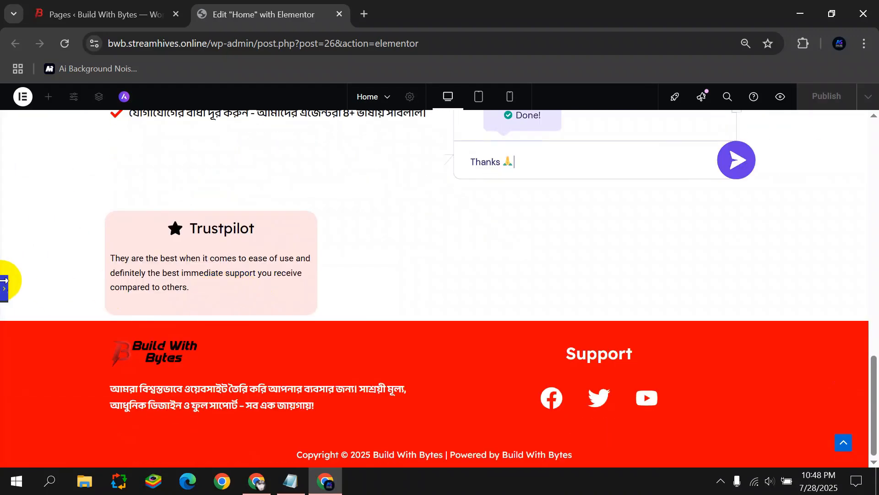
pyautogui.click(3, 281)
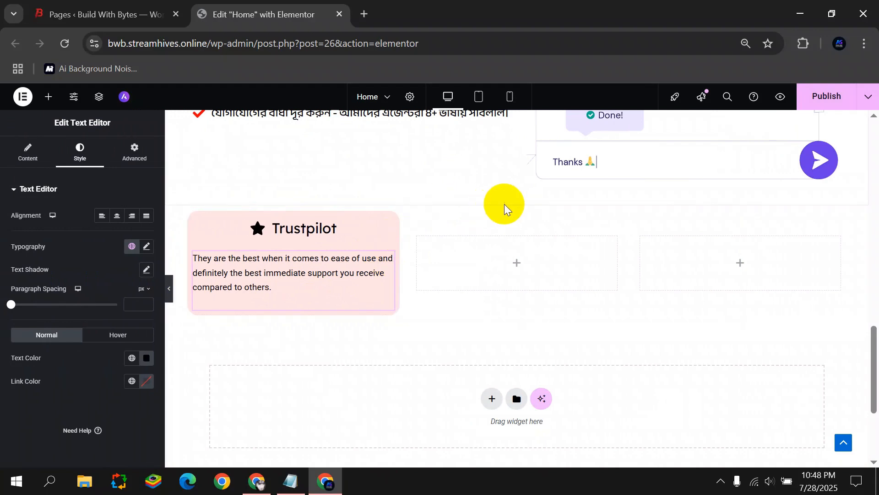
# Select the three-column row and unlink its padding sides to edit the top value.
pyautogui.click(517, 202)
pyautogui.click(133, 151)
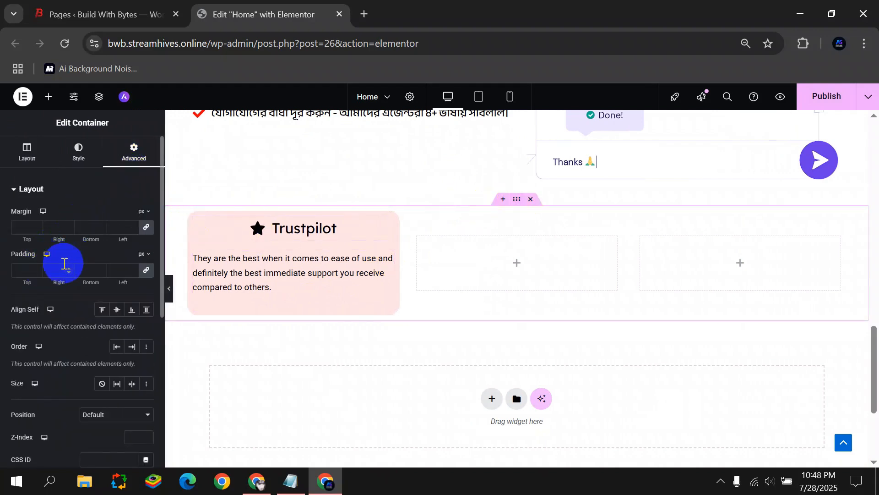
pyautogui.click(146, 272)
pyautogui.click(30, 271)
# Set the row's top and bottom padding to 60.
pyautogui.write('60')
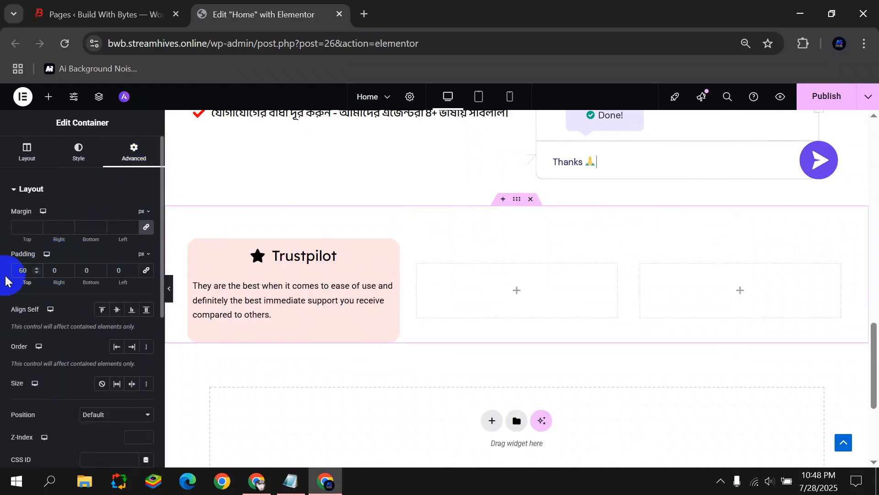
pyautogui.click(111, 269)
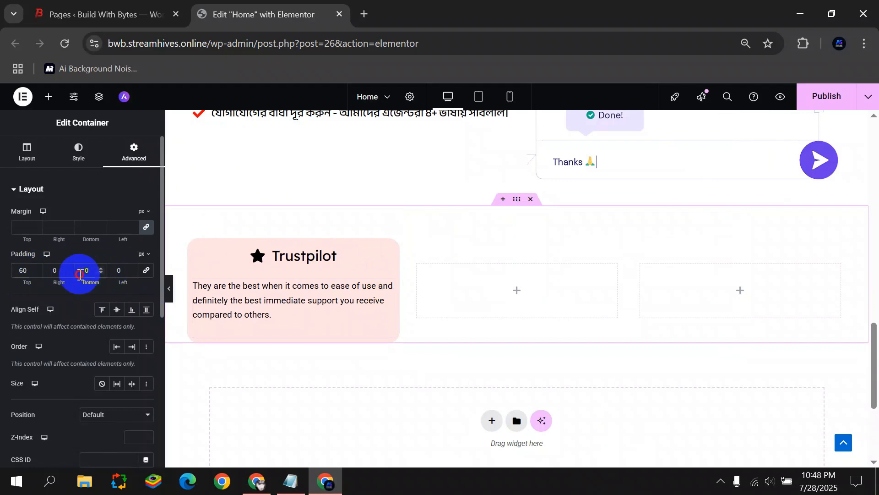
pyautogui.write('60')
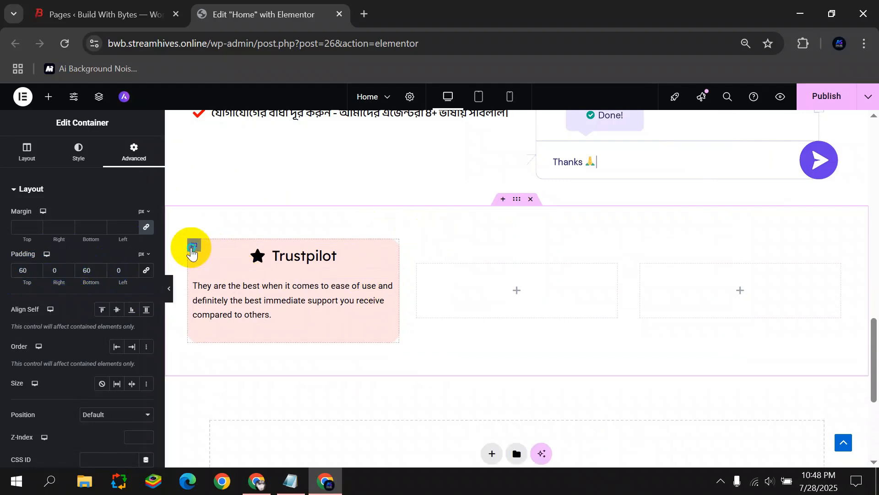
# Delete the empty middle and right containers.
pyautogui.rightClick(191, 252)
pyautogui.rightClick(420, 266)
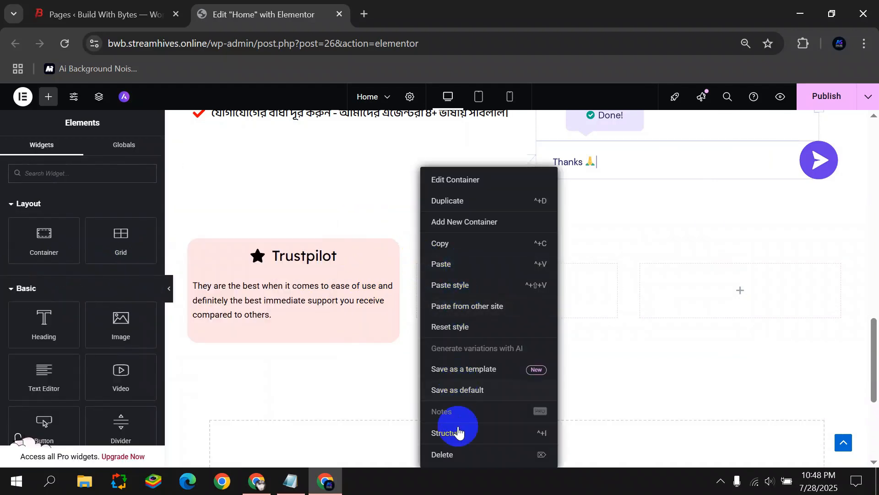
pyautogui.click(451, 454)
pyautogui.rightClick(534, 269)
pyautogui.click(550, 453)
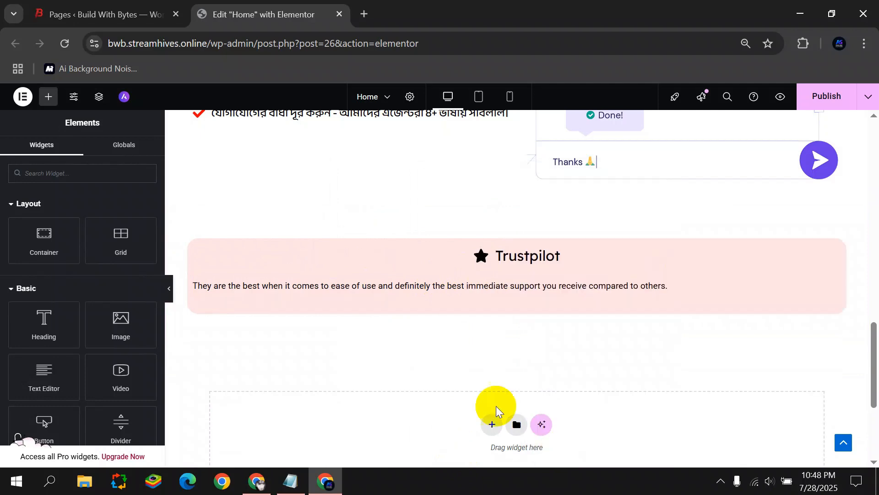
# Duplicate the Trustpilot card twice so the row holds three identical cards.
pyautogui.rightClick(192, 255)
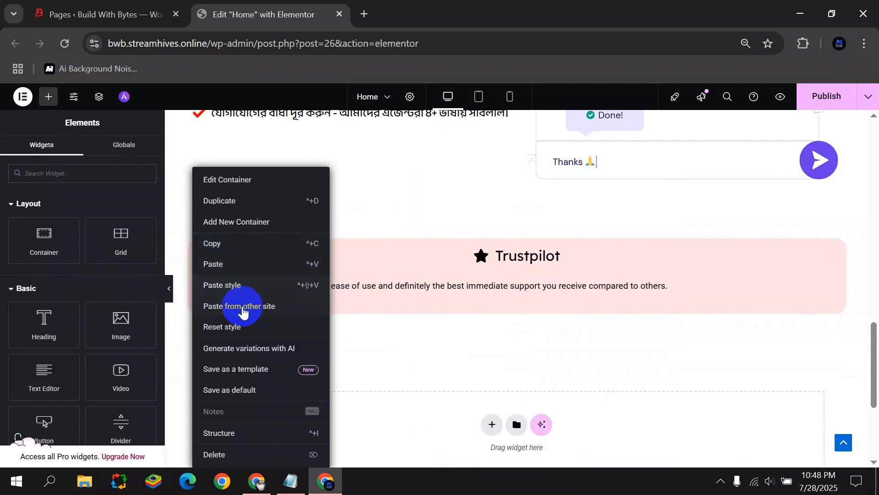
pyautogui.click(225, 198)
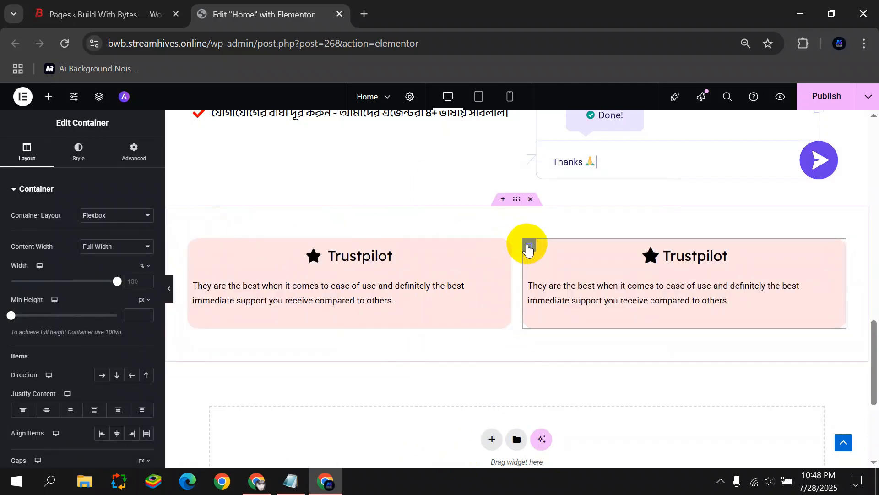
pyautogui.rightClick(529, 247)
pyautogui.click(559, 200)
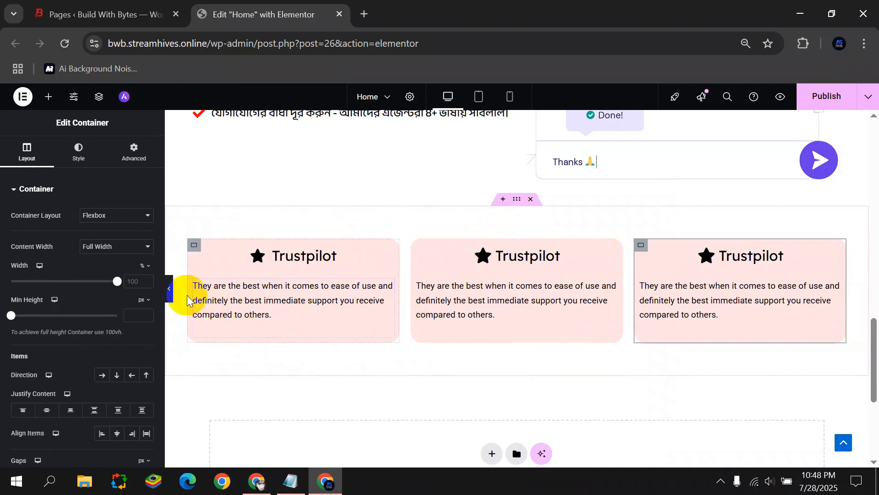
pyautogui.click(169, 288)
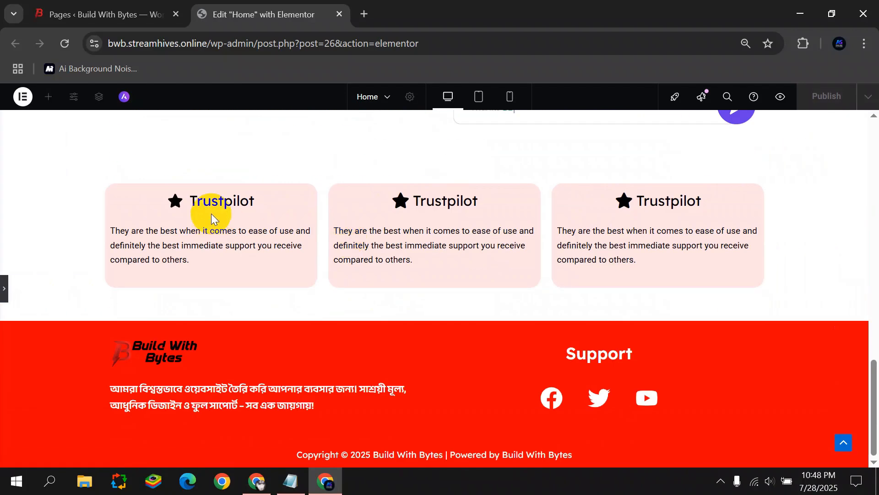
pyautogui.click(6, 288)
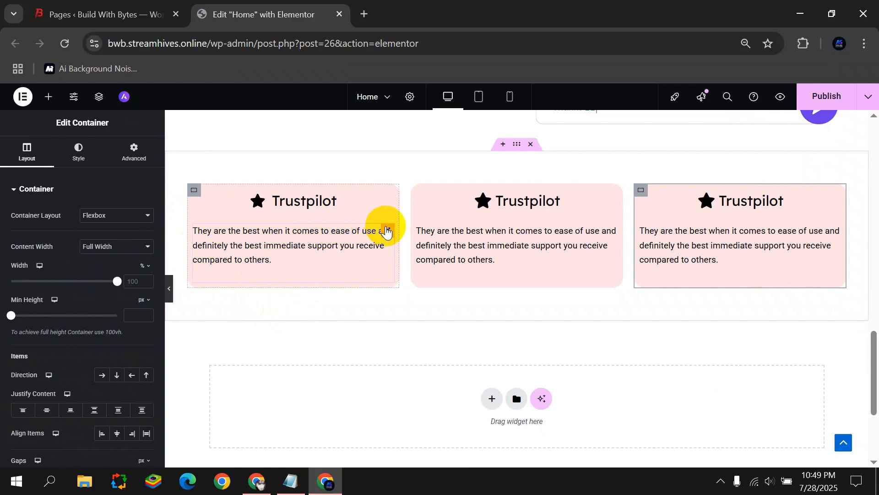
# Add an Icon widget with a star to the first Trustpilot card.
pyautogui.click(49, 97)
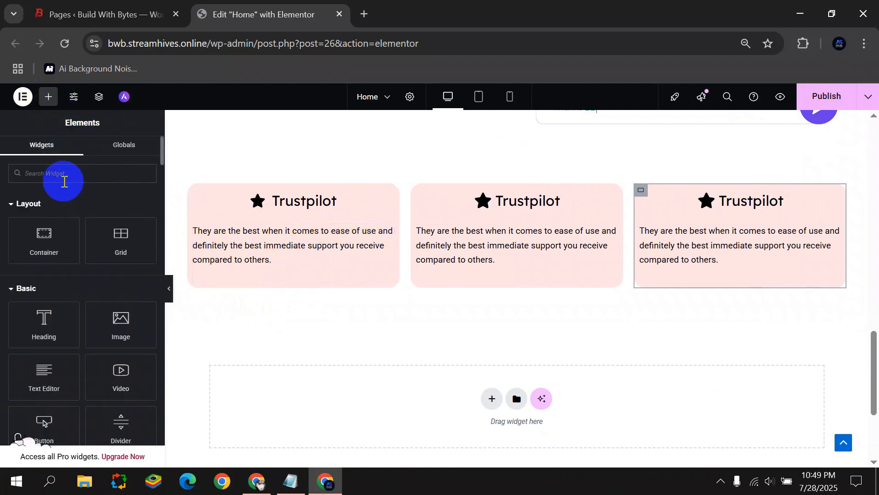
pyautogui.click(64, 182)
pyautogui.write('icon')
pyautogui.moveTo(49, 228); pyautogui.dragTo(271, 266)
pyautogui.click(83, 246)
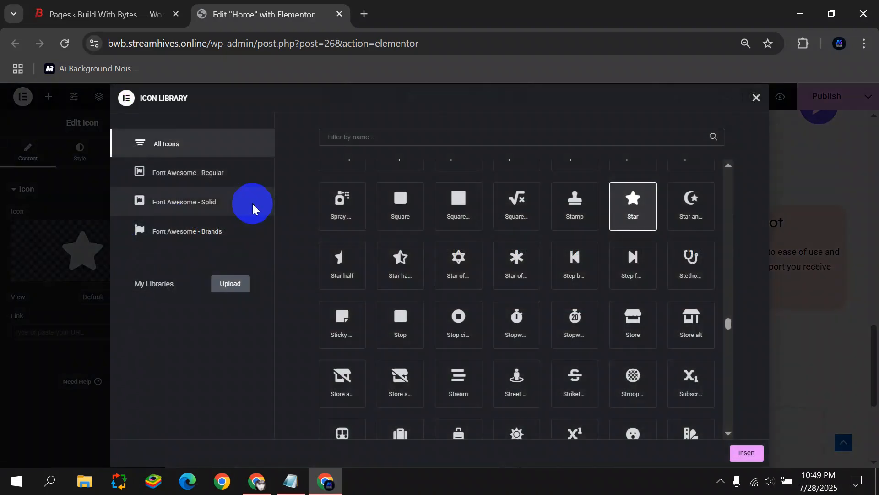
pyautogui.click(757, 98)
pyautogui.moveTo(94, 229)
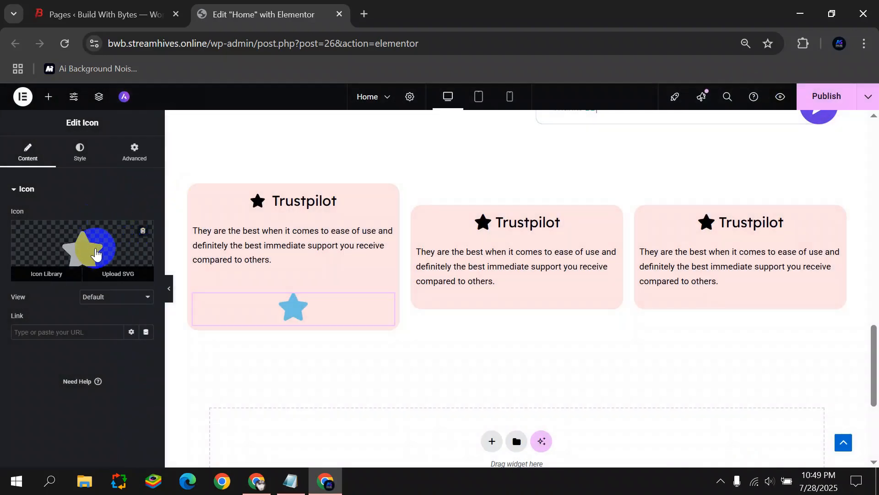
# Set the star icon to 26 px and a bright yellow colour.
pyautogui.click(80, 155)
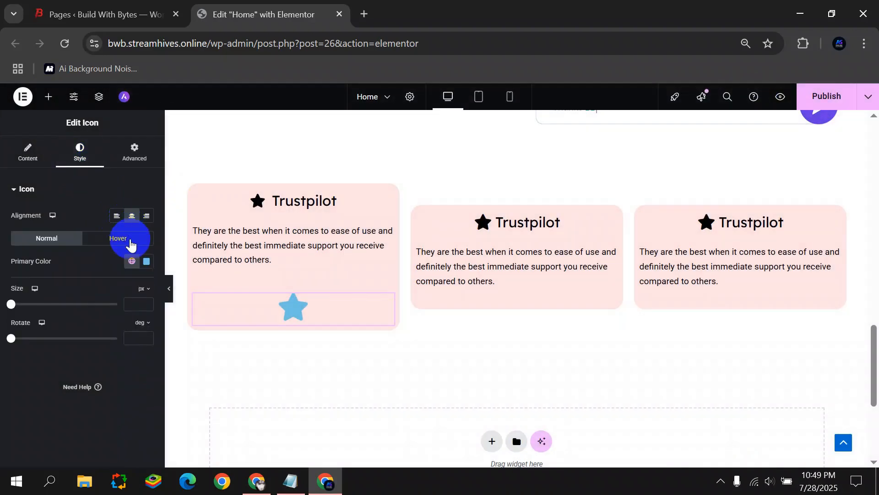
pyautogui.click(147, 260)
pyautogui.click(10, 397)
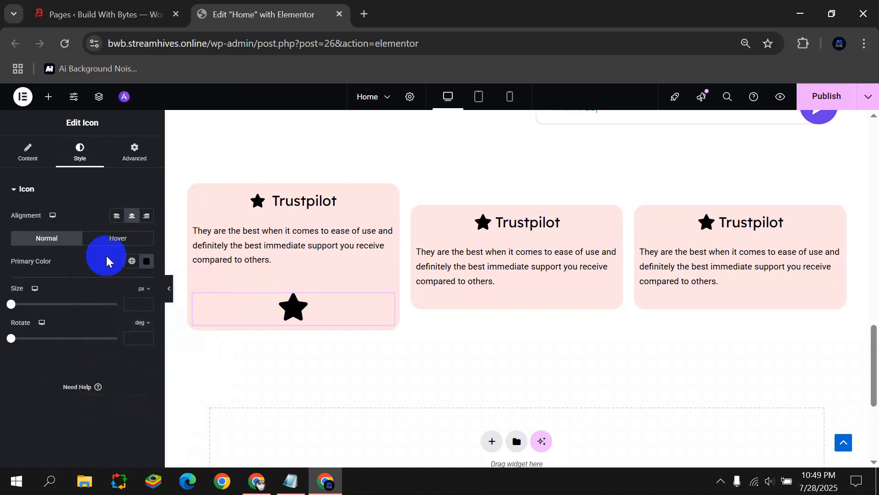
pyautogui.moveTo(9, 308)
pyautogui.mouseDown()
pyautogui.moveTo(23, 306)
pyautogui.moveTo(17, 312)
pyautogui.mouseUp()
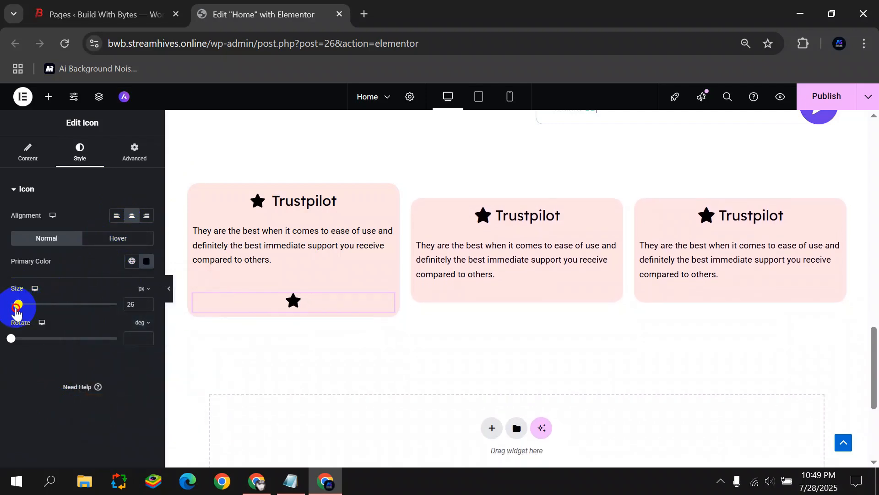
pyautogui.click(145, 261)
pyautogui.moveTo(151, 405); pyautogui.dragTo(209, 404)
pyautogui.moveTo(148, 390); pyautogui.dragTo(106, 396)
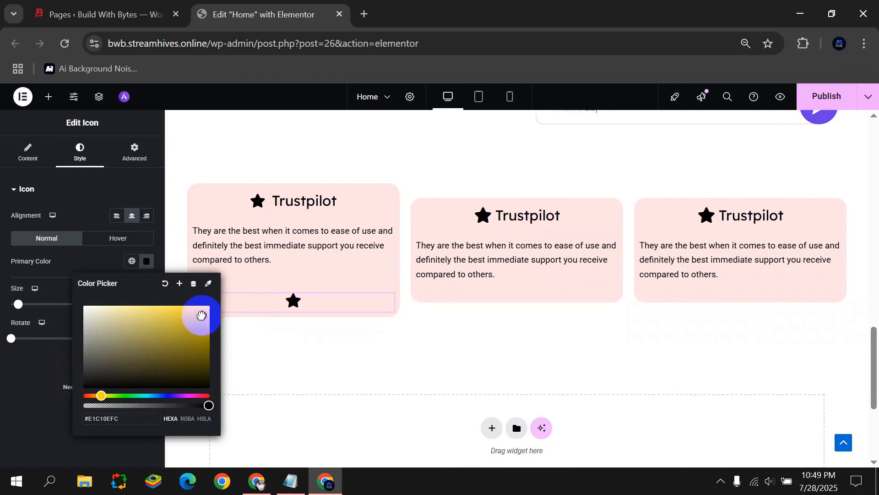
pyautogui.moveTo(220, 306); pyautogui.dragTo(84, 345)
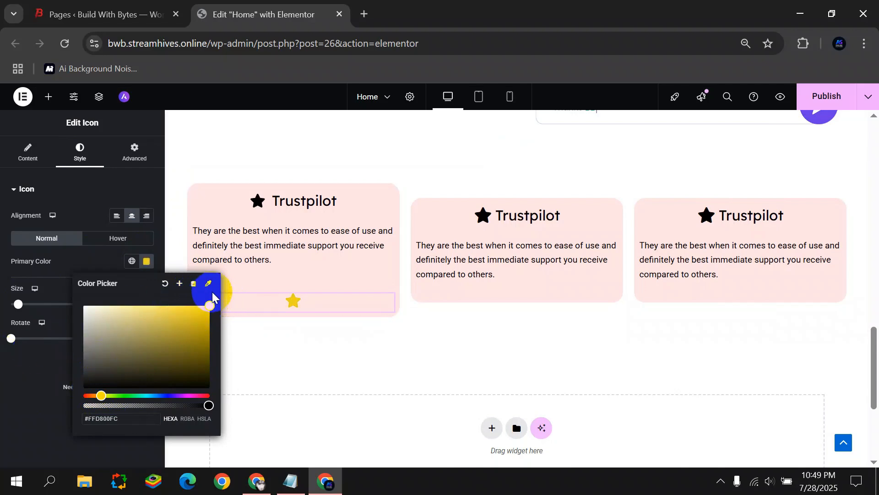
pyautogui.click(57, 398)
# Review the icon's settings and keep the star centred in the card.
pyautogui.click(32, 154)
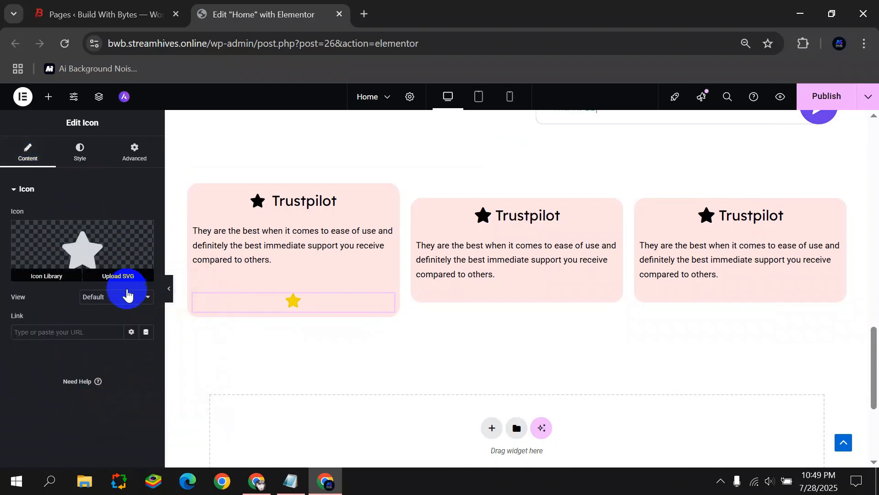
pyautogui.click(76, 164)
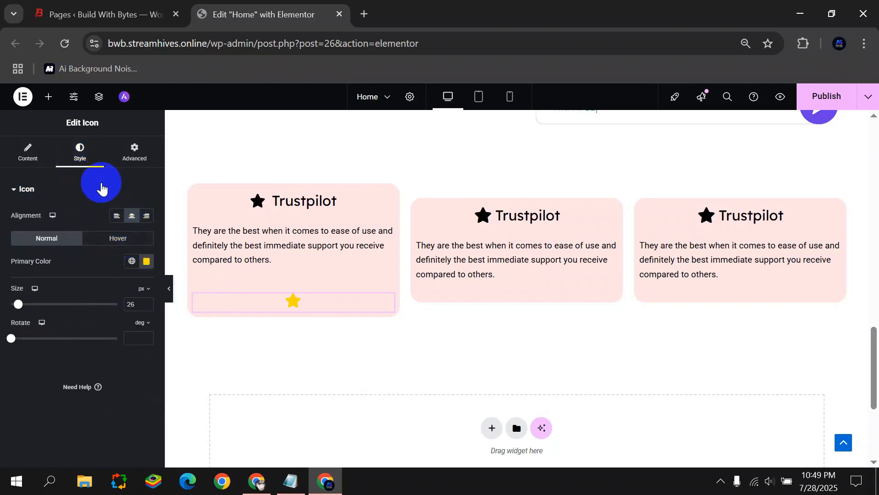
pyautogui.click(102, 163)
pyautogui.click(81, 165)
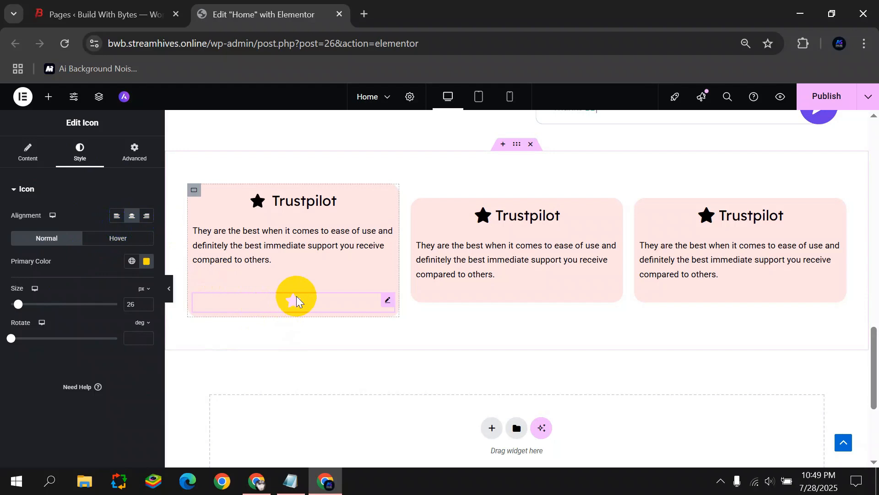
pyautogui.click(169, 293)
pyautogui.click(10, 293)
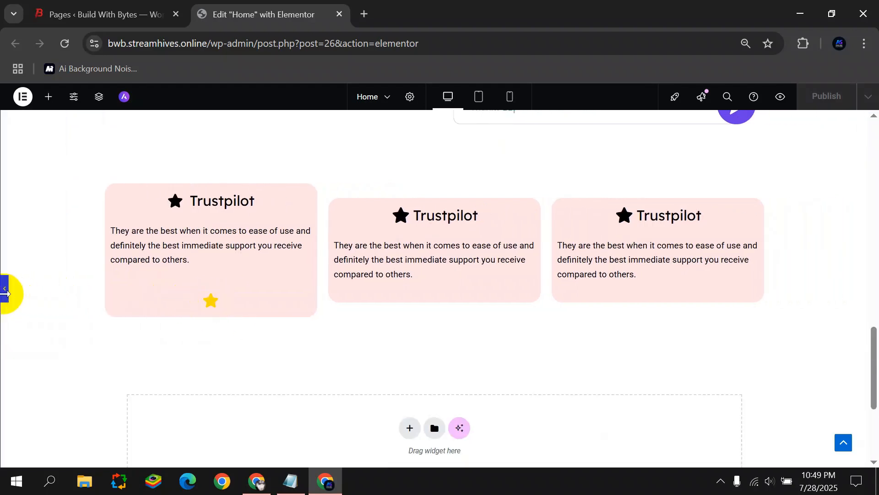
pyautogui.click(133, 219)
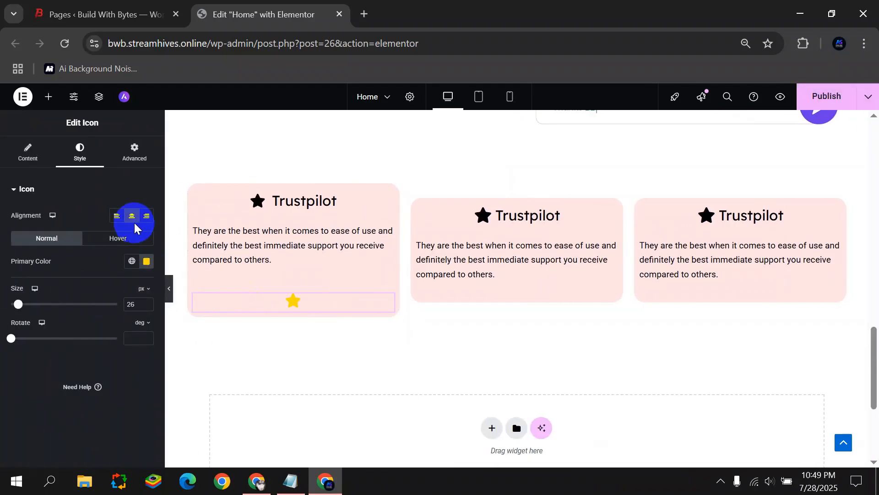
# Copy the yellow star into the second card and duplicate it into the third card.
pyautogui.rightClick(334, 299)
pyautogui.click(303, 306)
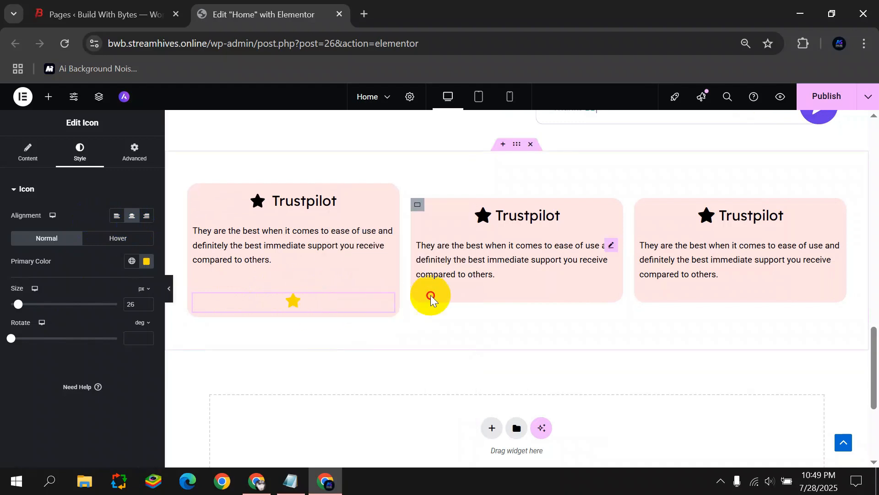
pyautogui.rightClick(339, 298)
pyautogui.click(373, 276)
pyautogui.moveTo(330, 293); pyautogui.dragTo(460, 301)
pyautogui.rightClick(471, 301)
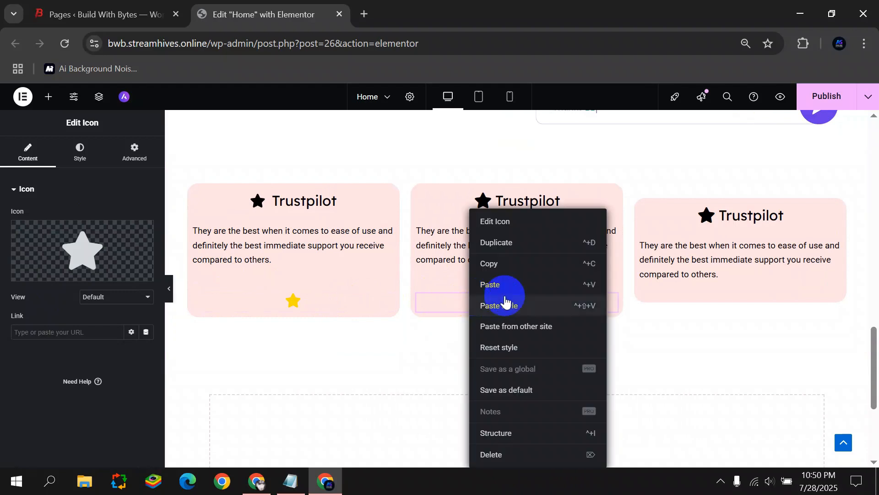
pyautogui.click(504, 249)
pyautogui.moveTo(518, 330); pyautogui.dragTo(691, 306)
pyautogui.click(169, 287)
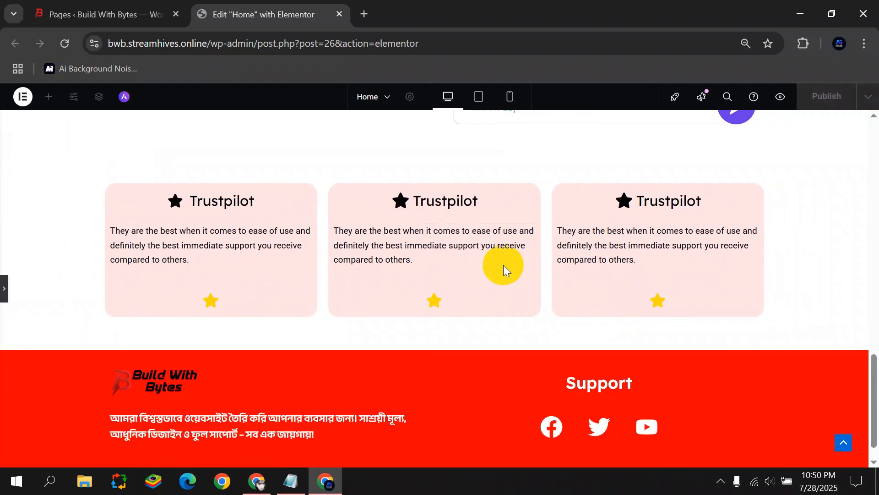
pyautogui.scroll(10, 487, 260)
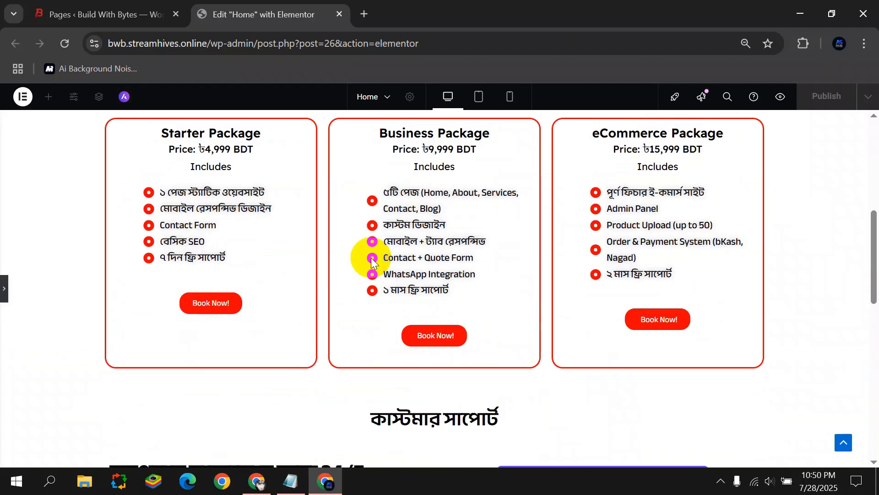
pyautogui.scroll(-4, 367, 261)
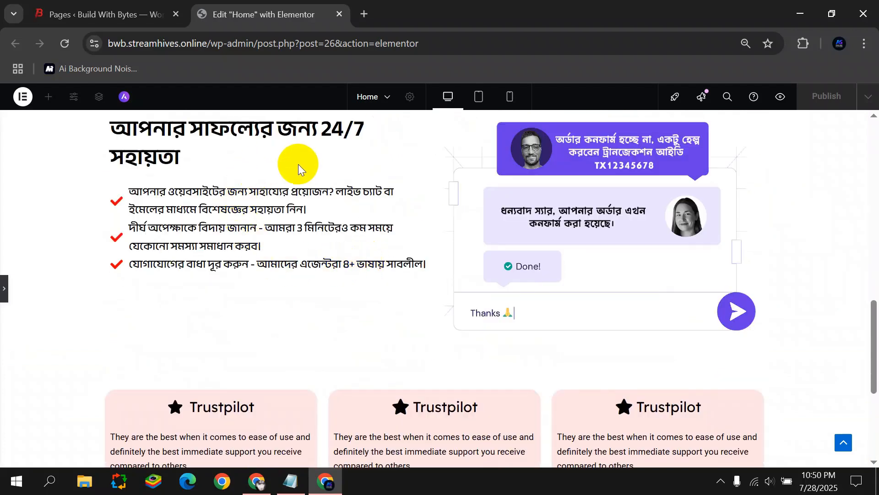
pyautogui.scroll(10, 298, 167)
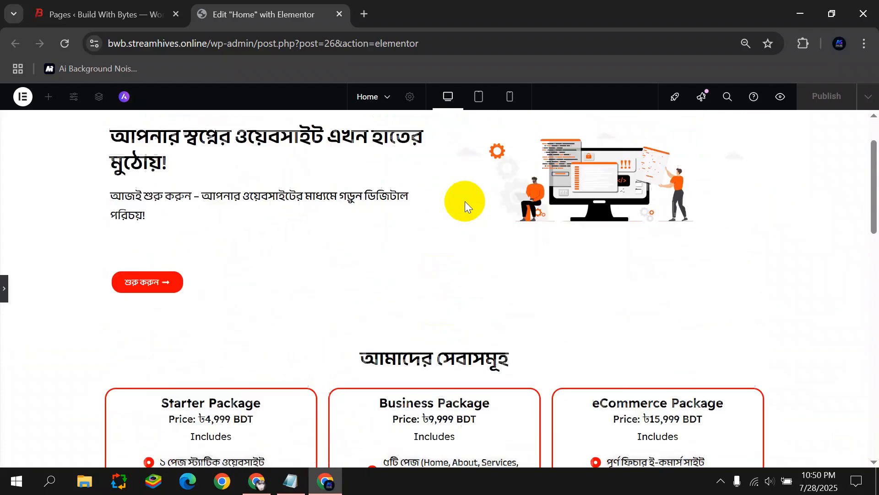
pyautogui.scroll(-15, 466, 202)
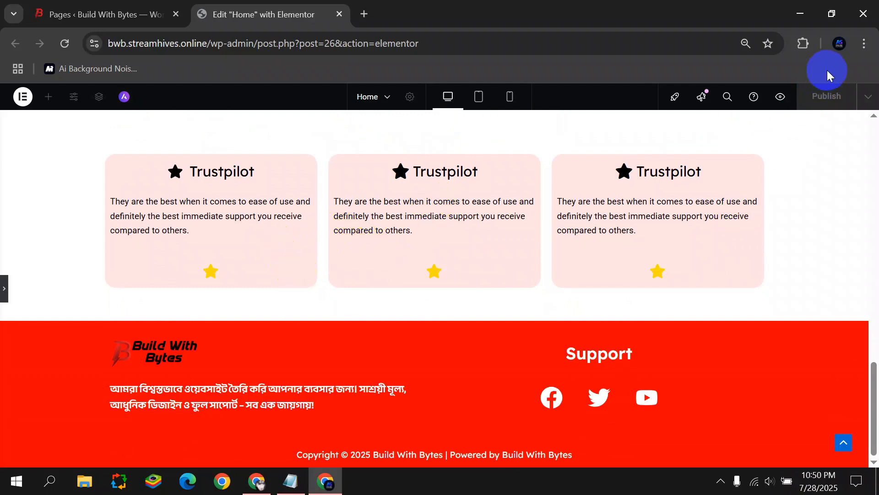
pyautogui.scroll(4, 515, 230)
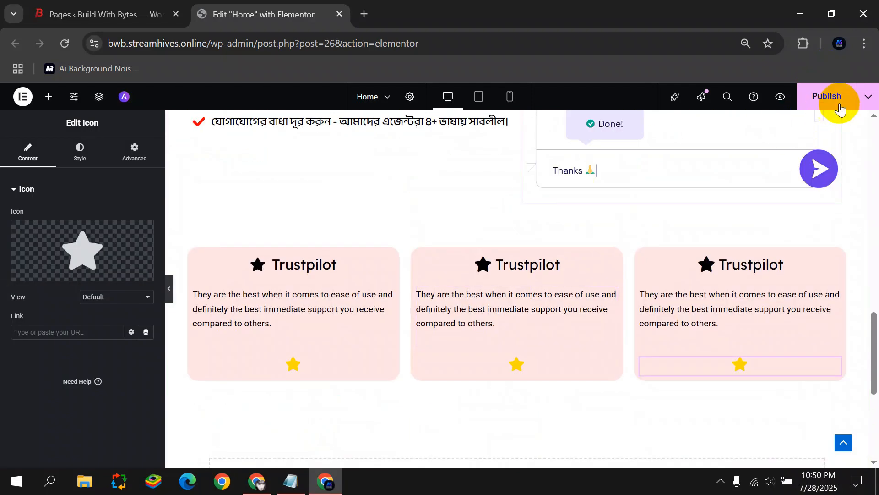
# Publish the Home page and copy the site's base address.
pyautogui.click(839, 102)
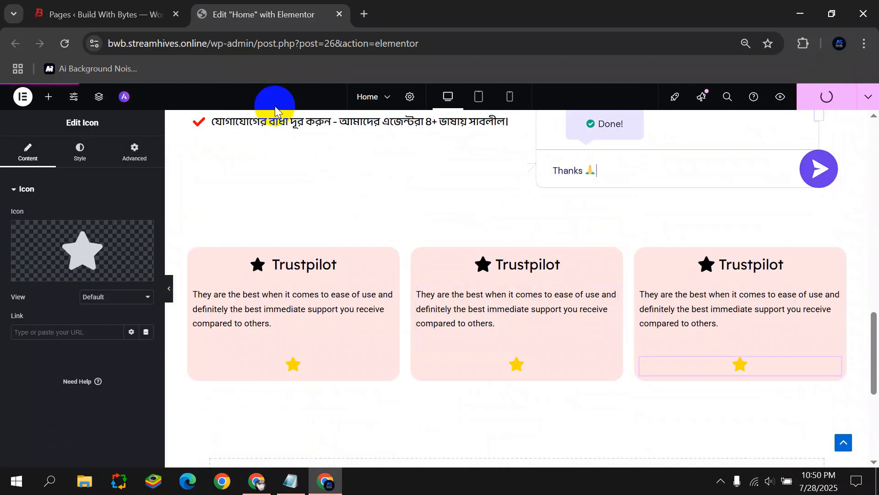
pyautogui.moveTo(206, 42); pyautogui.dragTo(65, 64)
pyautogui.hotkey('ctrl', 'c')
# Load the live site in a new tab, then return to the Home editor.
pyautogui.click(364, 14)
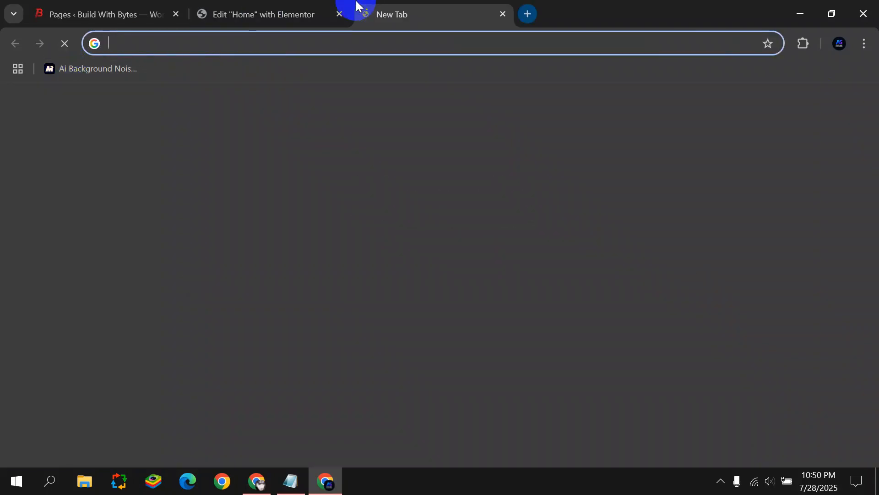
pyautogui.hotkey('ctrl', 'v')
pyautogui.press('Return')
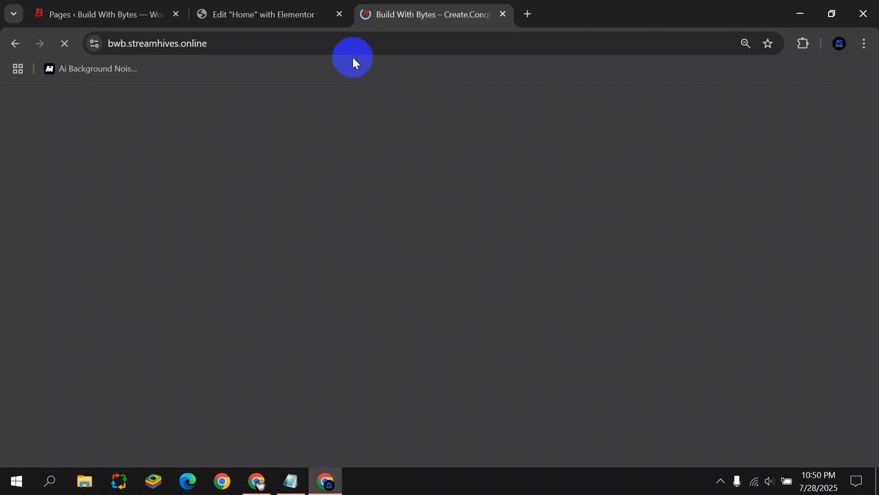
pyautogui.click(248, 18)
pyautogui.scroll(3, 370, 158)
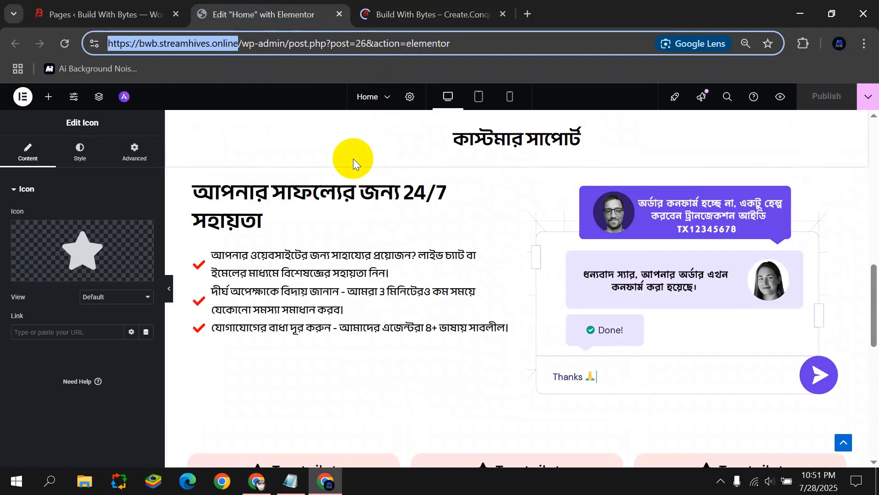
# Add a new single-column section beneath the Trustpilot cards.
pyautogui.scroll(10, 353, 158)
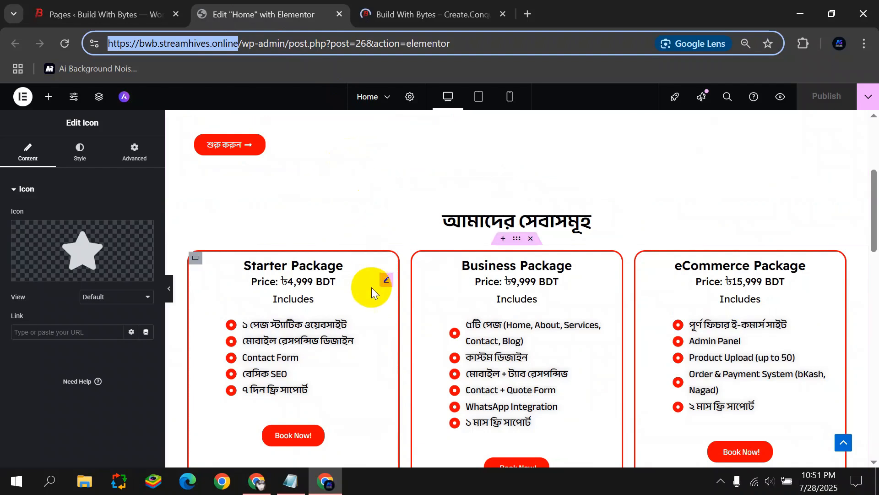
pyautogui.scroll(5, 371, 287)
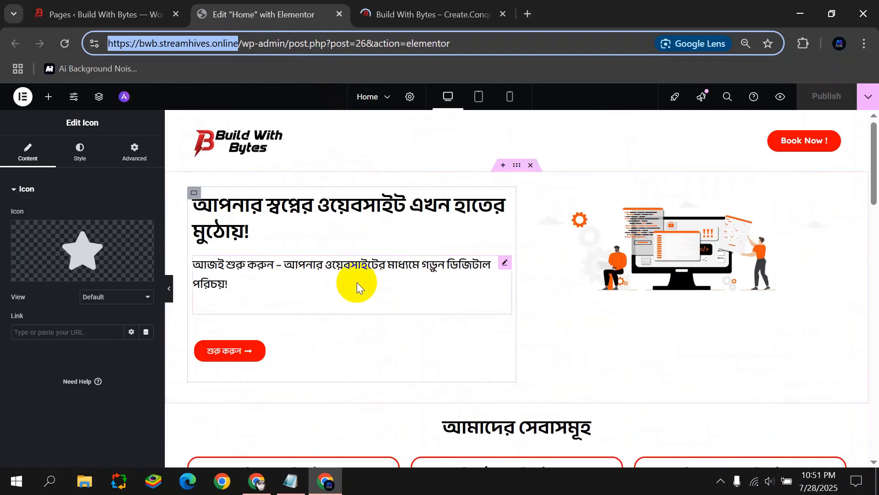
pyautogui.scroll(-15, 357, 282)
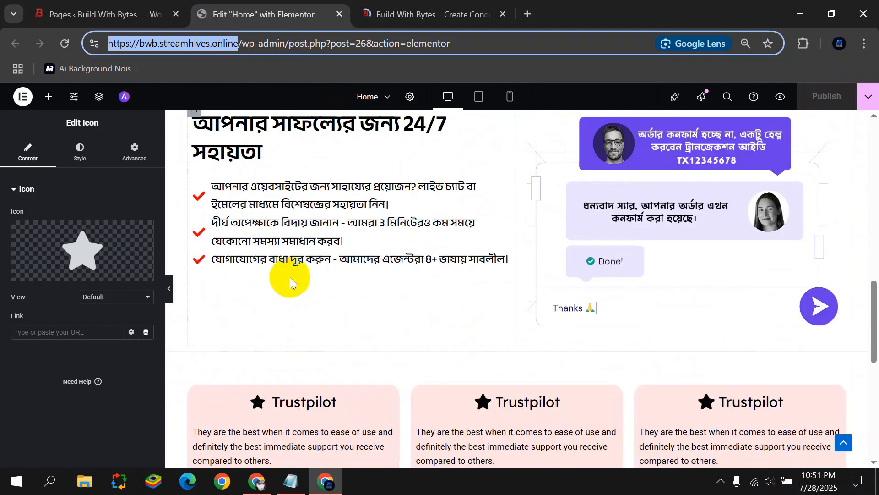
pyautogui.scroll(-5, 288, 278)
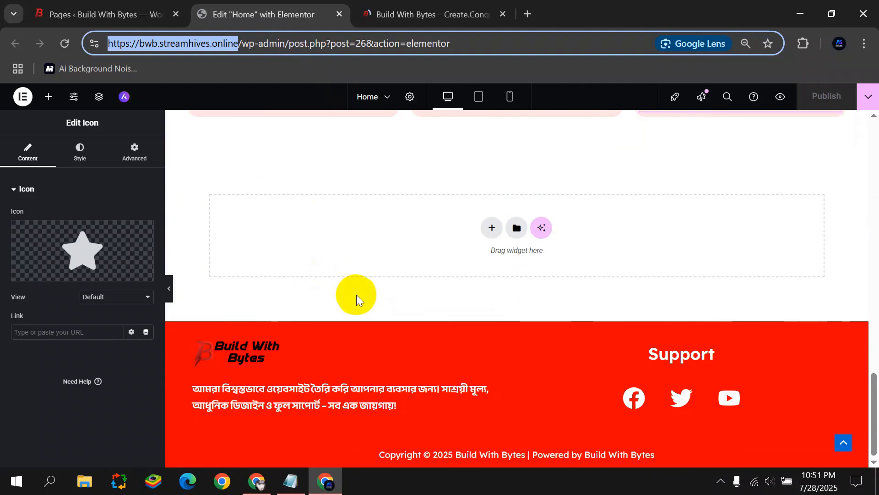
pyautogui.scroll(3, 326, 257)
pyautogui.click(169, 288)
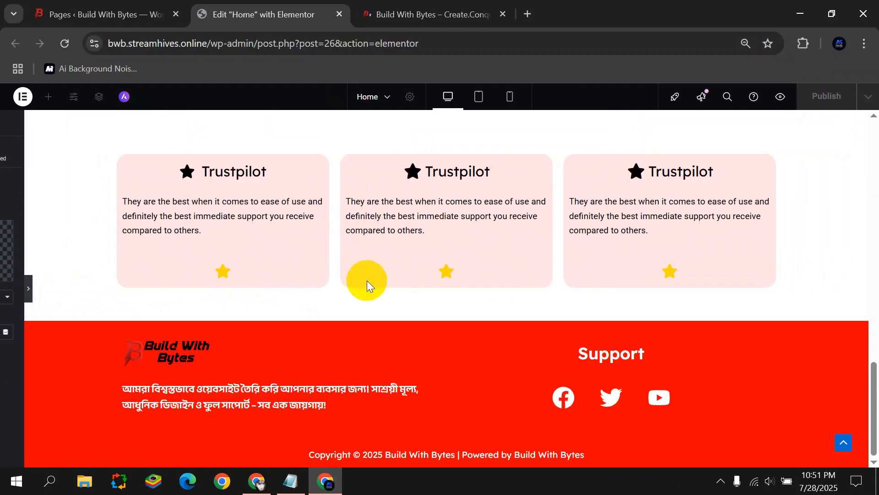
pyautogui.scroll(4, 367, 280)
pyautogui.scroll(-4, 317, 260)
pyautogui.click(29, 288)
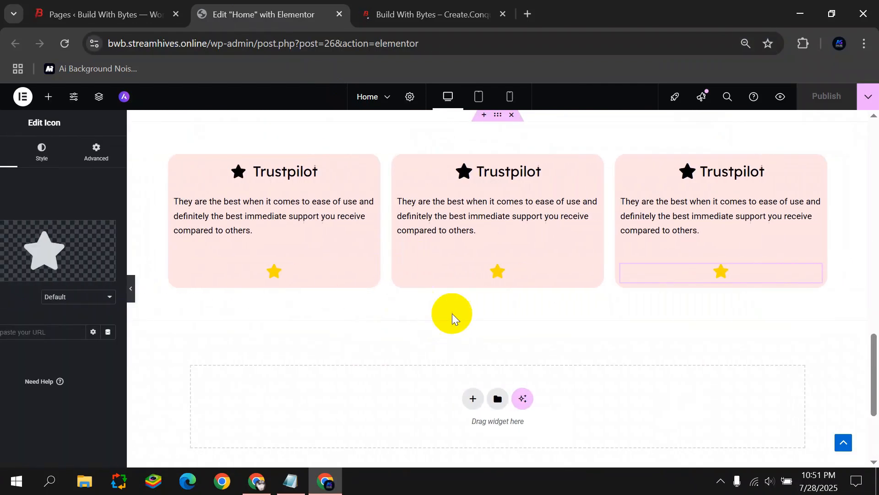
pyautogui.click(489, 399)
pyautogui.click(463, 418)
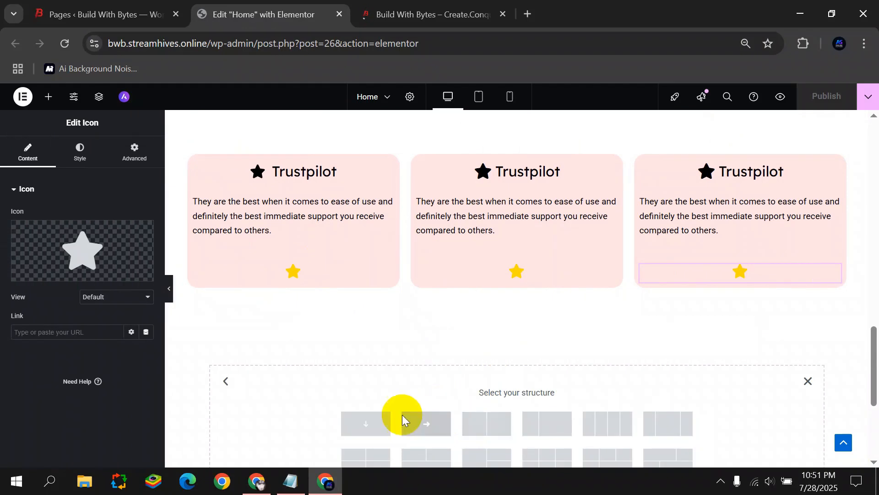
pyautogui.click(402, 417)
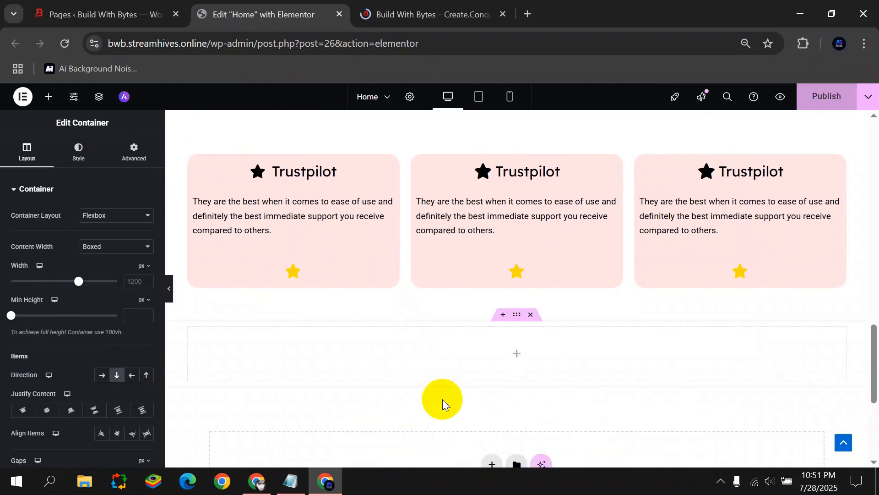
# Place a Rating widget in the new section with a 9-point scale and red icons.
pyautogui.click(48, 97)
pyautogui.write('de')
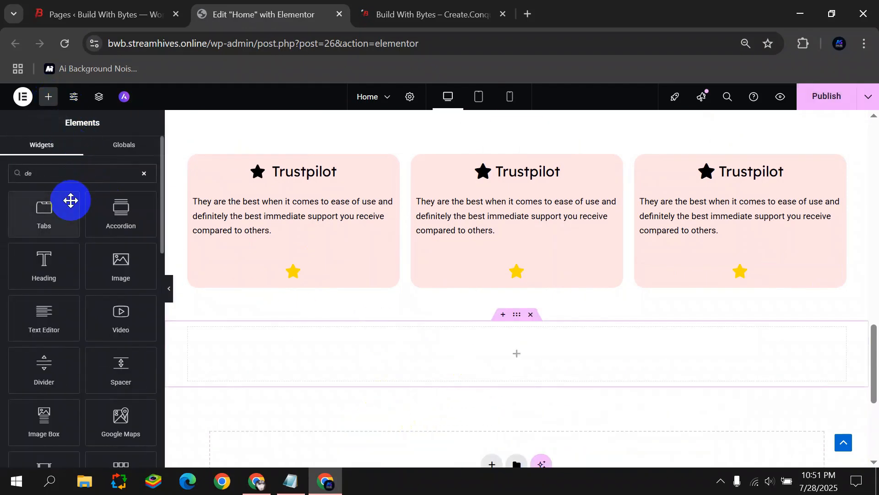
pyautogui.write('vi')
pyautogui.moveTo(52, 210); pyautogui.dragTo(479, 331)
pyautogui.click(121, 246)
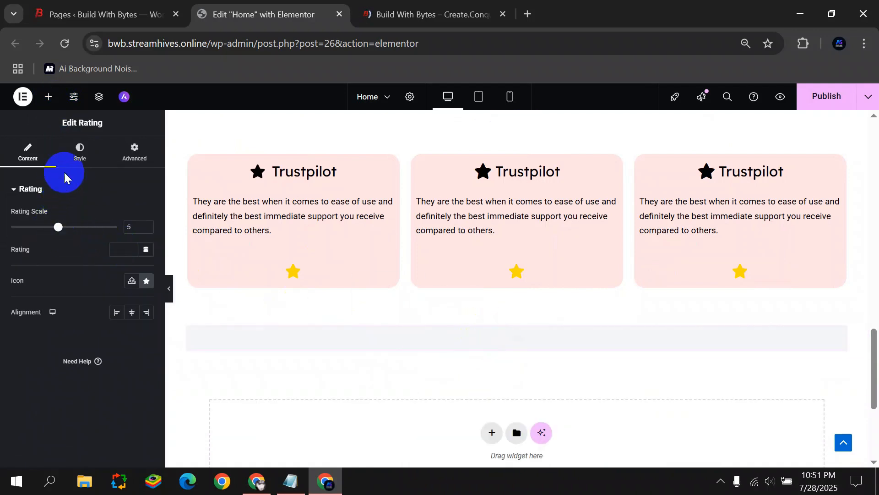
pyautogui.click(79, 153)
pyautogui.click(147, 292)
pyautogui.moveTo(135, 348); pyautogui.dragTo(196, 345)
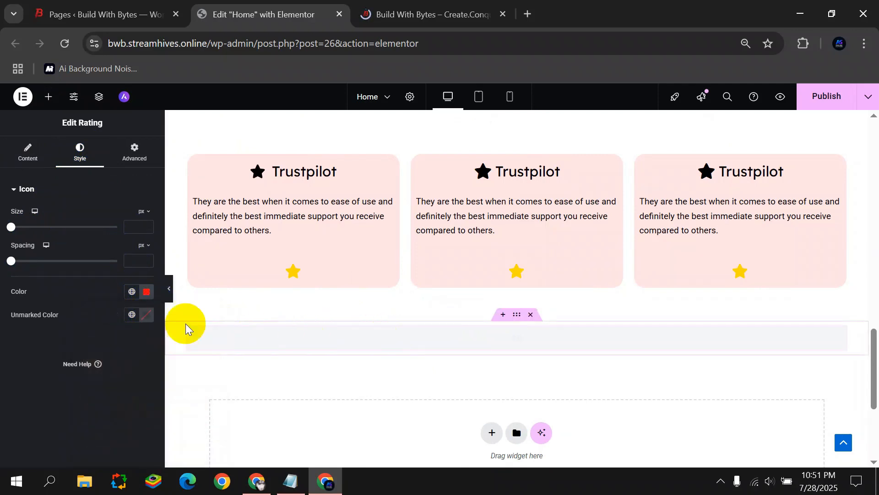
# Browse the icon library for the rating icon, keeping the star.
pyautogui.click(28, 153)
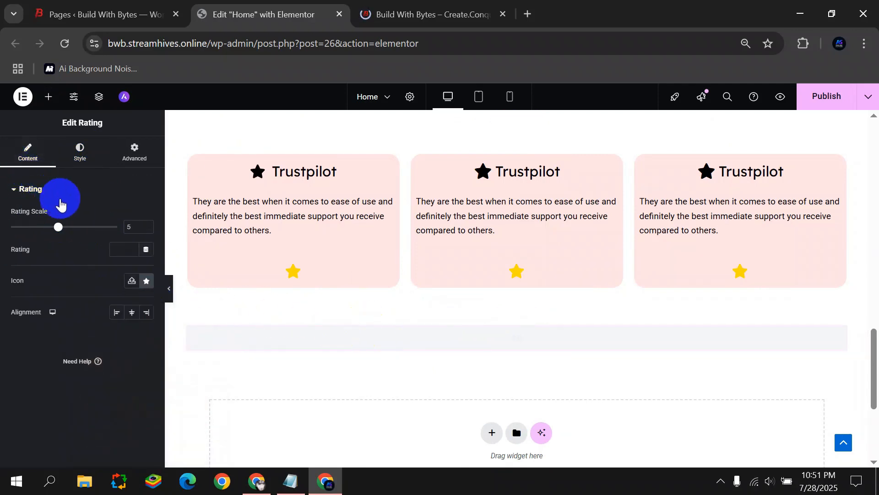
pyautogui.click(146, 281)
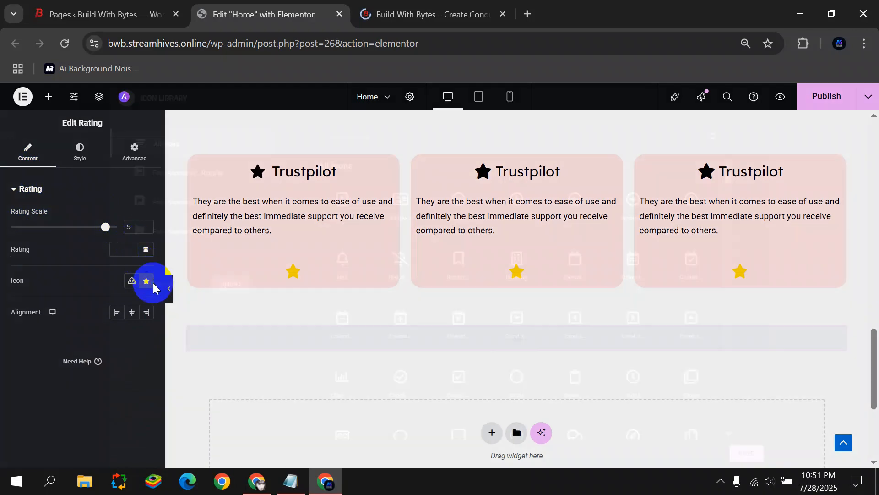
pyautogui.scroll(-3, 476, 255)
pyautogui.click(7, 364)
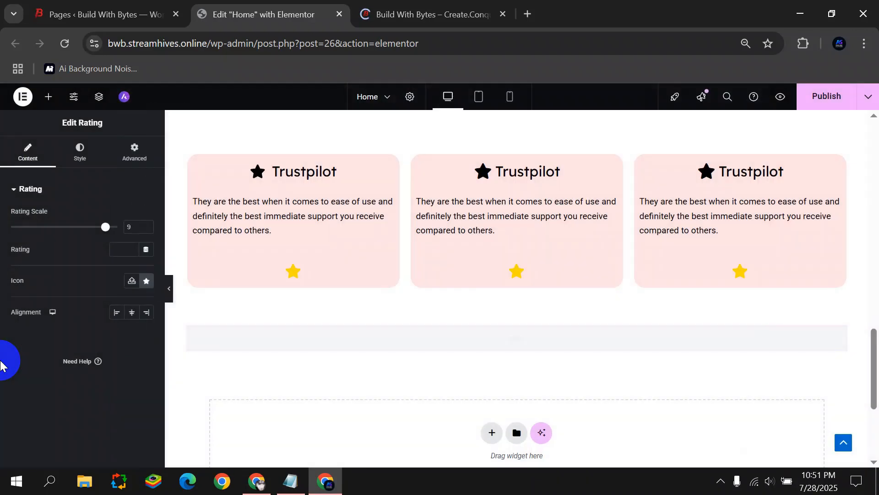
pyautogui.click(144, 286)
pyautogui.click(348, 272)
pyautogui.click(759, 99)
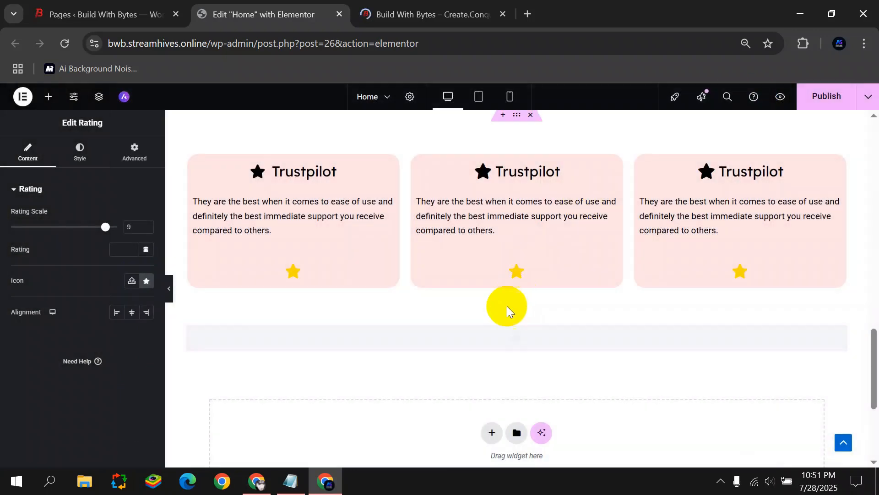
# Scroll through the live site to compare it with the editor.
pyautogui.click(400, 16)
pyautogui.scroll(-15, 272, 206)
pyautogui.scroll(6, 137, 249)
pyautogui.scroll(10, 137, 249)
pyautogui.scroll(-6, 117, 236)
pyautogui.scroll(6, 118, 237)
pyautogui.scroll(-4, 167, 347)
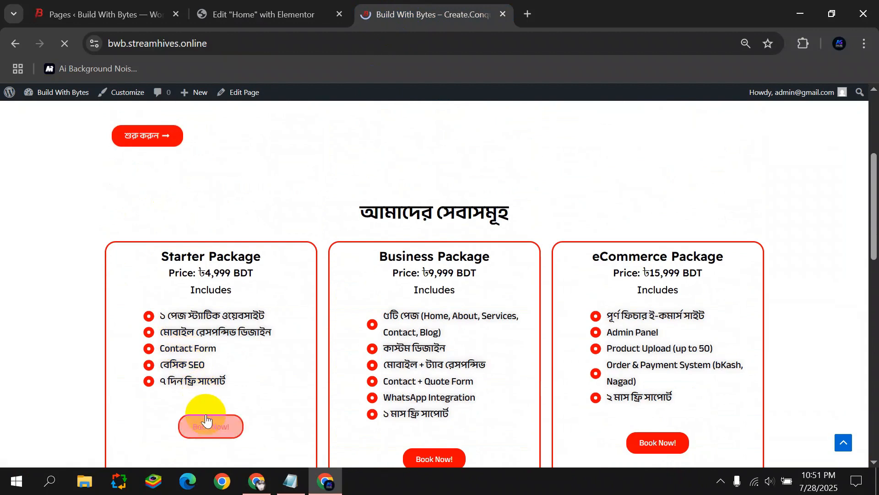
pyautogui.scroll(-4, 257, 146)
# Delete the rating section and add a new single-column section.
pyautogui.hotkey('ctrl', 'shift', 'Tab')
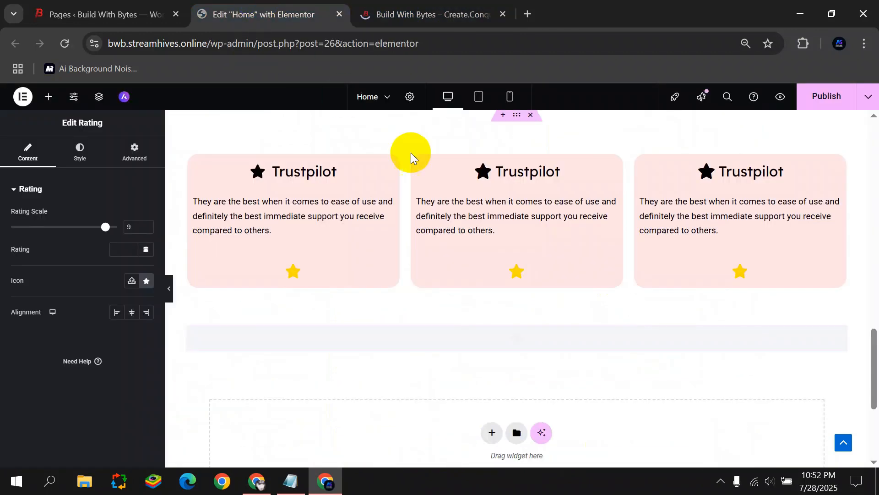
pyautogui.click(530, 315)
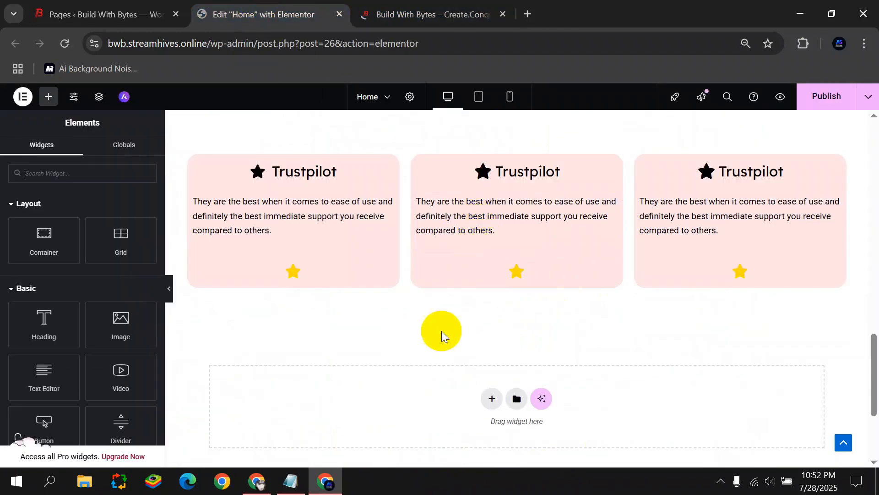
pyautogui.click(499, 398)
pyautogui.click(365, 422)
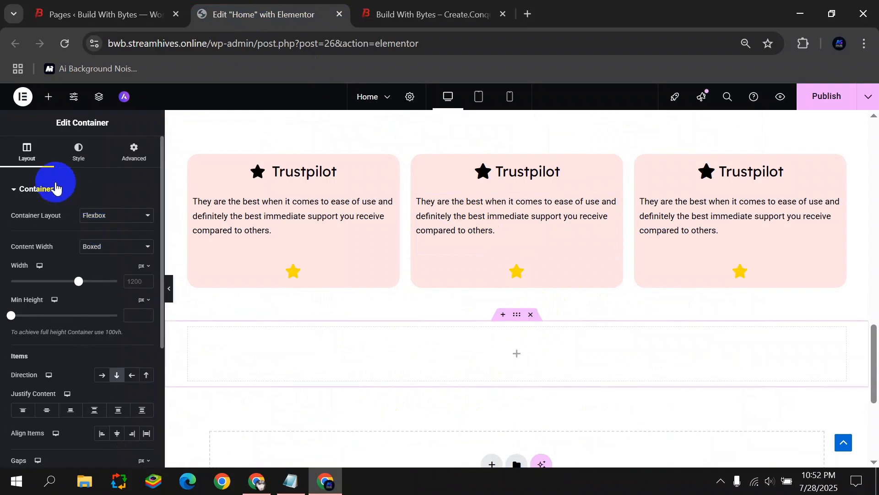
# Add a white Divider with gap 49 to the new section and publish the Home page.
pyautogui.click(516, 353)
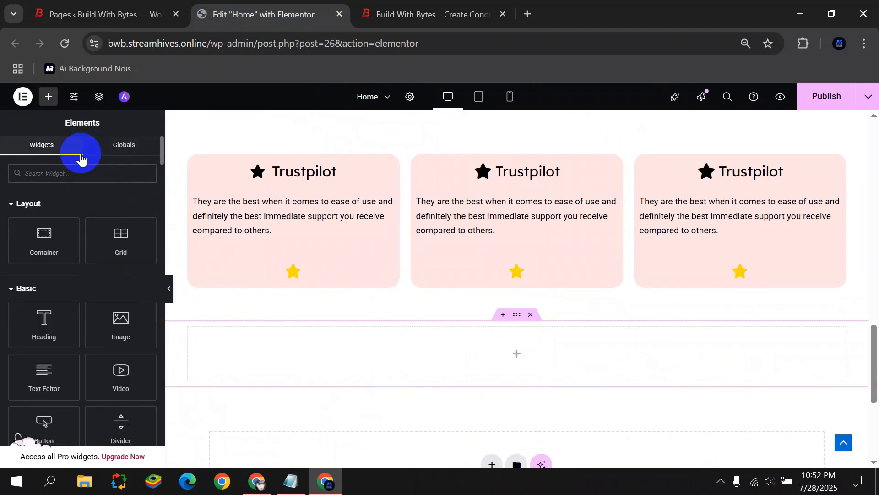
pyautogui.write('div')
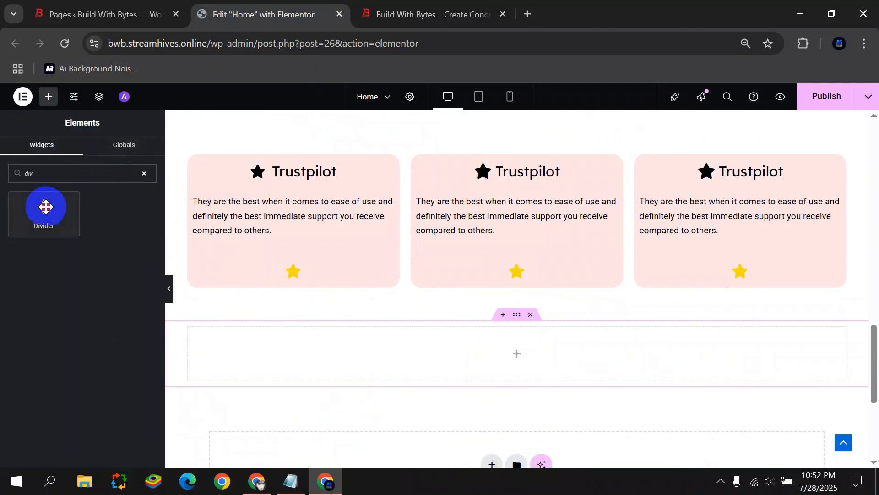
pyautogui.moveTo(45, 207); pyautogui.dragTo(457, 337)
pyautogui.click(80, 155)
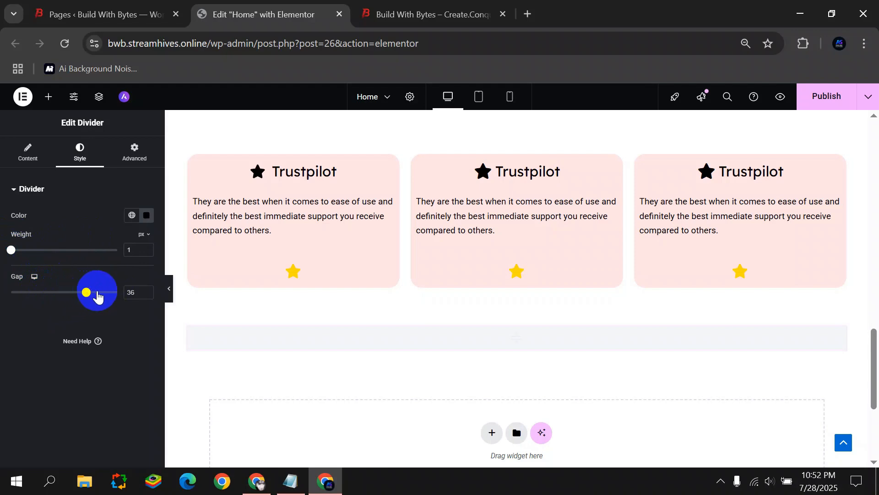
pyautogui.click(146, 216)
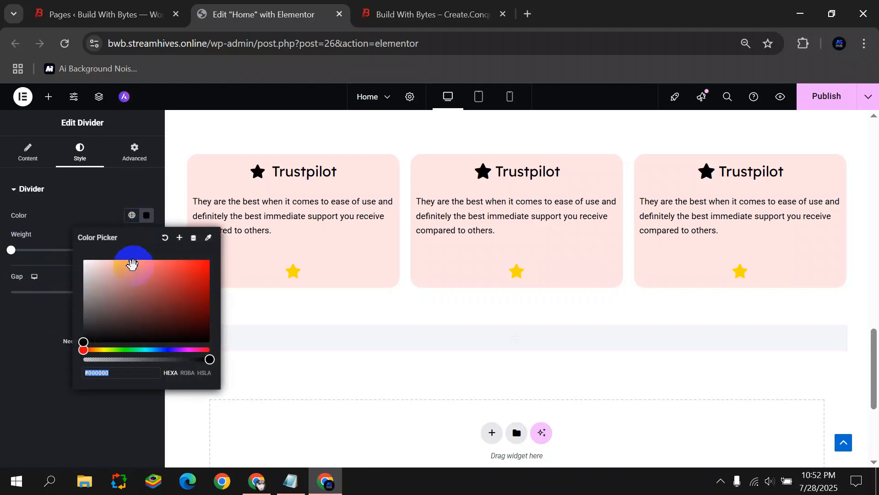
pyautogui.click(3, 280)
pyautogui.click(820, 96)
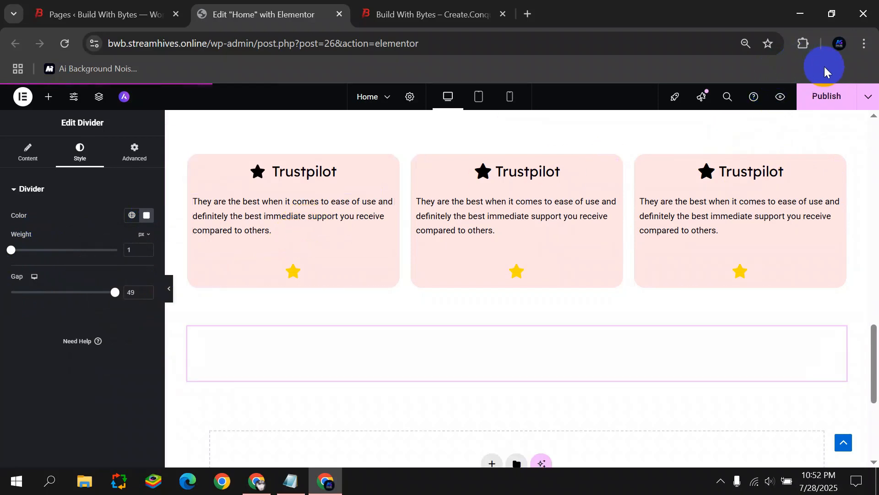
pyautogui.click(398, 8)
pyautogui.click(67, 45)
pyautogui.scroll(-11, 114, 191)
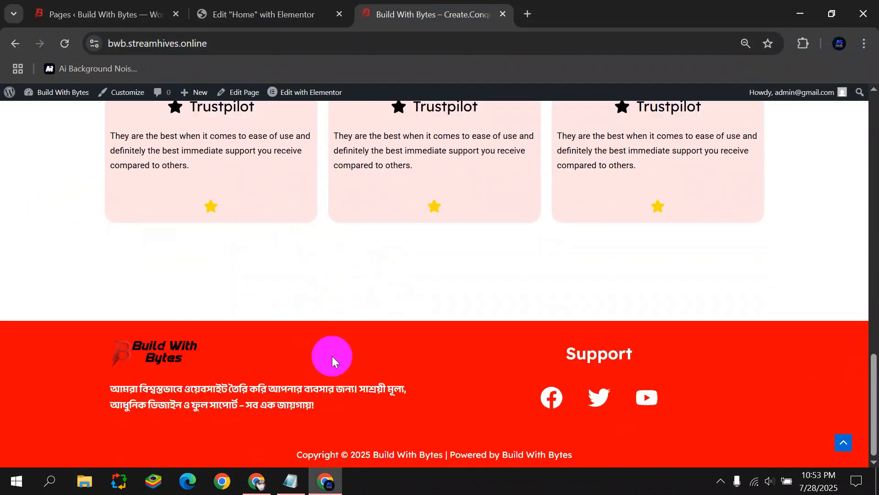
pyautogui.scroll(8, 376, 305)
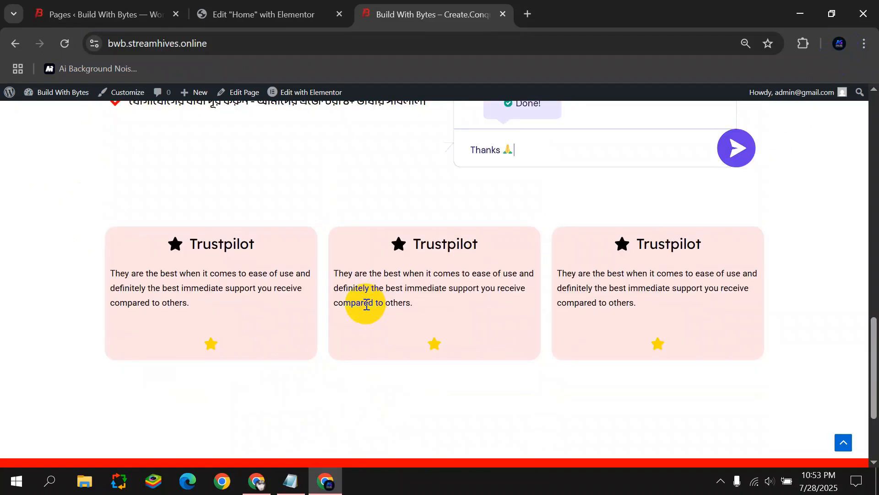
pyautogui.scroll(-8, 357, 288)
pyautogui.hotkey('ctrl', 'shift', 'Tab')
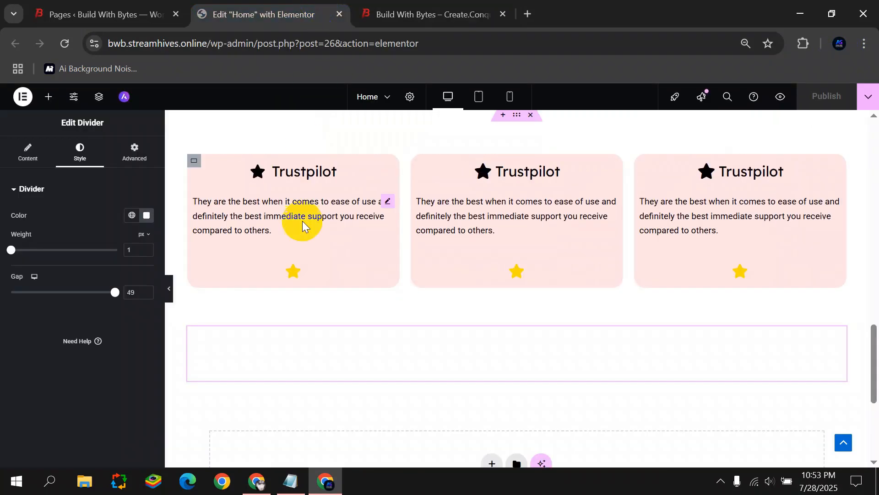
pyautogui.click(298, 274)
# Replace the left card's star icon with a Rating widget and enlarge its icon size to about 31.
pyautogui.rightClick(354, 267)
pyautogui.click(396, 458)
pyautogui.click(72, 163)
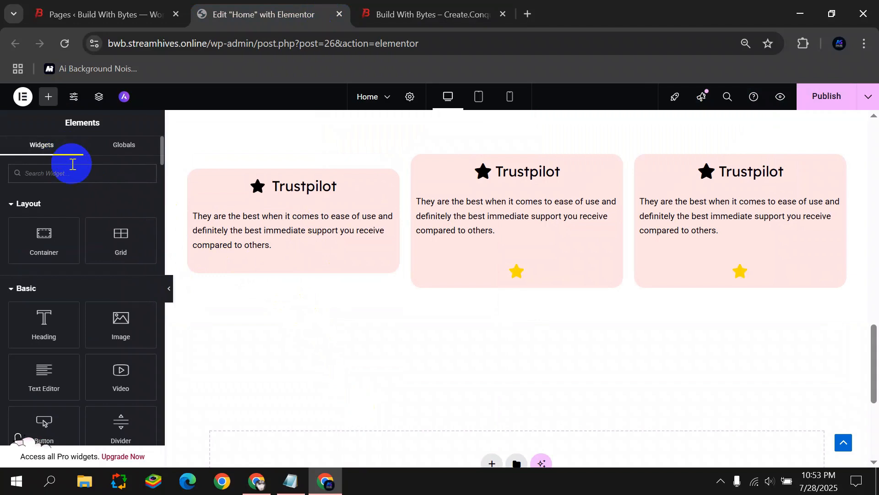
pyautogui.write('ratin')
pyautogui.moveTo(44, 213); pyautogui.dragTo(304, 249)
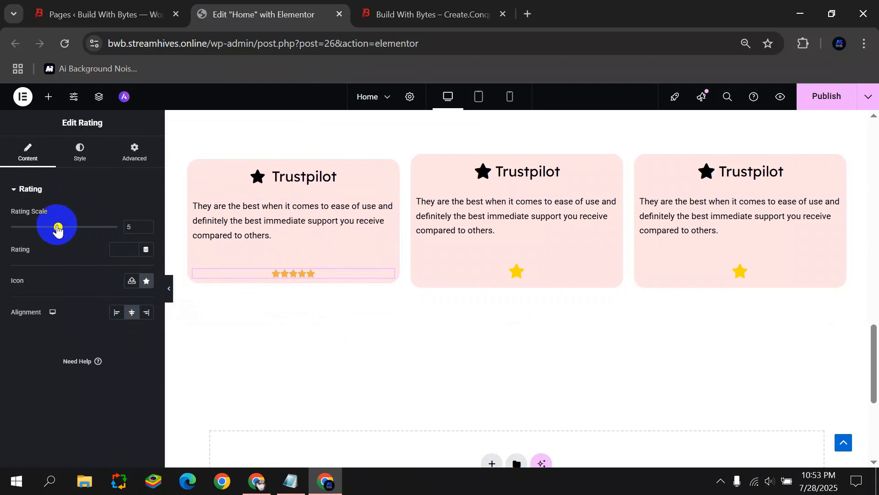
pyautogui.click(78, 148)
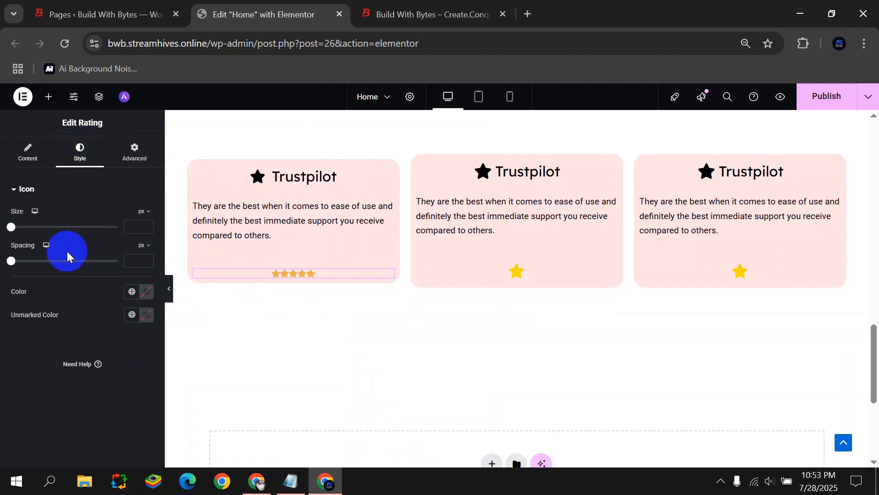
pyautogui.moveTo(11, 231); pyautogui.dragTo(41, 230)
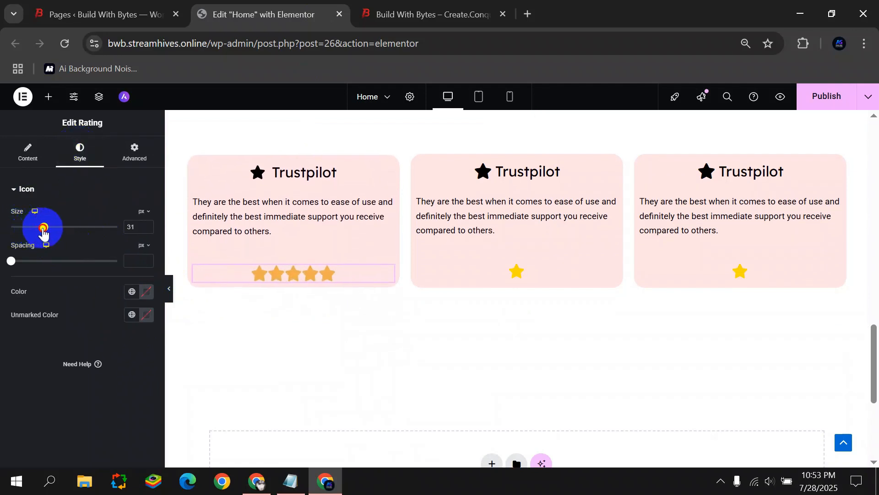
# Delete the middle and right cards' star ratings and duplicate the left card's rating.
pyautogui.rightClick(504, 277)
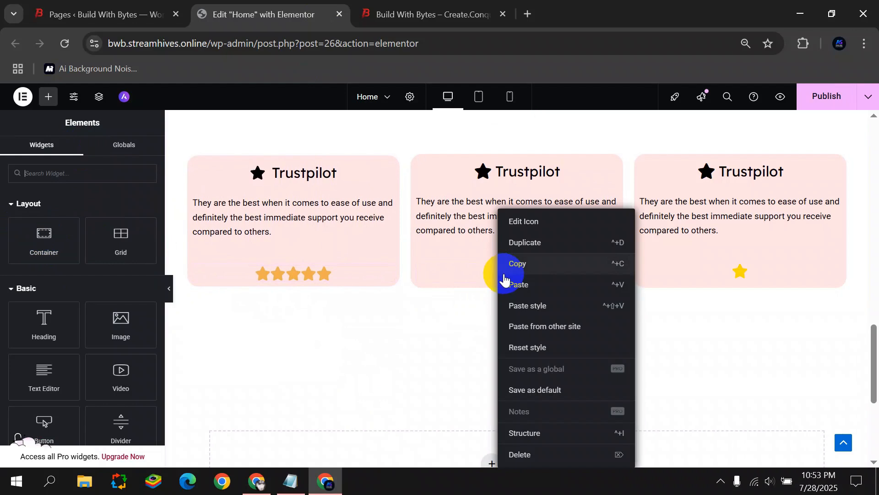
pyautogui.click(529, 453)
pyautogui.rightClick(732, 274)
pyautogui.click(752, 453)
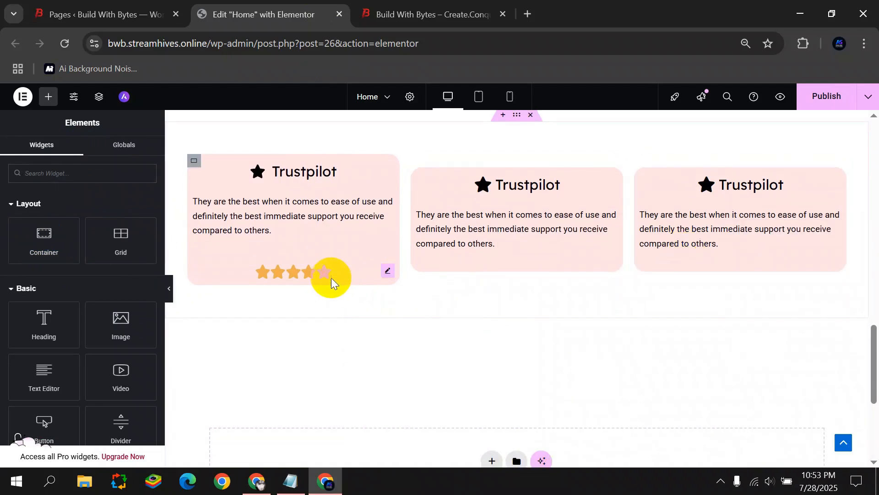
pyautogui.rightClick(331, 275)
pyautogui.click(377, 244)
# Delete the wrongly nested card and duplicate the left card to restore the middle card.
pyautogui.moveTo(309, 295); pyautogui.dragTo(502, 258)
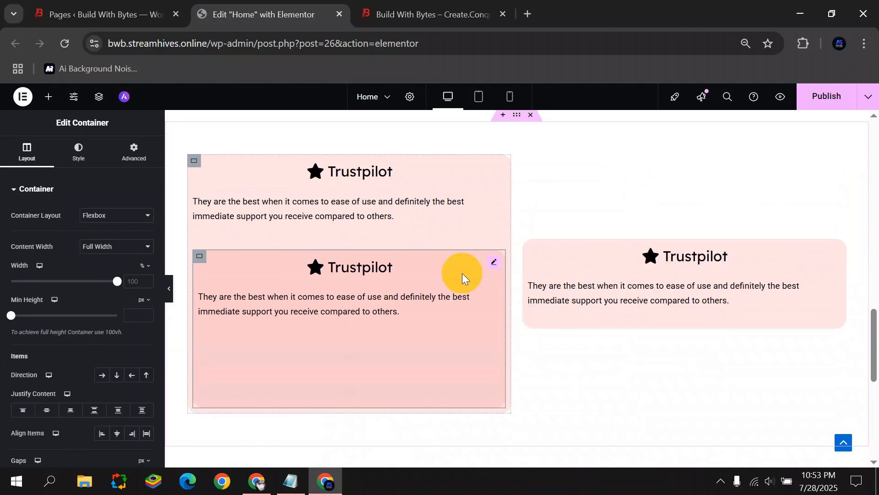
pyautogui.rightClick(210, 261)
pyautogui.click(236, 454)
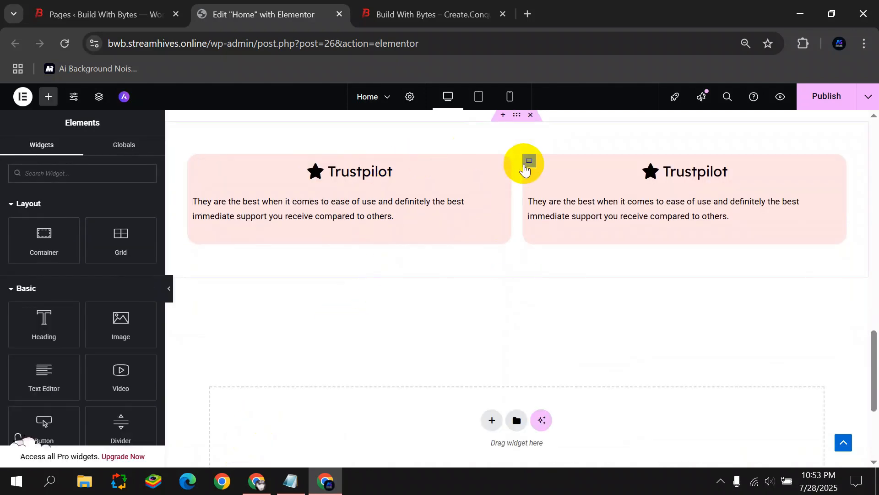
pyautogui.rightClick(199, 163)
pyautogui.click(243, 195)
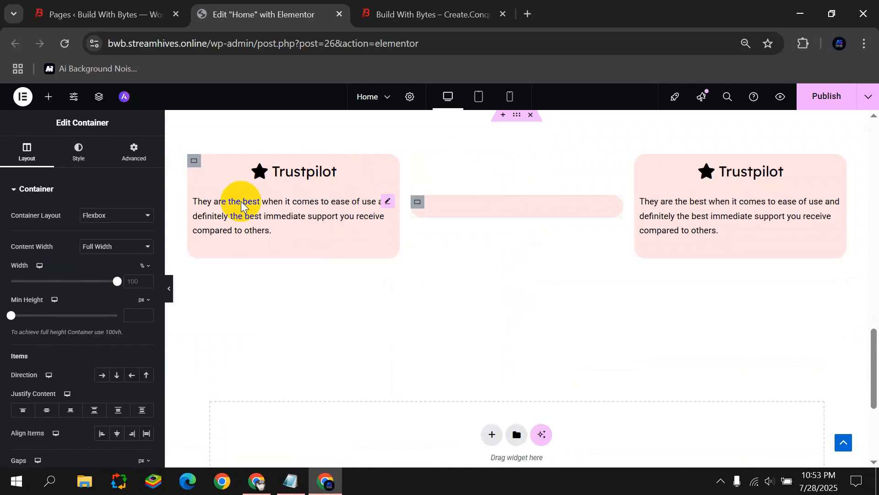
# Add a Rating widget to the left card with star icon size 30.
pyautogui.click(48, 97)
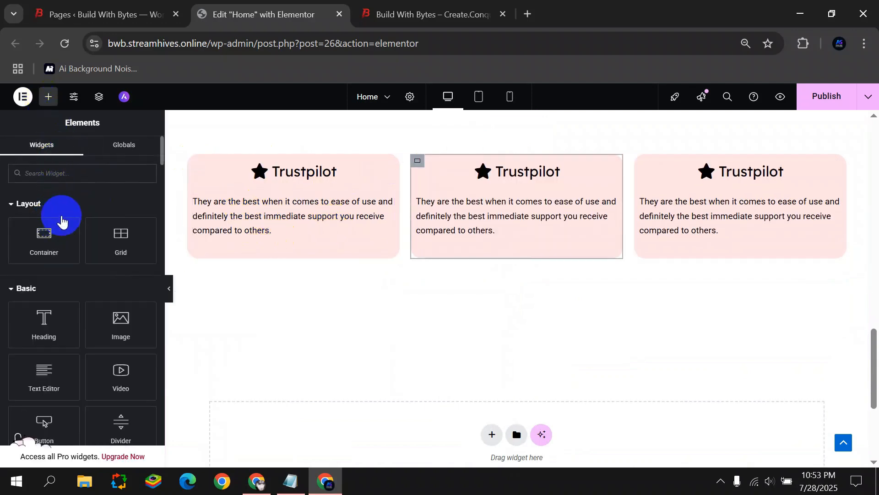
pyautogui.write('rat')
pyautogui.moveTo(98, 215); pyautogui.dragTo(276, 240)
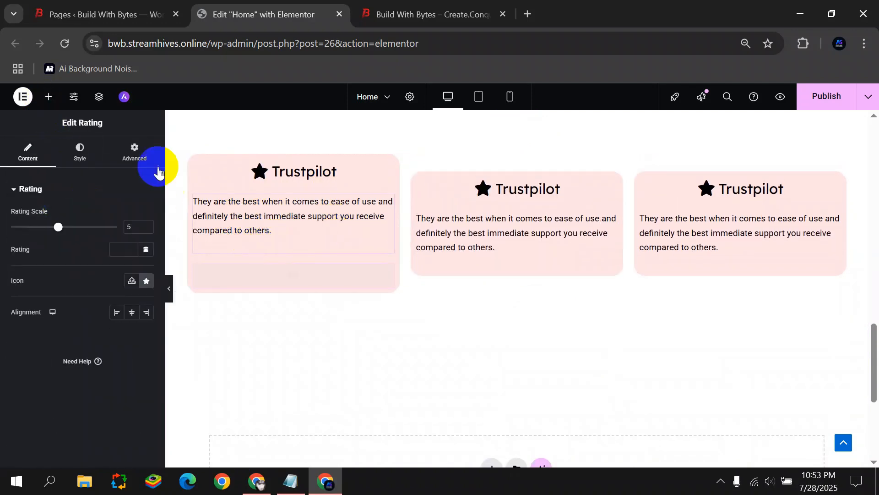
pyautogui.click(85, 168)
pyautogui.moveTo(13, 226); pyautogui.dragTo(42, 227)
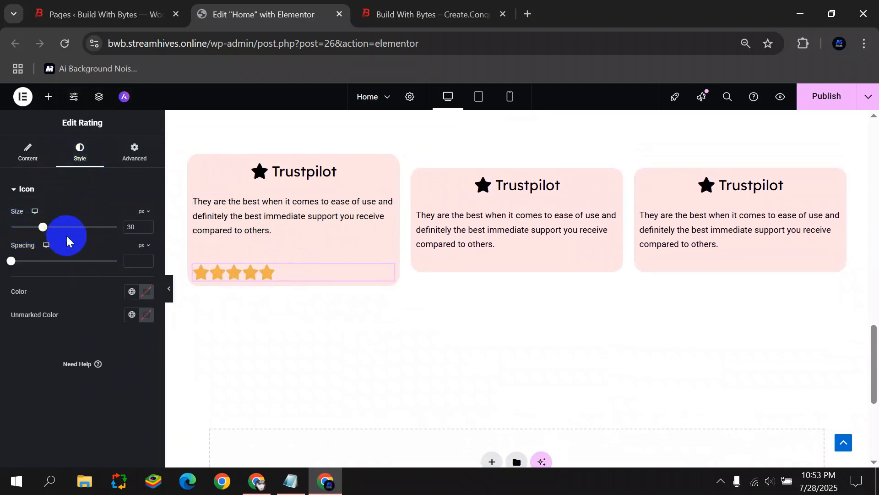
pyautogui.click(28, 151)
# Duplicate the left card's star rating into the middle and right cards.
pyautogui.rightClick(304, 270)
pyautogui.click(338, 242)
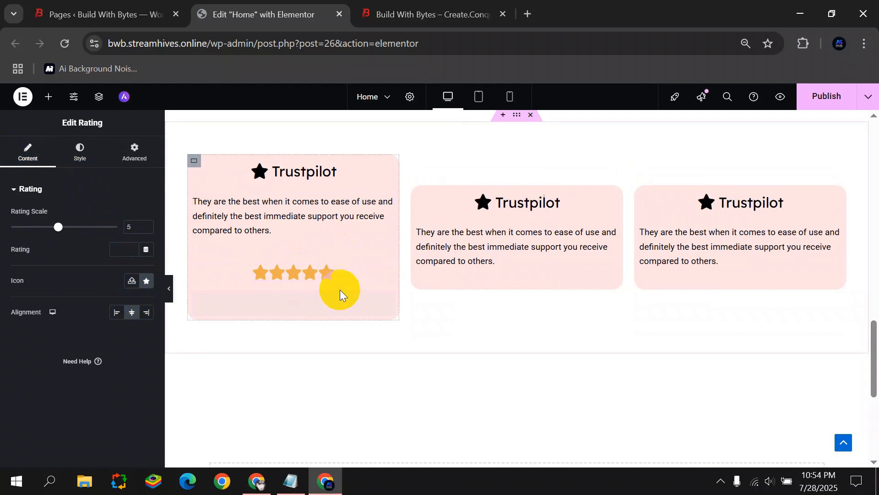
pyautogui.moveTo(304, 272); pyautogui.dragTo(463, 261)
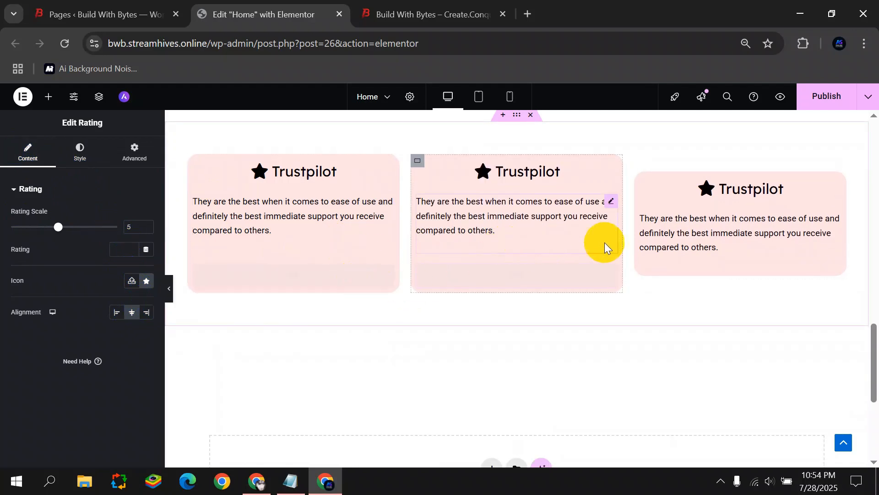
pyautogui.click(48, 96)
pyautogui.rightClick(284, 277)
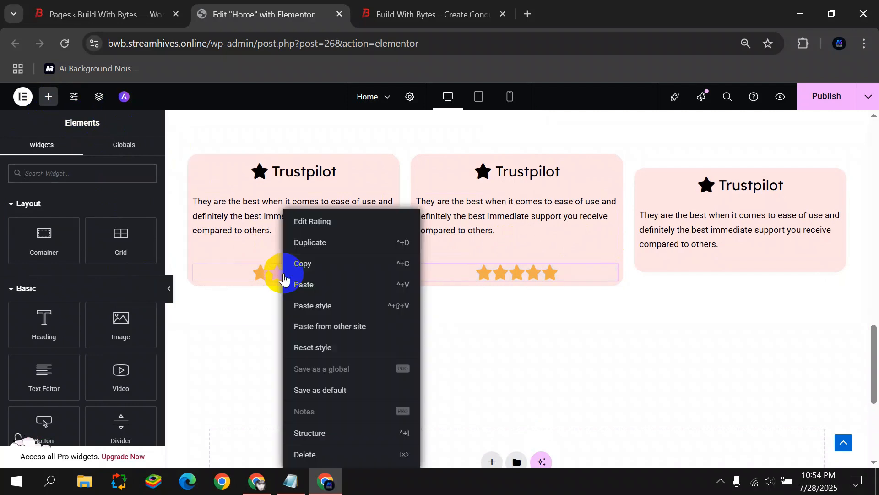
pyautogui.click(308, 245)
pyautogui.moveTo(298, 305); pyautogui.dragTo(689, 259)
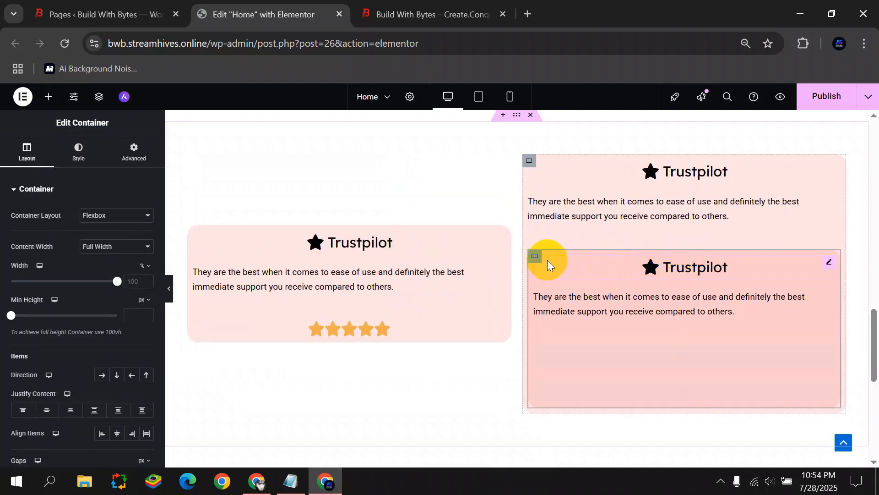
# Remove the nested card and duplicate cards until three rated cards sit side by side.
pyautogui.moveTo(534, 262); pyautogui.dragTo(183, 277)
pyautogui.rightClick(566, 356)
pyautogui.click(589, 455)
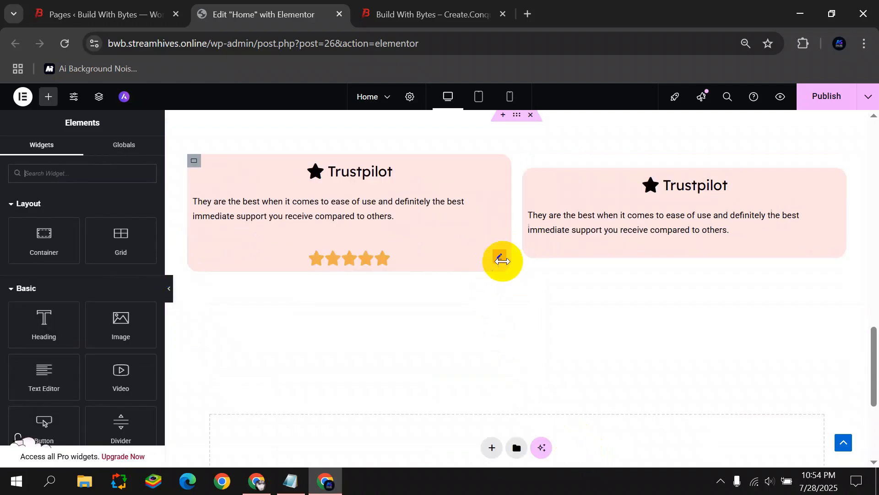
pyautogui.rightClick(197, 164)
pyautogui.click(327, 203)
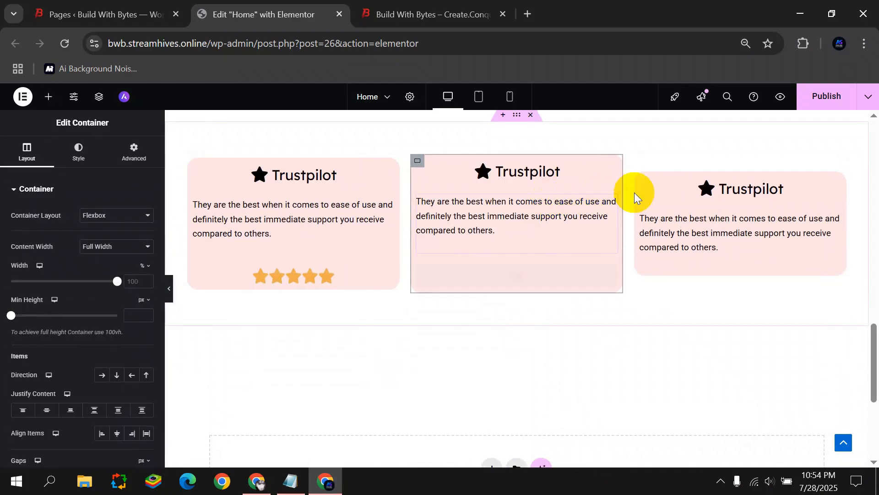
pyautogui.rightClick(641, 186)
pyautogui.click(669, 453)
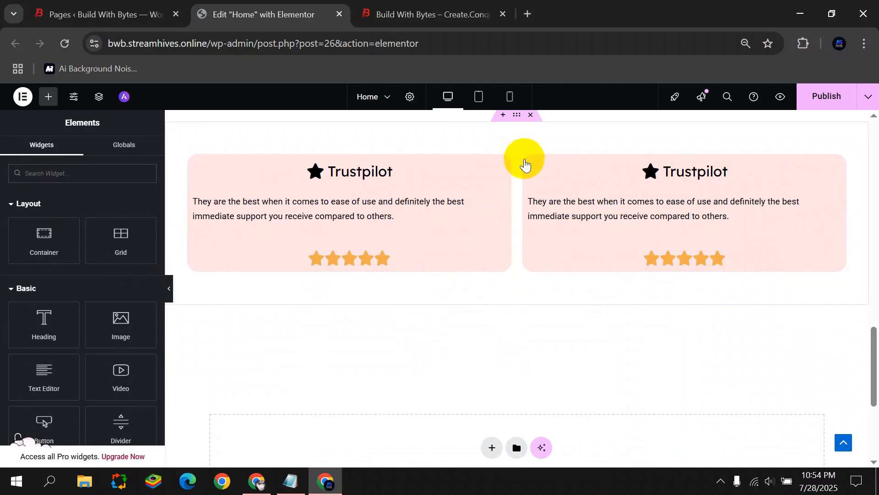
pyautogui.rightClick(533, 163)
pyautogui.click(563, 195)
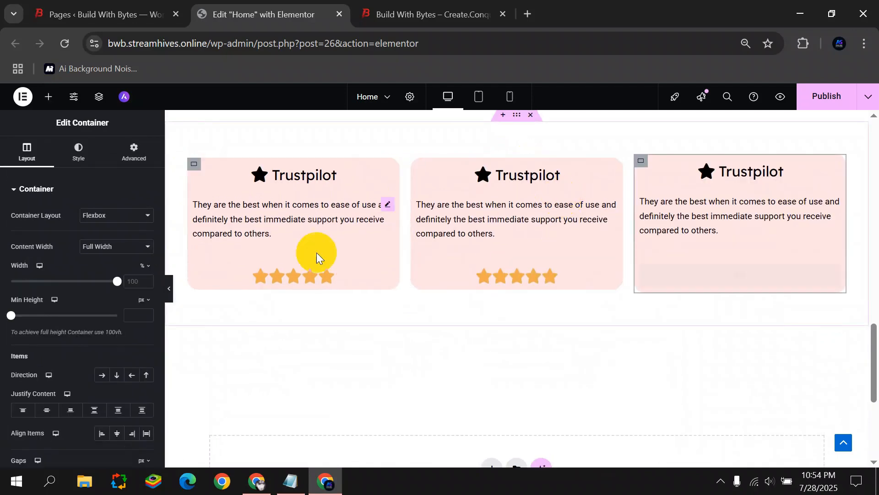
# Collapse the editing panel to view the widened review row.
pyautogui.click(169, 289)
pyautogui.scroll(3, 453, 254)
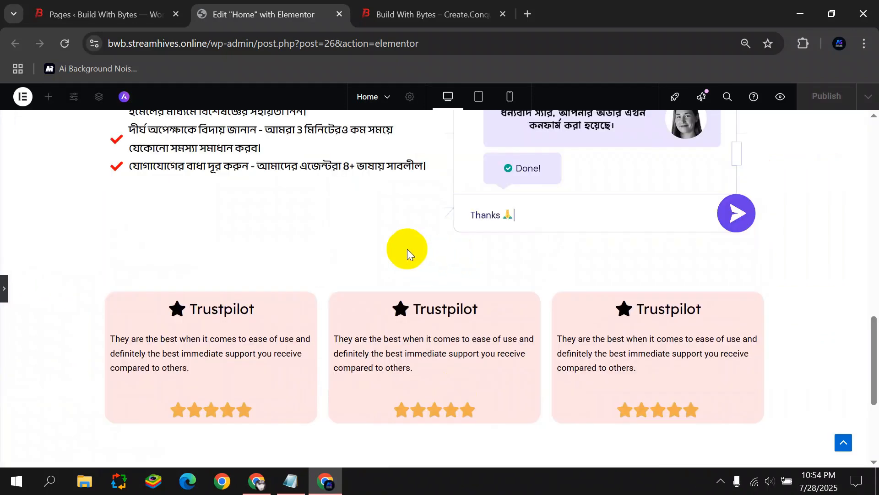
pyautogui.scroll(15, 408, 249)
# Reopen the editing panel and preview the home page at tablet width.
pyautogui.scroll(-13, 284, 281)
pyautogui.scroll(14, 293, 285)
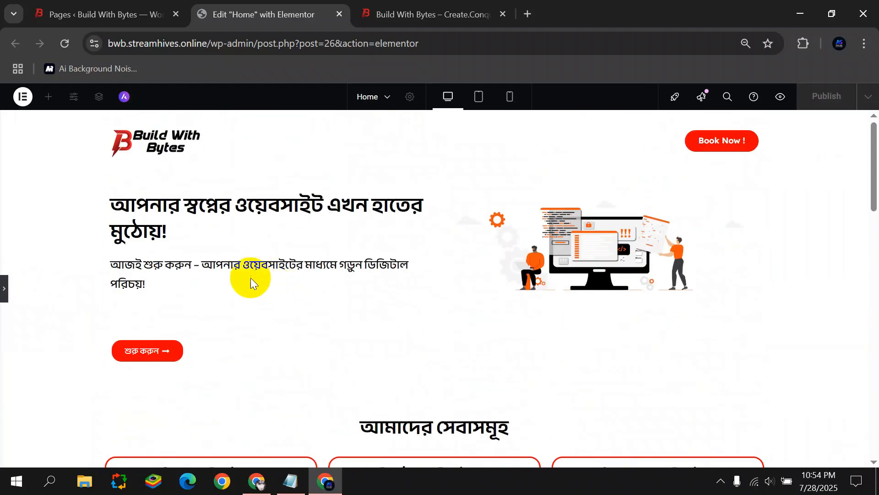
pyautogui.click(5, 287)
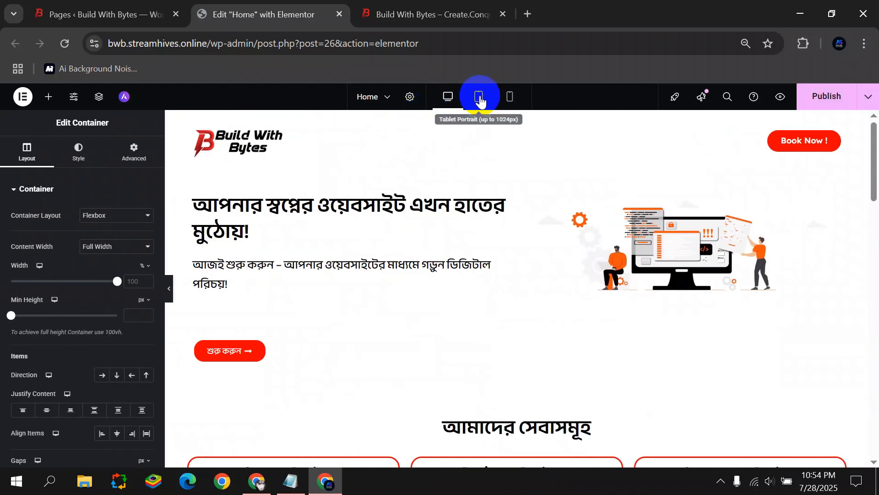
pyautogui.click(479, 96)
pyautogui.scroll(-5, 465, 174)
pyautogui.scroll(4, 417, 291)
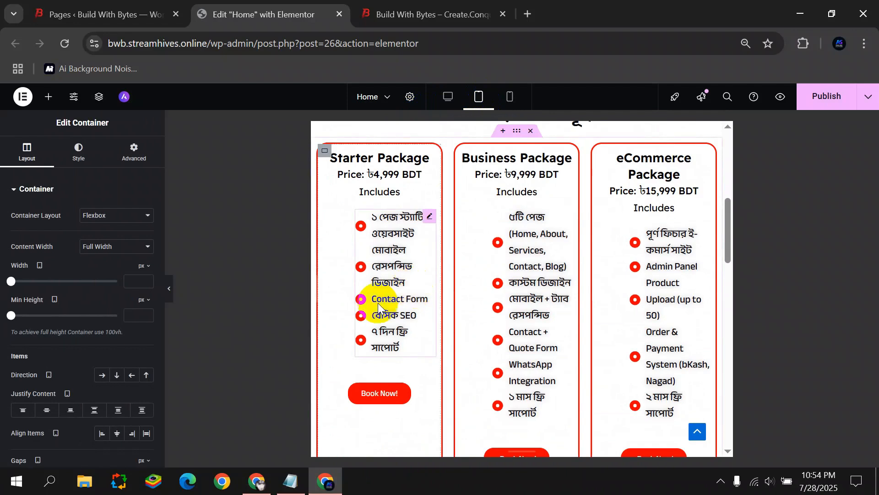
# Scroll through the home page at mobile width to check the stacked cards.
pyautogui.click(503, 96)
pyautogui.scroll(-8, 490, 173)
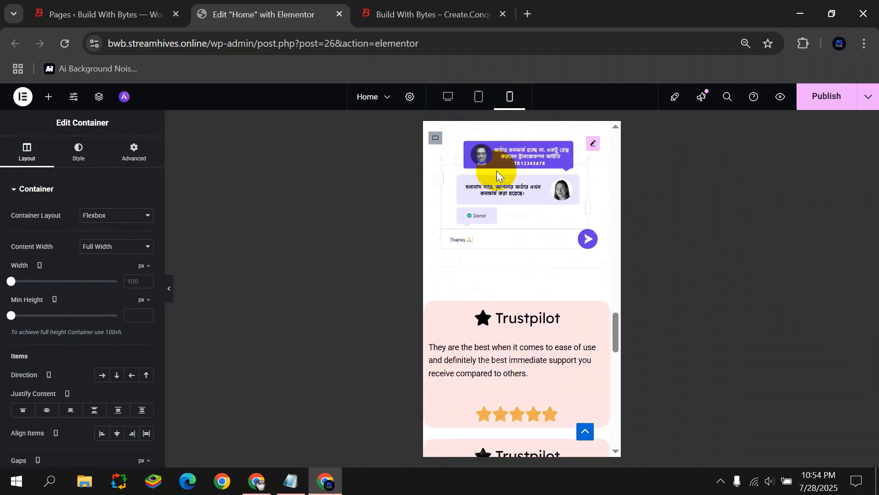
pyautogui.scroll(5, 481, 280)
pyautogui.scroll(15, 480, 280)
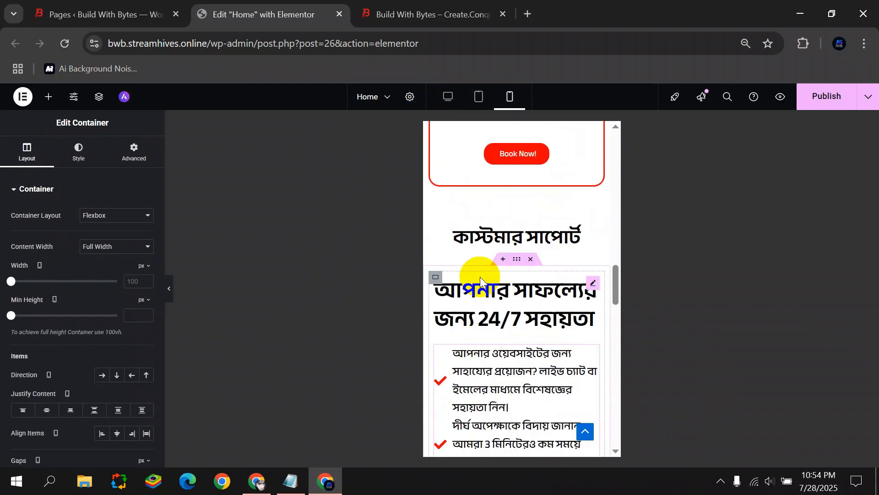
pyautogui.scroll(1, 476, 274)
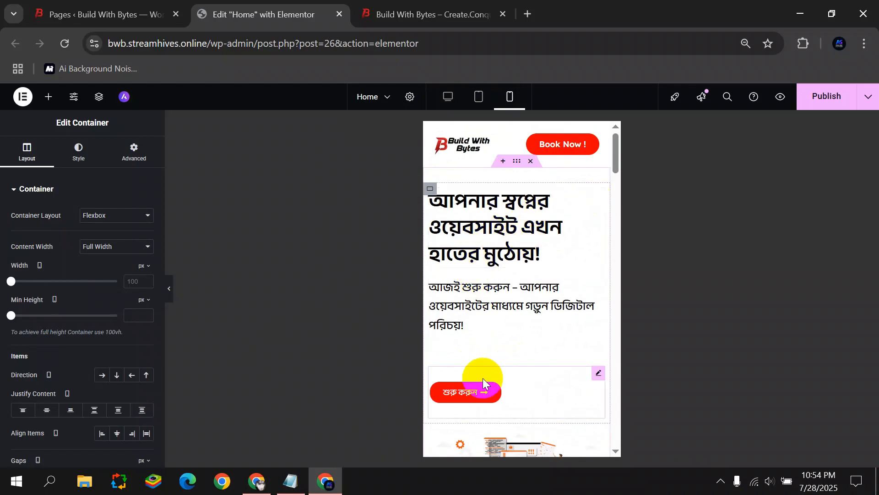
pyautogui.scroll(-5, 503, 273)
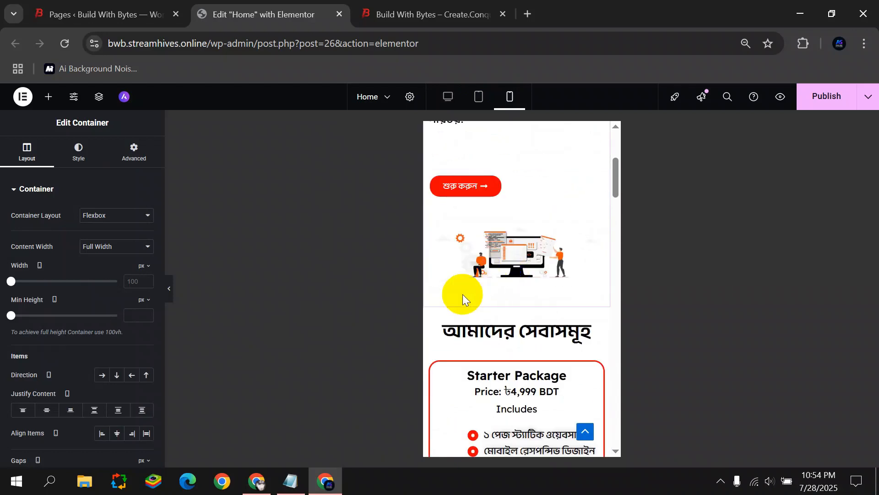
pyautogui.scroll(-12, 467, 283)
pyautogui.scroll(-20, 481, 257)
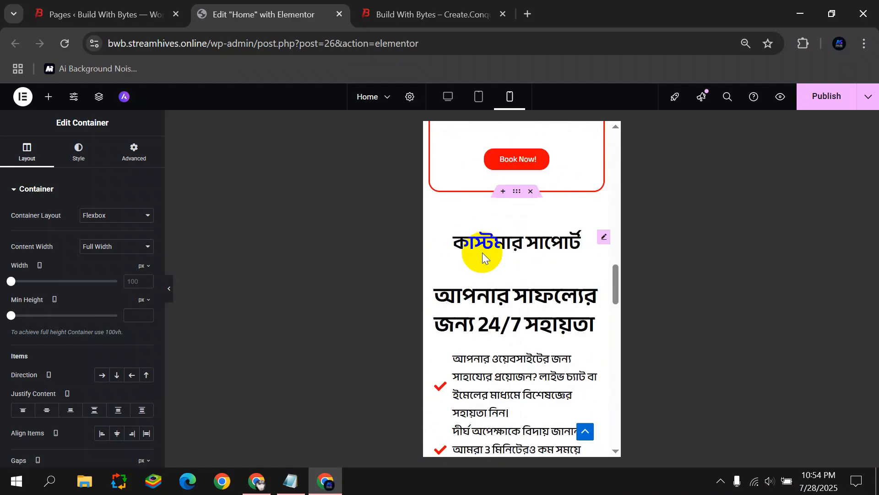
pyautogui.scroll(-5, 496, 261)
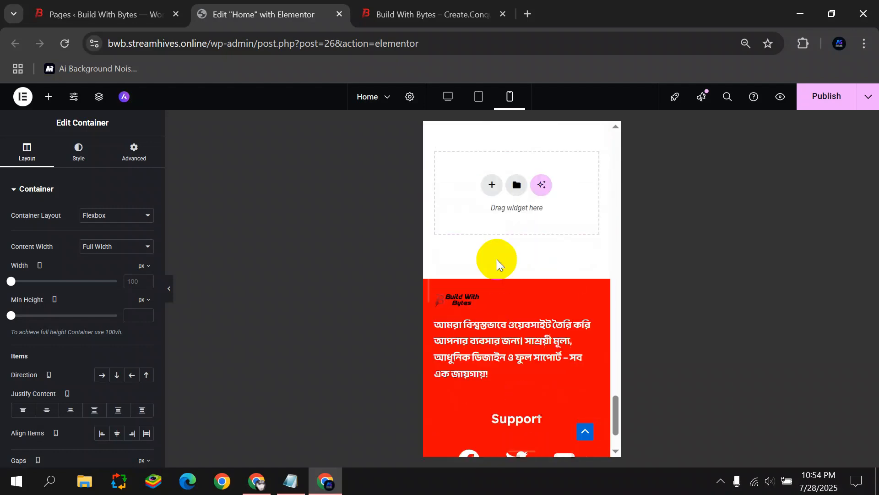
# Publish the updated home page.
pyautogui.click(800, 95)
pyautogui.scroll(5, 504, 220)
pyautogui.scroll(20, 511, 254)
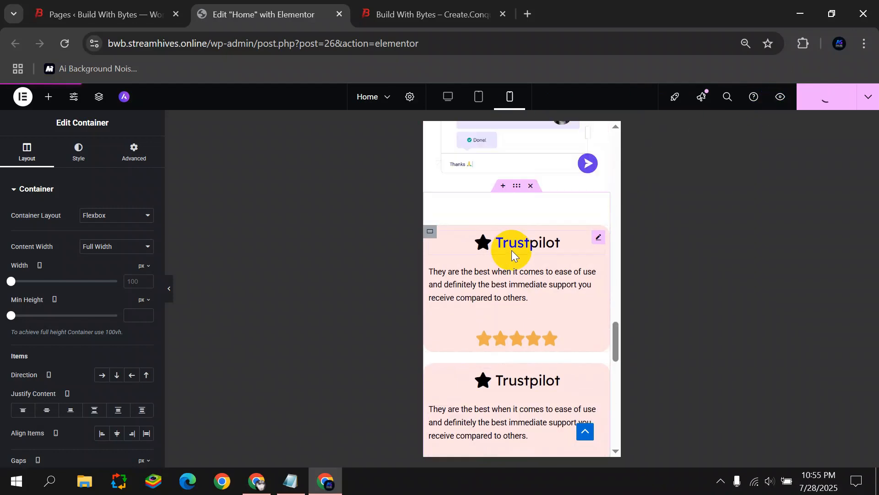
# Reload the live site to review the changes, then return to the admin Pages list.
pyautogui.click(421, 13)
pyautogui.press('F5')
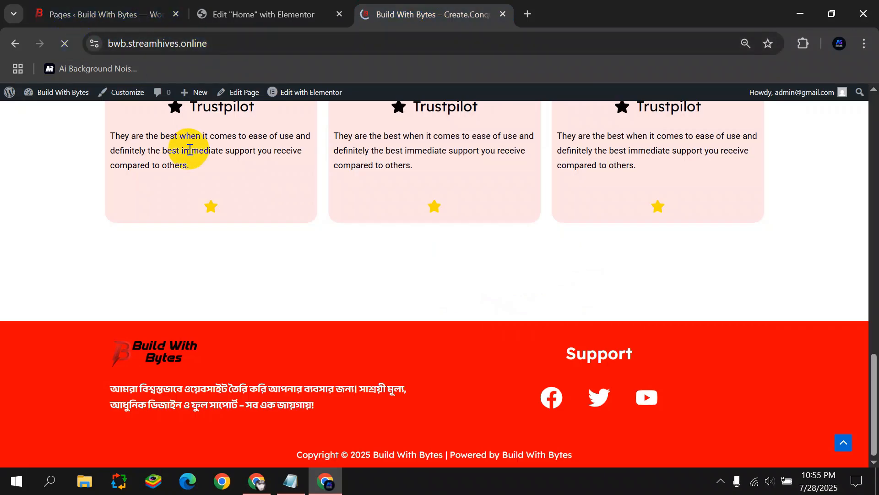
pyautogui.scroll(7, 514, 309)
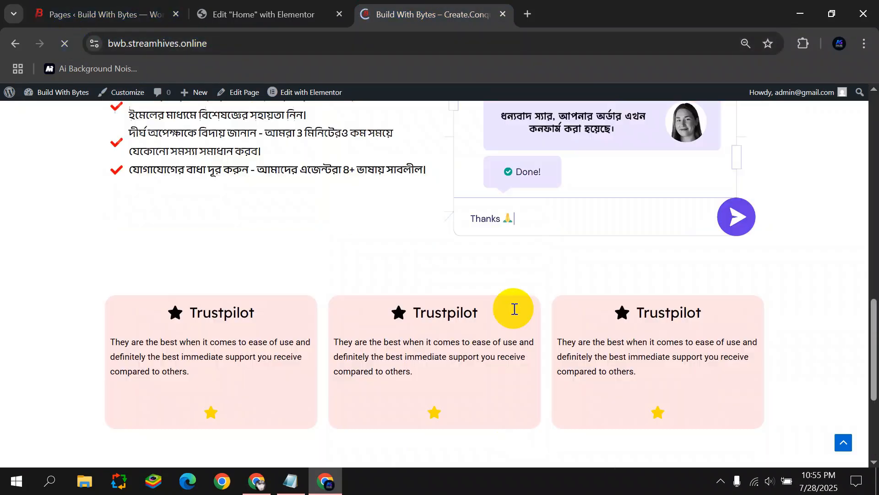
pyautogui.scroll(7, 467, 248)
pyautogui.scroll(-14, 460, 249)
pyautogui.scroll(4, 480, 251)
pyautogui.scroll(10, 480, 252)
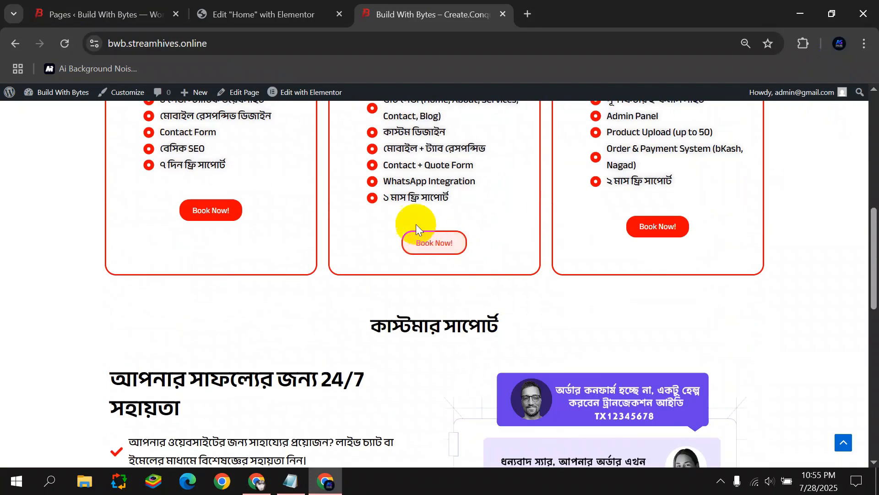
pyautogui.click(109, 11)
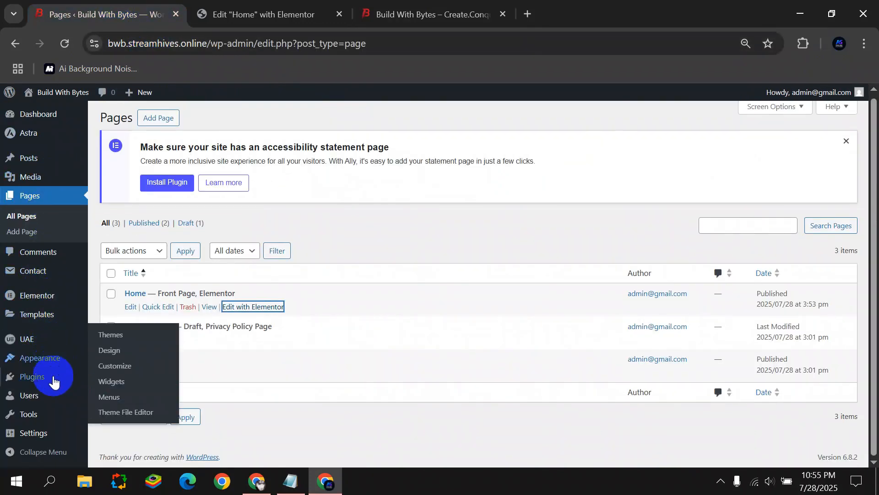
# Create a new contact form titled 'Book Form' and start a required drop-down menu field.
pyautogui.moveTo(57, 275)
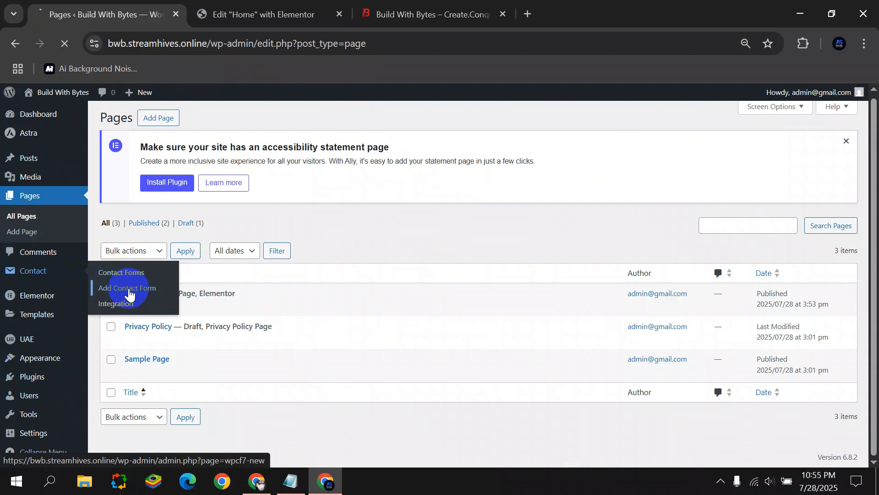
pyautogui.click(149, 285)
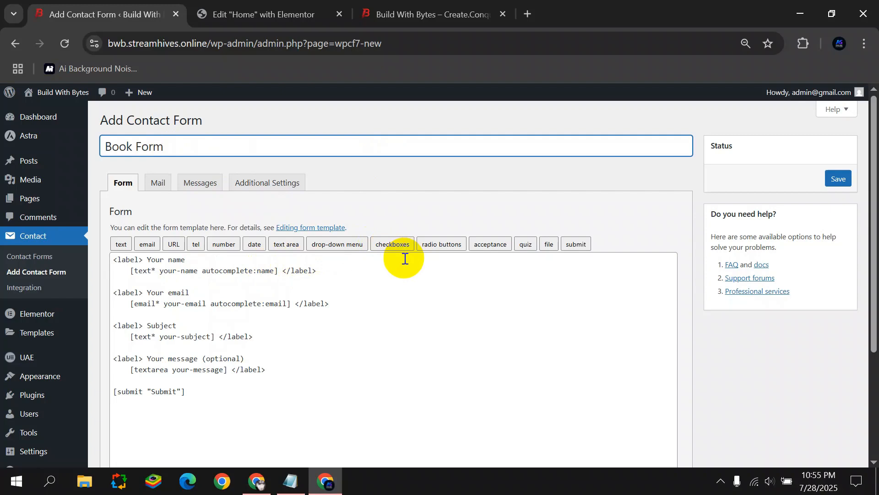
pyautogui.click(337, 244)
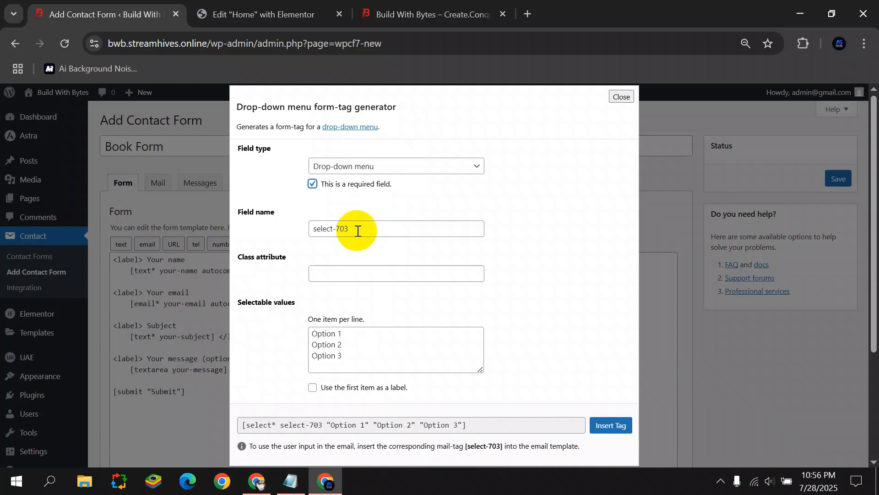
# Replace the first drop-down option with 'Starter Package' copied from the live site.
pyautogui.scroll(-2, 326, 249)
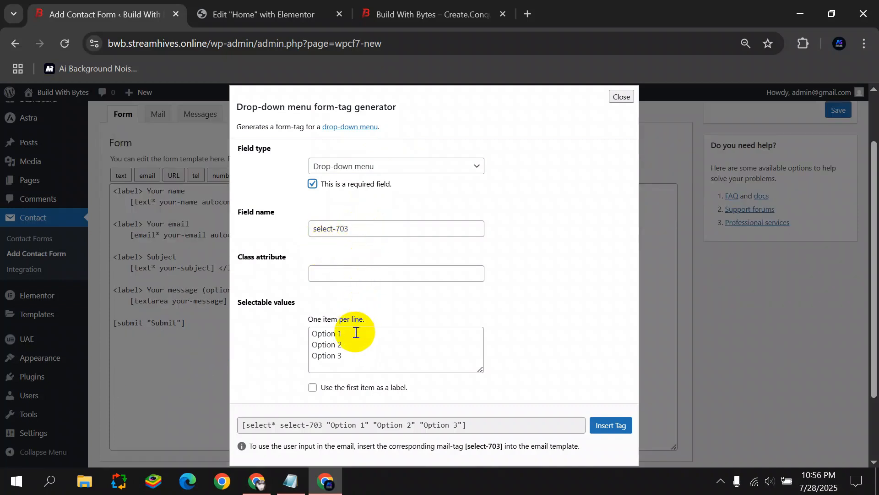
pyautogui.moveTo(356, 332); pyautogui.dragTo(310, 330)
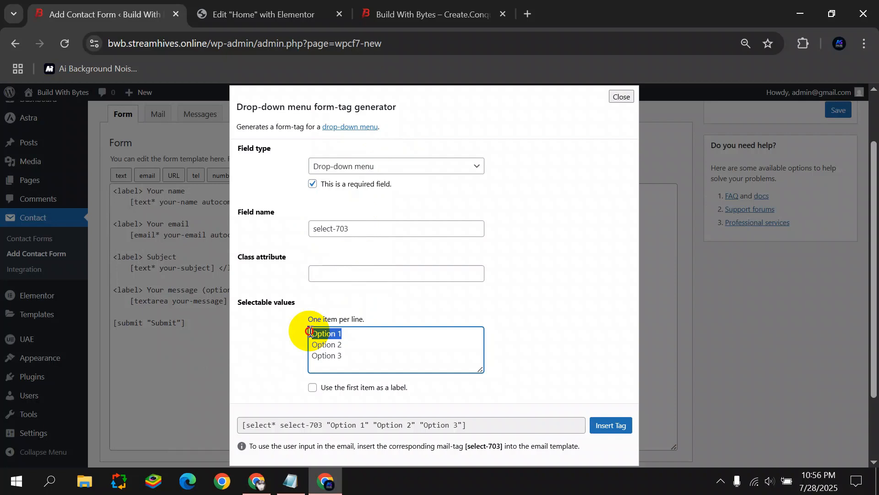
pyautogui.click(357, 228)
pyautogui.moveTo(350, 333); pyautogui.dragTo(310, 333)
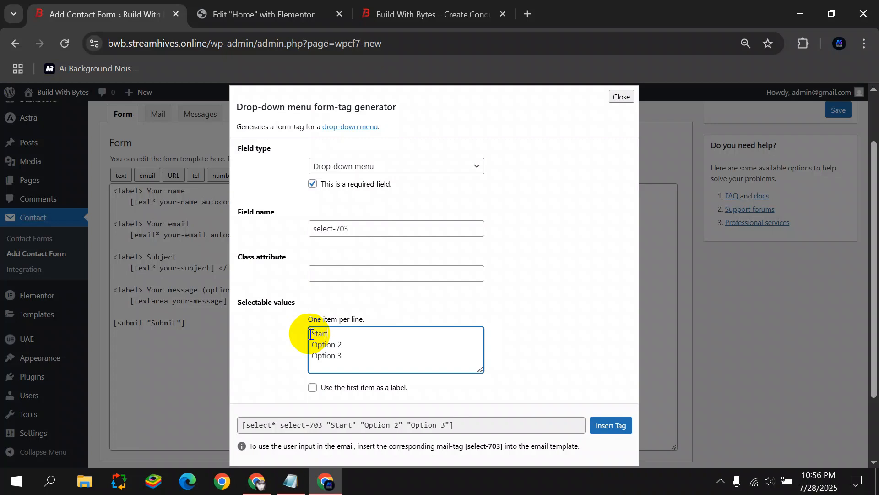
pyautogui.click(392, 13)
pyautogui.moveTo(159, 251); pyautogui.dragTo(262, 249)
pyautogui.hotkey('ctrl', 'c')
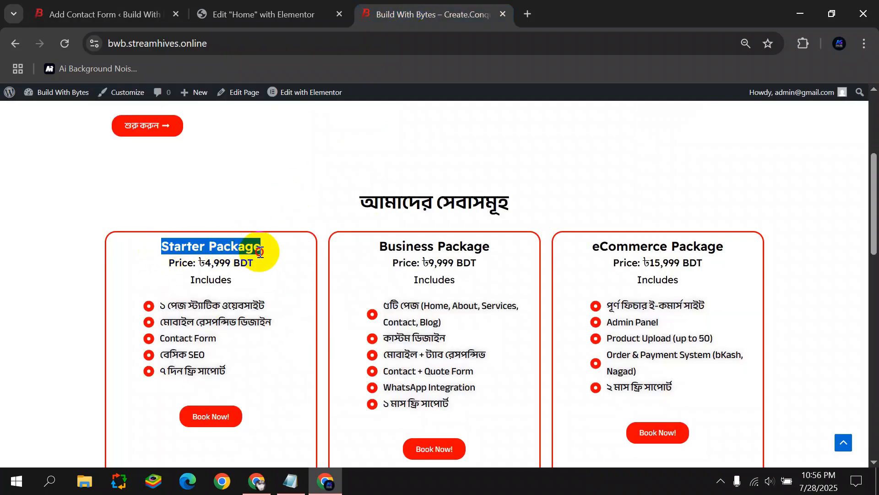
pyautogui.click(105, 13)
pyautogui.moveTo(330, 337); pyautogui.dragTo(295, 336)
pyautogui.hotkey('ctrl', 'v')
# Replace the second option with 'Business Package'.
pyautogui.click(442, 16)
pyautogui.moveTo(382, 257)
pyautogui.mouseDown()
pyautogui.moveTo(417, 249)
pyautogui.moveTo(503, 257)
pyautogui.moveTo(376, 252)
pyautogui.mouseUp()
pyautogui.hotkey('ctrl', 'c')
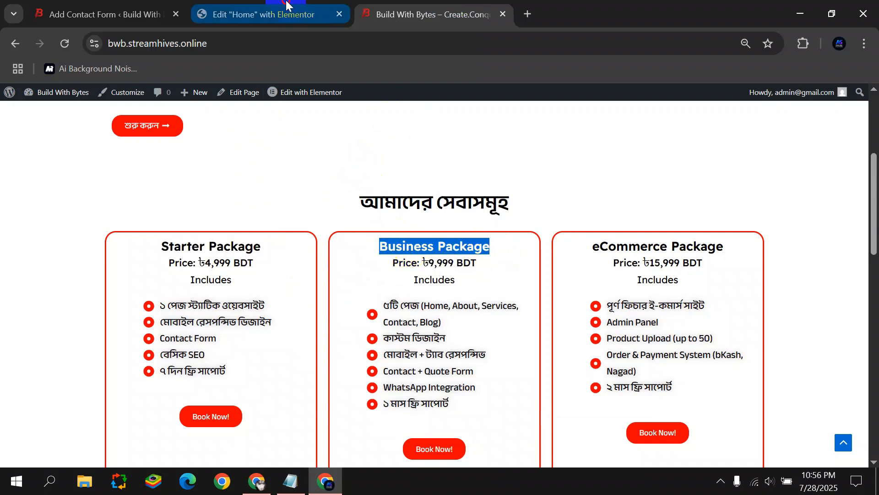
pyautogui.click(275, 14)
pyautogui.click(105, 14)
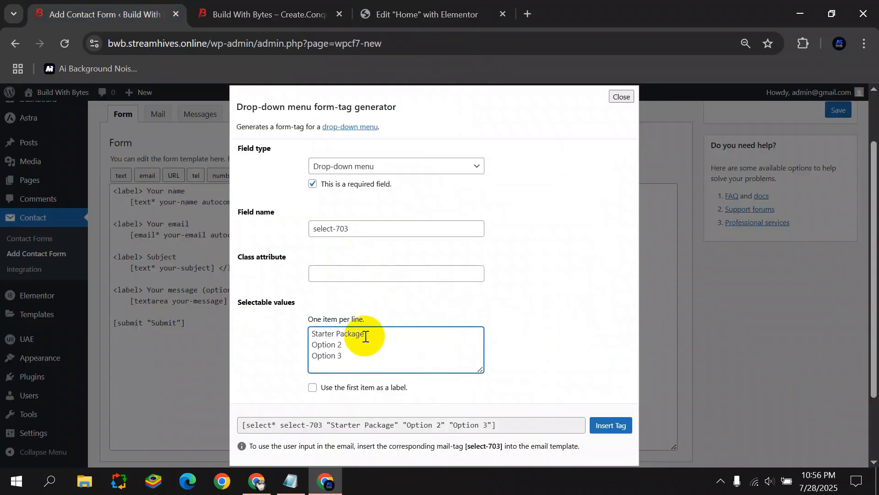
pyautogui.moveTo(362, 344); pyautogui.dragTo(273, 341)
pyautogui.hotkey('ctrl', 'v')
# Replace the third option with 'eCommerce Package' and insert the drop-down tag into the form.
pyautogui.click(413, 14)
pyautogui.click(321, 15)
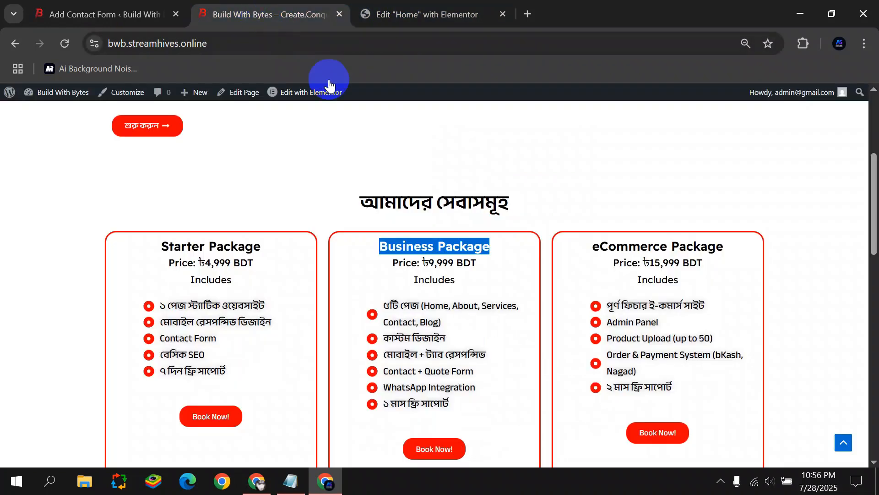
pyautogui.moveTo(579, 249); pyautogui.dragTo(723, 247)
pyautogui.hotkey('ctrl', 'c')
pyautogui.click(106, 14)
pyautogui.moveTo(356, 367); pyautogui.dragTo(301, 356)
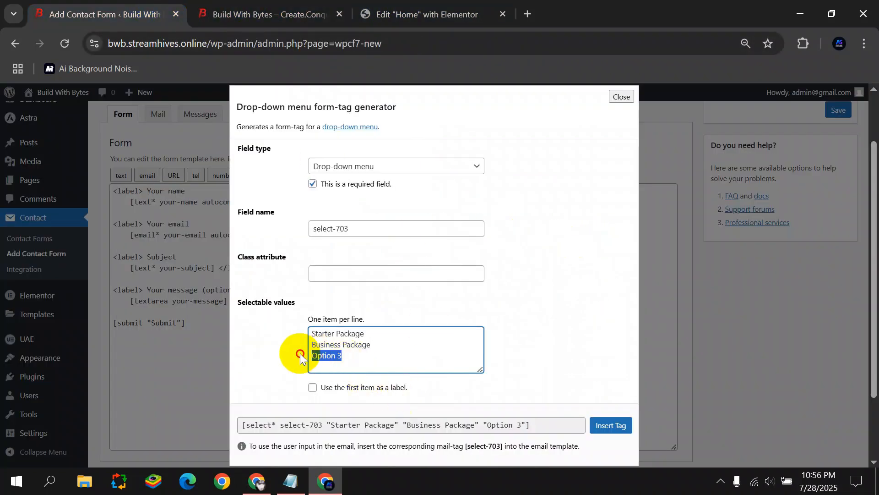
pyautogui.hotkey('ctrl', 'v')
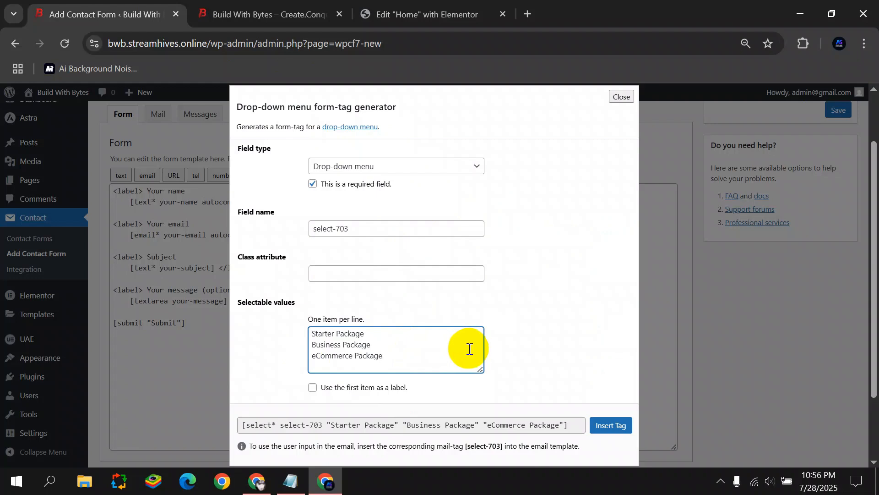
pyautogui.scroll(-2, 556, 326)
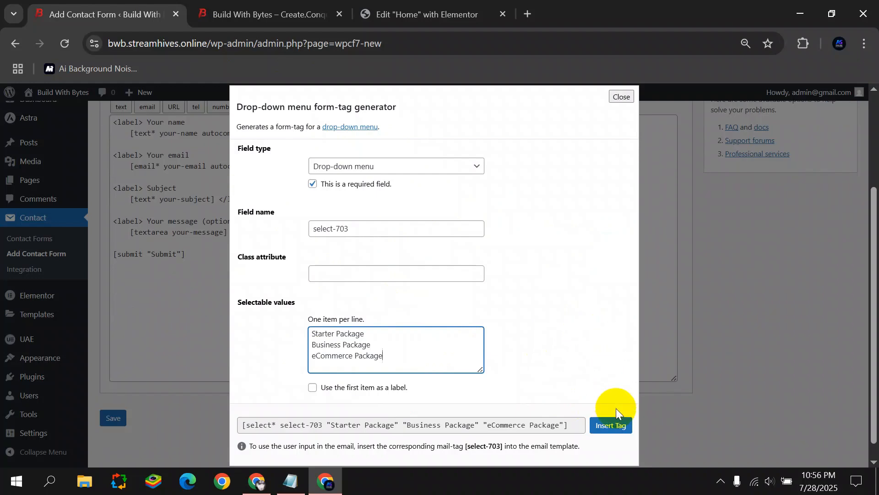
pyautogui.click(616, 422)
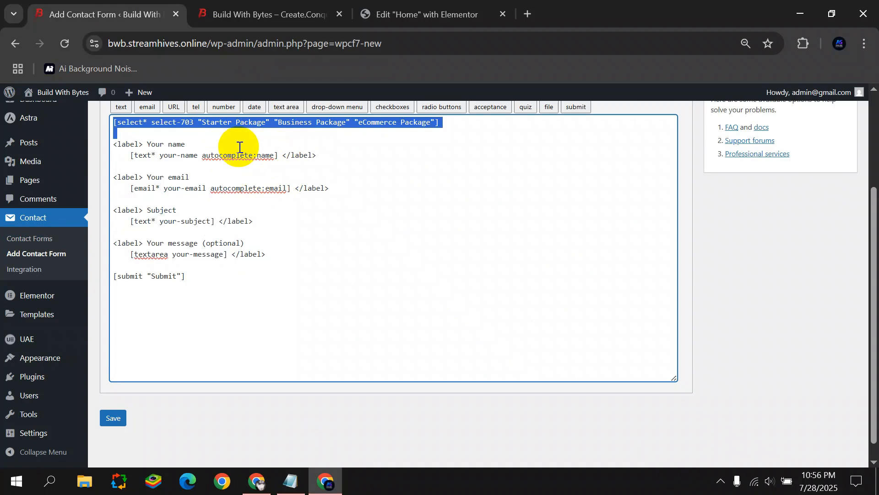
# Cut the drop-down tag and paste a copy of the Your name block after the email field.
pyautogui.hotkey('ctrl', 'x')
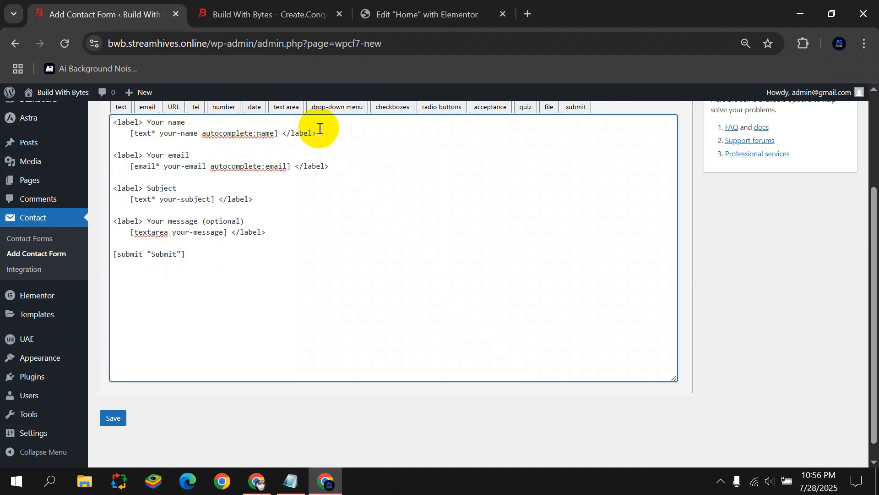
pyautogui.moveTo(319, 130); pyautogui.dragTo(108, 126)
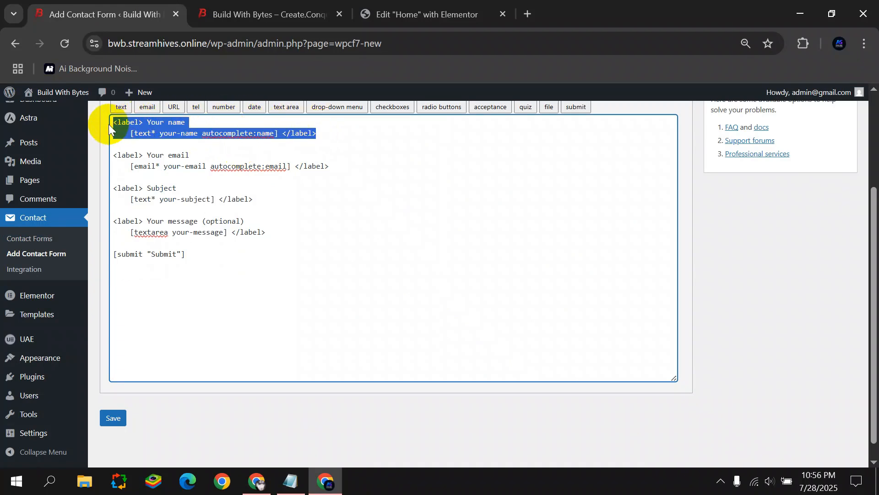
pyautogui.click(337, 170)
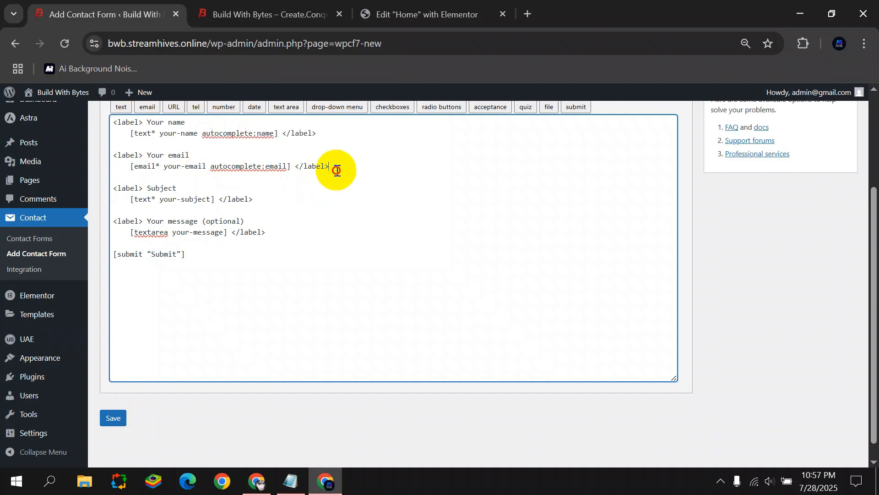
pyautogui.press('Return')
pyautogui.hotkey('ctrl', 'v')
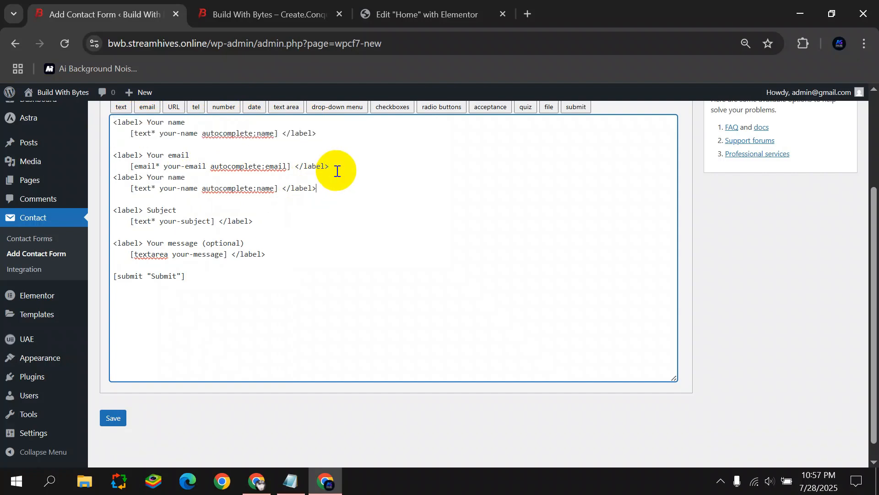
# Relabel the copied block 'Choose Your Package' and put the drop-down tag in place of its text field.
pyautogui.moveTo(148, 179); pyautogui.dragTo(185, 178)
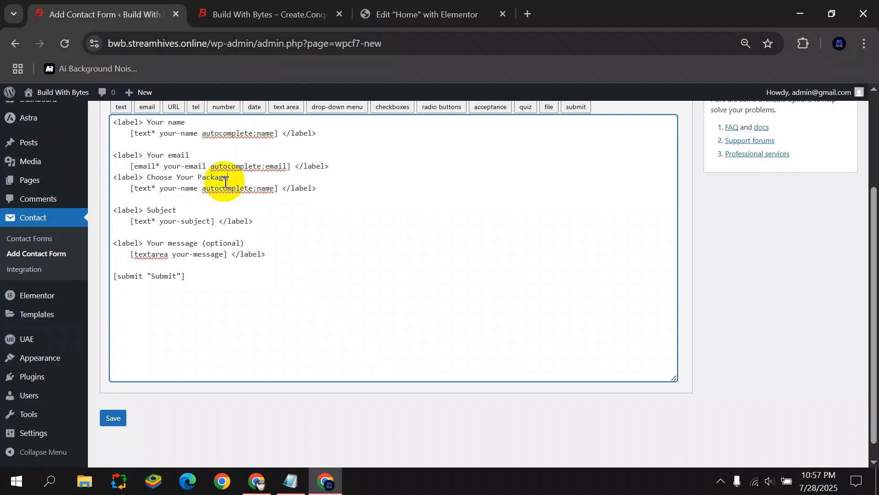
pyautogui.click(115, 176)
pyautogui.press('Return')
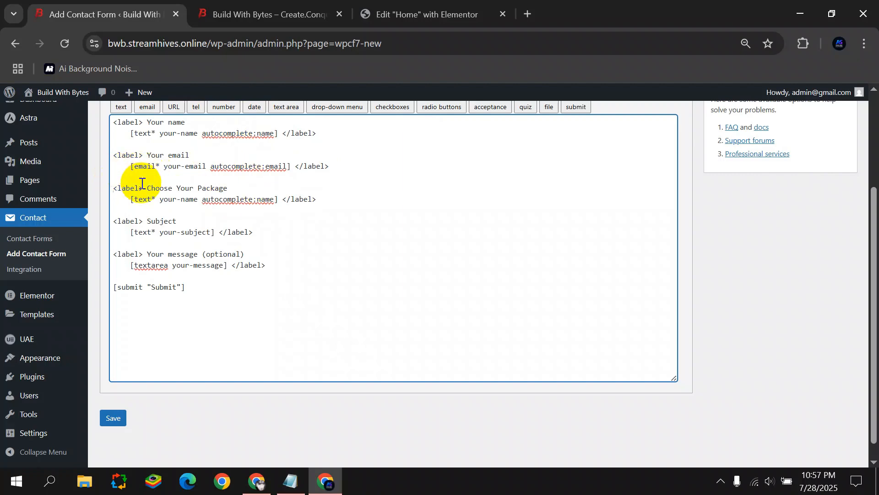
pyautogui.moveTo(131, 199); pyautogui.dragTo(277, 199)
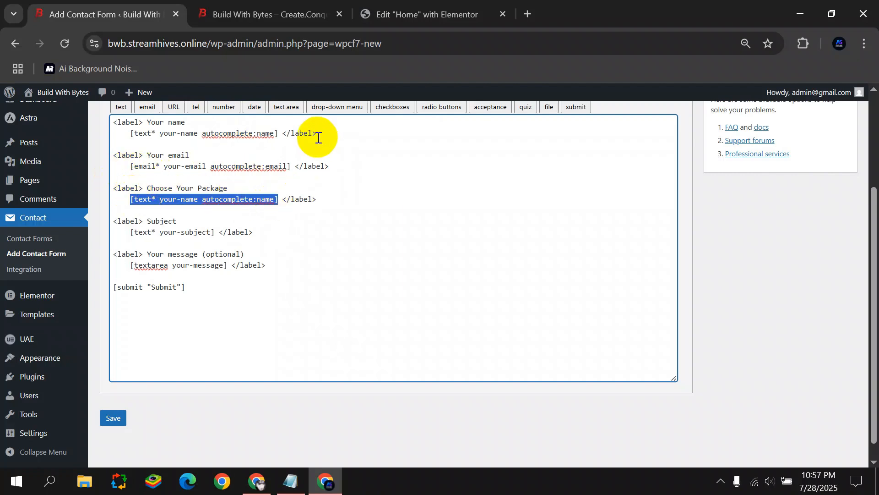
pyautogui.write('<label> Your name     [text* your-name autocomplete:name] </label>')
pyautogui.moveTo(133, 198); pyautogui.dragTo(313, 210)
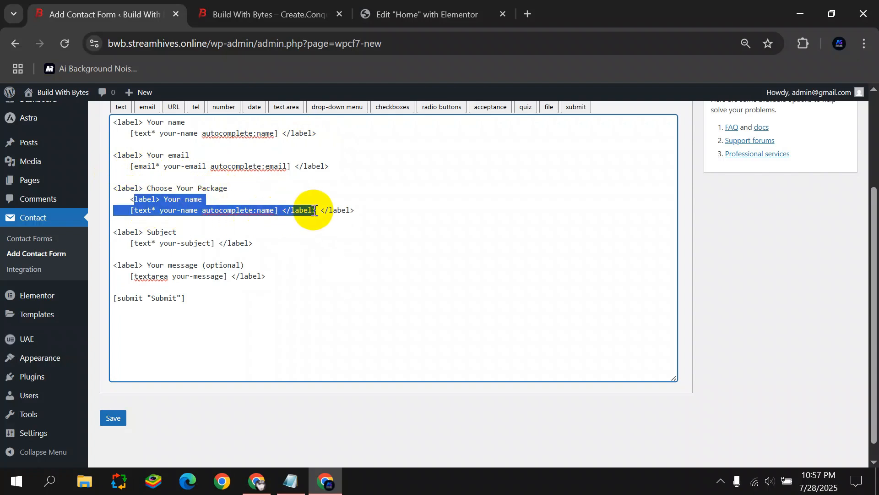
pyautogui.press('BackSpace')
pyautogui.press('super+v')
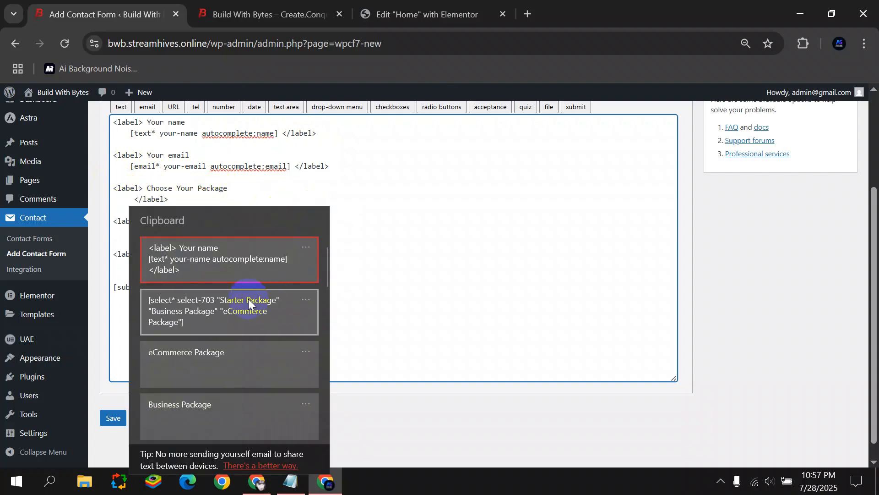
pyautogui.click(248, 299)
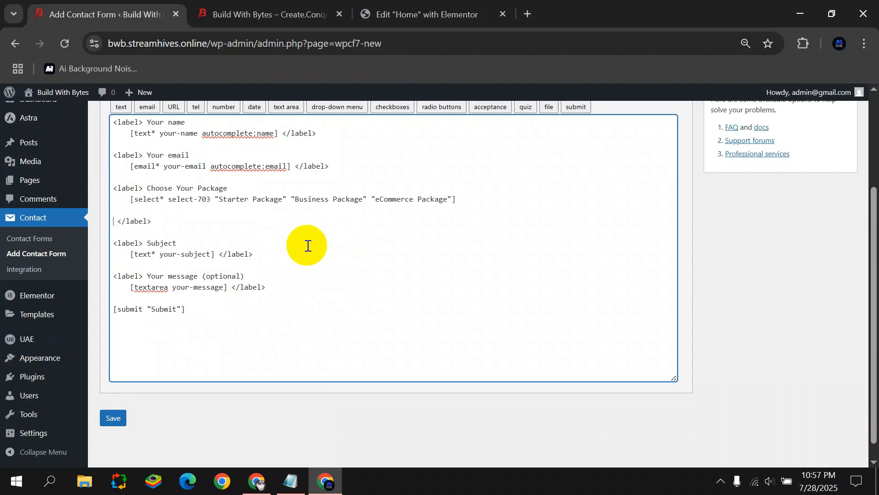
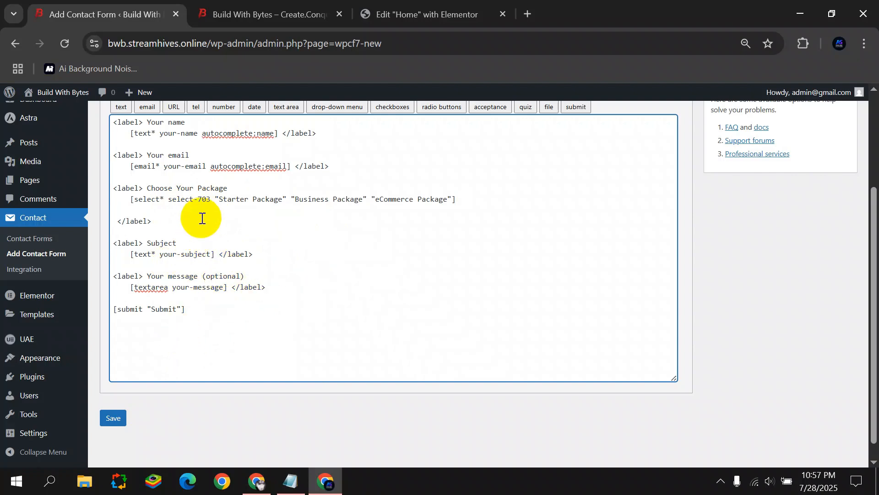
# Insert an empty line below the email field, closing the number tag generator without inserting.
pyautogui.click(332, 166)
pyautogui.press('Return')
pyautogui.click(228, 109)
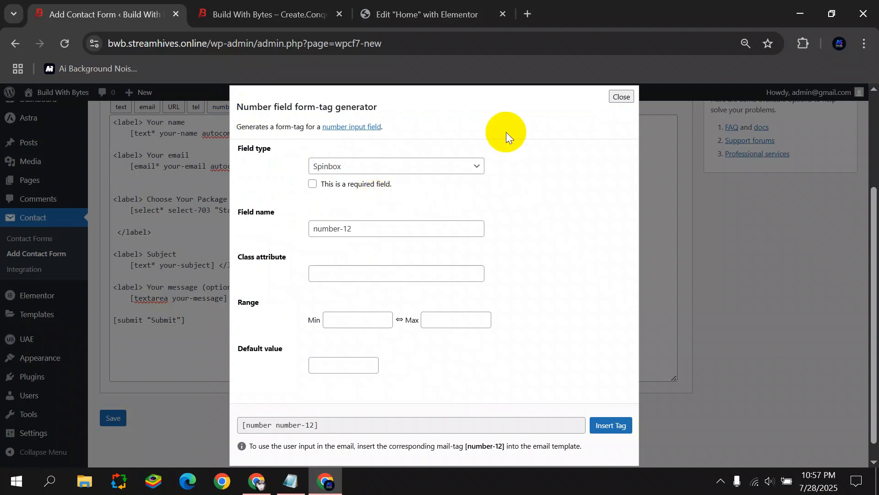
pyautogui.click(621, 96)
pyautogui.scroll(2, 458, 142)
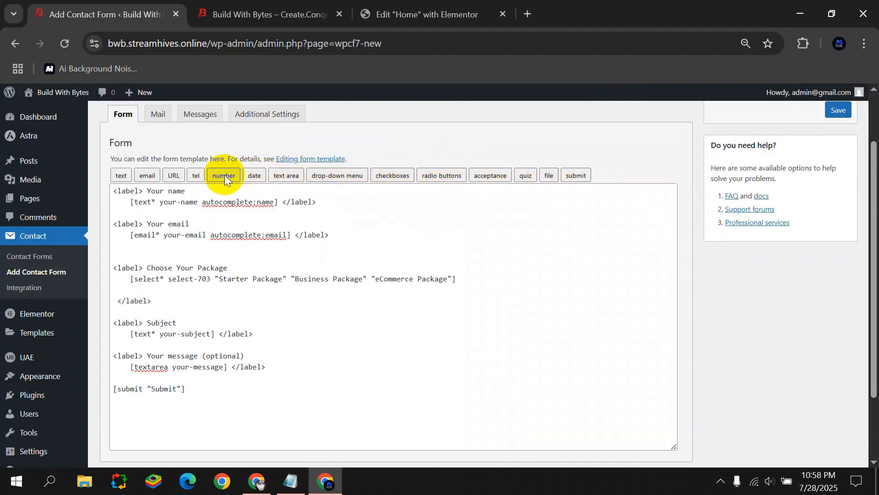
# Insert a required tel-260 phone tag with minimum and maximum length 11.
pyautogui.click(197, 176)
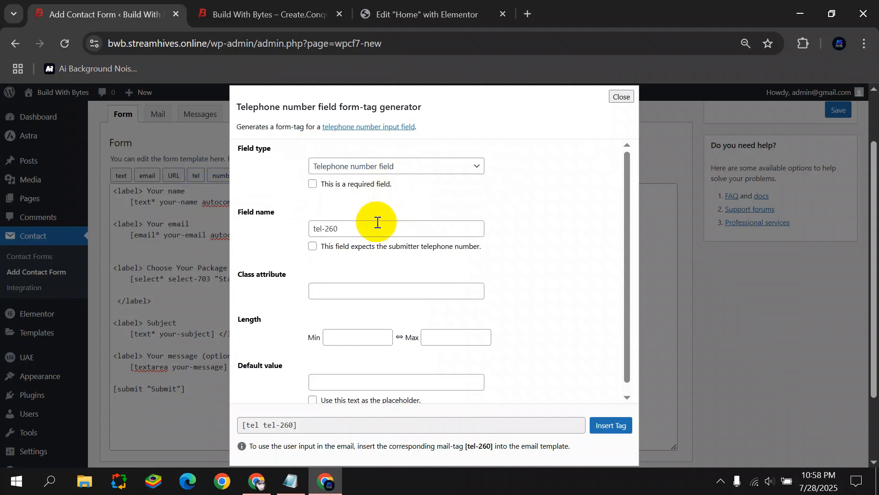
pyautogui.click(364, 230)
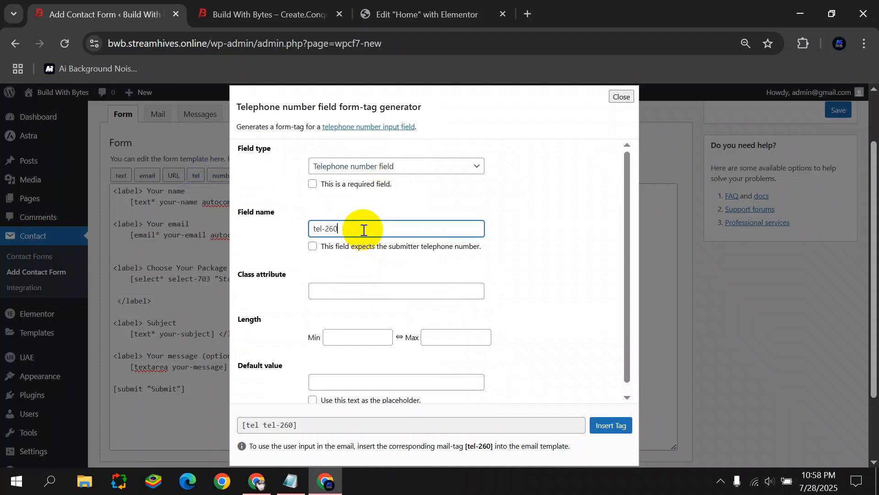
pyautogui.click(313, 184)
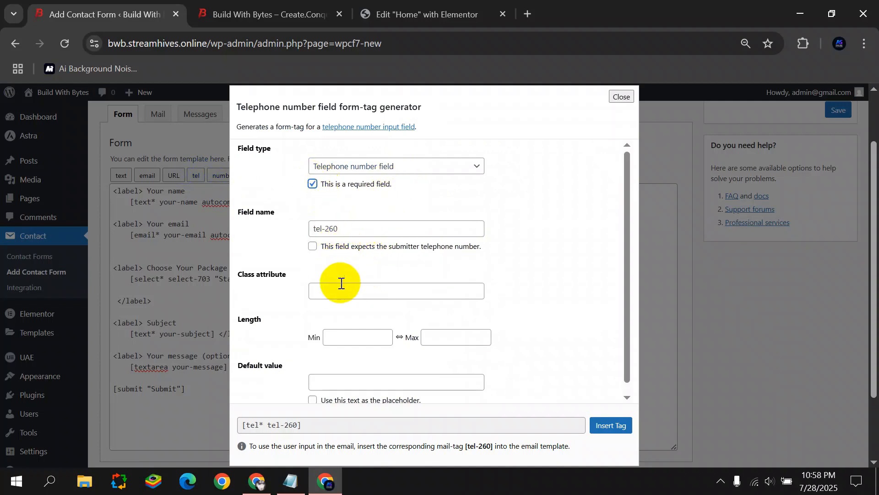
pyautogui.scroll(-1, 341, 285)
pyautogui.click(345, 328)
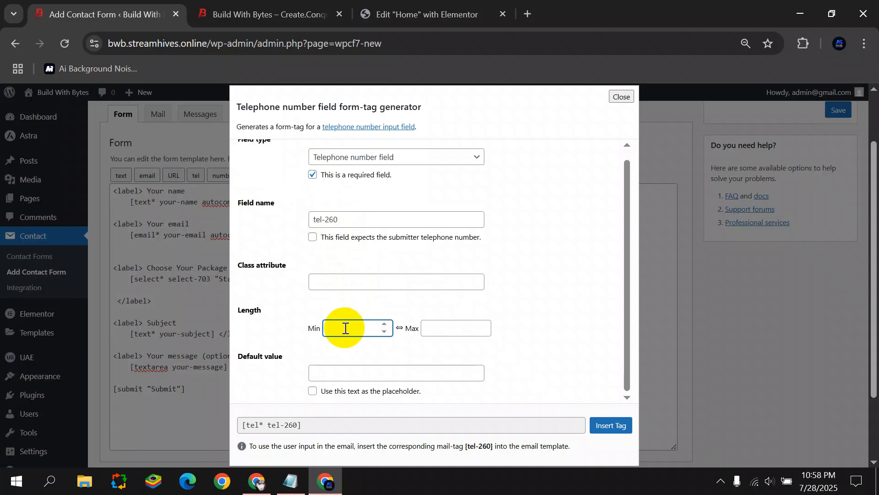
pyautogui.click(463, 329)
pyautogui.write('11')
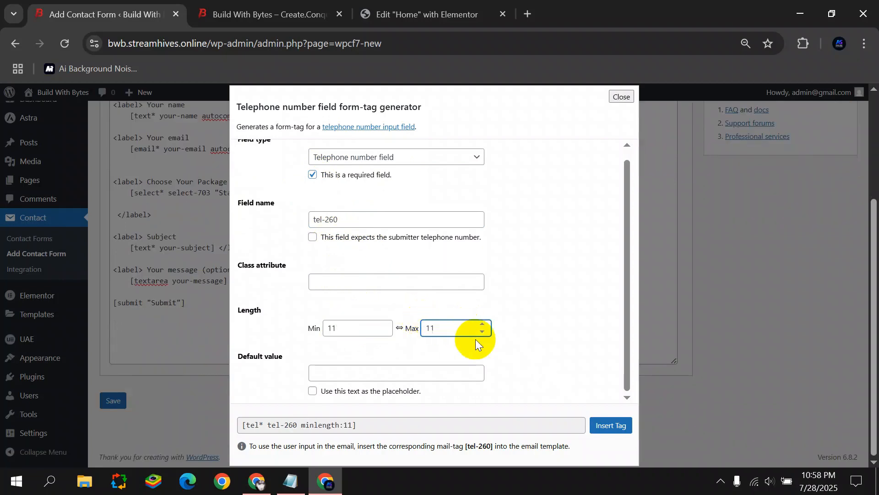
pyautogui.click(611, 426)
pyautogui.scroll(1, 247, 224)
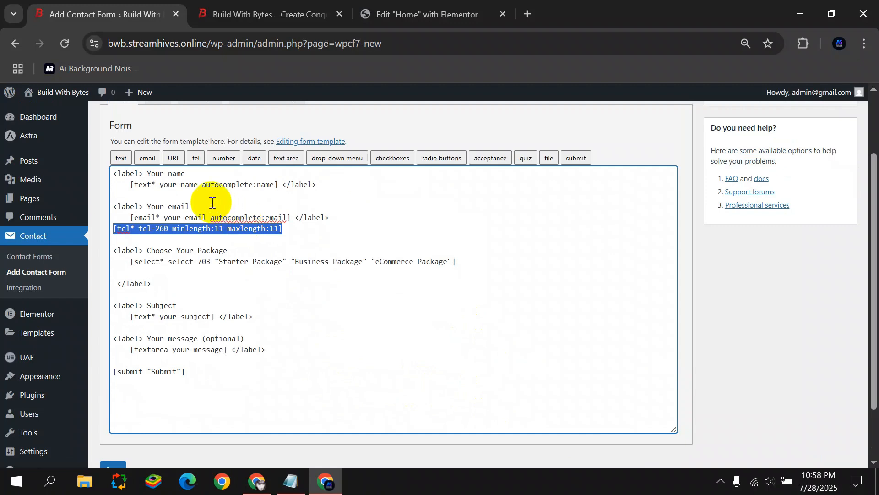
# Move the phone tag into a copied label block relabelled 'Your Phone Number'.
pyautogui.hotkey('ctrl', 'x')
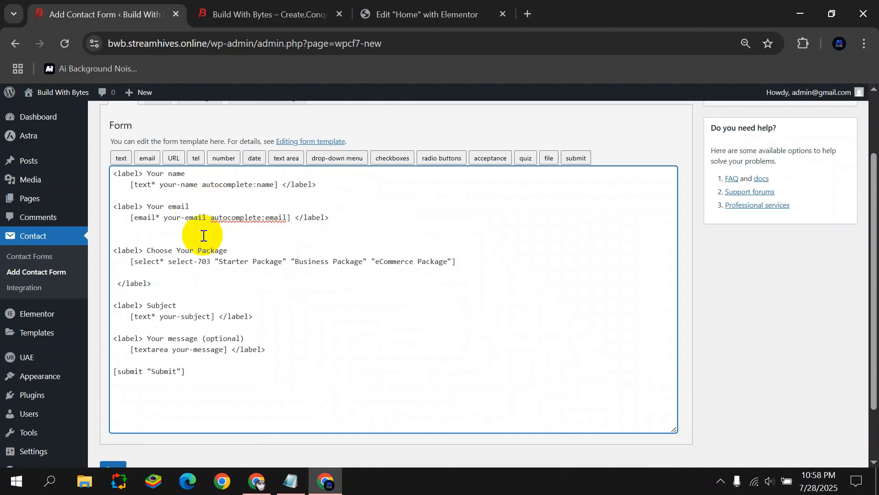
pyautogui.press('super+v')
pyautogui.click(210, 216)
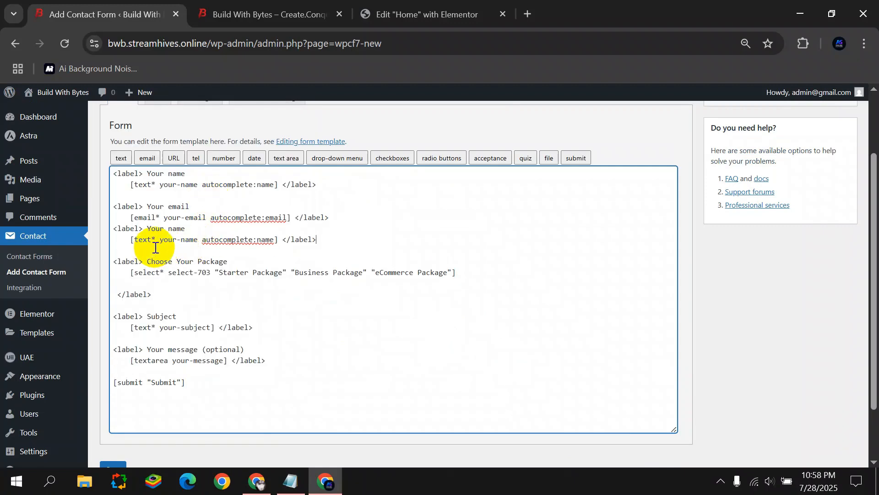
pyautogui.moveTo(131, 239); pyautogui.dragTo(278, 240)
pyautogui.press('super+v')
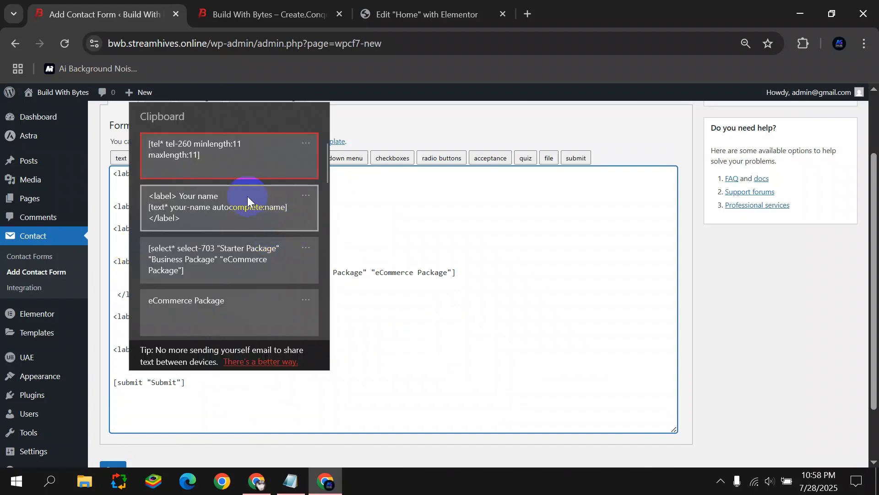
pyautogui.click(222, 156)
pyautogui.moveTo(148, 228); pyautogui.dragTo(181, 229)
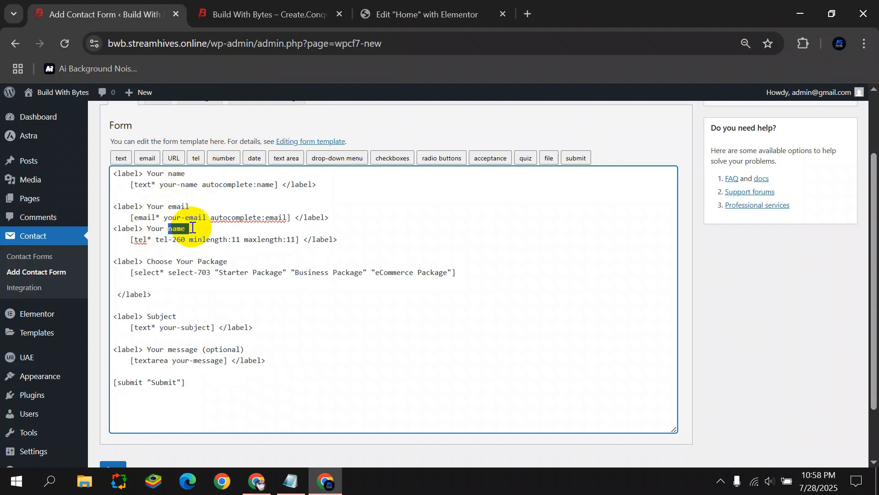
pyautogui.press('Delete')
pyautogui.press('Delete')
pyautogui.write('Phone Number    [tel* tel-260 minlength:11 maxlength:11] </label>')
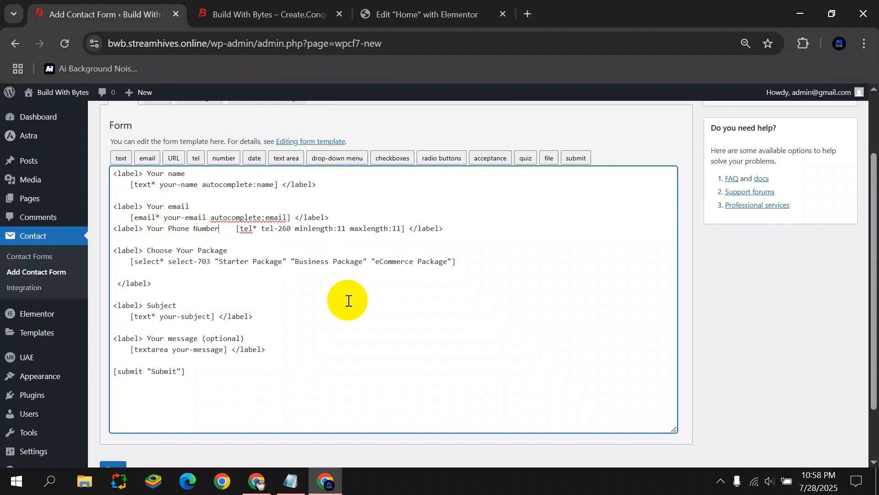
pyautogui.scroll(2, 545, 181)
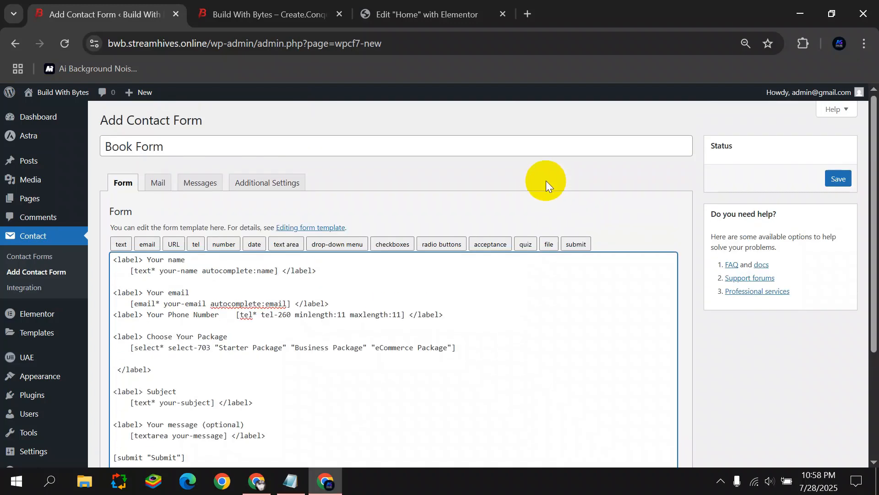
# Save the Book Form, copy its shortcode, and start a new page in another tab.
pyautogui.click(839, 179)
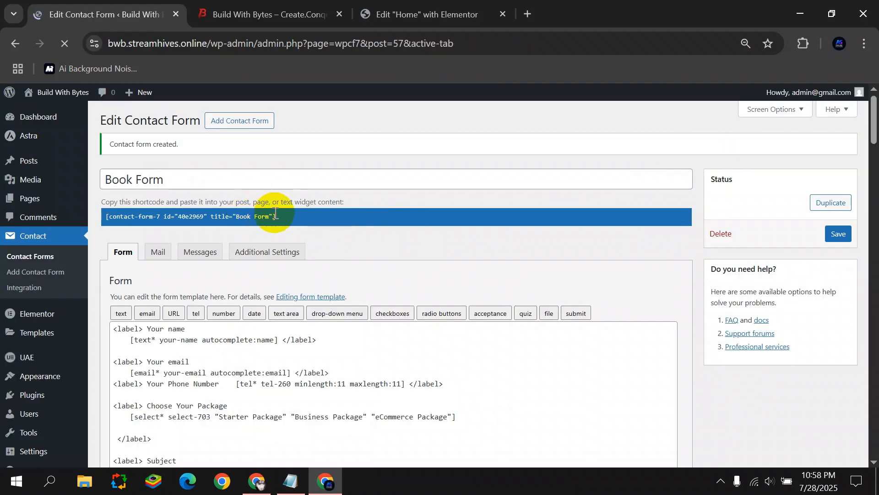
pyautogui.click(275, 215)
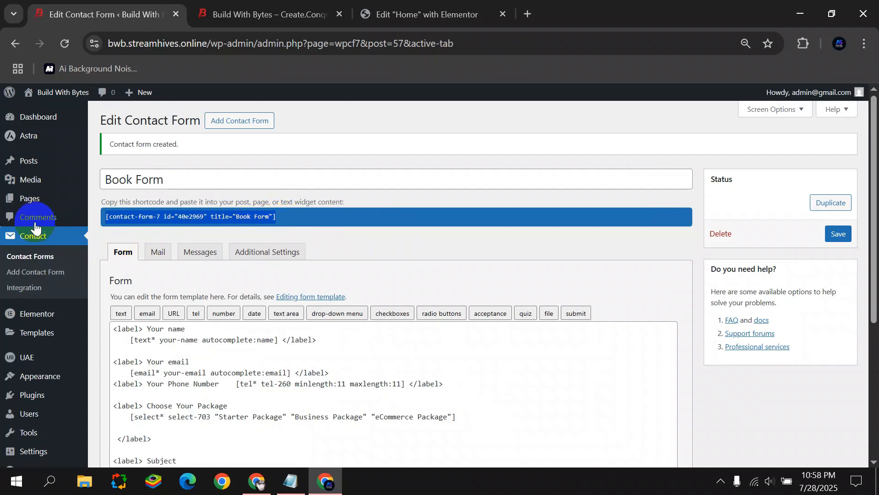
pyautogui.moveTo(76, 198)
pyautogui.rightClick(115, 216)
pyautogui.click(175, 231)
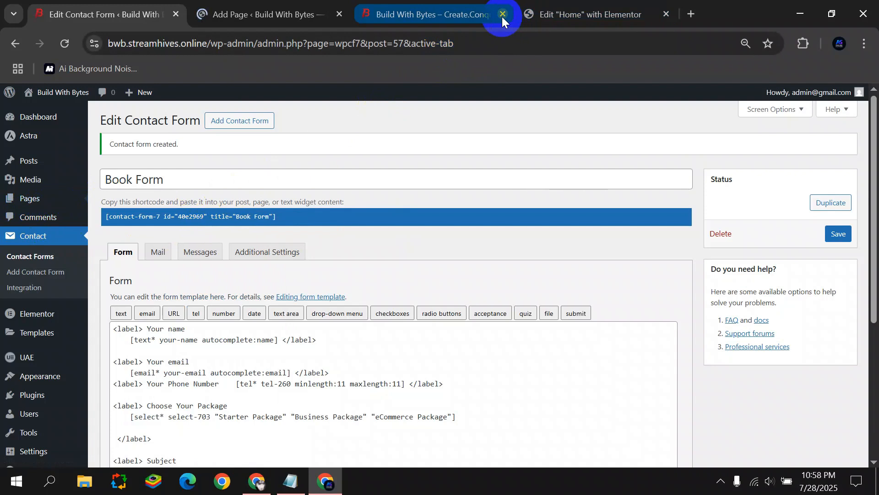
# Look over the pricing packages on the live site, then return to the new page.
pyautogui.click(280, 6)
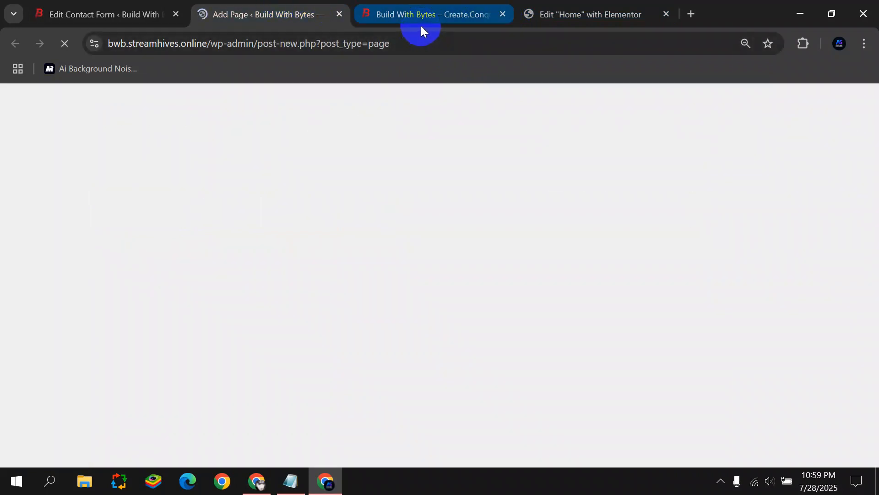
pyautogui.click(474, 8)
pyautogui.scroll(-18, 127, 236)
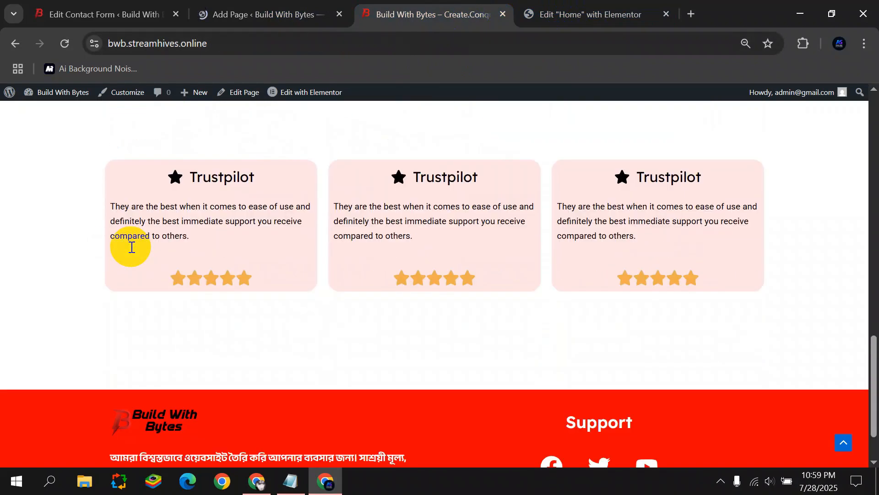
pyautogui.scroll(15, 94, 268)
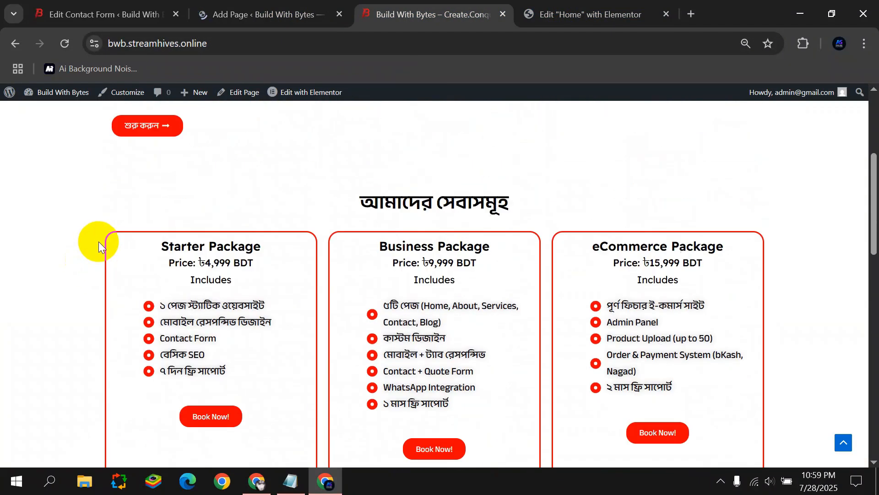
pyautogui.scroll(5, 98, 241)
pyautogui.click(269, 8)
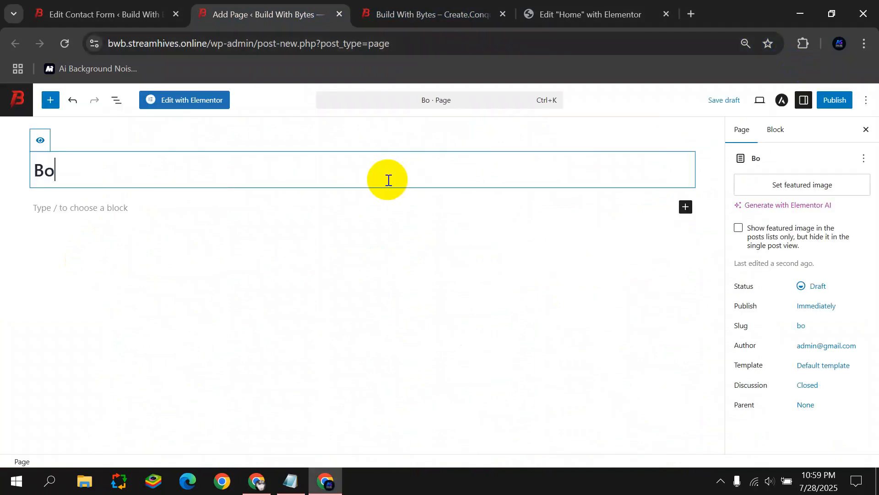
# Publish the Book page with the Elementor Full Width template and open it in Elementor.
pyautogui.click(828, 364)
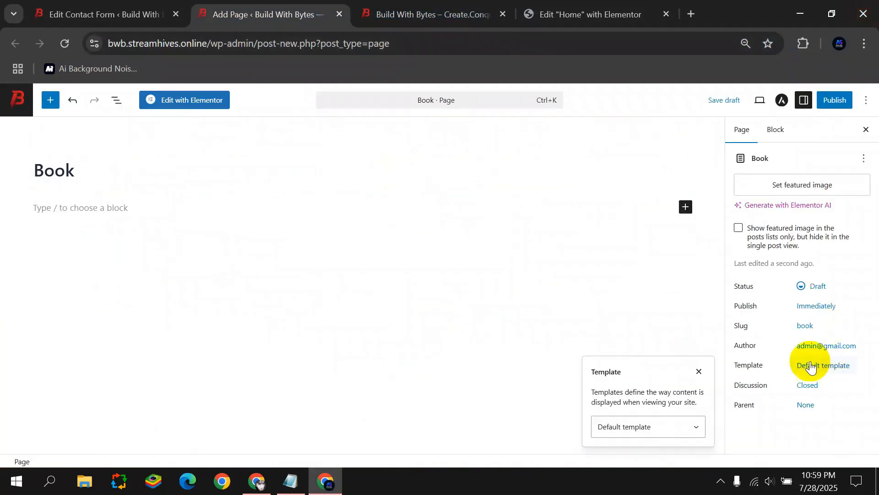
pyautogui.click(676, 417)
pyautogui.click(653, 389)
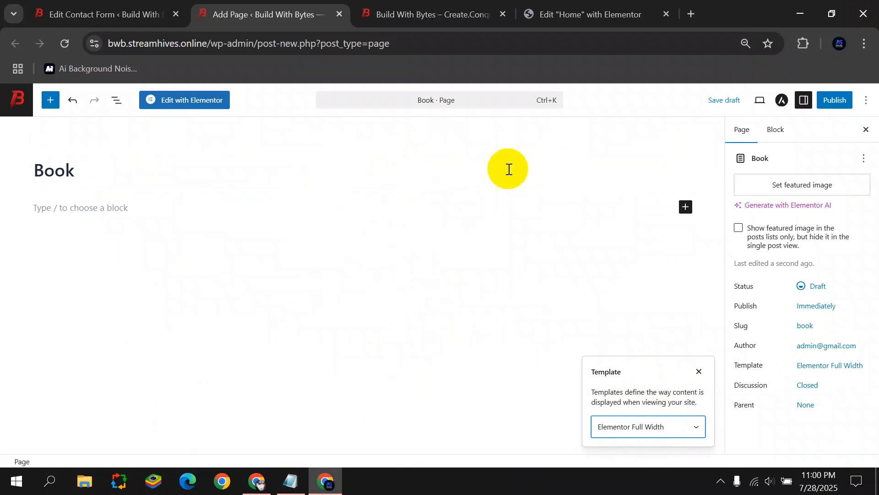
pyautogui.click(835, 100)
pyautogui.click(844, 108)
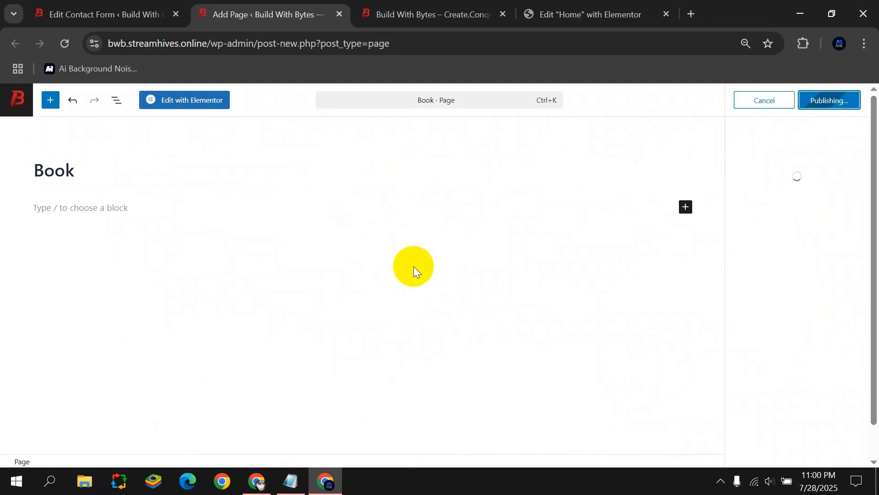
pyautogui.click(183, 100)
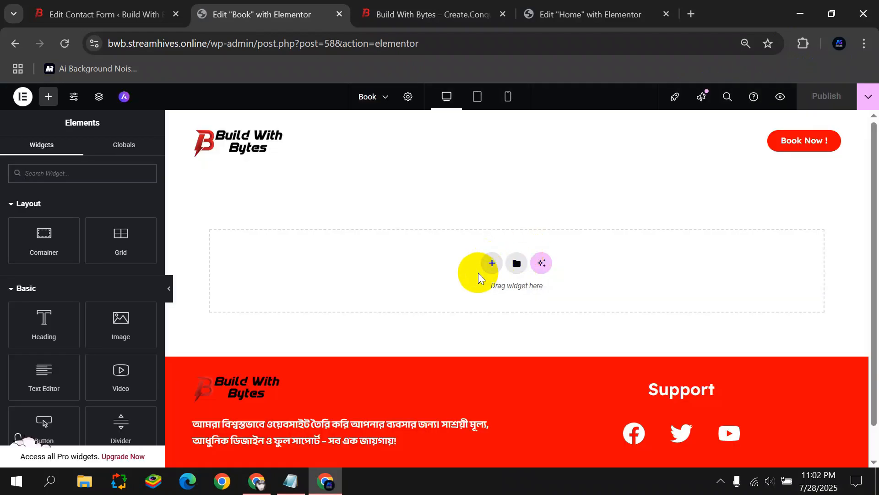
# Add a single-column flexbox container with a 'Book Your Package' heading.
pyautogui.click(490, 264)
pyautogui.click(481, 293)
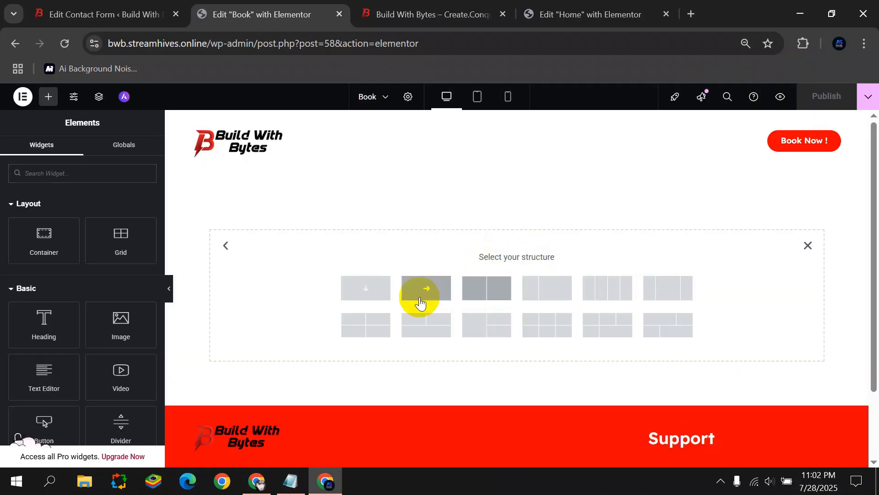
pyautogui.click(371, 286)
pyautogui.click(48, 96)
pyautogui.moveTo(46, 322); pyautogui.dragTo(417, 183)
pyautogui.moveTo(118, 222); pyautogui.dragTo(0, 245)
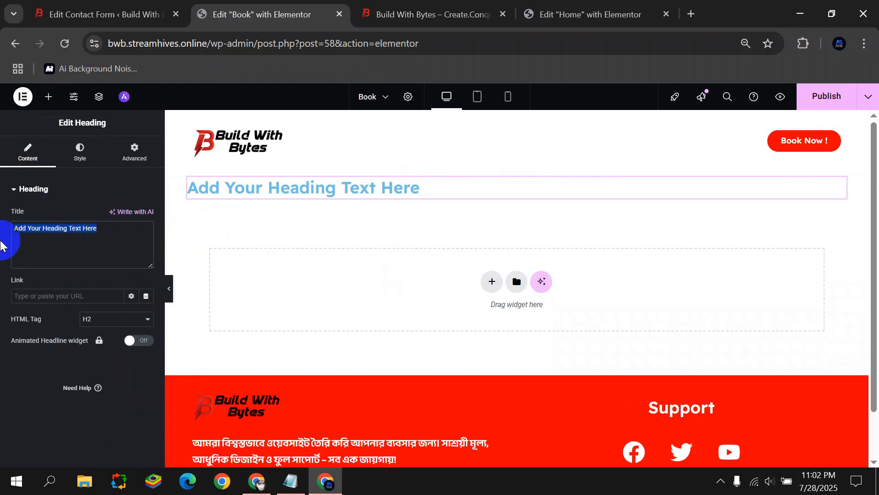
pyautogui.write('Book Your PAc')
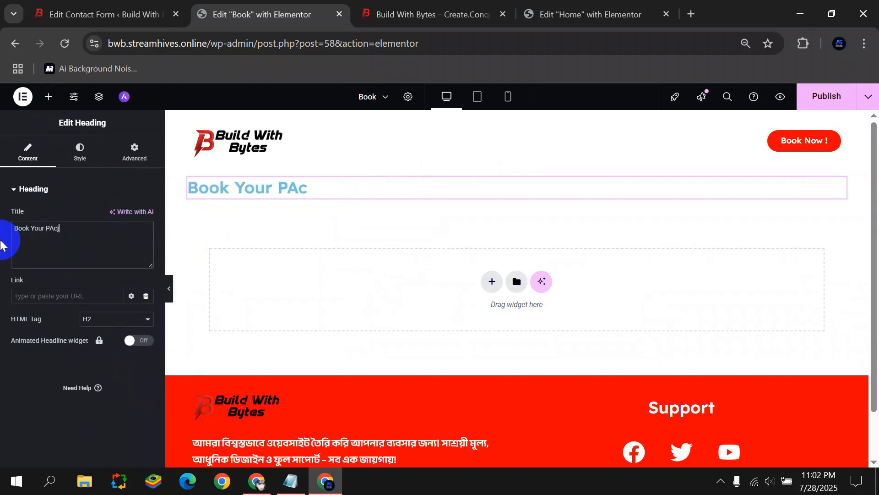
pyautogui.click(58, 229)
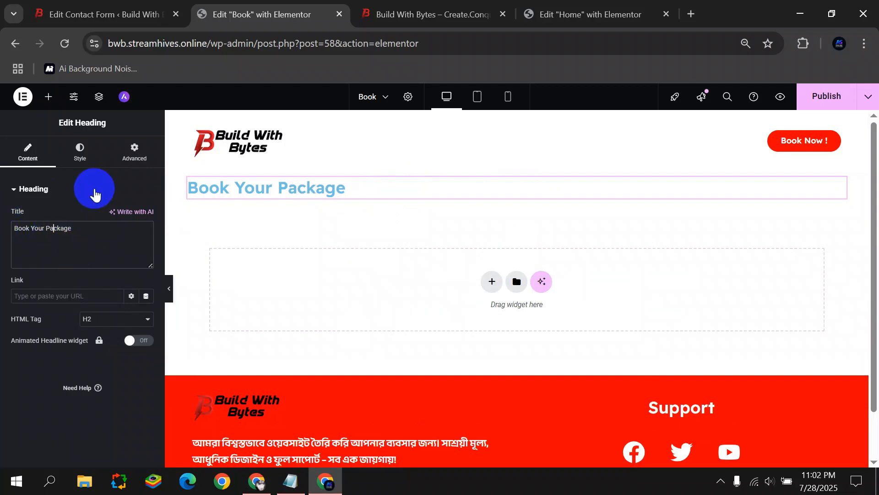
# Center the heading and reduce its font size in typography settings.
pyautogui.click(80, 152)
pyautogui.click(117, 215)
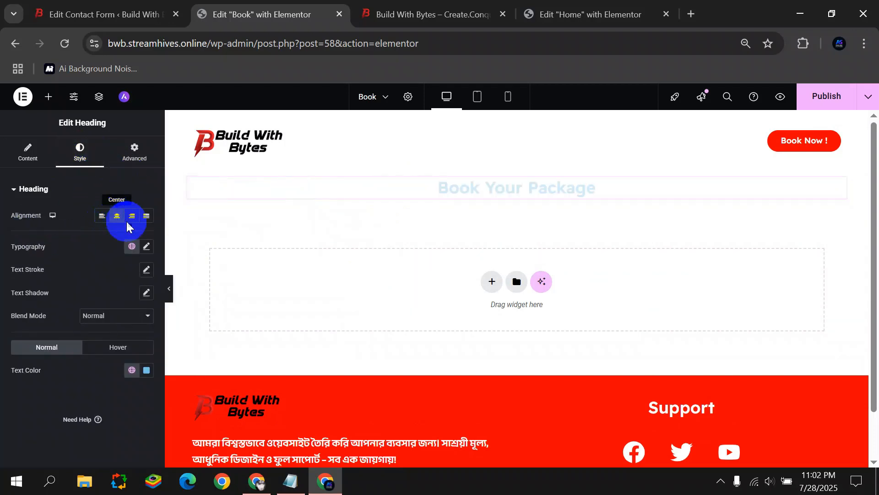
pyautogui.click(147, 247)
pyautogui.moveTo(24, 333)
pyautogui.mouseDown()
pyautogui.moveTo(45, 337)
pyautogui.moveTo(28, 338)
pyautogui.mouseUp()
pyautogui.click(4, 324)
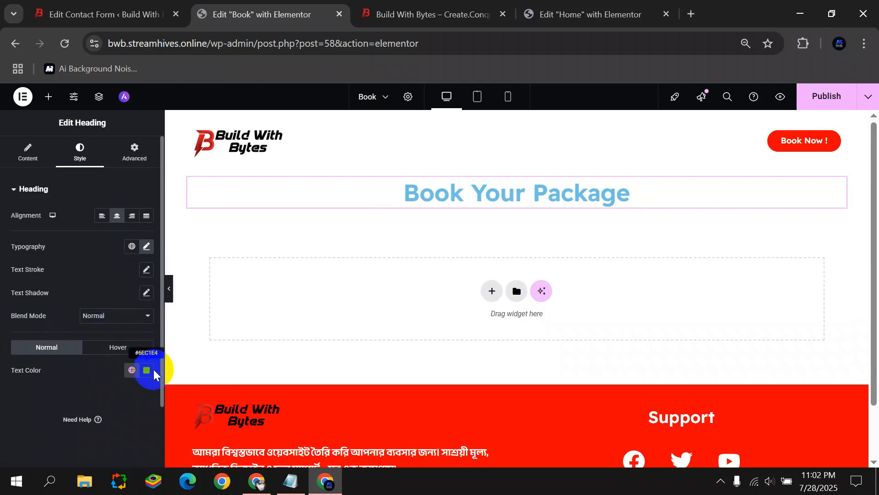
# Reset the heading colour to default black and set 60 px top and bottom padding.
pyautogui.click(146, 369)
pyautogui.press('BackSpace')
pyautogui.click(23, 334)
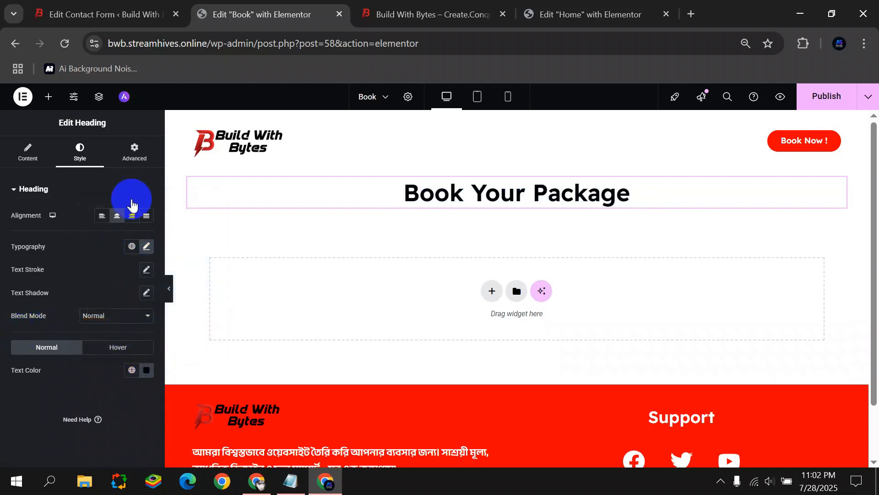
pyautogui.click(135, 154)
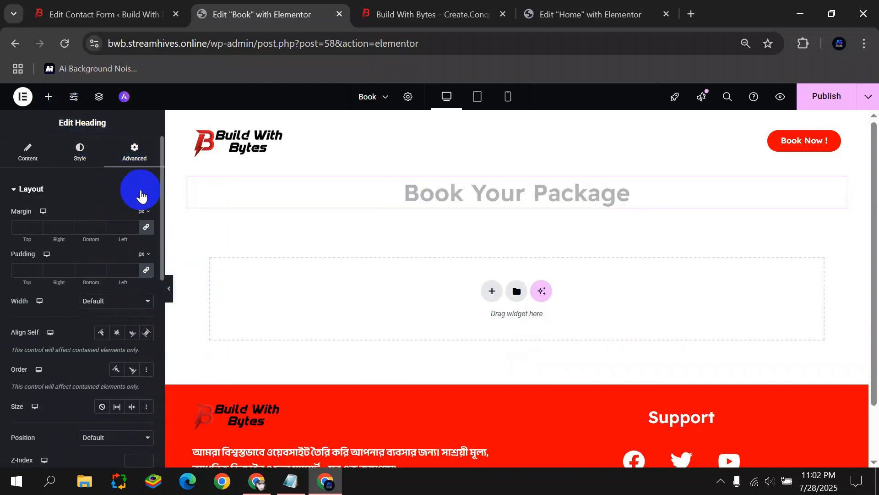
pyautogui.write('60')
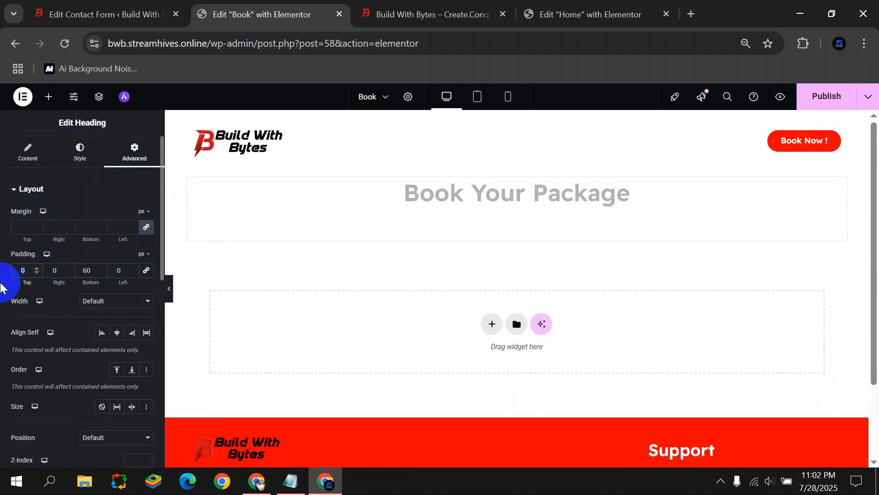
pyautogui.write('60')
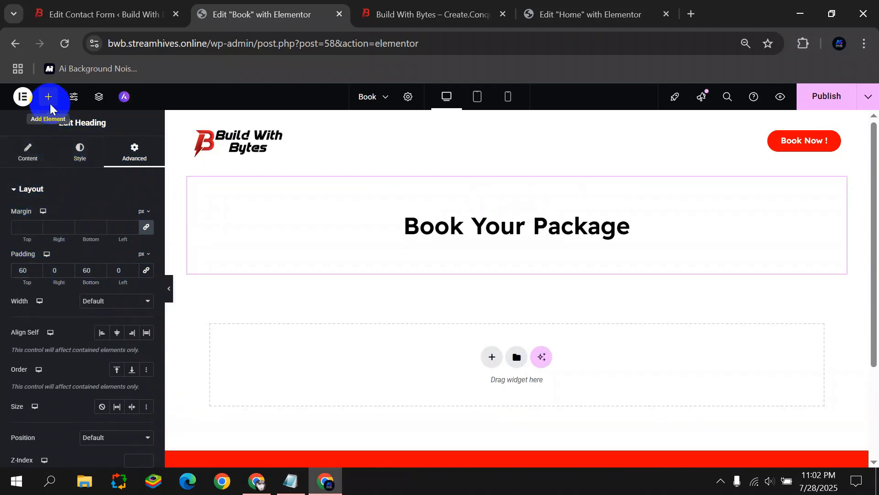
# Drop a Shortcode widget below the heading and paste the contact-form-7 Book Form shortcode.
pyautogui.click(50, 105)
pyautogui.click(44, 182)
pyautogui.write('sho')
pyautogui.moveTo(38, 191); pyautogui.dragTo(545, 266)
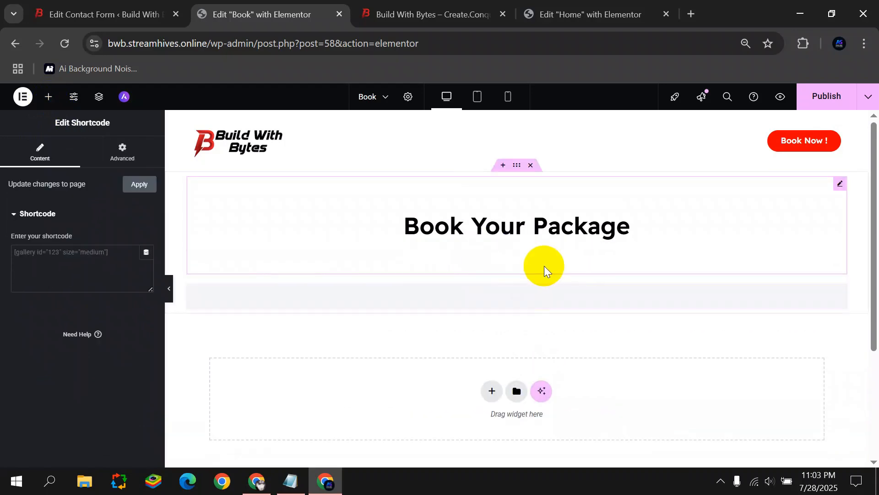
pyautogui.click(110, 250)
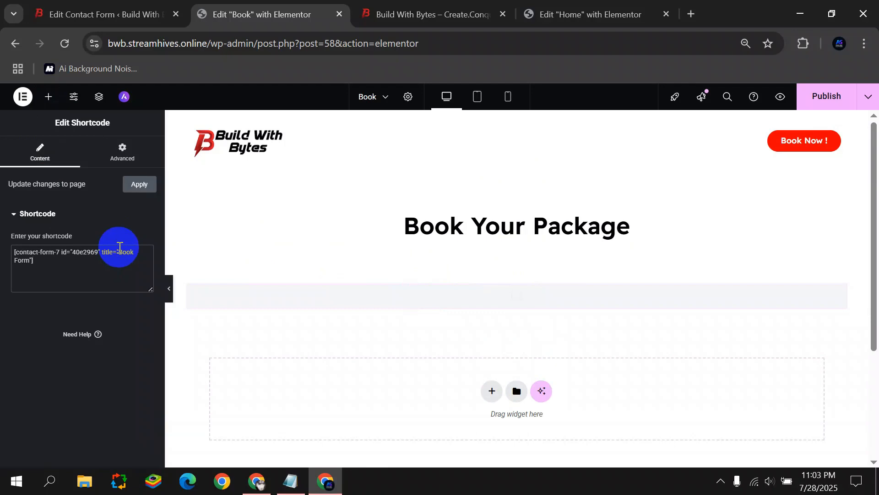
pyautogui.click(67, 260)
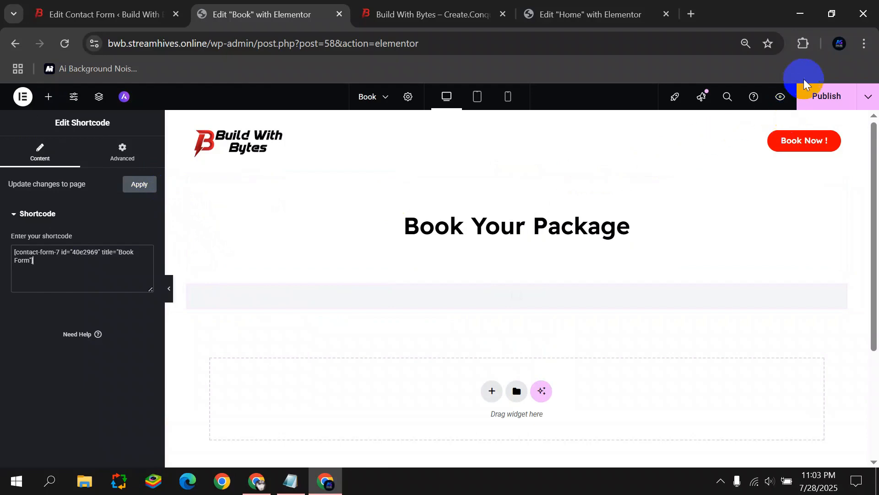
pyautogui.scroll(-4, 378, 203)
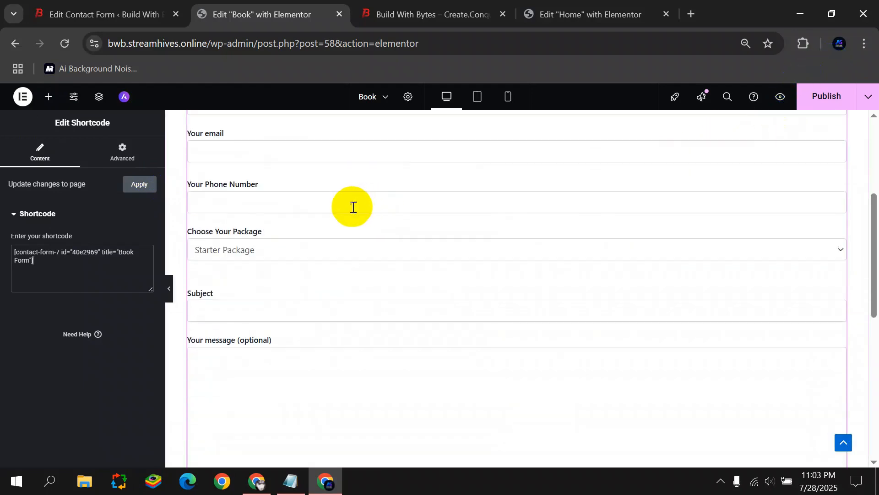
pyautogui.click(169, 288)
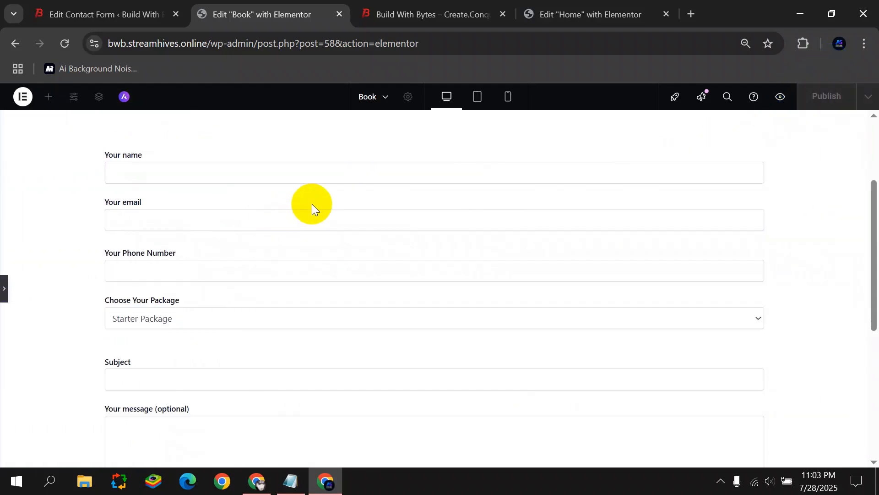
pyautogui.click(216, 165)
pyautogui.click(147, 216)
pyautogui.click(143, 266)
pyautogui.scroll(-1, 143, 266)
pyautogui.click(157, 249)
pyautogui.click(153, 286)
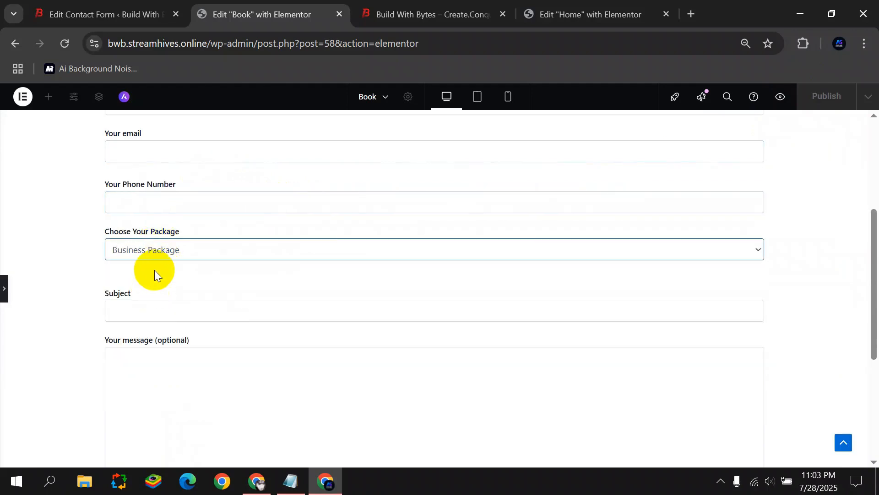
pyautogui.click(152, 253)
pyautogui.click(154, 255)
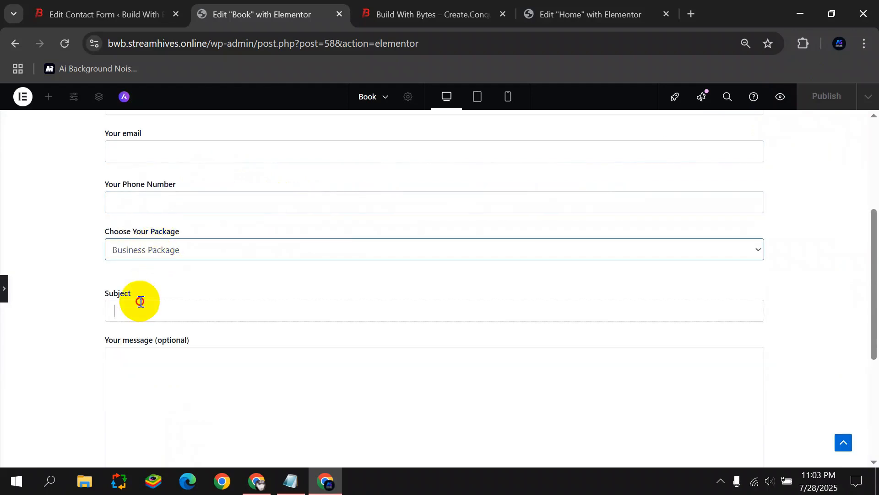
pyautogui.scroll(-3, 140, 301)
pyautogui.click(138, 191)
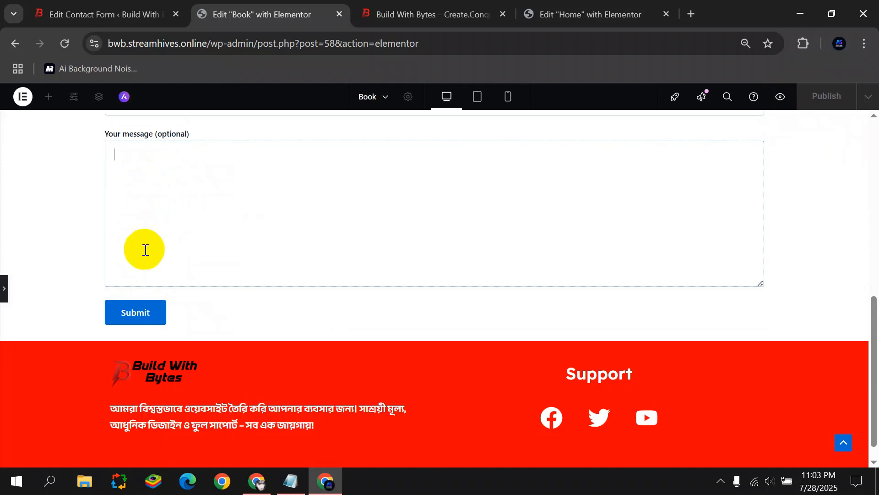
pyautogui.scroll(2, 211, 280)
pyautogui.scroll(4, 216, 279)
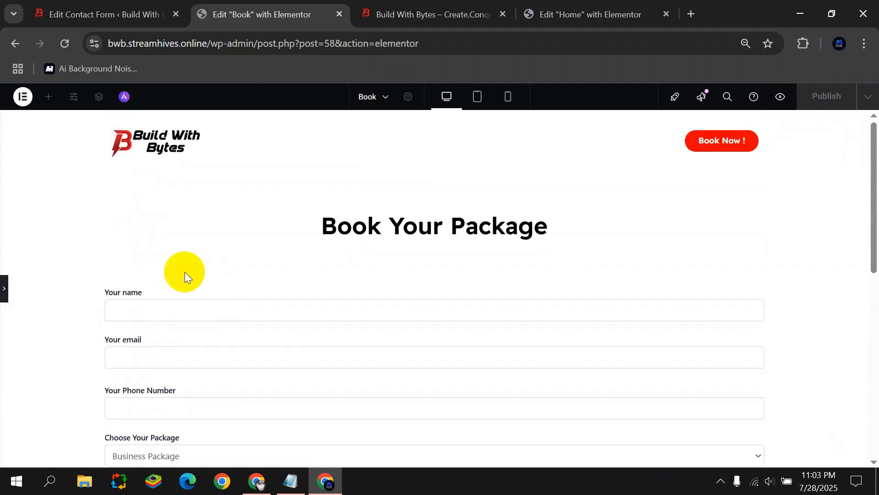
pyautogui.scroll(-2, 257, 260)
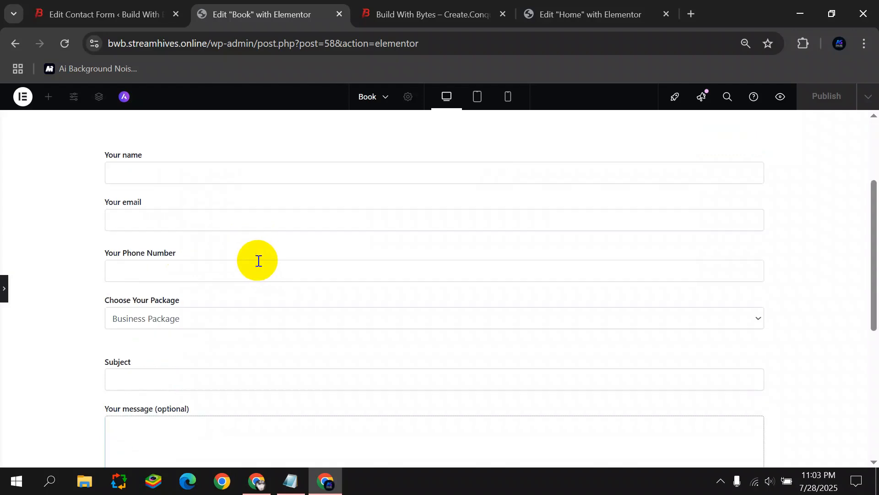
pyautogui.scroll(2, 258, 274)
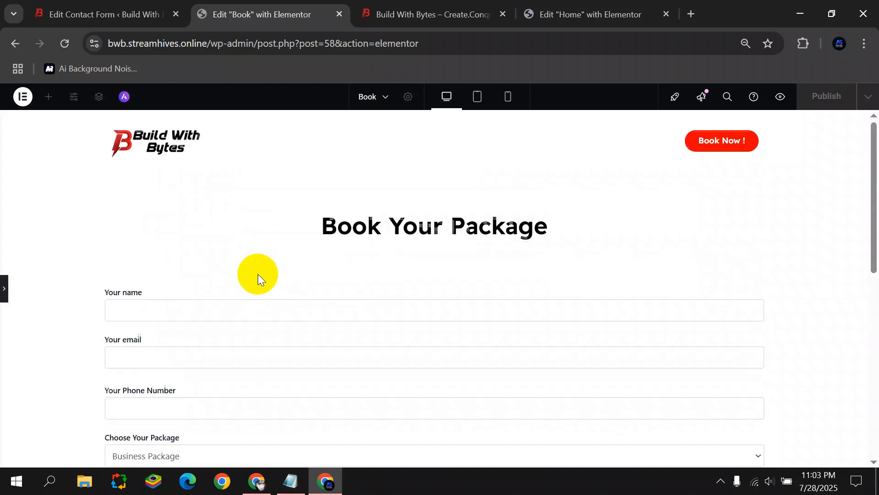
pyautogui.click(6, 300)
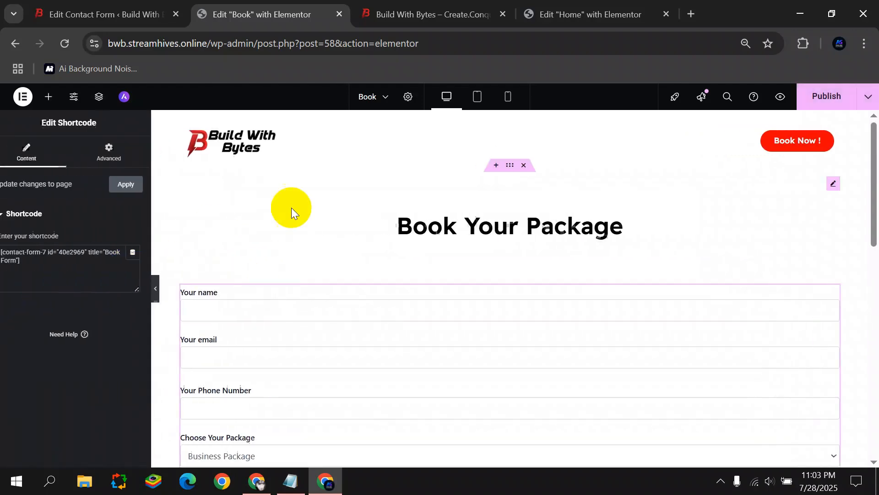
# Try a gradient background on the section, from semi-transparent red to white.
pyautogui.click(515, 172)
pyautogui.click(79, 152)
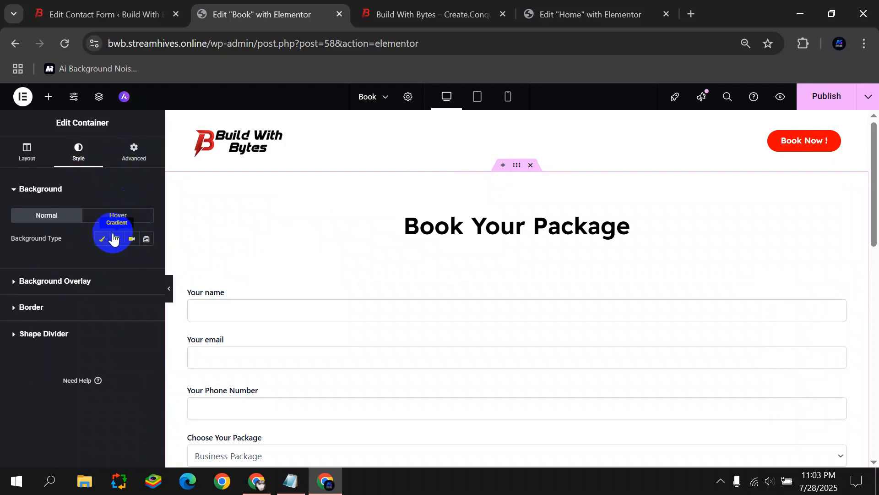
pyautogui.click(114, 239)
pyautogui.scroll(-2, 128, 255)
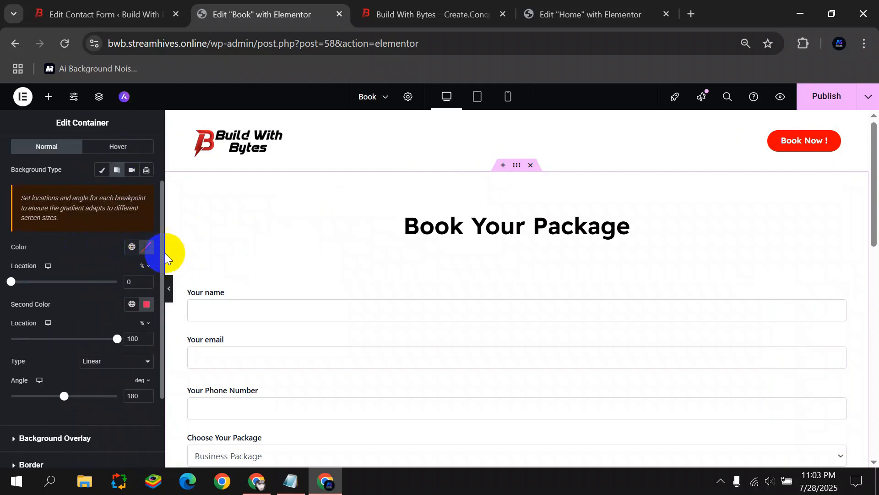
pyautogui.scroll(-3, 166, 252)
pyautogui.click(146, 249)
pyautogui.moveTo(180, 306); pyautogui.dragTo(209, 270)
pyautogui.moveTo(202, 390); pyautogui.dragTo(158, 390)
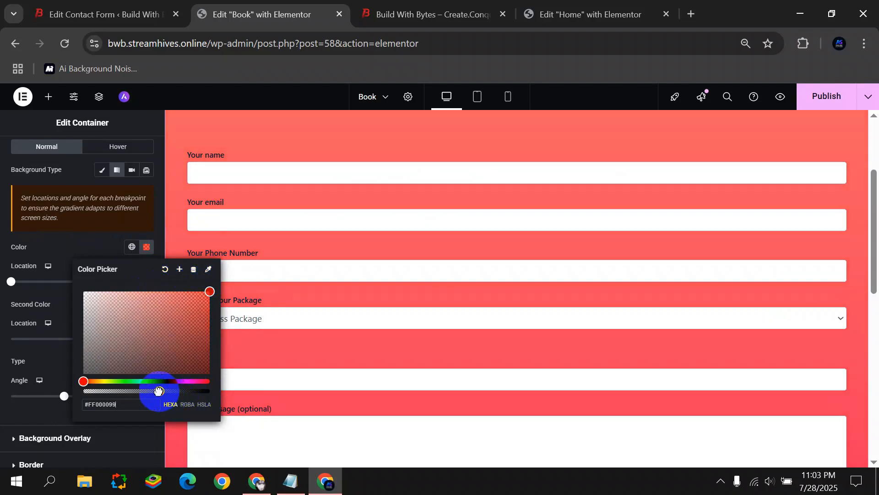
pyautogui.click(2, 322)
pyautogui.click(146, 305)
pyautogui.moveTo(129, 207); pyautogui.dragTo(49, 143)
pyautogui.click(1, 294)
pyautogui.scroll(3, 293, 246)
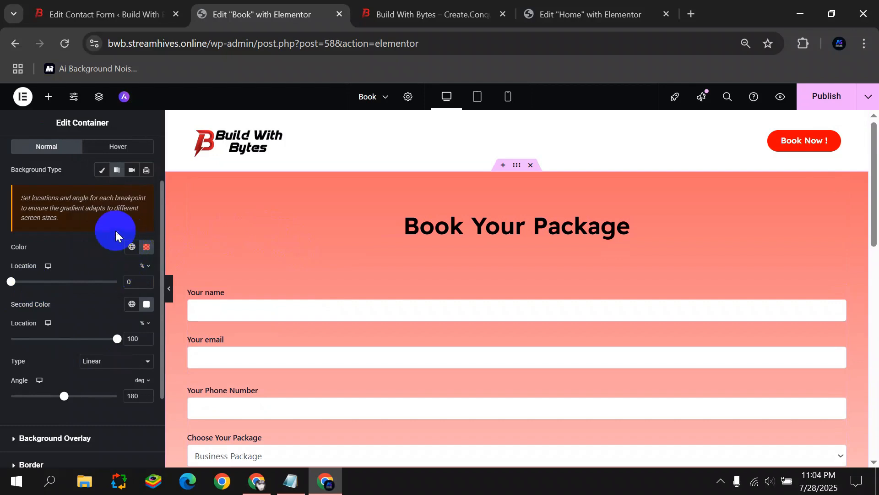
# Switch to a classic background with the colour cleared, publish, and view the live site.
pyautogui.click(102, 171)
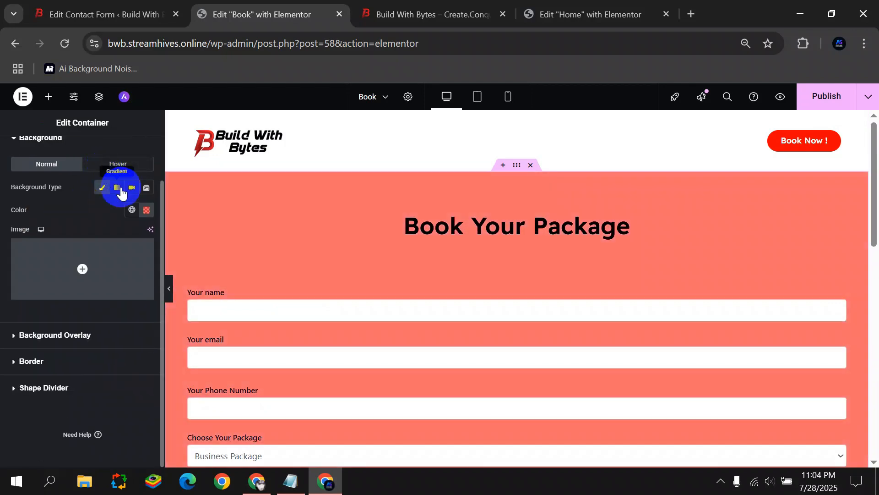
pyautogui.click(132, 210)
pyautogui.click(145, 210)
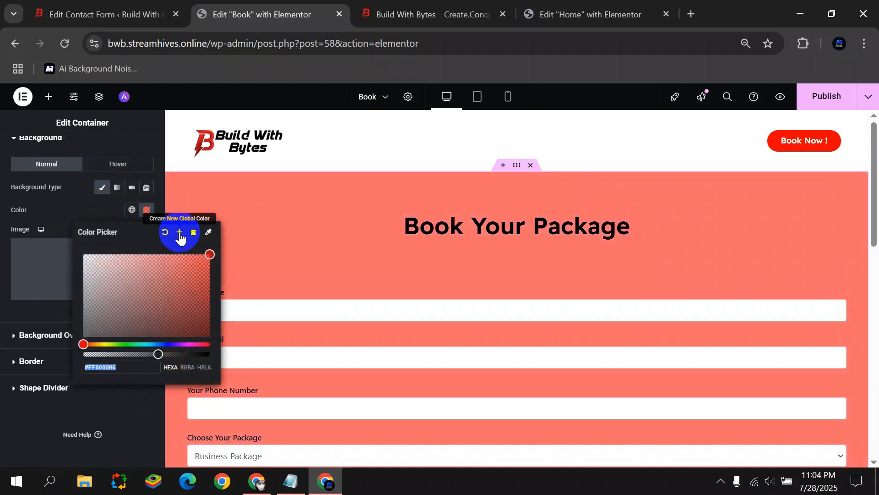
pyautogui.click(165, 232)
pyautogui.click(167, 287)
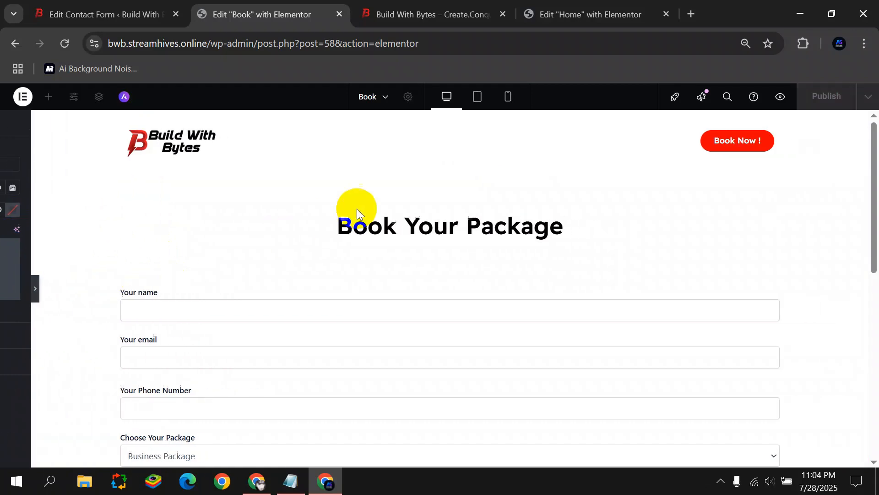
pyautogui.click(18, 286)
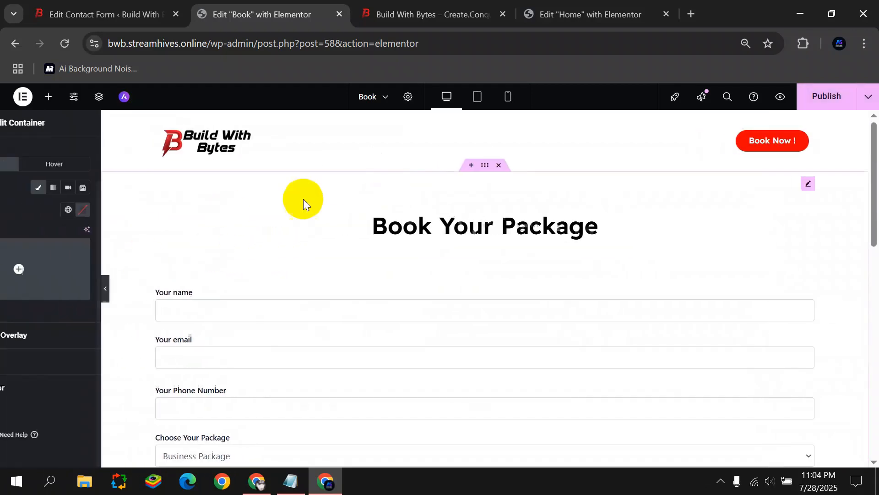
pyautogui.click(807, 99)
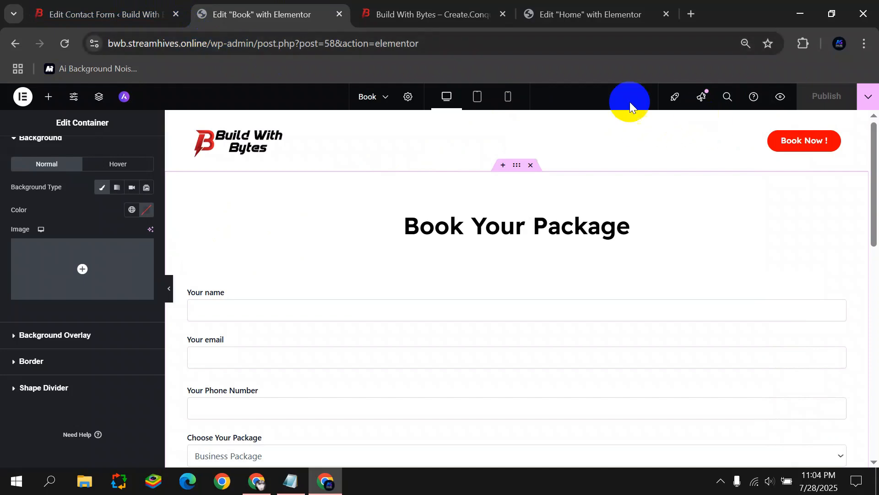
pyautogui.click(462, 7)
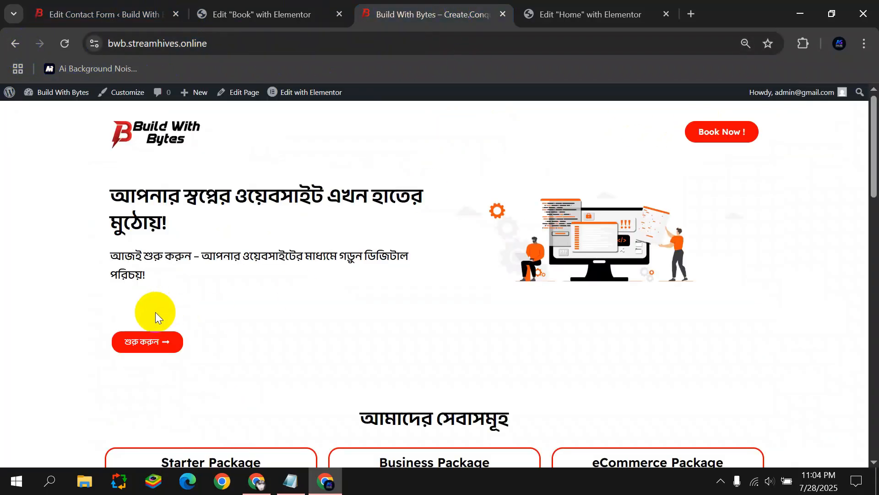
pyautogui.click(151, 341)
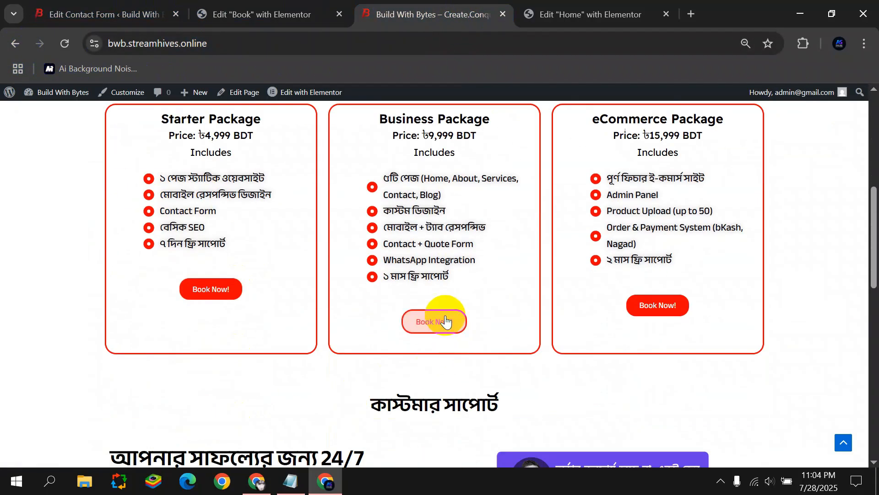
pyautogui.scroll(5, 446, 322)
pyautogui.scroll(-7, 329, 198)
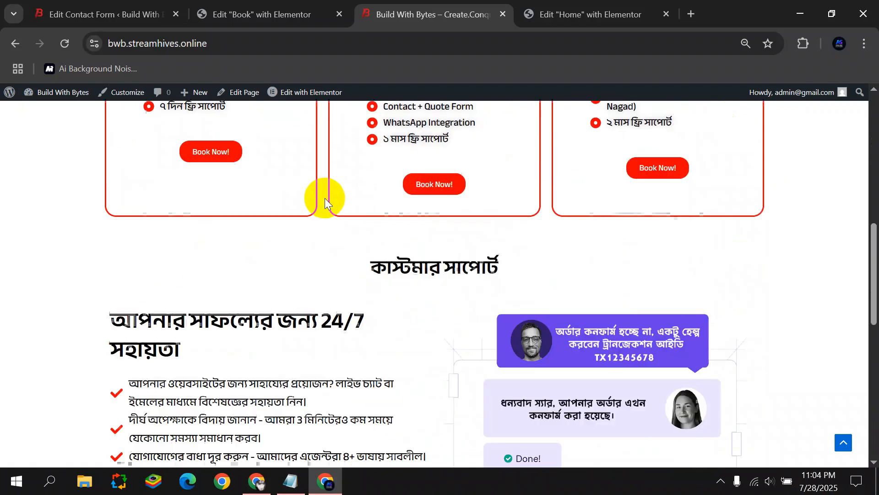
pyautogui.scroll(-10, 325, 198)
pyautogui.scroll(15, 296, 205)
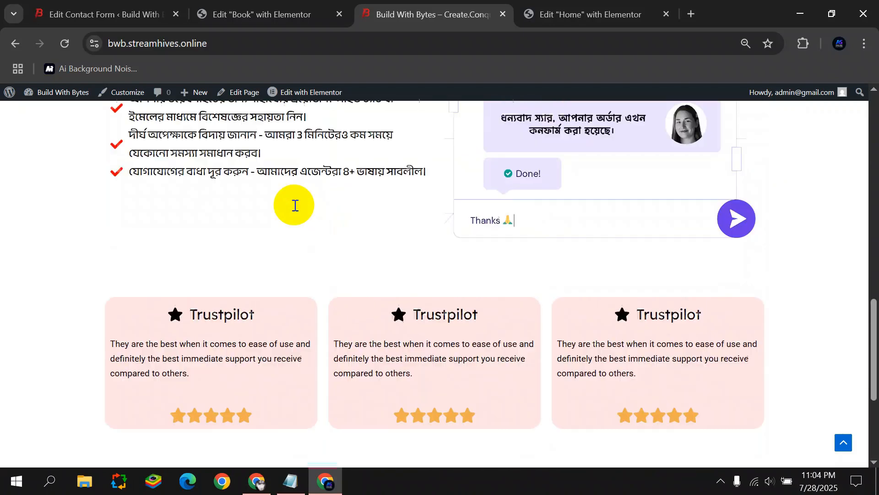